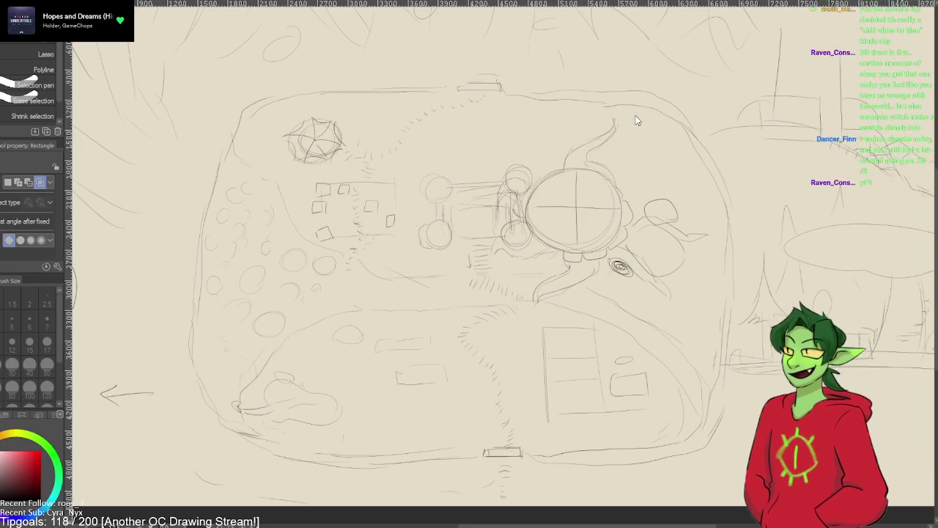
- Set the Turnip pen's brush size to 5 for sketching on an empty area of the canvas
{"action": "key", "text": "ctrl+alt+0"}
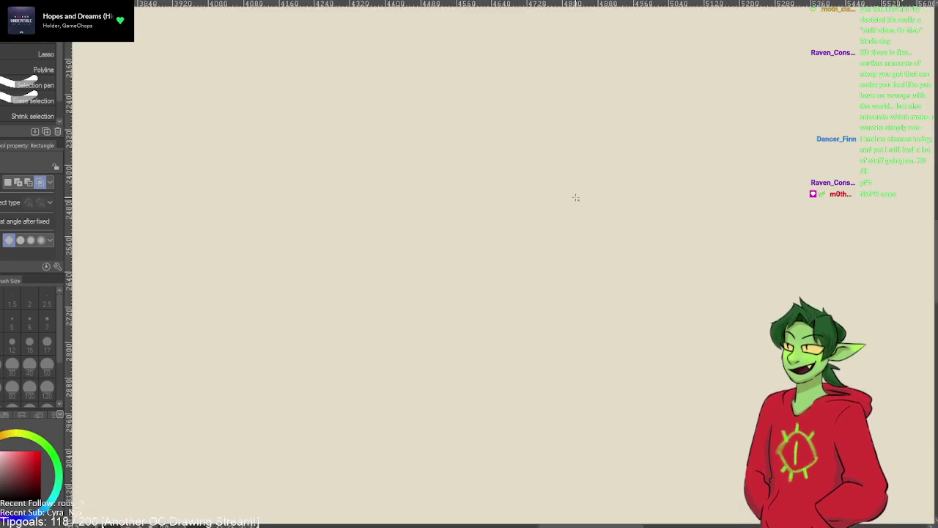
{"action": "key", "text": "space"}
{"action": "left_click_drag", "start_coordinate": [574, 195], "coordinate": [427, 153]}
{"action": "left_click_drag", "start_coordinate": [636, 63], "coordinate": [587, 281]}
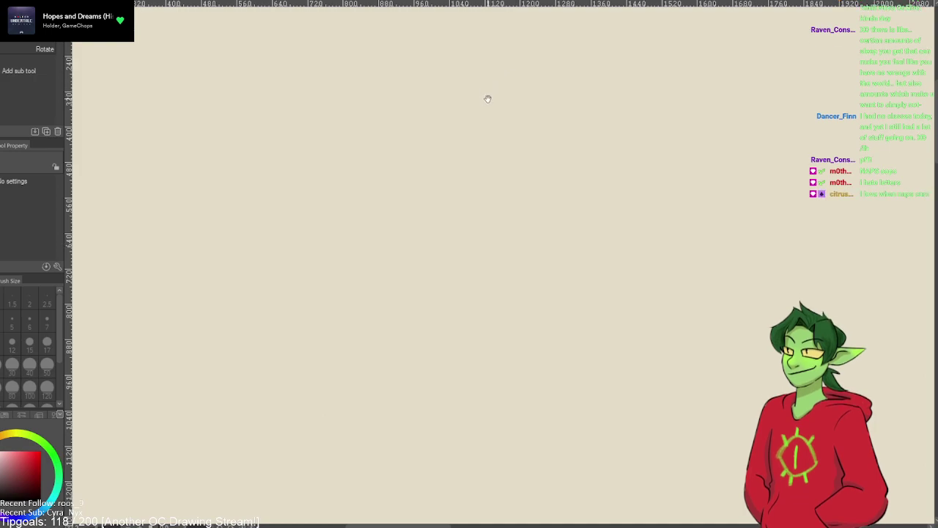
{"action": "key", "text": "p"}
{"action": "mouse_move", "coordinate": [390, 97]}
{"action": "left_mouse_down"}
{"action": "mouse_move", "coordinate": [359, 135]}
{"action": "mouse_move", "coordinate": [353, 212]}
{"action": "left_mouse_up"}
{"action": "key", "text": "ctrl+z"}
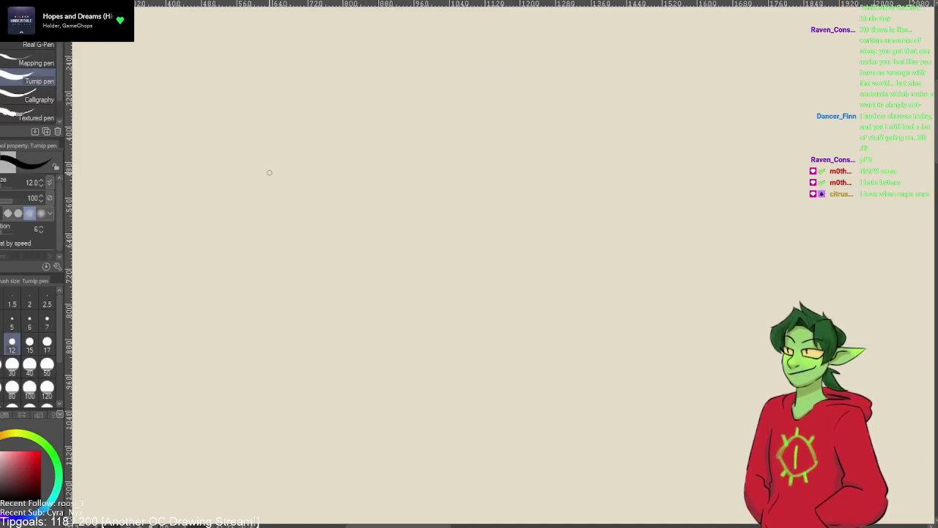
{"action": "left_click_drag", "start_coordinate": [200, 185], "coordinate": [282, 224]}
{"action": "key", "text": "ctrl+z"}
{"action": "key", "text": "bracketleft"}
{"action": "key", "text": "bracketleft"}
{"action": "key", "text": "bracketleft"}
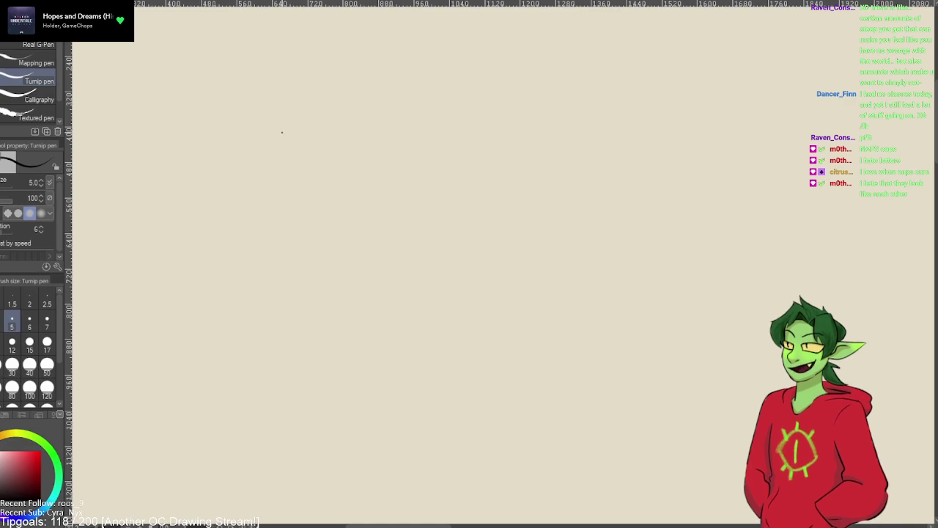
{"action": "key", "text": "ctrl+plus"}
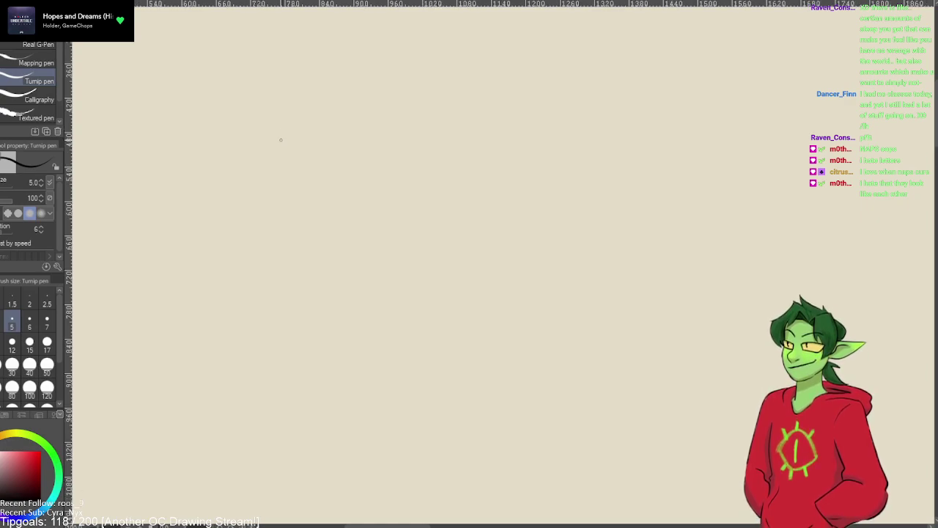
{"action": "key", "text": "ctrl+minus"}
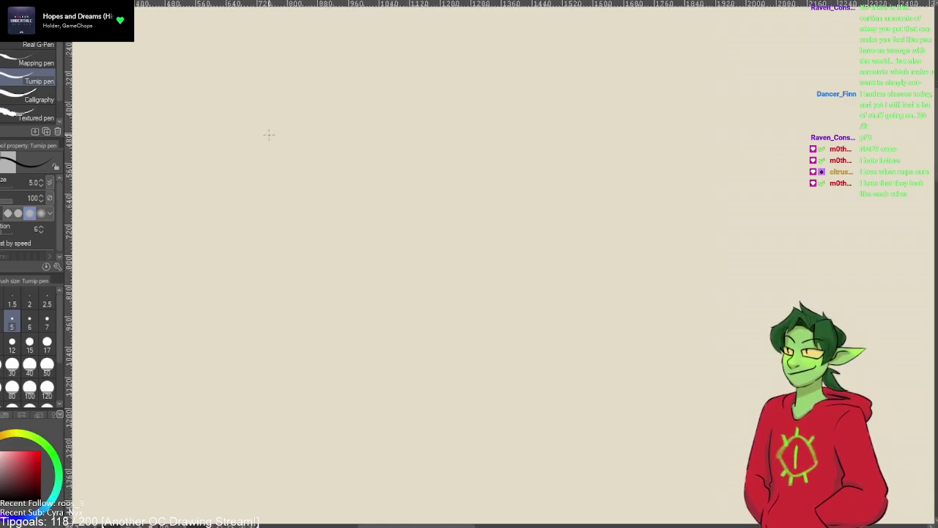
{"action": "mouse_move", "coordinate": [283, 115]}
{"action": "left_mouse_down"}
{"action": "mouse_move", "coordinate": [249, 155]}
{"action": "mouse_move", "coordinate": [340, 232]}
{"action": "mouse_move", "coordinate": [271, 88]}
{"action": "left_mouse_up"}
{"action": "key", "text": "ctrl+z"}
{"action": "key", "text": "h"}
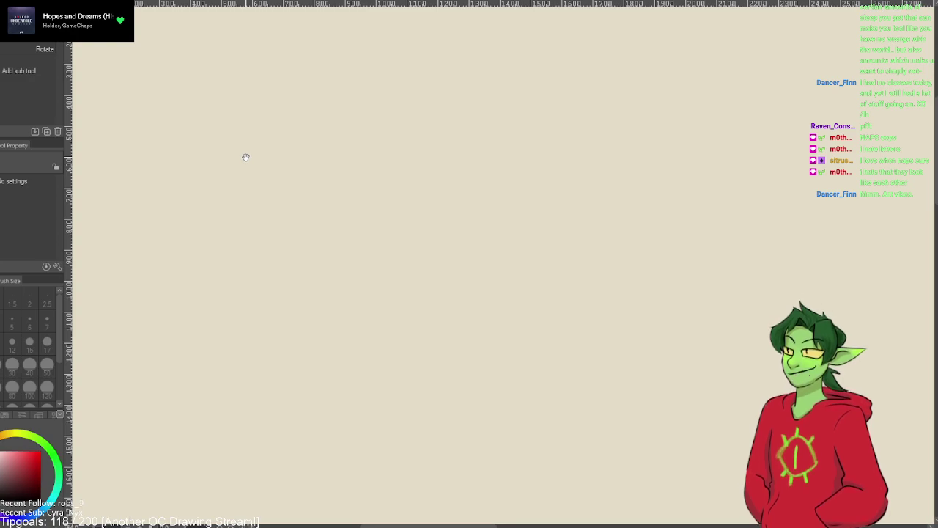
{"action": "scroll", "coordinate": [342, 96], "scroll_direction": "right", "scroll_amount": 2}
{"action": "key", "text": "p"}
{"action": "left_click_drag", "start_coordinate": [343, 106], "coordinate": [293, 199]}
{"action": "key", "text": "ctrl+z"}
- Switch to the Mechanical pencil with a brush size of 5
{"action": "mouse_move", "coordinate": [356, 151]}
{"action": "left_mouse_down"}
{"action": "mouse_move", "coordinate": [334, 221]}
{"action": "mouse_move", "coordinate": [429, 168]}
{"action": "left_mouse_up"}
{"action": "key", "text": "ctrl+z"}
{"action": "key", "text": "bracketleft"}
{"action": "key", "text": "bracketleft"}
{"action": "key", "text": "bracketleft"}
{"action": "key", "text": "ctrl+z"}
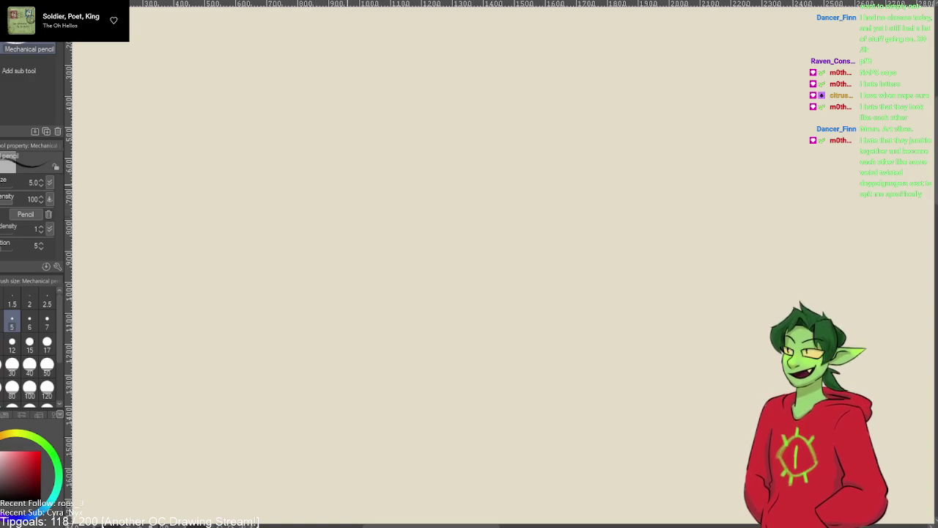
- Sketch a small round head with two large circular eyes and vertical slit pupils
{"action": "left_click", "coordinate": [453, 211]}
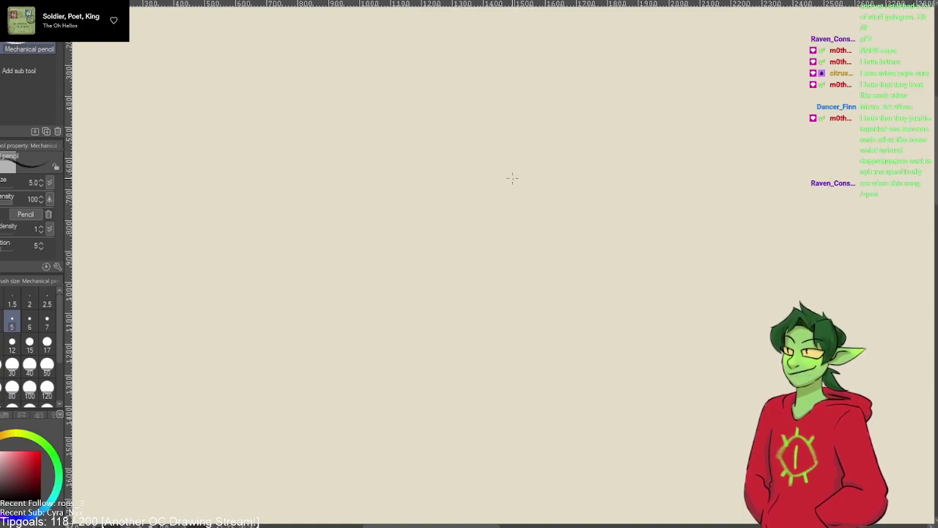
{"action": "mouse_move", "coordinate": [369, 112]}
{"action": "left_mouse_down"}
{"action": "mouse_move", "coordinate": [375, 153]}
{"action": "mouse_move", "coordinate": [362, 98]}
{"action": "mouse_move", "coordinate": [400, 130]}
{"action": "mouse_move", "coordinate": [343, 112]}
{"action": "mouse_move", "coordinate": [397, 154]}
{"action": "mouse_move", "coordinate": [334, 115]}
{"action": "mouse_move", "coordinate": [395, 130]}
{"action": "mouse_move", "coordinate": [366, 139]}
{"action": "mouse_move", "coordinate": [358, 122]}
{"action": "mouse_move", "coordinate": [393, 127]}
{"action": "mouse_move", "coordinate": [349, 134]}
{"action": "mouse_move", "coordinate": [382, 139]}
{"action": "left_mouse_up"}
{"action": "key", "text": "ctrl+z"}
{"action": "key", "text": "ctrl+z"}
{"action": "key", "text": "ctrl+z"}
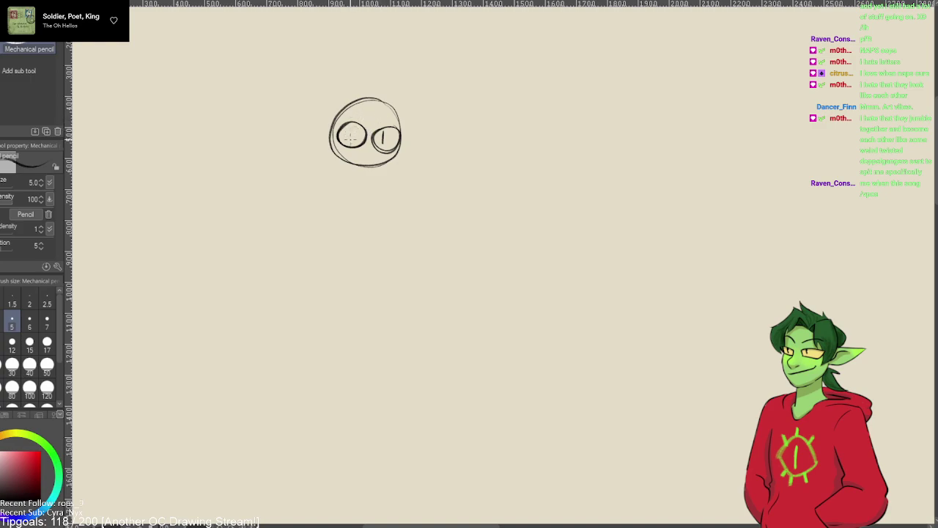
{"action": "left_click_drag", "start_coordinate": [351, 132], "coordinate": [351, 143]}
- Sketch a pointed forelock and spiky hair tufts across the top and sides of the small head
{"action": "mouse_move", "coordinate": [374, 98]}
{"action": "left_mouse_down"}
{"action": "mouse_move", "coordinate": [375, 124]}
{"action": "mouse_move", "coordinate": [356, 126]}
{"action": "left_mouse_up"}
{"action": "mouse_move", "coordinate": [375, 81]}
{"action": "left_mouse_down"}
{"action": "mouse_move", "coordinate": [321, 91]}
{"action": "mouse_move", "coordinate": [337, 98]}
{"action": "mouse_move", "coordinate": [330, 134]}
{"action": "left_mouse_up"}
{"action": "left_click_drag", "start_coordinate": [388, 98], "coordinate": [409, 118]}
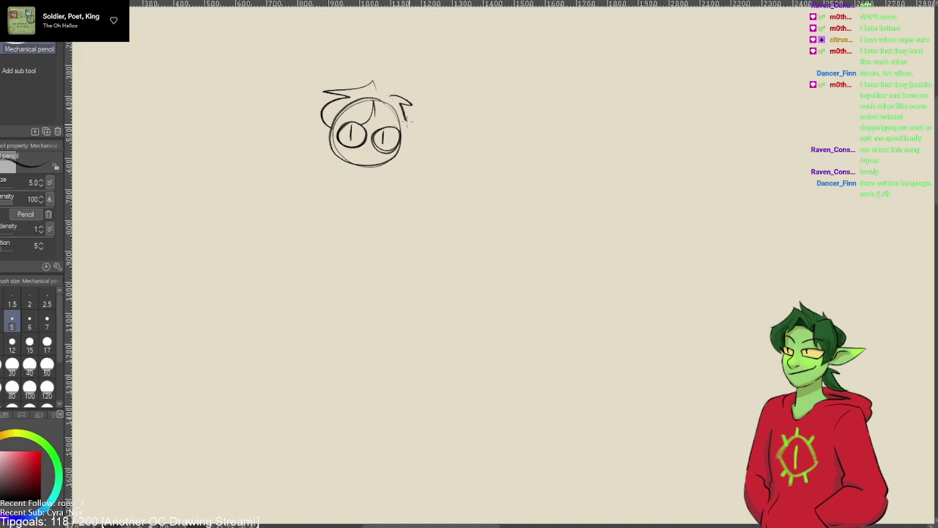
- Add pointed ears on both sides of the small head and a curled hair tuft below the left ear
{"action": "left_click_drag", "start_coordinate": [322, 111], "coordinate": [332, 147]}
{"action": "left_click_drag", "start_coordinate": [410, 109], "coordinate": [428, 128]}
{"action": "key", "text": "ctrl+z"}
{"action": "key", "text": "ctrl+z"}
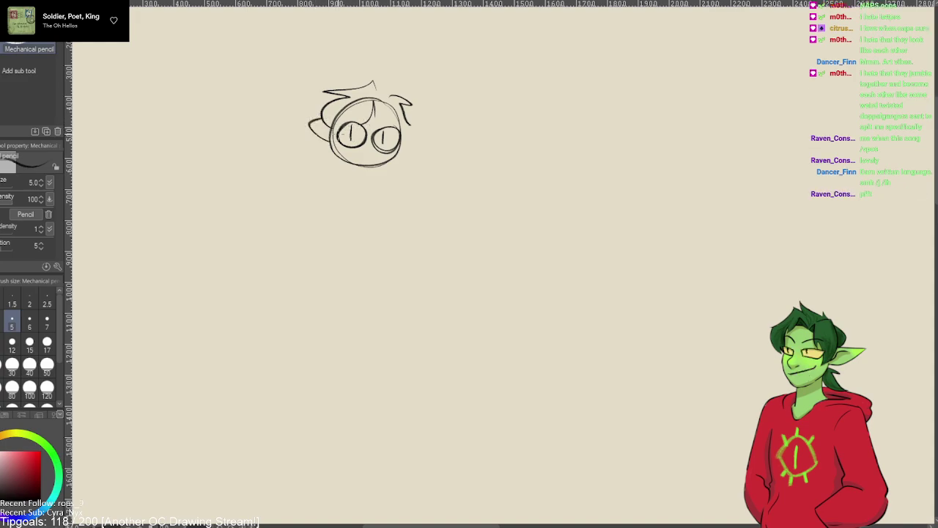
{"action": "left_click_drag", "start_coordinate": [333, 118], "coordinate": [330, 146]}
{"action": "mouse_move", "coordinate": [399, 128]}
{"action": "left_mouse_down"}
{"action": "mouse_move", "coordinate": [419, 137]}
{"action": "mouse_move", "coordinate": [396, 151]}
{"action": "left_mouse_up"}
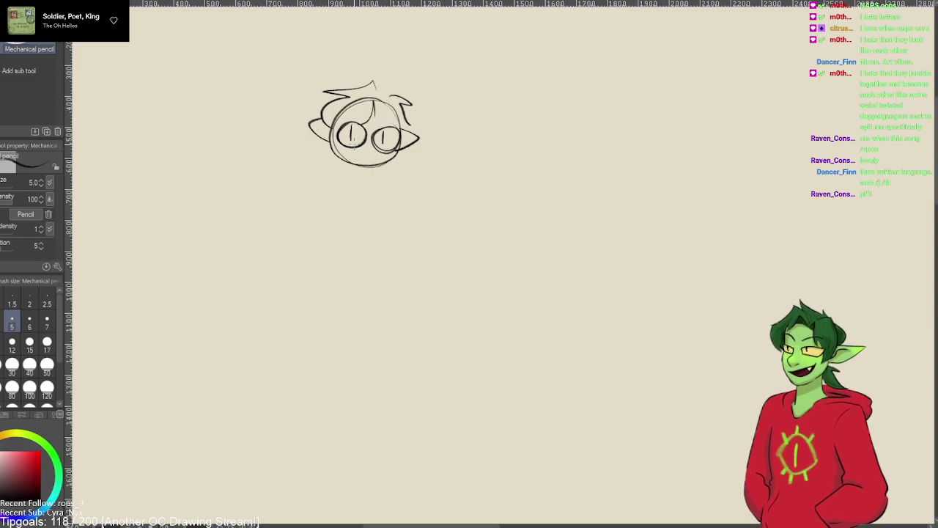
{"action": "mouse_move", "coordinate": [327, 140]}
{"action": "left_mouse_down"}
{"action": "mouse_move", "coordinate": [306, 156]}
{"action": "mouse_move", "coordinate": [333, 159]}
{"action": "left_mouse_up"}
{"action": "key", "text": "ctrl+z"}
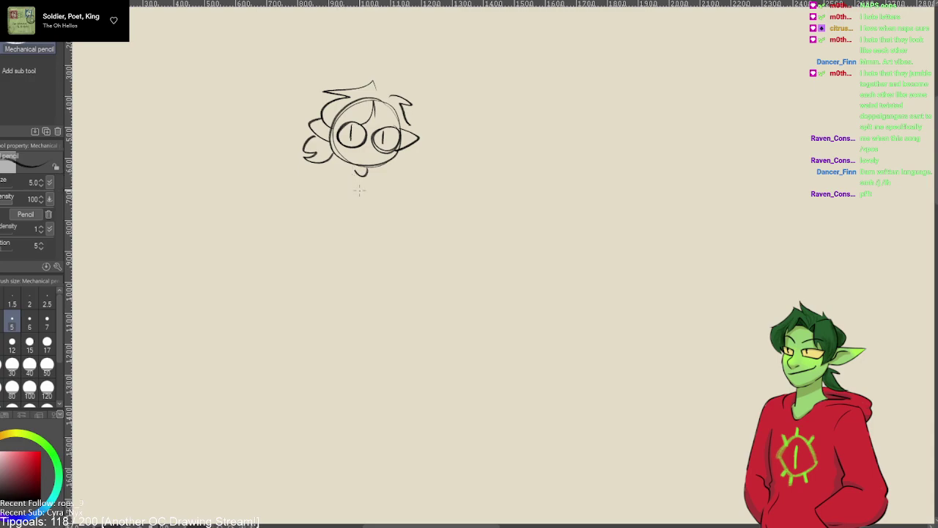
{"action": "mouse_move", "coordinate": [384, 175]}
{"action": "left_mouse_down"}
{"action": "mouse_move", "coordinate": [394, 228]}
{"action": "mouse_move", "coordinate": [346, 235]}
{"action": "left_mouse_up"}
{"action": "key", "text": "ctrl+z"}
{"action": "key", "text": "ctrl+z"}
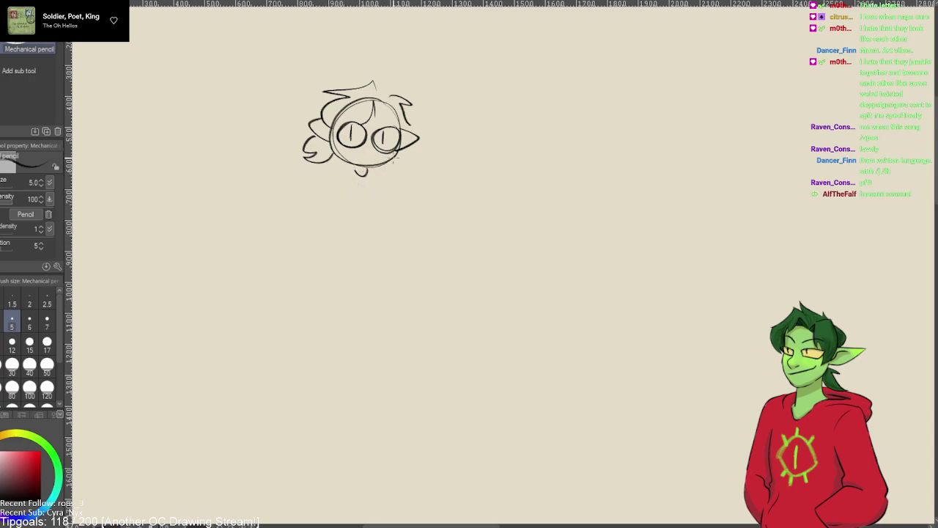
{"action": "left_click_drag", "start_coordinate": [387, 175], "coordinate": [388, 217]}
{"action": "mouse_move", "coordinate": [342, 176]}
{"action": "left_mouse_down"}
{"action": "mouse_move", "coordinate": [340, 220]}
{"action": "mouse_move", "coordinate": [389, 233]}
{"action": "mouse_move", "coordinate": [381, 242]}
{"action": "mouse_move", "coordinate": [329, 237]}
{"action": "left_mouse_up"}
{"action": "mouse_move", "coordinate": [326, 170]}
{"action": "left_mouse_down"}
{"action": "mouse_move", "coordinate": [307, 212]}
{"action": "mouse_move", "coordinate": [320, 238]}
{"action": "left_mouse_up"}
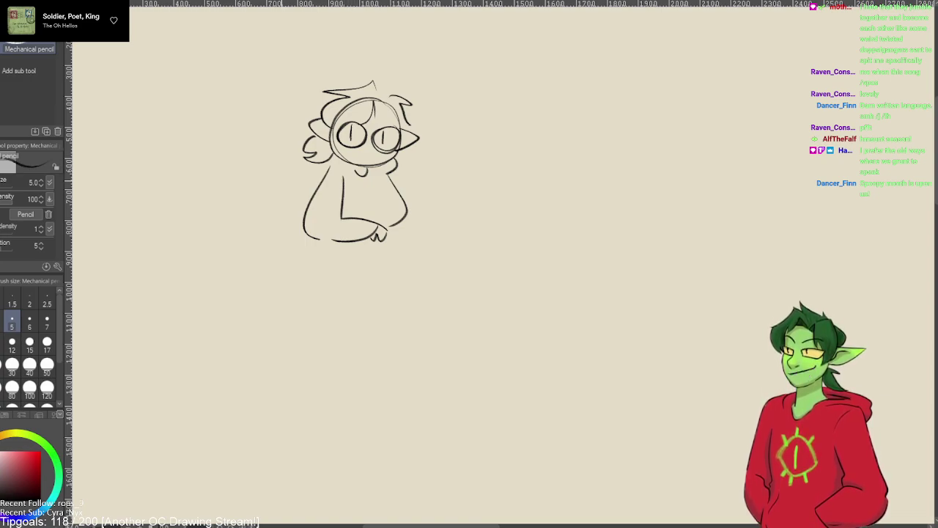
{"action": "key", "text": "ctrl+z"}
{"action": "key", "text": "ctrl+z"}
{"action": "key", "text": "ctrl+z"}
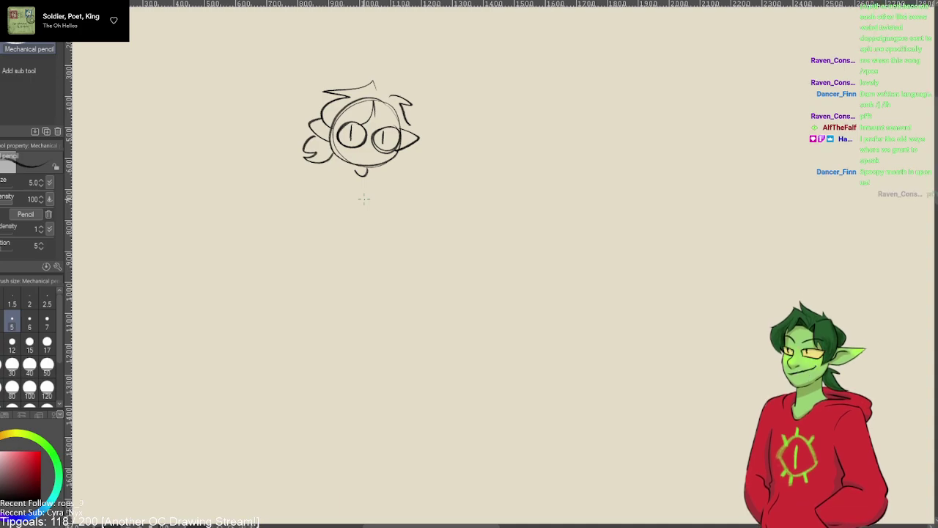
- Add short tufts under the small head's jaw and sketch the shoulders and the left bent arm with its hand
{"action": "left_click_drag", "start_coordinate": [369, 167], "coordinate": [398, 156]}
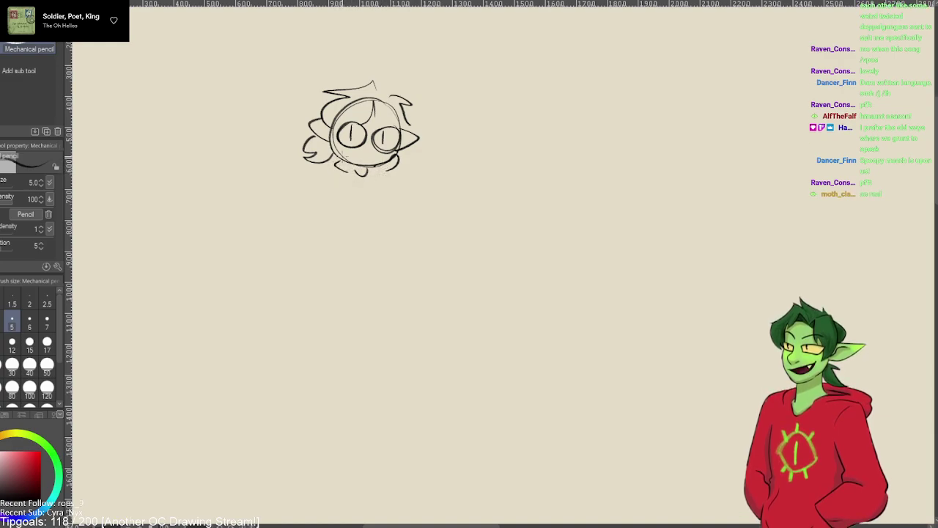
{"action": "left_click_drag", "start_coordinate": [317, 179], "coordinate": [302, 224]}
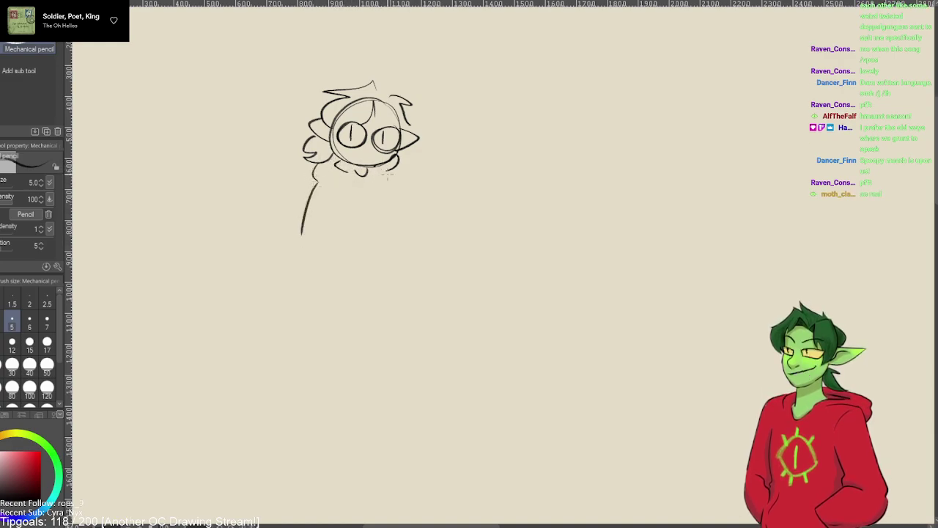
{"action": "left_click_drag", "start_coordinate": [392, 170], "coordinate": [412, 221]}
{"action": "left_click_drag", "start_coordinate": [346, 199], "coordinate": [352, 223]}
{"action": "left_click_drag", "start_coordinate": [301, 239], "coordinate": [366, 239]}
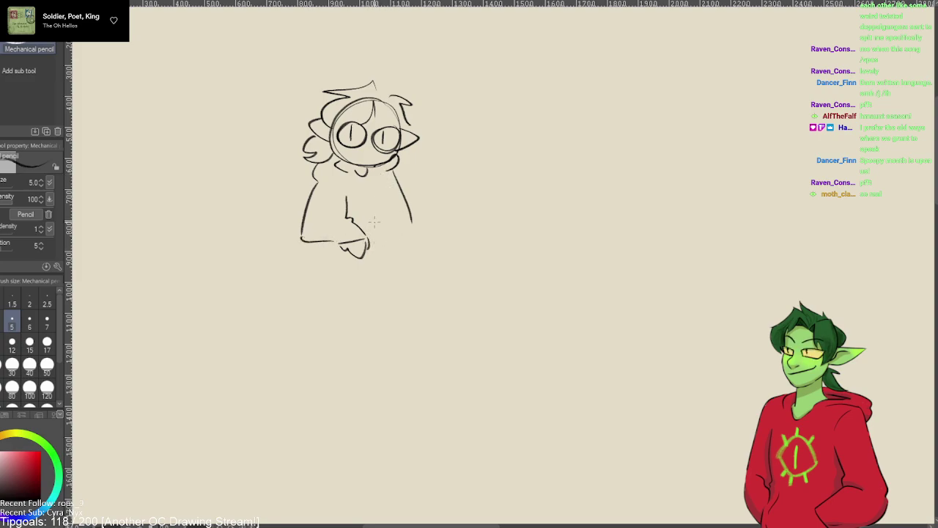
- Complete the small figure's right arm with a rounded elbow and an inner line running up toward the chin
{"action": "left_click_drag", "start_coordinate": [408, 235], "coordinate": [371, 242]}
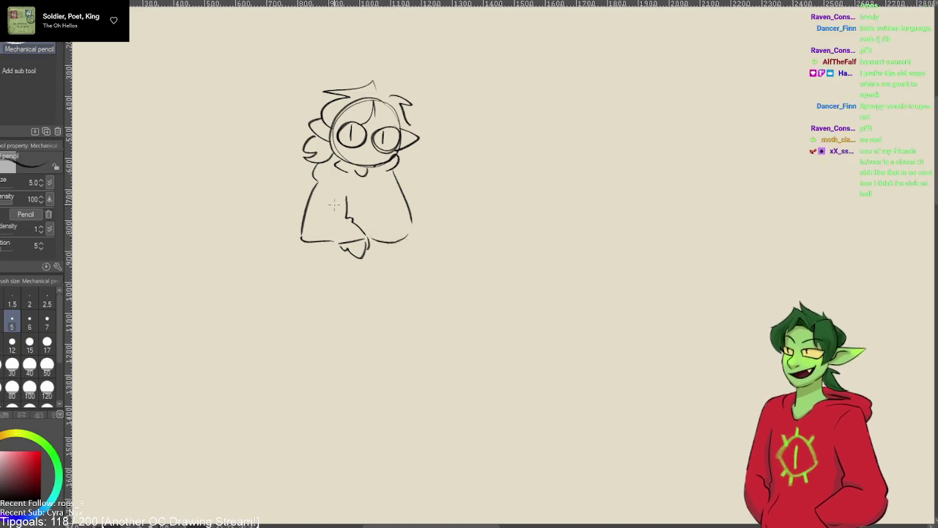
{"action": "key", "text": "ctrl+z"}
{"action": "key", "text": "ctrl+z"}
{"action": "left_click_drag", "start_coordinate": [378, 170], "coordinate": [371, 241]}
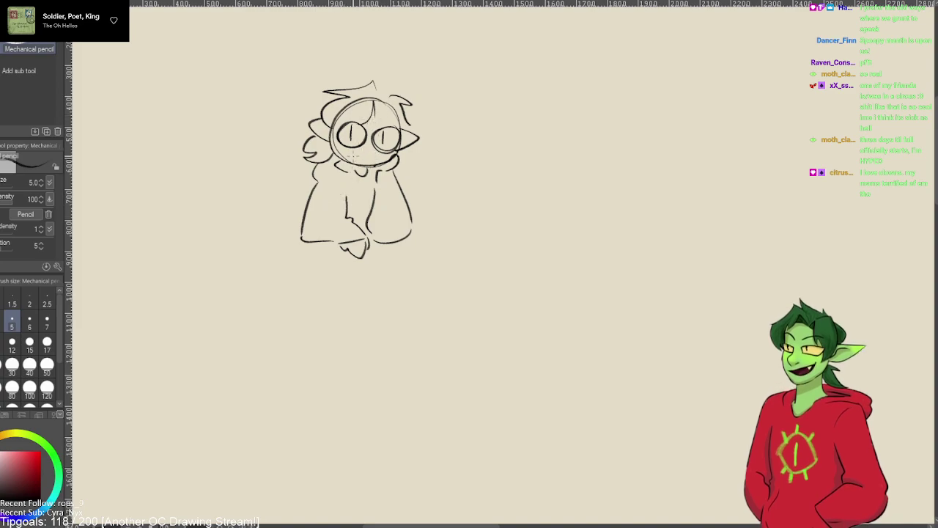
- Erase the head's construction circle across the hair with the Hard eraser at size 20, and darken the lower right cheek line
{"action": "key", "text": "e"}
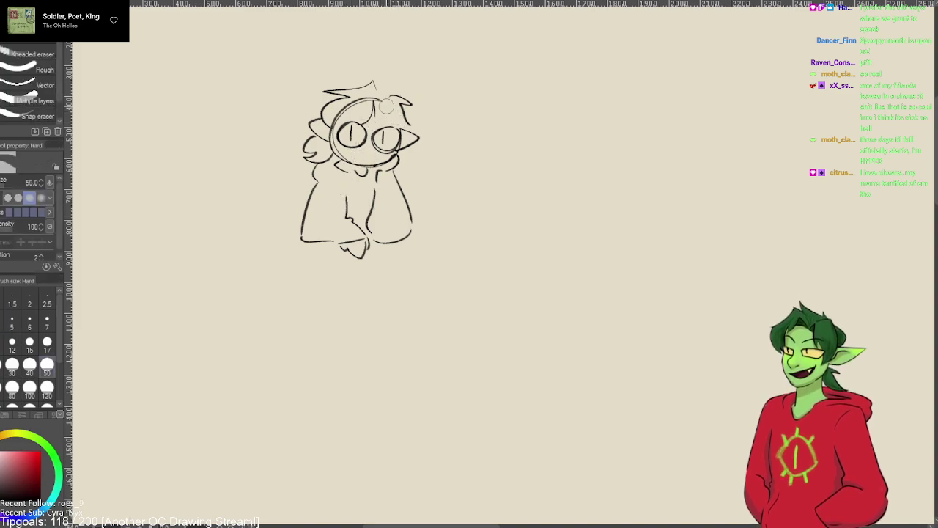
{"action": "key", "text": "bracketleft"}
{"action": "key", "text": "bracketleft"}
{"action": "key", "text": "bracketleft"}
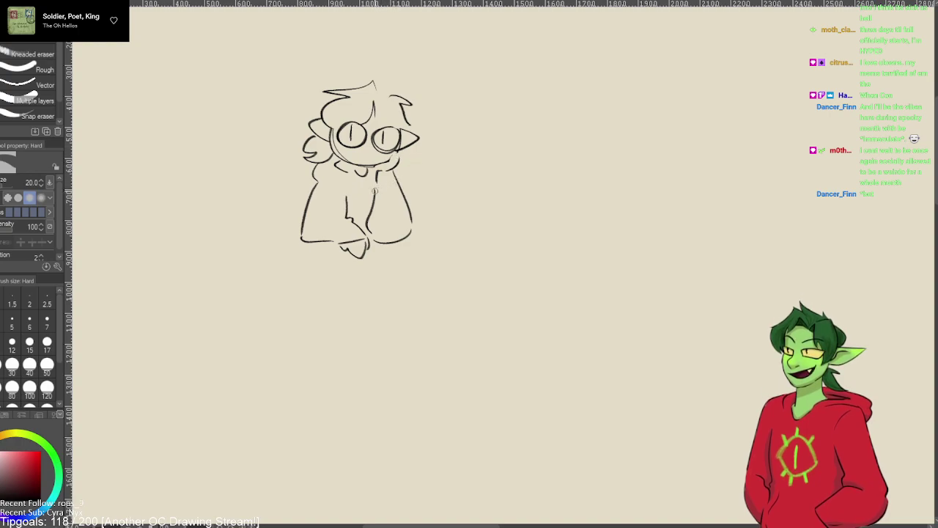
{"action": "key", "text": "p"}
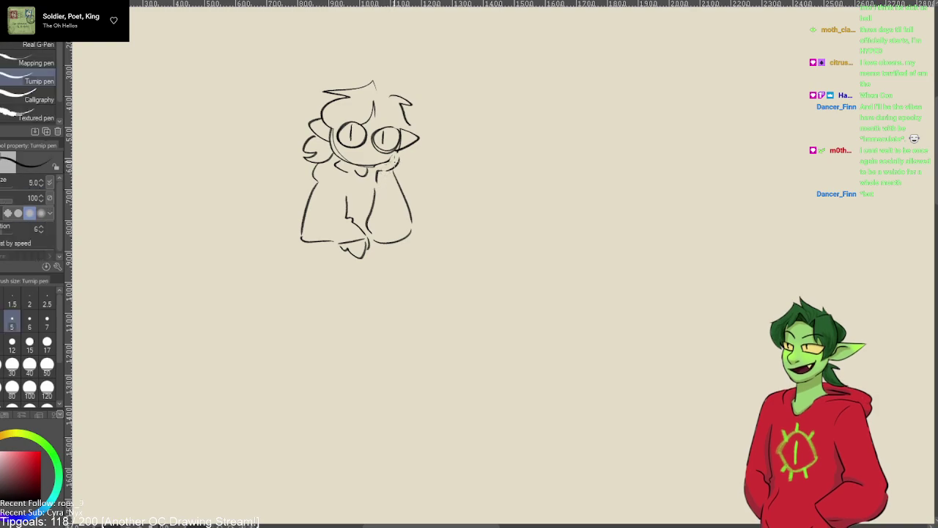
{"action": "key", "text": "p"}
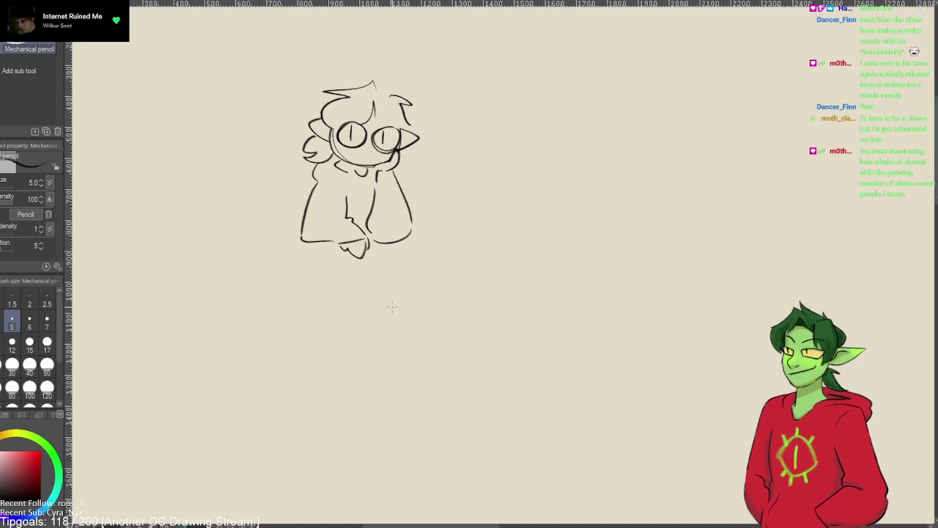
- Erase the small figure's right eye and redraw it as a cleaner circle with a bold slit pupil
{"action": "key", "text": "e"}
{"action": "mouse_move", "coordinate": [377, 130]}
{"action": "left_mouse_down"}
{"action": "mouse_move", "coordinate": [390, 139]}
{"action": "mouse_move", "coordinate": [400, 117]}
{"action": "mouse_move", "coordinate": [376, 149]}
{"action": "mouse_move", "coordinate": [382, 140]}
{"action": "left_mouse_up"}
{"action": "key", "text": "p"}
{"action": "key", "text": "p"}
{"action": "key", "text": "ctrl+z"}
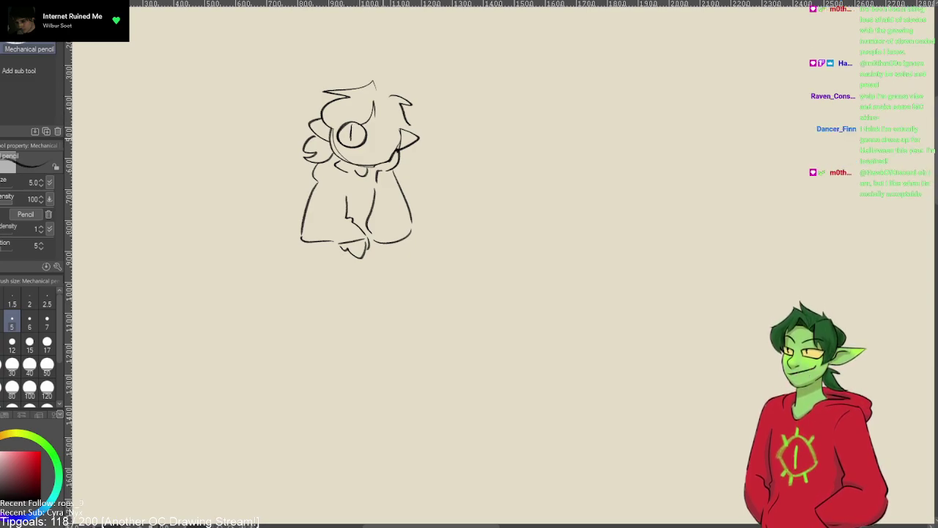
{"action": "mouse_move", "coordinate": [385, 126]}
{"action": "left_mouse_down"}
{"action": "mouse_move", "coordinate": [399, 145]}
{"action": "mouse_move", "coordinate": [376, 151]}
{"action": "mouse_move", "coordinate": [382, 129]}
{"action": "mouse_move", "coordinate": [383, 142]}
{"action": "mouse_move", "coordinate": [350, 131]}
{"action": "mouse_move", "coordinate": [352, 140]}
{"action": "left_mouse_up"}
{"action": "key", "text": "ctrl+z"}
{"action": "key", "text": "ctrl+z"}
- Draw a small smiling mouth, an extra forehead strand and a sleeve fold on the small figure with the Turnip pen
{"action": "key", "text": "e"}
{"action": "key", "text": "p"}
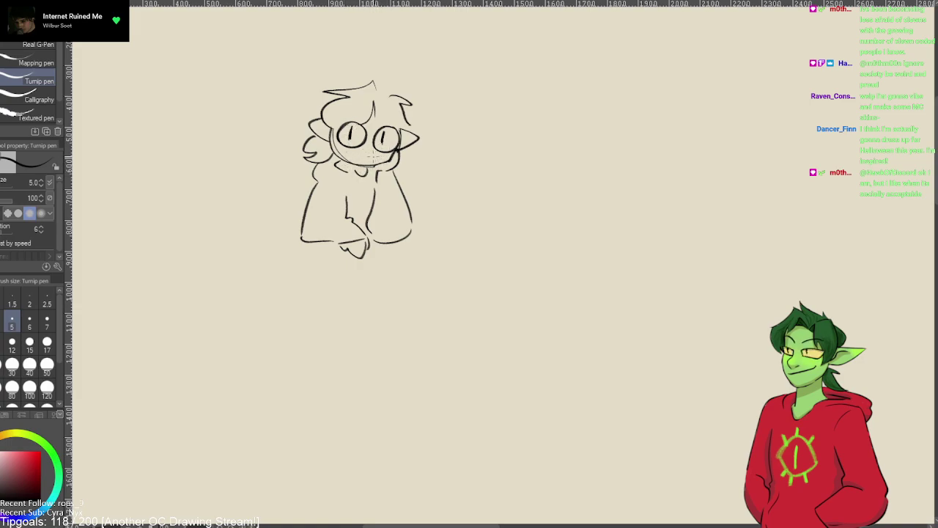
{"action": "left_click_drag", "start_coordinate": [373, 155], "coordinate": [363, 156]}
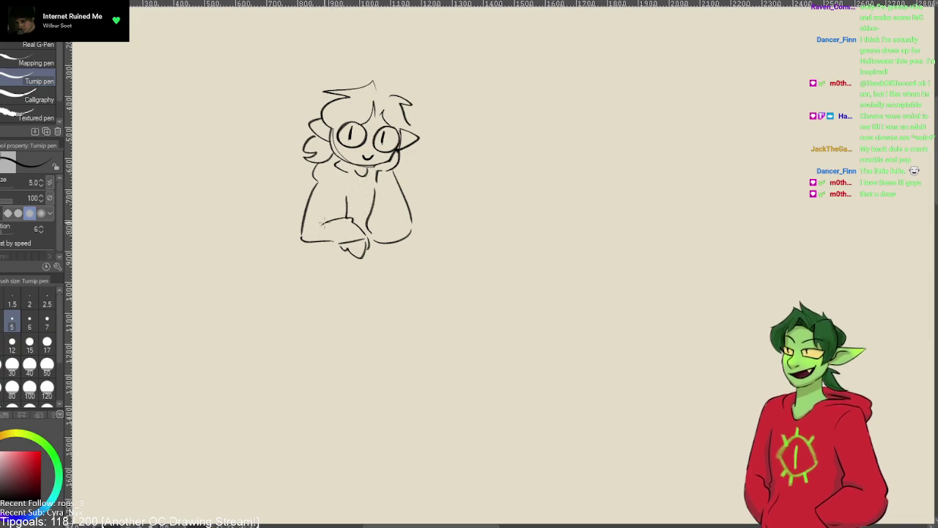
- Sketch a larger oval head outline with the Mechanical pencil in the empty space to the right of the first figure
{"action": "key", "text": "p"}
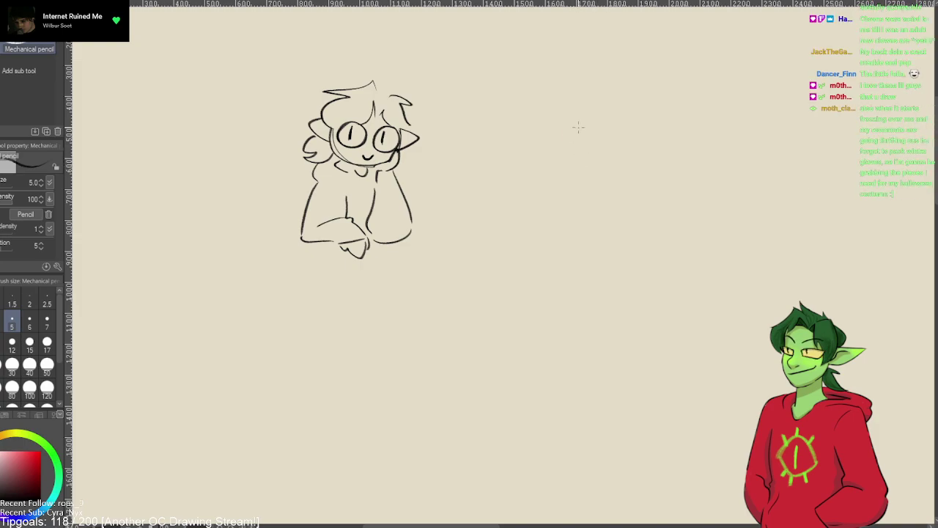
{"action": "mouse_move", "coordinate": [597, 115]}
{"action": "left_mouse_down"}
{"action": "mouse_move", "coordinate": [560, 101]}
{"action": "mouse_move", "coordinate": [586, 100]}
{"action": "mouse_move", "coordinate": [603, 193]}
{"action": "mouse_move", "coordinate": [594, 197]}
{"action": "mouse_move", "coordinate": [545, 178]}
{"action": "mouse_move", "coordinate": [525, 139]}
{"action": "left_mouse_up"}
{"action": "key", "text": "ctrl+z"}
{"action": "key", "text": "ctrl+z"}
{"action": "mouse_move", "coordinate": [628, 117]}
{"action": "left_mouse_down"}
{"action": "mouse_move", "coordinate": [627, 94]}
{"action": "mouse_move", "coordinate": [557, 62]}
{"action": "mouse_move", "coordinate": [531, 93]}
{"action": "left_mouse_up"}
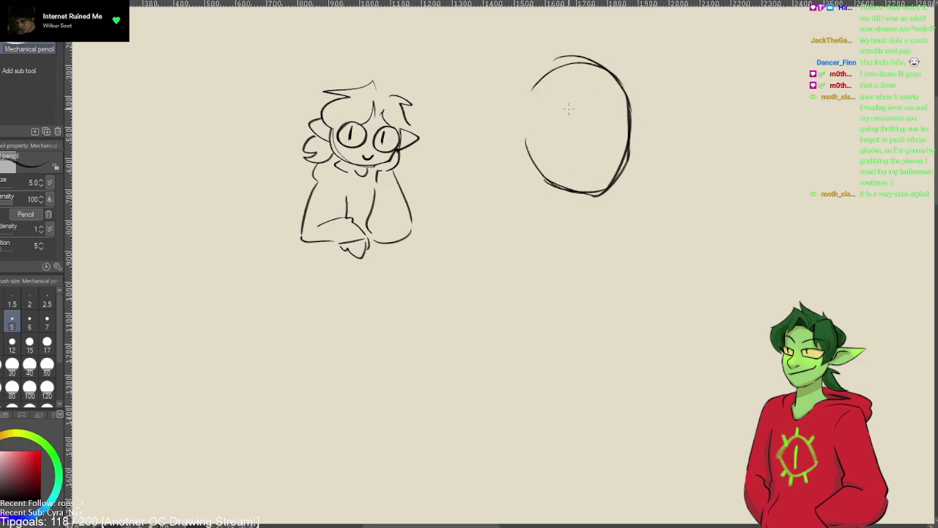
- Draw two narrowed eyes with slit pupils, a small nose mark and a wide lopsided grin on the larger head
{"action": "left_click_drag", "start_coordinate": [583, 119], "coordinate": [619, 108]}
{"action": "mouse_move", "coordinate": [569, 125]}
{"action": "left_mouse_down"}
{"action": "mouse_move", "coordinate": [538, 132]}
{"action": "mouse_move", "coordinate": [545, 141]}
{"action": "left_mouse_up"}
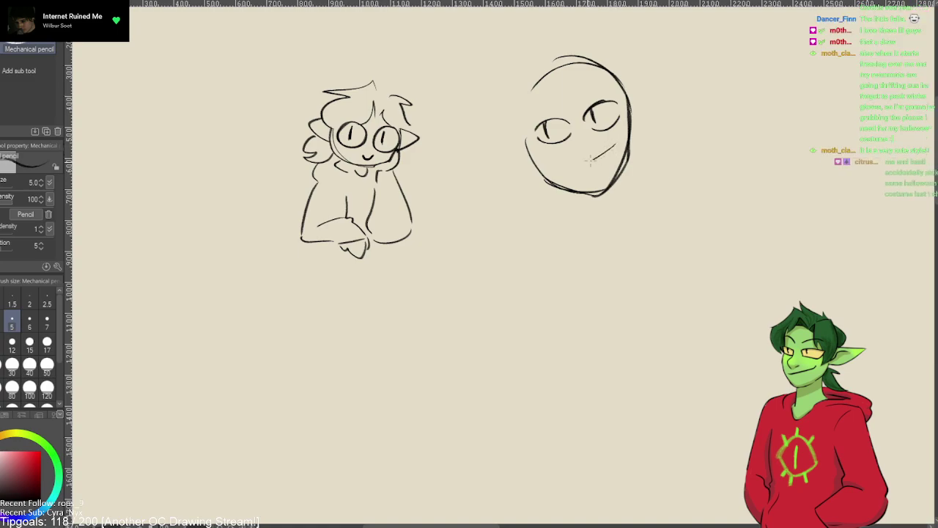
{"action": "mouse_move", "coordinate": [563, 172]}
{"action": "left_mouse_down"}
{"action": "mouse_move", "coordinate": [597, 173]}
{"action": "mouse_move", "coordinate": [616, 144]}
{"action": "left_mouse_up"}
{"action": "key", "text": "ctrl+z"}
{"action": "mouse_move", "coordinate": [610, 147]}
{"action": "left_mouse_down"}
{"action": "mouse_move", "coordinate": [571, 174]}
{"action": "mouse_move", "coordinate": [600, 178]}
{"action": "mouse_move", "coordinate": [620, 138]}
{"action": "left_mouse_up"}
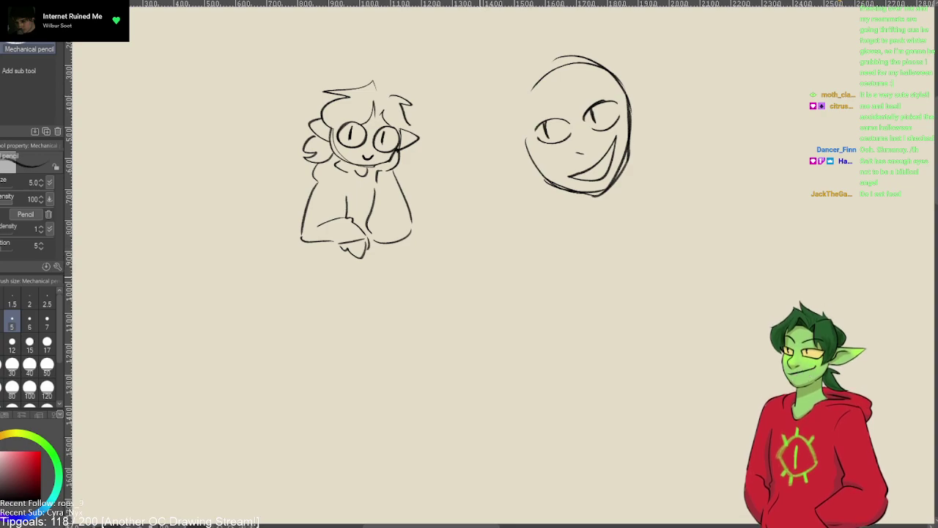
- Sketch the larger figure's neck and the sloping shoulder lines on both sides
{"action": "left_click_drag", "start_coordinate": [624, 167], "coordinate": [638, 219]}
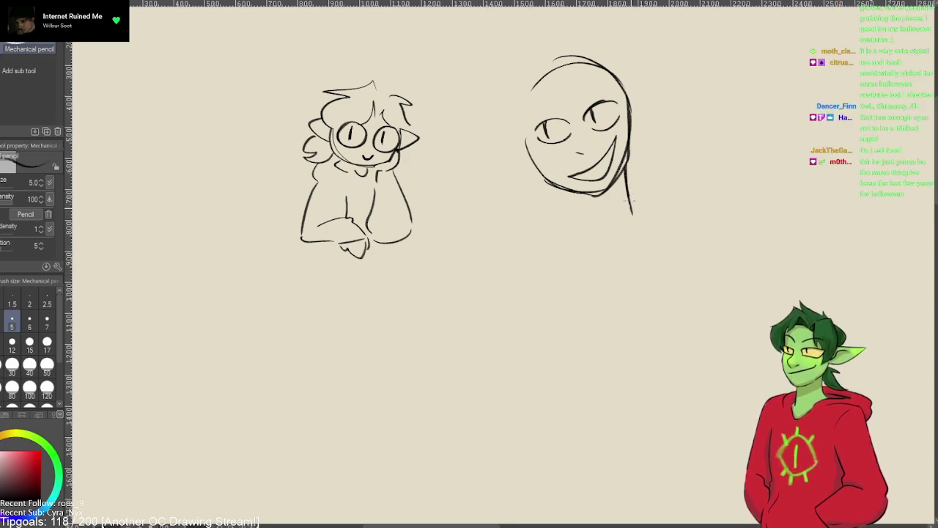
{"action": "mouse_move", "coordinate": [566, 192]}
{"action": "left_mouse_down"}
{"action": "mouse_move", "coordinate": [567, 228]}
{"action": "mouse_move", "coordinate": [503, 254]}
{"action": "left_mouse_up"}
{"action": "mouse_move", "coordinate": [629, 212]}
{"action": "left_mouse_down"}
{"action": "mouse_move", "coordinate": [670, 236]}
{"action": "mouse_move", "coordinate": [735, 249]}
{"action": "left_mouse_up"}
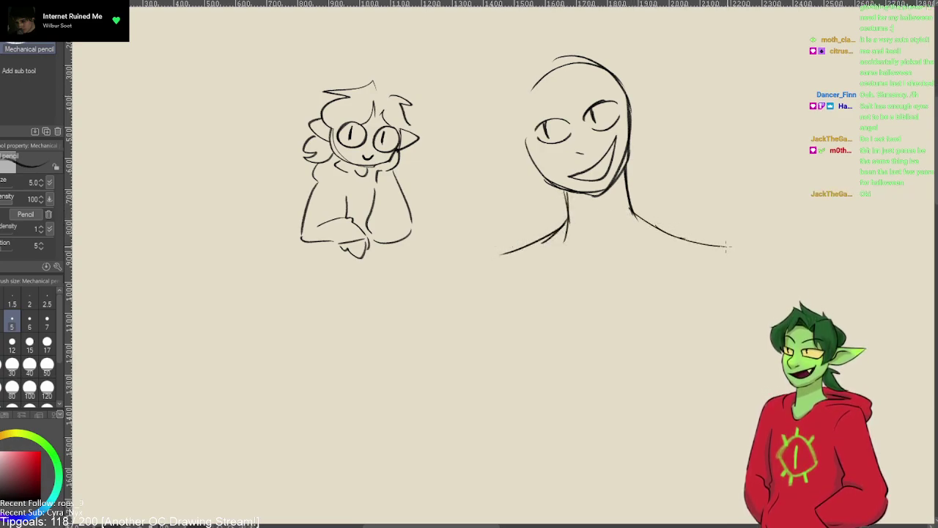
- Sketch a rounded hood on both sides of the larger figure's neck with a crossed V neckline below the throat
{"action": "left_click_drag", "start_coordinate": [569, 219], "coordinate": [491, 257]}
{"action": "mouse_move", "coordinate": [620, 242]}
{"action": "left_mouse_down"}
{"action": "mouse_move", "coordinate": [642, 219]}
{"action": "mouse_move", "coordinate": [686, 219]}
{"action": "mouse_move", "coordinate": [634, 286]}
{"action": "left_mouse_up"}
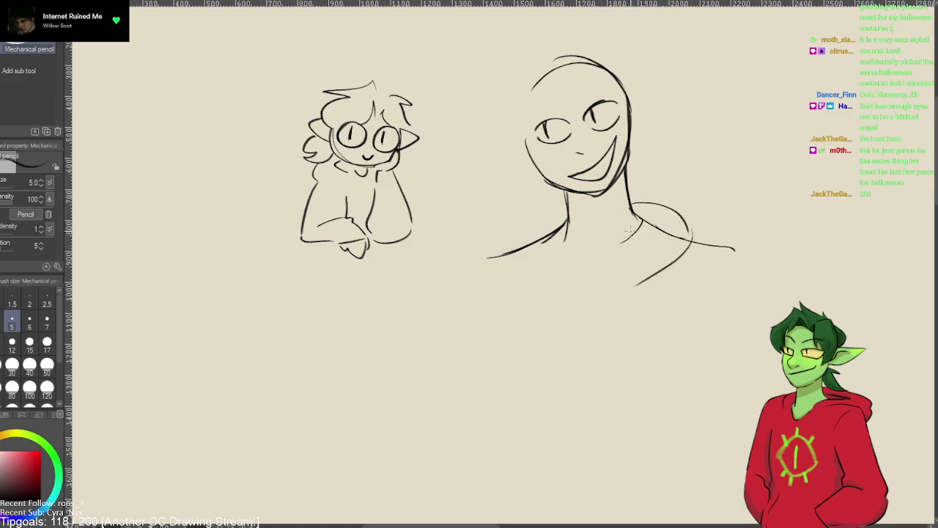
{"action": "left_click_drag", "start_coordinate": [566, 233], "coordinate": [603, 277]}
{"action": "mouse_move", "coordinate": [555, 217]}
{"action": "left_mouse_down"}
{"action": "mouse_move", "coordinate": [606, 282]}
{"action": "mouse_move", "coordinate": [533, 219]}
{"action": "mouse_move", "coordinate": [518, 256]}
{"action": "mouse_move", "coordinate": [570, 273]}
{"action": "left_mouse_up"}
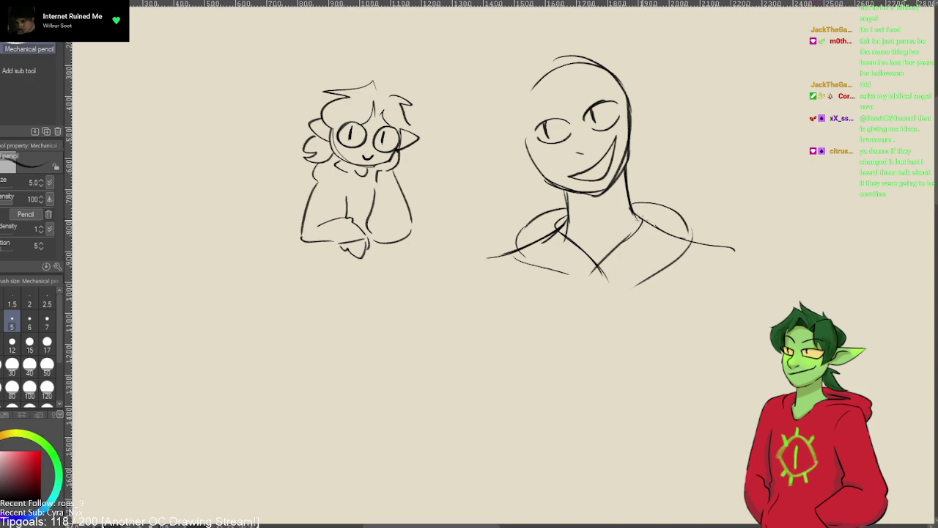
{"action": "key", "text": "ctrl+z"}
{"action": "key", "text": "ctrl+z"}
- Draw a row of three small eyes down the right-hand edge of the larger figure's neck
{"action": "left_click_drag", "start_coordinate": [625, 170], "coordinate": [630, 224]}
{"action": "left_click_drag", "start_coordinate": [623, 180], "coordinate": [629, 212]}
{"action": "left_click_drag", "start_coordinate": [635, 219], "coordinate": [644, 227]}
{"action": "key", "text": "ctrl+z"}
{"action": "left_click_drag", "start_coordinate": [621, 188], "coordinate": [619, 189]}
- Try forehead bangs, spiky side hair and two long pointed ears on the larger head
{"action": "mouse_move", "coordinate": [554, 70]}
{"action": "left_mouse_down"}
{"action": "mouse_move", "coordinate": [566, 94]}
{"action": "mouse_move", "coordinate": [548, 119]}
{"action": "left_mouse_up"}
{"action": "mouse_move", "coordinate": [544, 45]}
{"action": "left_mouse_down"}
{"action": "mouse_move", "coordinate": [493, 78]}
{"action": "mouse_move", "coordinate": [518, 86]}
{"action": "mouse_move", "coordinate": [492, 138]}
{"action": "left_mouse_up"}
{"action": "left_click_drag", "start_coordinate": [521, 117], "coordinate": [506, 146]}
{"action": "mouse_move", "coordinate": [581, 72]}
{"action": "left_mouse_down"}
{"action": "mouse_move", "coordinate": [612, 98]}
{"action": "mouse_move", "coordinate": [672, 88]}
{"action": "left_mouse_up"}
{"action": "left_click_drag", "start_coordinate": [668, 94], "coordinate": [633, 153]}
{"action": "left_click_drag", "start_coordinate": [516, 138], "coordinate": [487, 161]}
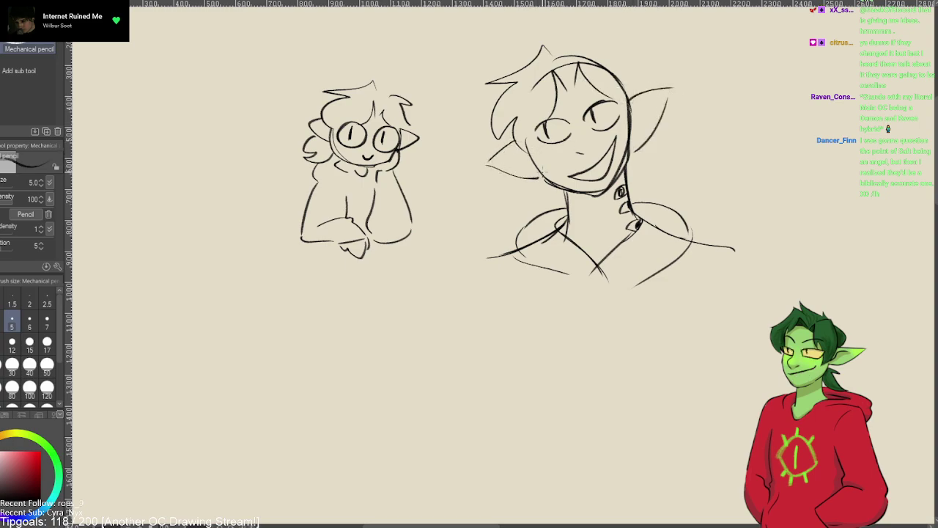
- Try a crown outline and a tuft behind the right-hand ear, and redraw the left-hand ear's lower edge
{"action": "left_click_drag", "start_coordinate": [579, 39], "coordinate": [633, 80]}
{"action": "left_click_drag", "start_coordinate": [645, 169], "coordinate": [627, 196]}
{"action": "key", "text": "ctrl+z"}
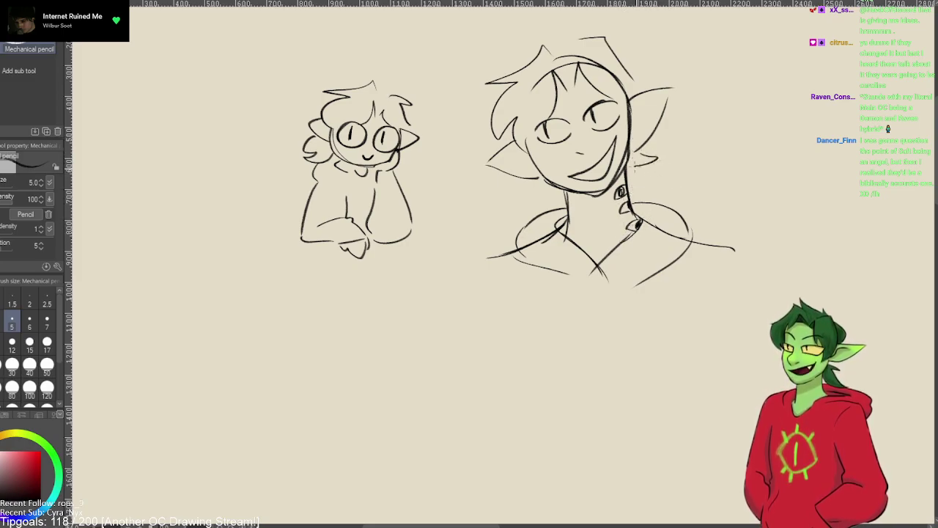
{"action": "key", "text": "ctrl+z"}
{"action": "key", "text": "ctrl+z"}
{"action": "key", "text": "ctrl+z"}
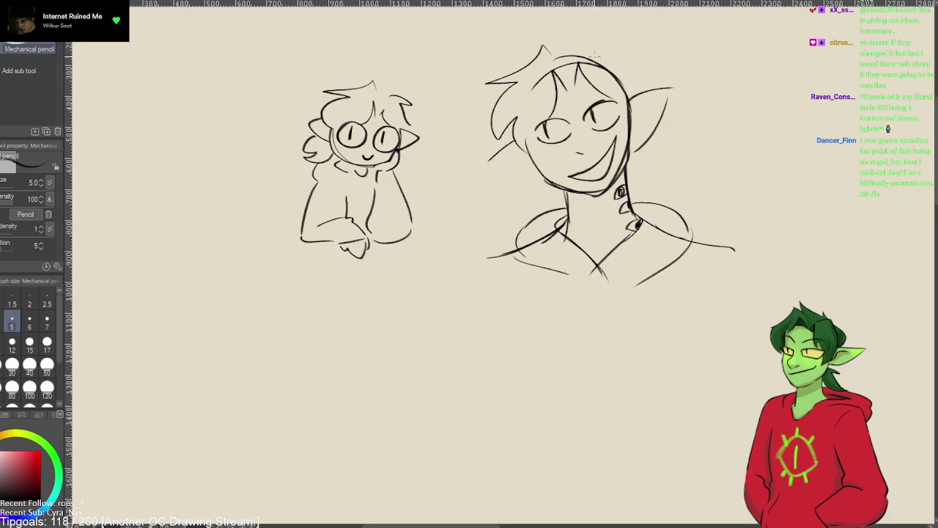
{"action": "mouse_move", "coordinate": [539, 170]}
{"action": "left_mouse_down"}
{"action": "mouse_move", "coordinate": [485, 163]}
{"action": "mouse_move", "coordinate": [546, 181]}
{"action": "left_mouse_up"}
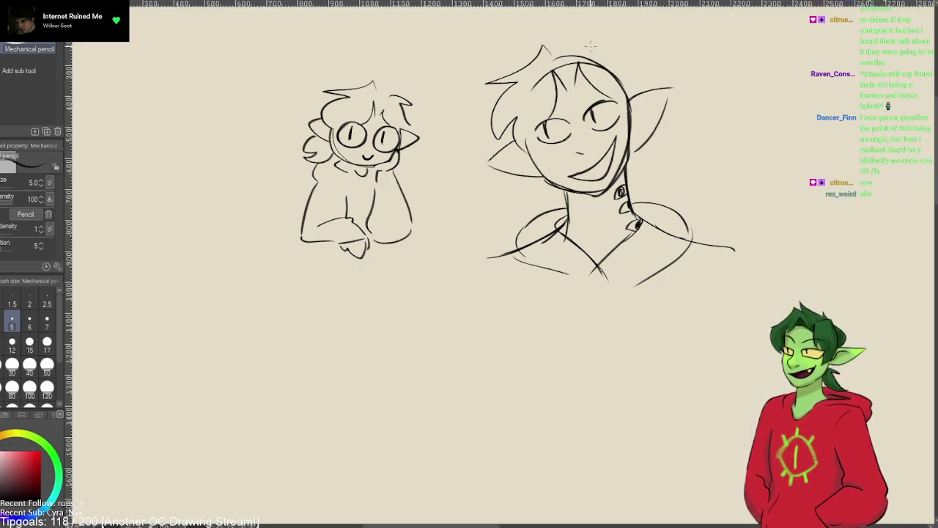
- Undo the hair and ear strokes back to the bare outline of the larger head
{"action": "key", "text": "ctrl+z"}
{"action": "key", "text": "ctrl+z"}
{"action": "key", "text": "ctrl+z"}
{"action": "key", "text": "ctrl+z"}
{"action": "key", "text": "ctrl+z"}
{"action": "key", "text": "ctrl+z"}
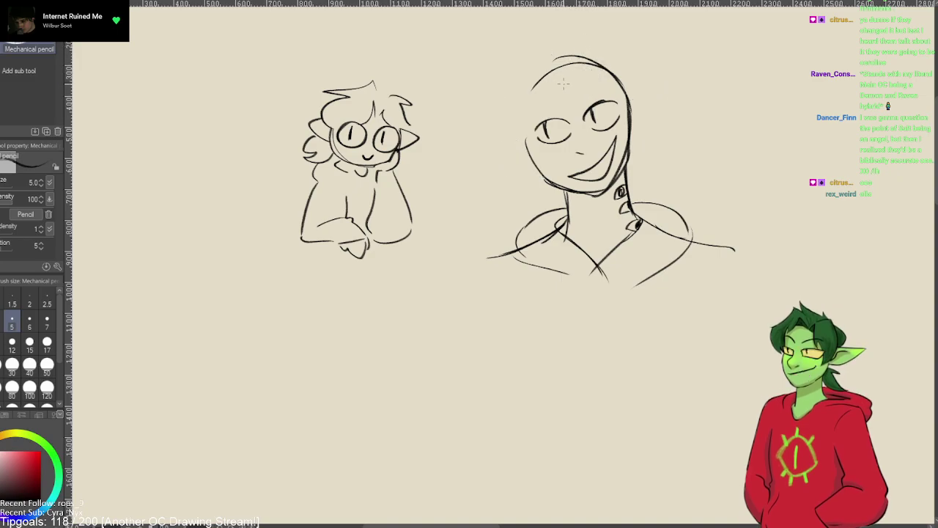
- Try a longer hairstyle with parted bangs, a spiky crown and jagged side hair around the larger head
{"action": "left_click_drag", "start_coordinate": [564, 63], "coordinate": [546, 89]}
{"action": "mouse_move", "coordinate": [544, 57]}
{"action": "left_mouse_down"}
{"action": "mouse_move", "coordinate": [535, 147]}
{"action": "mouse_move", "coordinate": [521, 167]}
{"action": "left_mouse_up"}
{"action": "left_click_drag", "start_coordinate": [574, 77], "coordinate": [584, 41]}
{"action": "left_click_drag", "start_coordinate": [585, 45], "coordinate": [643, 134]}
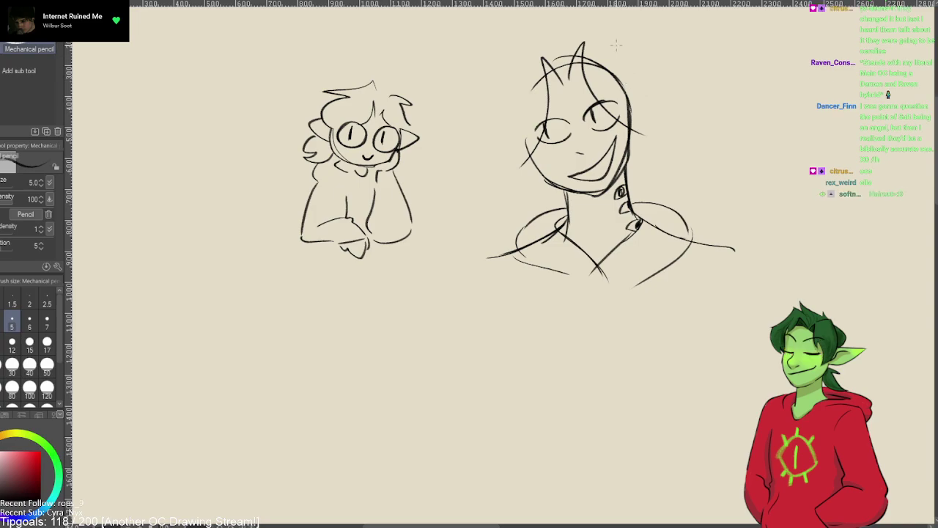
{"action": "mouse_move", "coordinate": [615, 46]}
{"action": "left_mouse_down"}
{"action": "mouse_move", "coordinate": [677, 100]}
{"action": "mouse_move", "coordinate": [660, 144]}
{"action": "mouse_move", "coordinate": [636, 167]}
{"action": "left_mouse_up"}
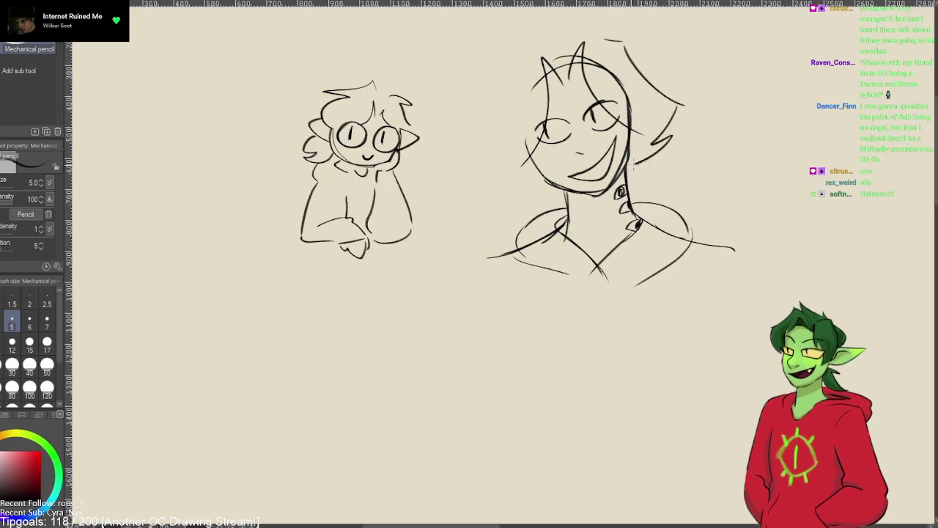
{"action": "left_click_drag", "start_coordinate": [551, 183], "coordinate": [507, 178]}
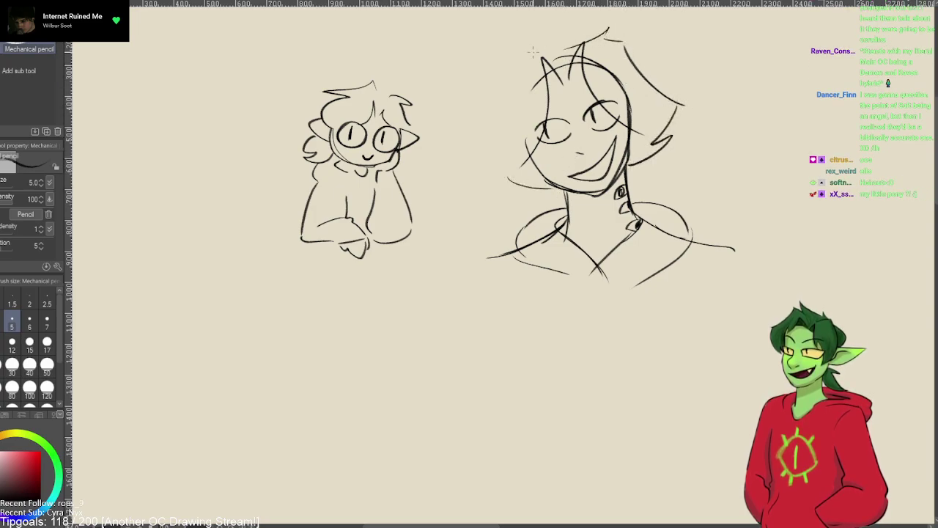
{"action": "left_click_drag", "start_coordinate": [541, 57], "coordinate": [504, 179]}
- Undo all strokes of the longer hairstyle on the larger head
{"action": "key", "text": "ctrl+z"}
{"action": "key", "text": "ctrl+z"}
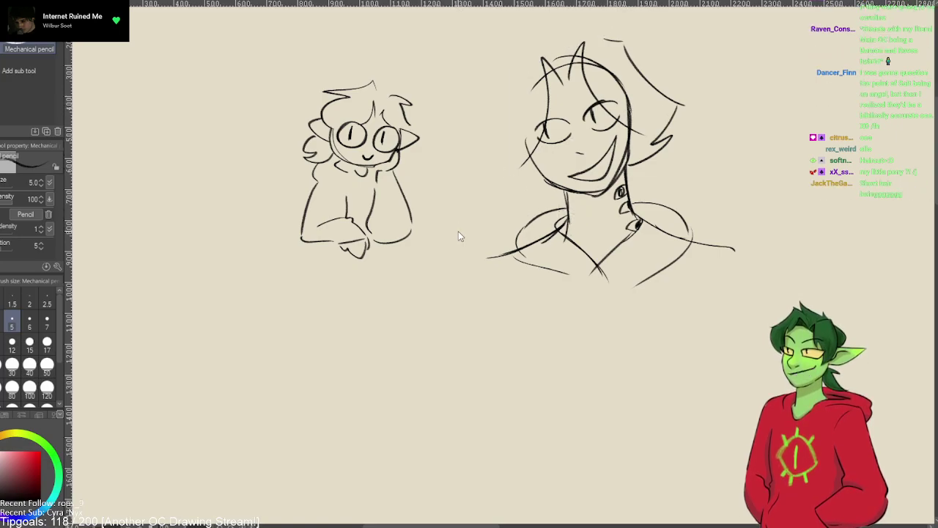
{"action": "key", "text": "ctrl+z"}
{"action": "key", "text": "ctrl+z"}
{"action": "key", "text": "ctrl+z"}
{"action": "key", "text": "ctrl+z"}
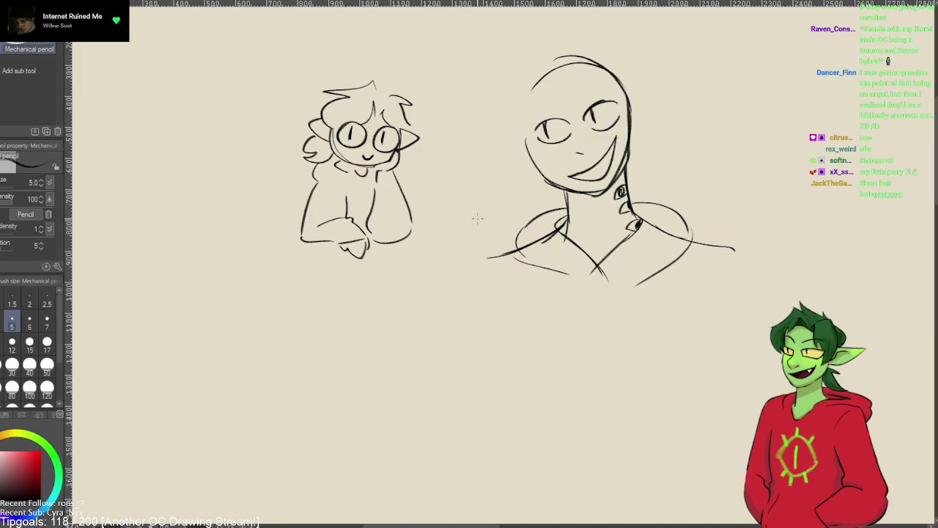
- Sketch a forehead strand, a spiky left-hand hair outline and two pointed ears on the larger head
{"action": "left_click_drag", "start_coordinate": [566, 85], "coordinate": [543, 110]}
{"action": "mouse_move", "coordinate": [551, 56]}
{"action": "left_mouse_down"}
{"action": "mouse_move", "coordinate": [497, 81]}
{"action": "mouse_move", "coordinate": [521, 139]}
{"action": "mouse_move", "coordinate": [479, 159]}
{"action": "mouse_move", "coordinate": [539, 176]}
{"action": "left_mouse_up"}
{"action": "left_click_drag", "start_coordinate": [624, 88], "coordinate": [664, 73]}
{"action": "left_click_drag", "start_coordinate": [663, 74], "coordinate": [639, 143]}
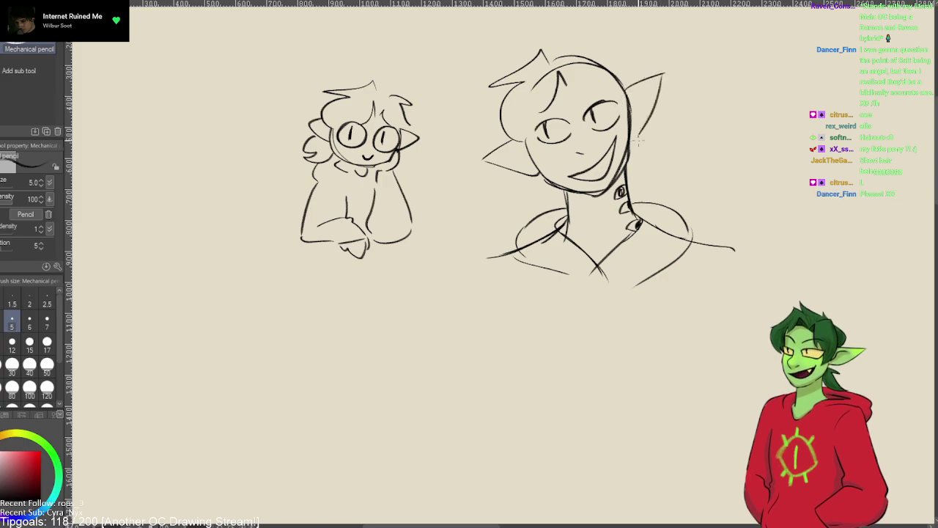
- Draw the remaining bangs across the forehead, a tousled crown outline and hair tufts below the right-hand ear
{"action": "left_click_drag", "start_coordinate": [570, 63], "coordinate": [633, 98]}
{"action": "left_click_drag", "start_coordinate": [578, 26], "coordinate": [603, 44]}
{"action": "mouse_move", "coordinate": [542, 52]}
{"action": "left_mouse_down"}
{"action": "mouse_move", "coordinate": [489, 59]}
{"action": "mouse_move", "coordinate": [513, 99]}
{"action": "left_mouse_up"}
{"action": "key", "text": "ctrl+z"}
{"action": "key", "text": "ctrl+z"}
{"action": "mouse_move", "coordinate": [528, 38]}
{"action": "left_mouse_down"}
{"action": "mouse_move", "coordinate": [602, 50]}
{"action": "mouse_move", "coordinate": [457, 101]}
{"action": "mouse_move", "coordinate": [498, 135]}
{"action": "left_mouse_up"}
{"action": "left_click_drag", "start_coordinate": [602, 51], "coordinate": [641, 84]}
{"action": "mouse_move", "coordinate": [637, 135]}
{"action": "left_mouse_down"}
{"action": "mouse_move", "coordinate": [649, 166]}
{"action": "mouse_move", "coordinate": [632, 175]}
{"action": "left_mouse_up"}
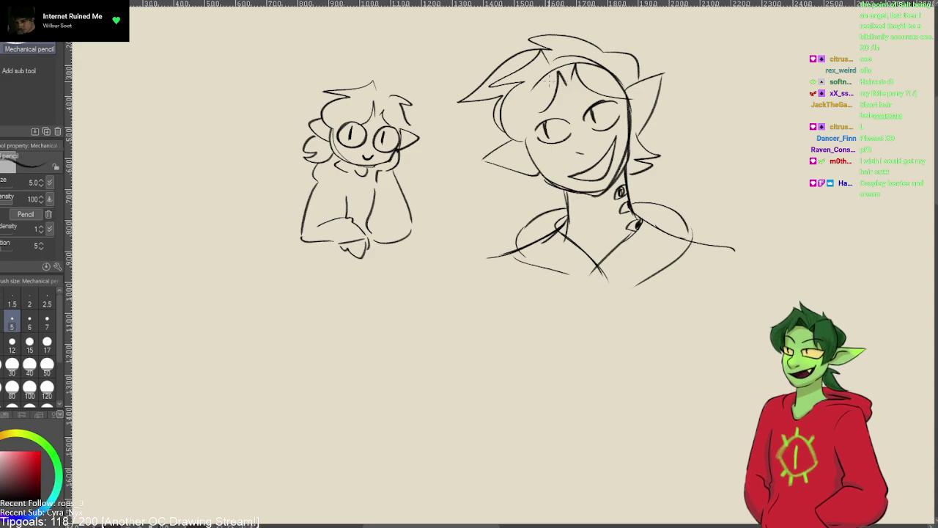
- Erase the left-hand hair, the crown outline and the skull line above the bangs with an enlarged Hard eraser
{"action": "key", "text": "e"}
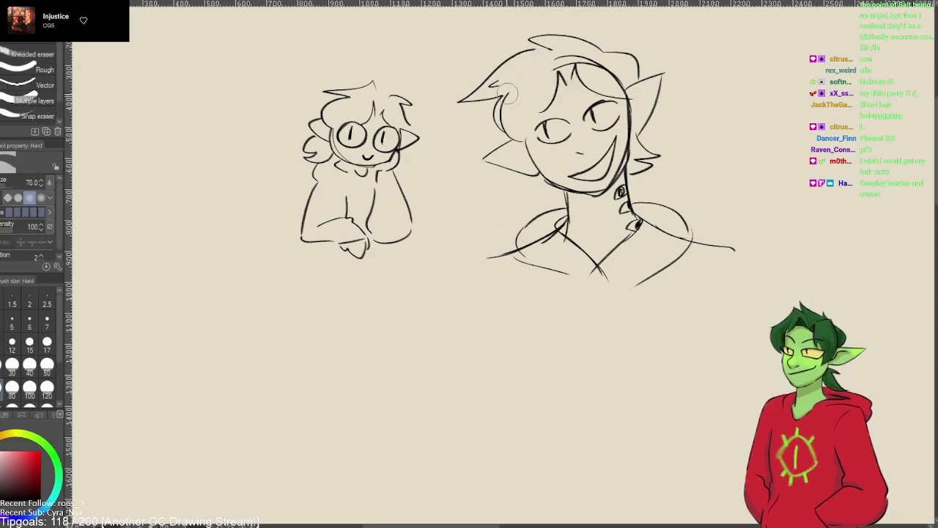
{"action": "key", "text": "bracketright"}
{"action": "key", "text": "bracketright"}
{"action": "key", "text": "bracketright"}
{"action": "key", "text": "bracketright"}
{"action": "key", "text": "bracketright"}
{"action": "mouse_move", "coordinate": [495, 143]}
{"action": "left_mouse_down"}
{"action": "mouse_move", "coordinate": [497, 106]}
{"action": "mouse_move", "coordinate": [511, 66]}
{"action": "mouse_move", "coordinate": [557, 40]}
{"action": "left_mouse_up"}
{"action": "key", "text": "bracketleft"}
{"action": "key", "text": "bracketleft"}
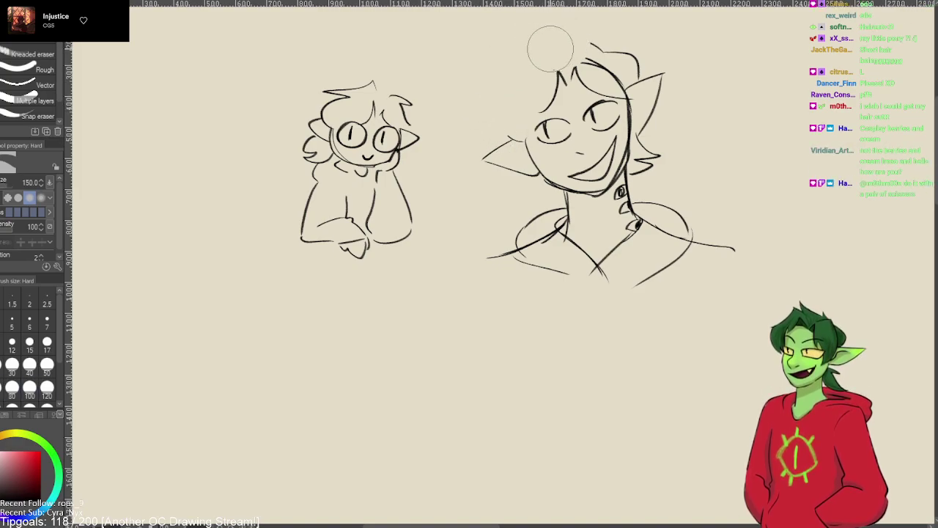
{"action": "left_click_drag", "start_coordinate": [602, 44], "coordinate": [620, 66]}
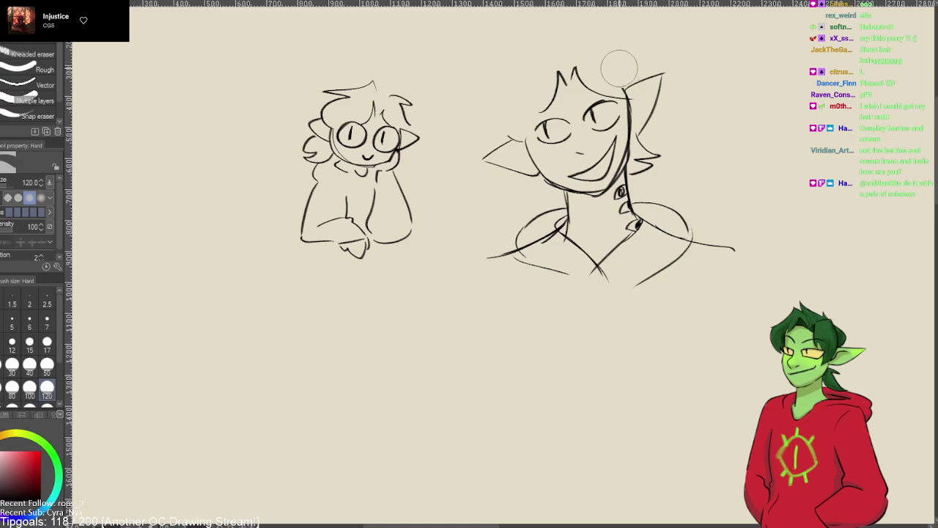
- Redraw the larger head's spiky crown and left-hand hair with the Mechanical pencil, and add a fang to the grin
{"action": "key", "text": "p"}
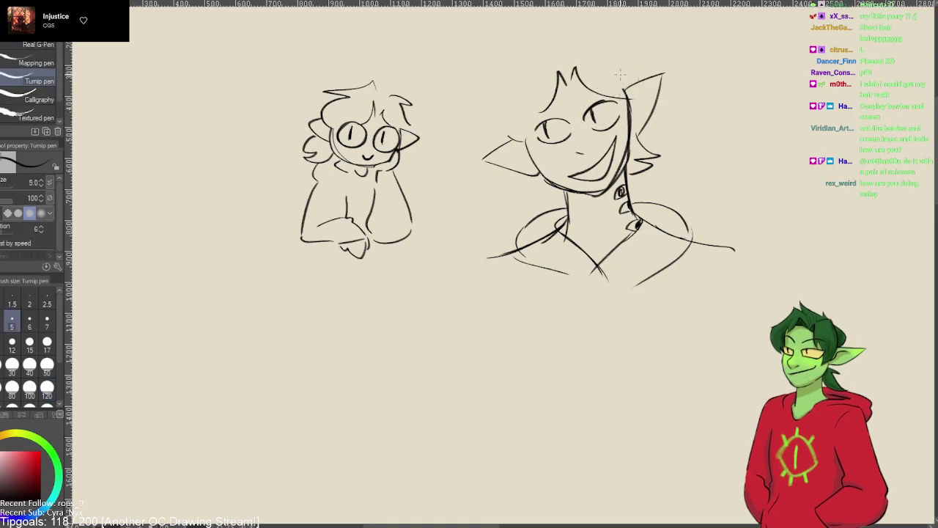
{"action": "key", "text": "p"}
{"action": "mouse_move", "coordinate": [631, 79]}
{"action": "left_mouse_down"}
{"action": "mouse_move", "coordinate": [614, 38]}
{"action": "mouse_move", "coordinate": [506, 56]}
{"action": "left_mouse_up"}
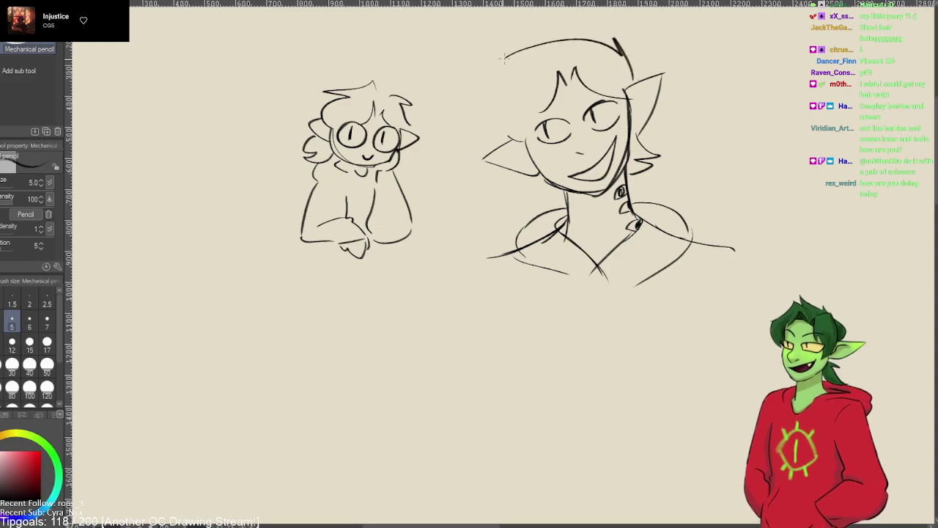
{"action": "key", "text": "ctrl+z"}
{"action": "left_click_drag", "start_coordinate": [629, 80], "coordinate": [492, 71]}
{"action": "key", "text": "ctrl+z"}
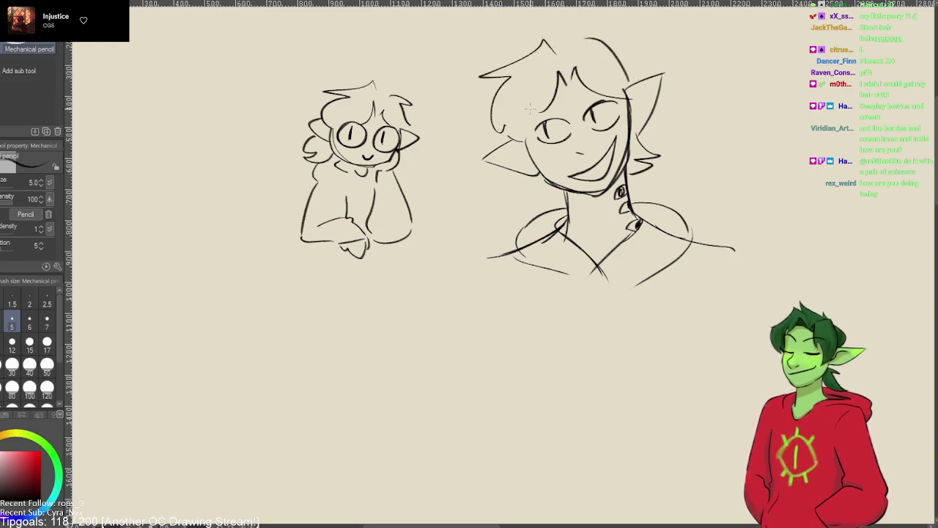
{"action": "key", "text": "ctrl+z"}
{"action": "mouse_move", "coordinate": [558, 56]}
{"action": "left_mouse_down"}
{"action": "mouse_move", "coordinate": [489, 78]}
{"action": "mouse_move", "coordinate": [513, 84]}
{"action": "mouse_move", "coordinate": [519, 135]}
{"action": "left_mouse_up"}
{"action": "mouse_move", "coordinate": [633, 73]}
{"action": "left_mouse_down"}
{"action": "mouse_move", "coordinate": [627, 52]}
{"action": "mouse_move", "coordinate": [542, 27]}
{"action": "mouse_move", "coordinate": [513, 73]}
{"action": "left_mouse_up"}
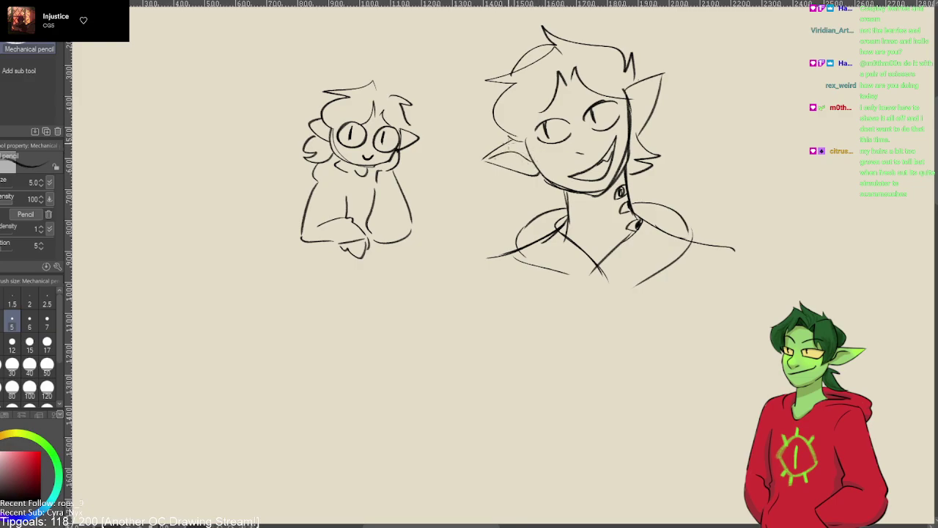
- Draw an inner contour line inside the larger figure's right-hand ear
{"action": "left_click_drag", "start_coordinate": [631, 133], "coordinate": [648, 79]}
{"action": "key", "text": "ctrl+z"}
{"action": "left_click_drag", "start_coordinate": [630, 131], "coordinate": [652, 83]}
{"action": "key", "text": "ctrl+z"}
{"action": "left_click_drag", "start_coordinate": [630, 135], "coordinate": [655, 79]}
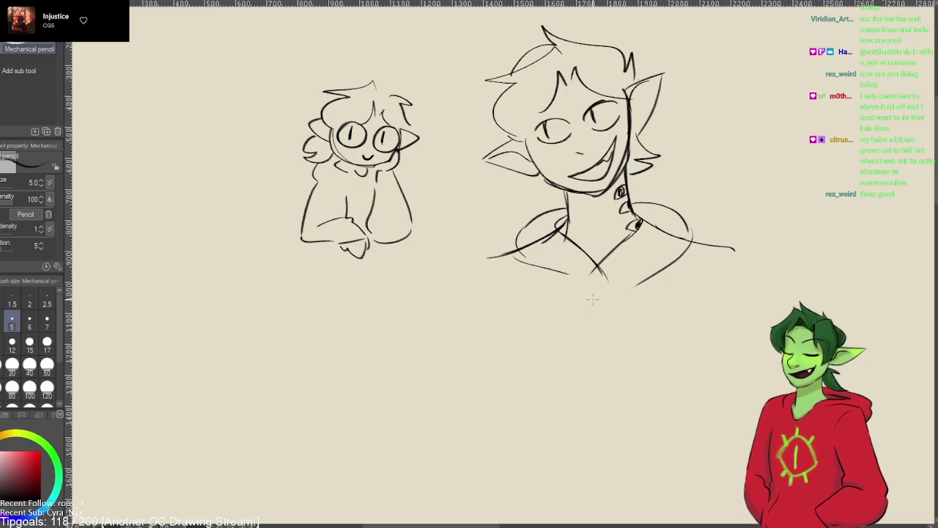
- Erase the crossed neckline and shoulder lines inside the hood, and draw a curved collar with a deep V opening
{"action": "key", "text": "e"}
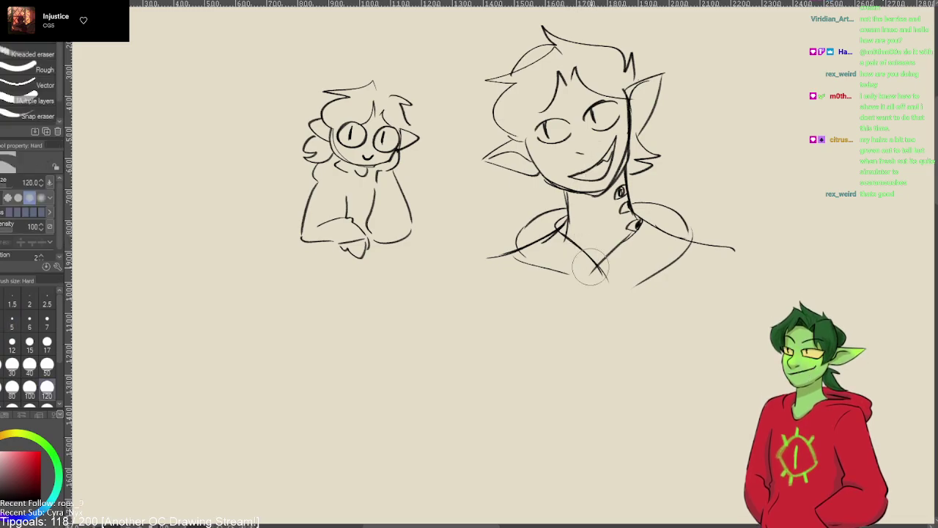
{"action": "mouse_move", "coordinate": [611, 278]}
{"action": "left_mouse_down"}
{"action": "mouse_move", "coordinate": [553, 271]}
{"action": "mouse_move", "coordinate": [617, 257]}
{"action": "left_mouse_up"}
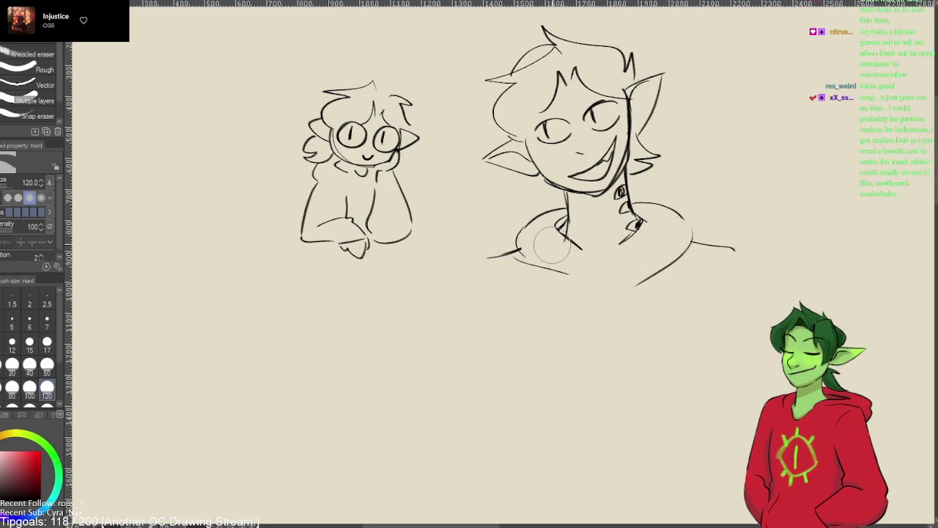
{"action": "key", "text": "p"}
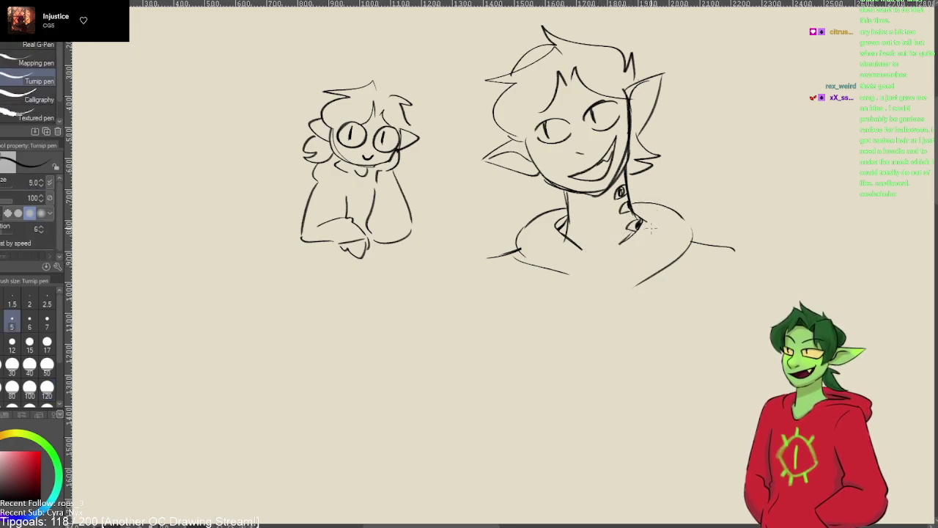
{"action": "left_click_drag", "start_coordinate": [648, 208], "coordinate": [606, 308]}
{"action": "left_click_drag", "start_coordinate": [637, 236], "coordinate": [612, 288]}
{"action": "left_click_drag", "start_coordinate": [627, 256], "coordinate": [580, 262]}
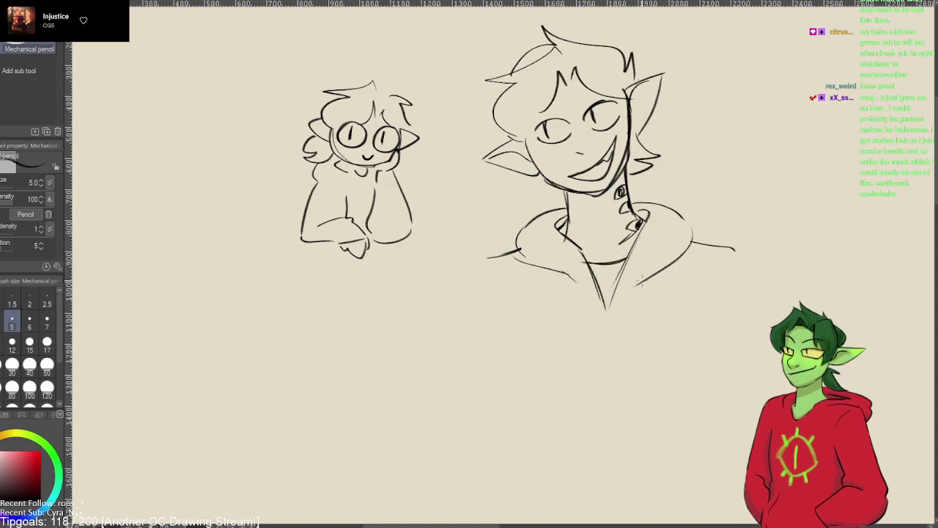
- Try longer shoulder lines beyond the hood, and erase both shoulder lines outside it with the Hard eraser
{"action": "left_click_drag", "start_coordinate": [517, 248], "coordinate": [469, 266]}
{"action": "left_click_drag", "start_coordinate": [695, 234], "coordinate": [749, 261]}
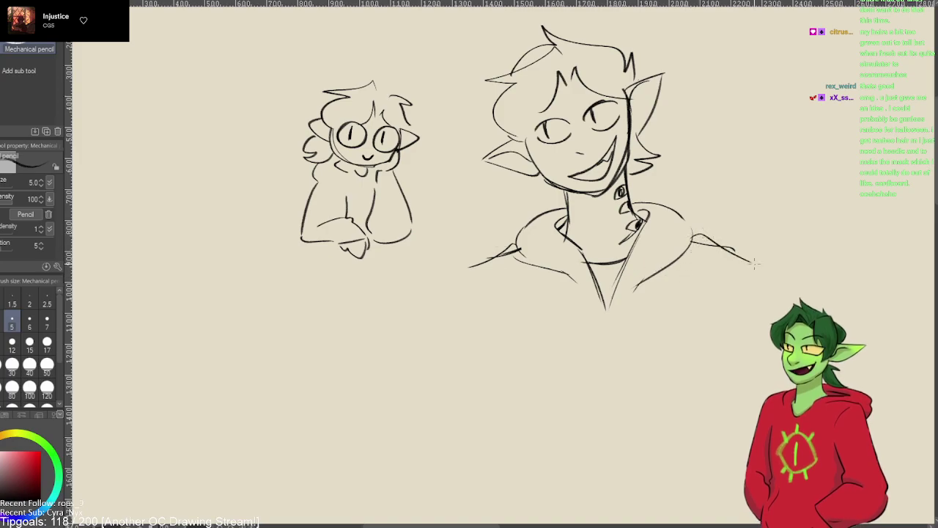
{"action": "key", "text": "e"}
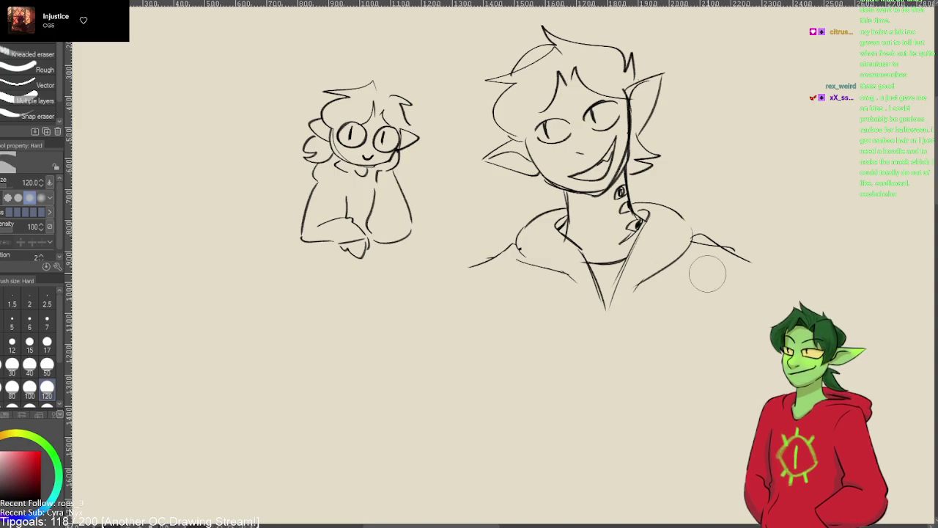
{"action": "left_click_drag", "start_coordinate": [730, 262], "coordinate": [709, 234]}
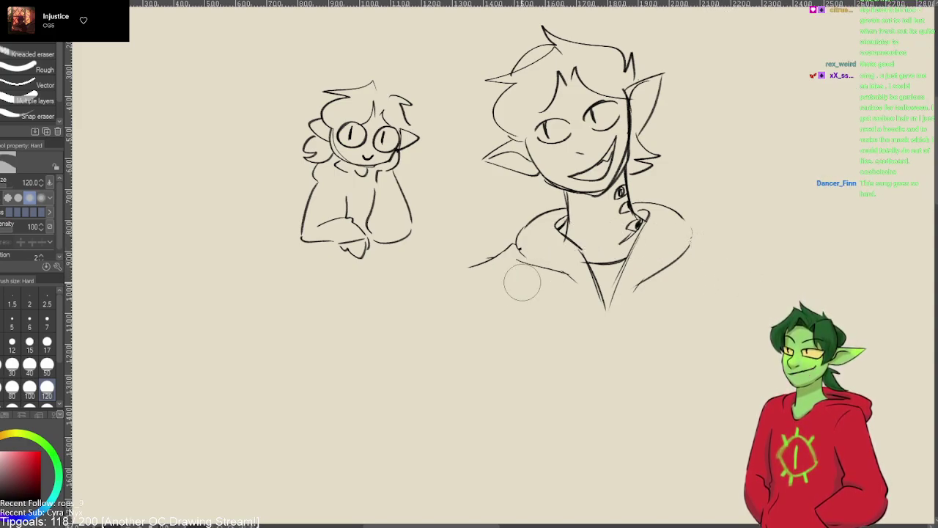
{"action": "left_click_drag", "start_coordinate": [491, 262], "coordinate": [480, 295]}
- Redraw clean sloping shoulder lines outward from both sides of the hood with the Turnip pen
{"action": "key", "text": "p"}
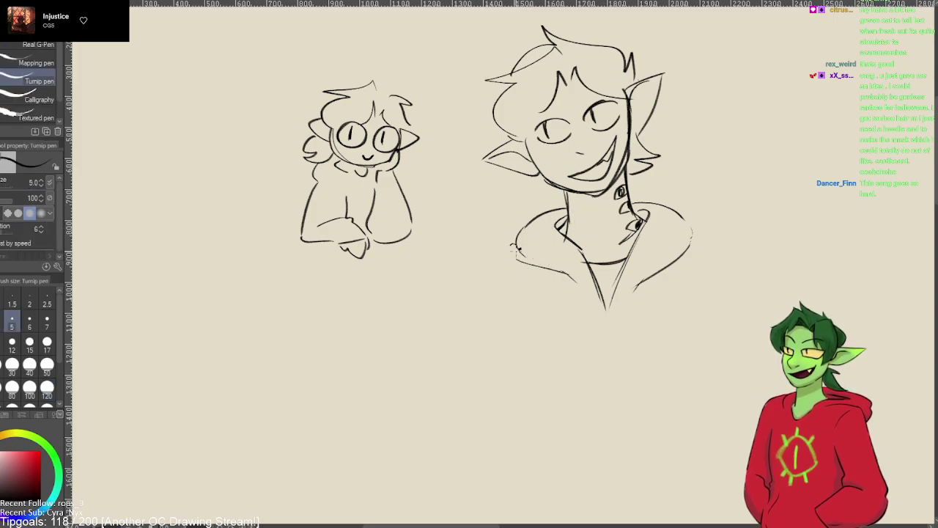
{"action": "left_click_drag", "start_coordinate": [517, 247], "coordinate": [452, 269]}
{"action": "left_click_drag", "start_coordinate": [692, 241], "coordinate": [770, 270]}
{"action": "key", "text": "ctrl+z"}
{"action": "key", "text": "ctrl+z"}
{"action": "left_click_drag", "start_coordinate": [691, 236], "coordinate": [759, 258]}
{"action": "left_click_drag", "start_coordinate": [513, 246], "coordinate": [473, 270]}
- Draw a right-hand line down the chest, reshape the V opening with a rounded point and erase its leftover tip
{"action": "mouse_move", "coordinate": [636, 299]}
{"action": "left_mouse_down"}
{"action": "mouse_move", "coordinate": [655, 381]}
{"action": "mouse_move", "coordinate": [645, 386]}
{"action": "left_mouse_up"}
{"action": "left_click_drag", "start_coordinate": [622, 280], "coordinate": [599, 302]}
{"action": "key", "text": "ctrl+z"}
{"action": "left_click_drag", "start_coordinate": [627, 259], "coordinate": [603, 306]}
{"action": "key", "text": "ctrl+z"}
{"action": "key", "text": "ctrl+z"}
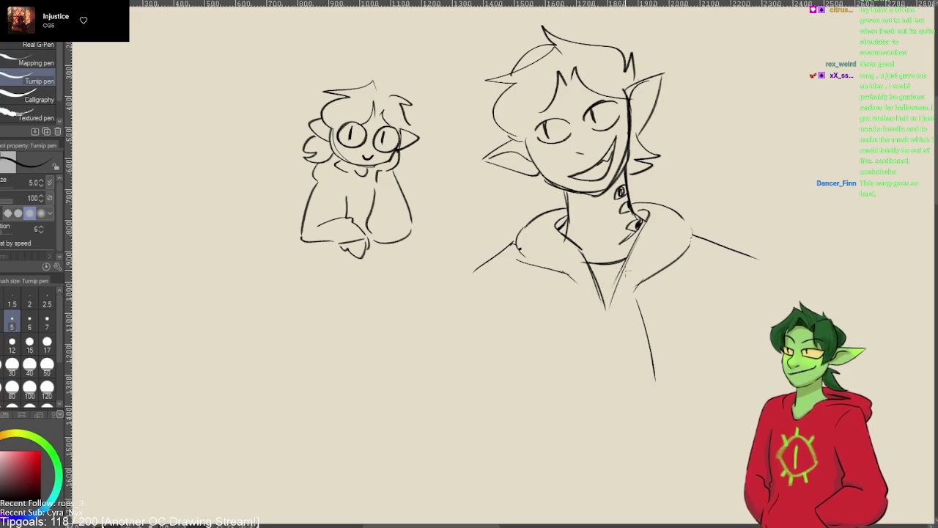
{"action": "key", "text": "e"}
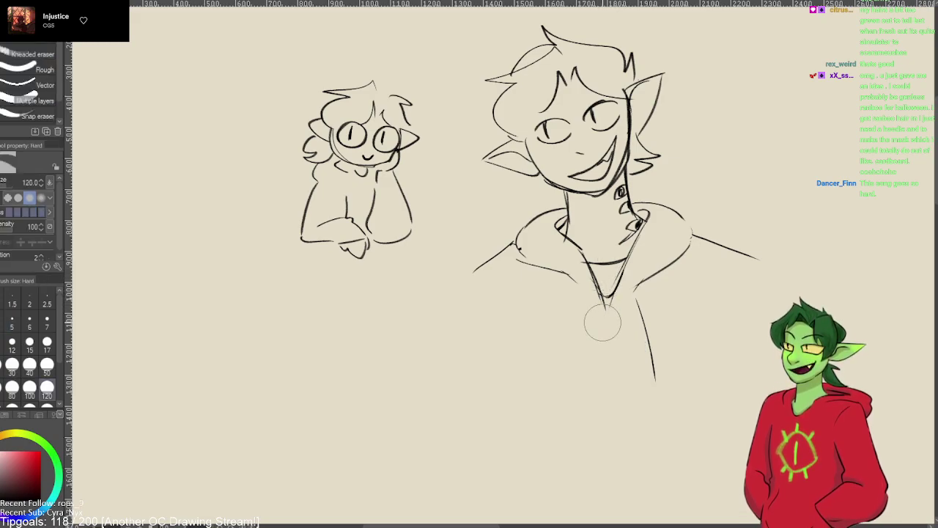
{"action": "mouse_move", "coordinate": [605, 312]}
{"action": "left_mouse_down"}
{"action": "mouse_move", "coordinate": [584, 318]}
{"action": "mouse_move", "coordinate": [562, 374]}
{"action": "left_mouse_up"}
- Sketch a doubled left-hand line down the chest below the hood and reinforce the right-hand one with the Turnip pen
{"action": "key", "text": "p"}
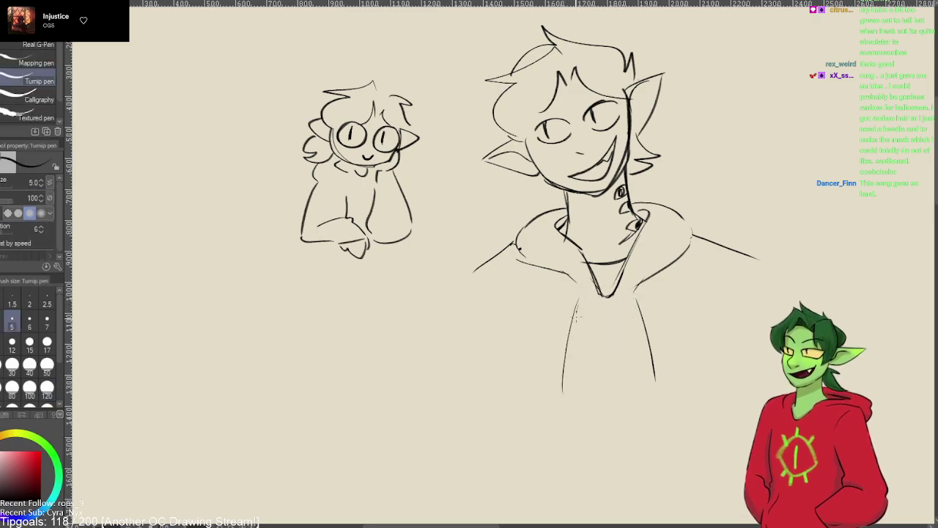
{"action": "left_click_drag", "start_coordinate": [576, 311], "coordinate": [563, 396]}
{"action": "left_click_drag", "start_coordinate": [648, 363], "coordinate": [653, 397]}
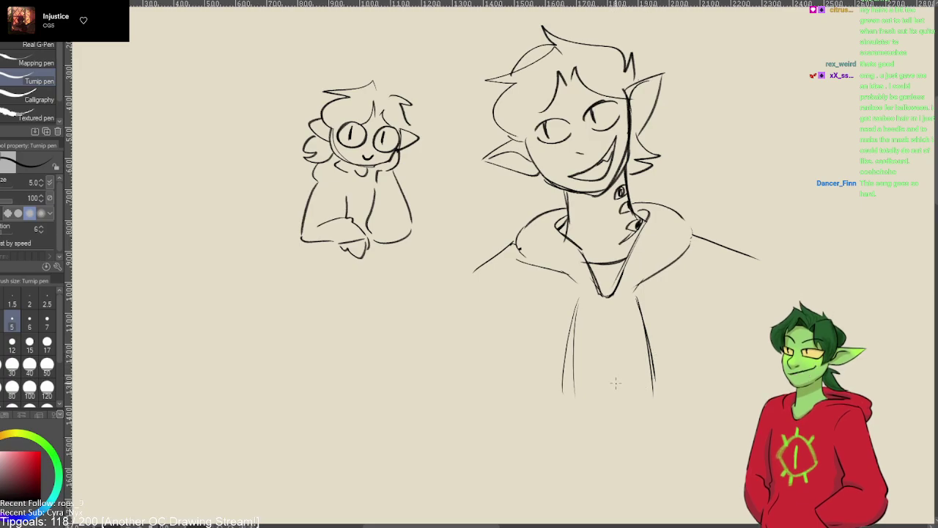
- Erase the hair tufts beside the small figure's left-hand cheek and redraw them as pointed spikes with the Mechanical pencil
{"action": "key", "text": "e"}
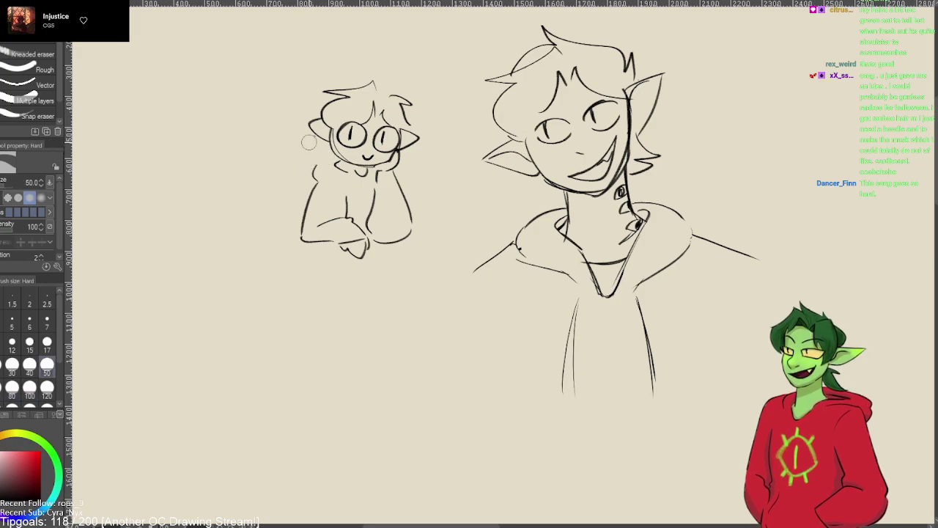
{"action": "key", "text": "p"}
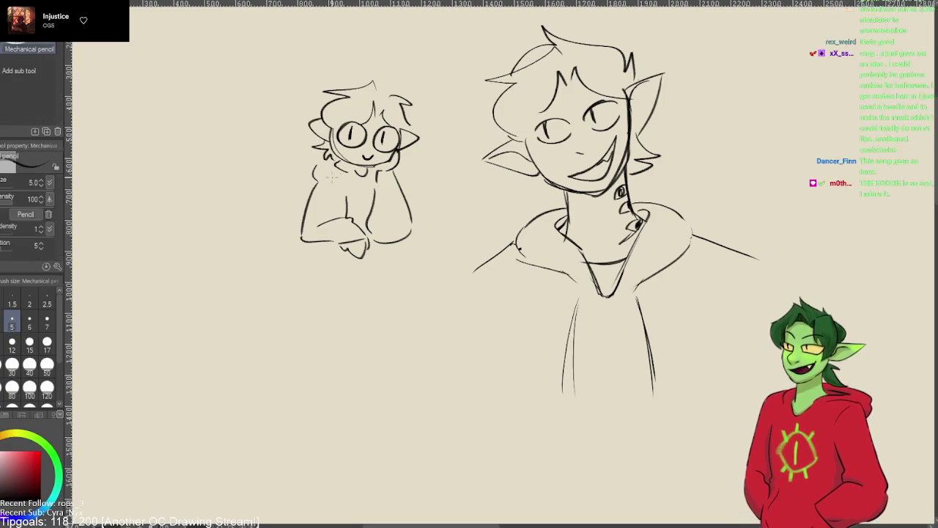
{"action": "mouse_move", "coordinate": [329, 139]}
{"action": "left_mouse_down"}
{"action": "mouse_move", "coordinate": [337, 161]}
{"action": "mouse_move", "coordinate": [311, 146]}
{"action": "mouse_move", "coordinate": [302, 163]}
{"action": "mouse_move", "coordinate": [320, 171]}
{"action": "left_mouse_up"}
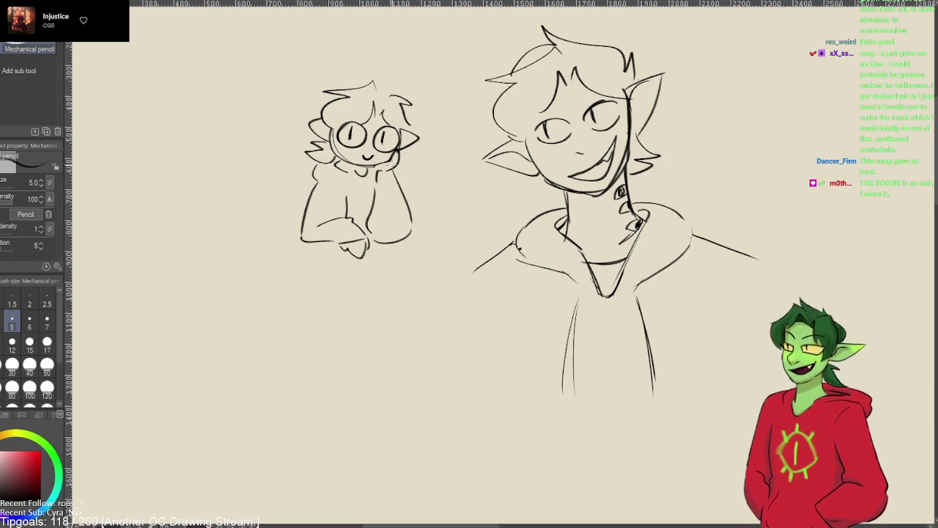
{"action": "left_click_drag", "start_coordinate": [741, 129], "coordinate": [686, 145]}
{"action": "left_click_drag", "start_coordinate": [716, 151], "coordinate": [695, 153]}
{"action": "left_click_drag", "start_coordinate": [706, 118], "coordinate": [675, 151]}
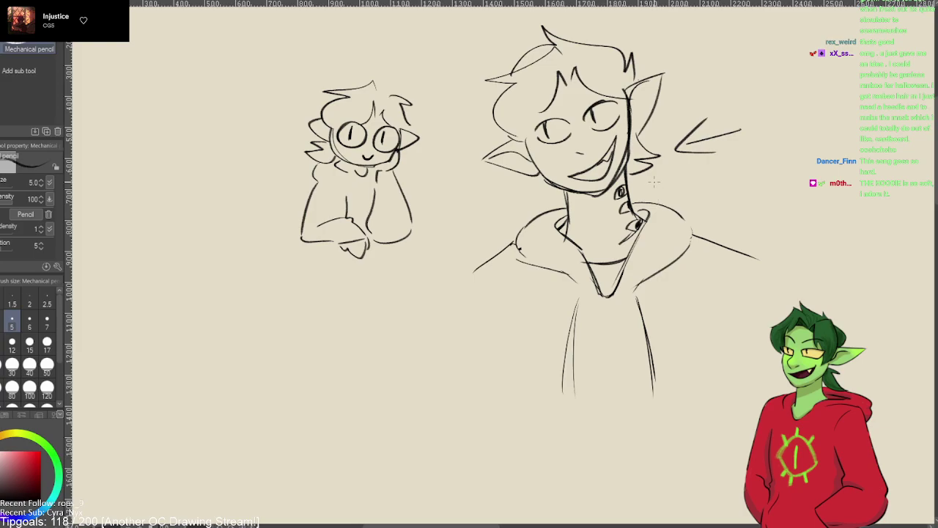
{"action": "key", "text": "ctrl+z"}
{"action": "key", "text": "ctrl+z"}
{"action": "key", "text": "ctrl+z"}
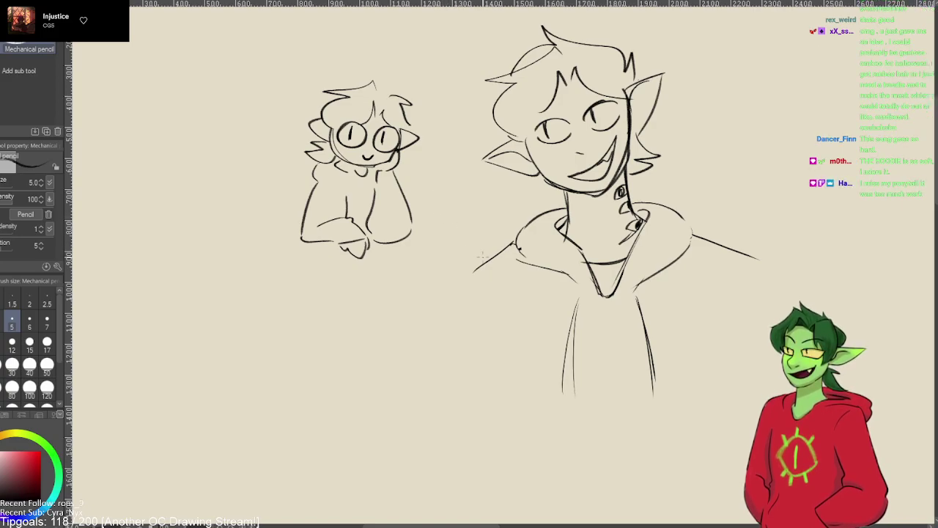
{"action": "key", "text": "e"}
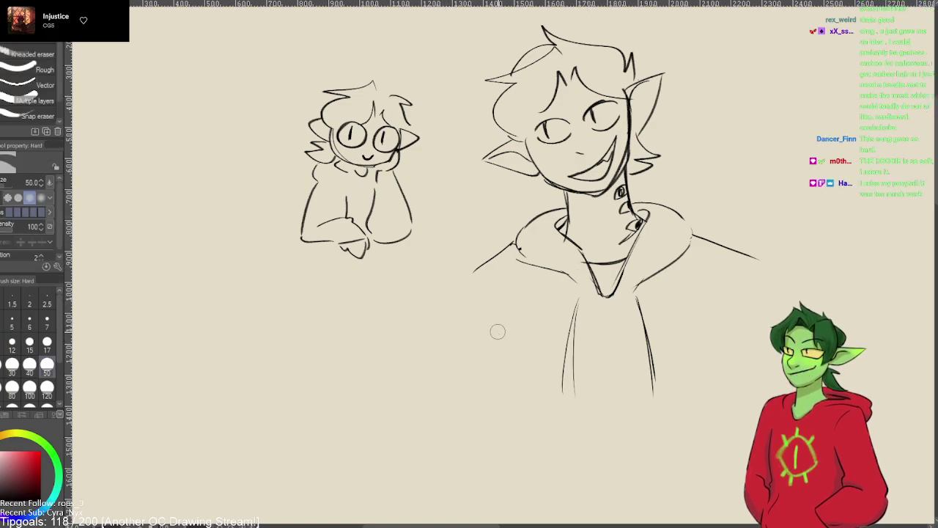
{"action": "left_click_drag", "start_coordinate": [613, 345], "coordinate": [604, 329]}
{"action": "key", "text": "ctrl+z"}
{"action": "key", "text": "ctrl+z"}
{"action": "key", "text": "ctrl+z"}
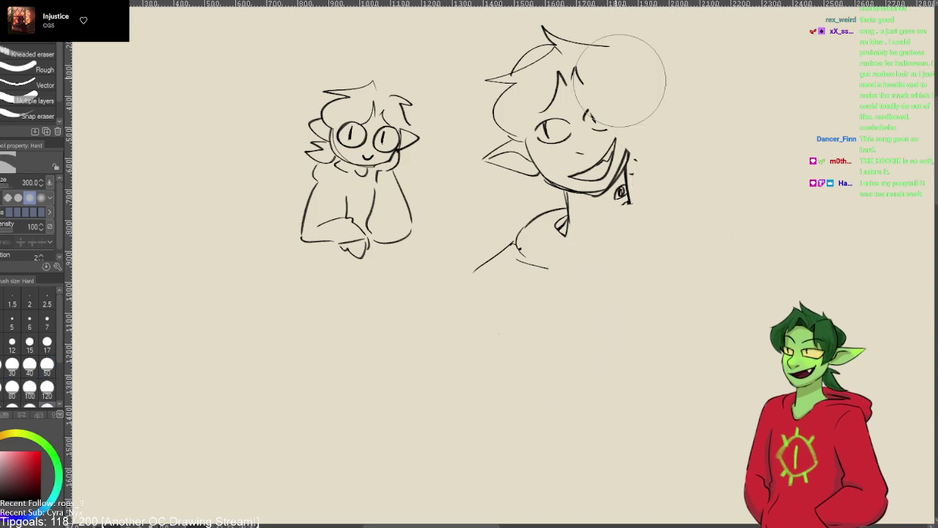
- Reduce the Hard eraser's size to 25
{"action": "key", "text": "bracketleft"}
{"action": "key", "text": "bracketleft"}
{"action": "key", "text": "bracketleft"}
{"action": "key", "text": "bracketleft"}
{"action": "key", "text": "bracketleft"}
{"action": "key", "text": "bracketleft"}
{"action": "key", "text": "bracketleft"}
{"action": "key", "text": "bracketleft"}
{"action": "key", "text": "bracketleft"}
{"action": "key", "text": "bracketleft"}
{"action": "key", "text": "bracketleft"}
{"action": "key", "text": "bracketleft"}
{"action": "key", "text": "bracketleft"}
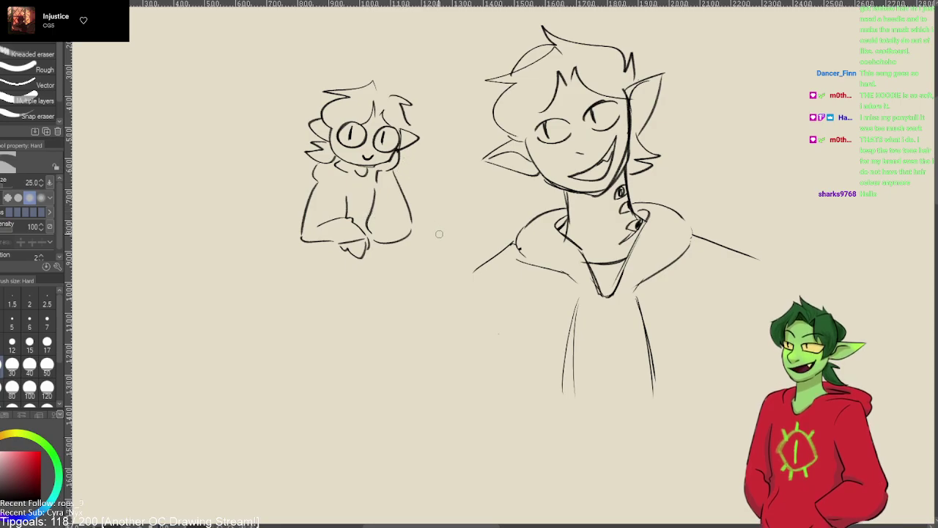
- Rework the sleeve opening below the small figure's raised hand, erasing the top of the outer arm line and redrawing it
{"action": "key", "text": "p"}
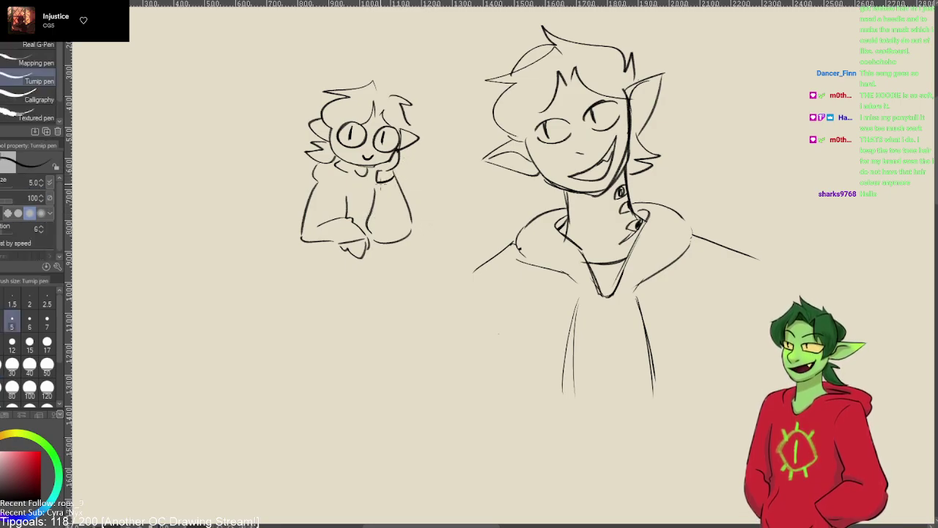
{"action": "key", "text": "p"}
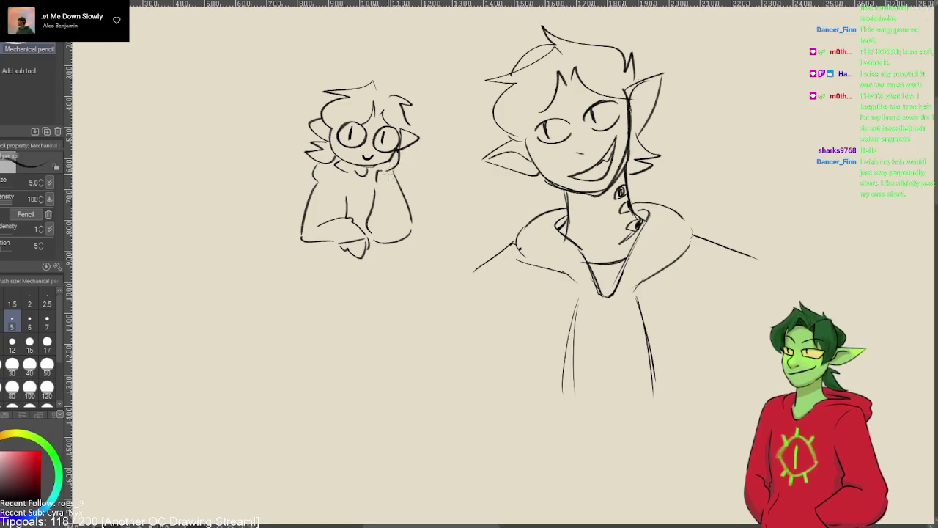
{"action": "key", "text": "e"}
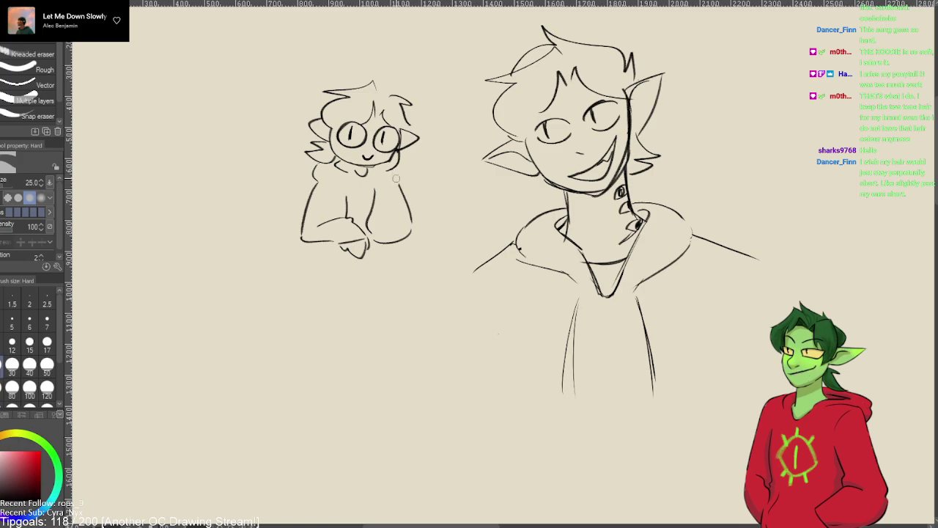
{"action": "key", "text": "p"}
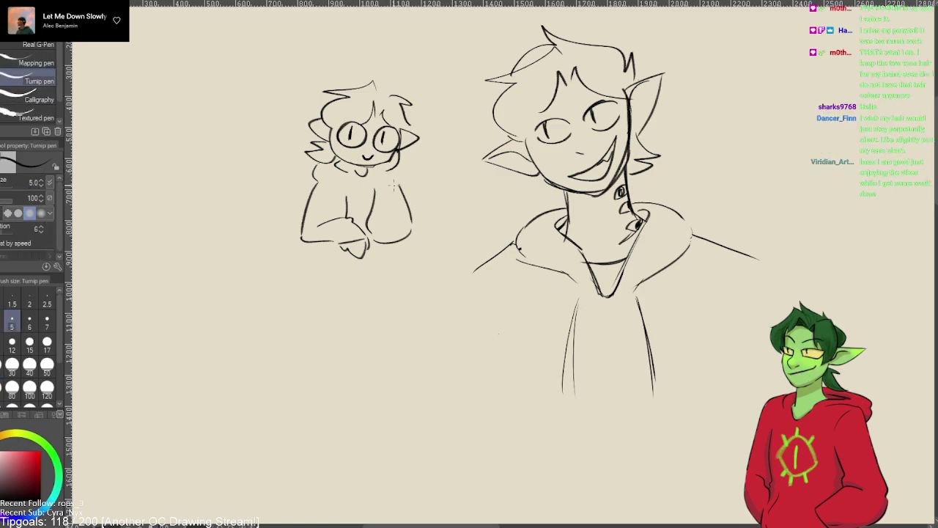
{"action": "key", "text": "p"}
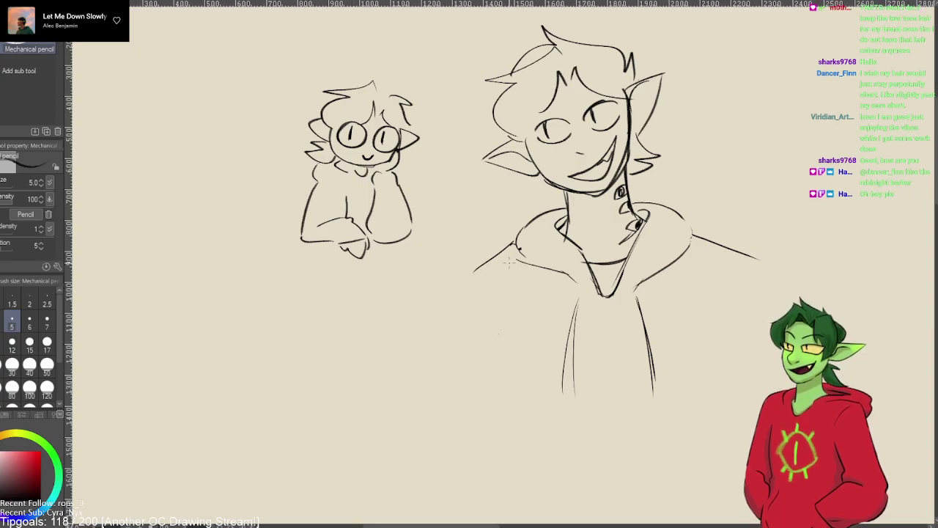
- Erase the lowest eye on the bust's neck and redraw it beside the hood edge with the Mechanical pencil
{"action": "key", "text": "space"}
{"action": "left_click_drag", "start_coordinate": [351, 325], "coordinate": [181, 340]}
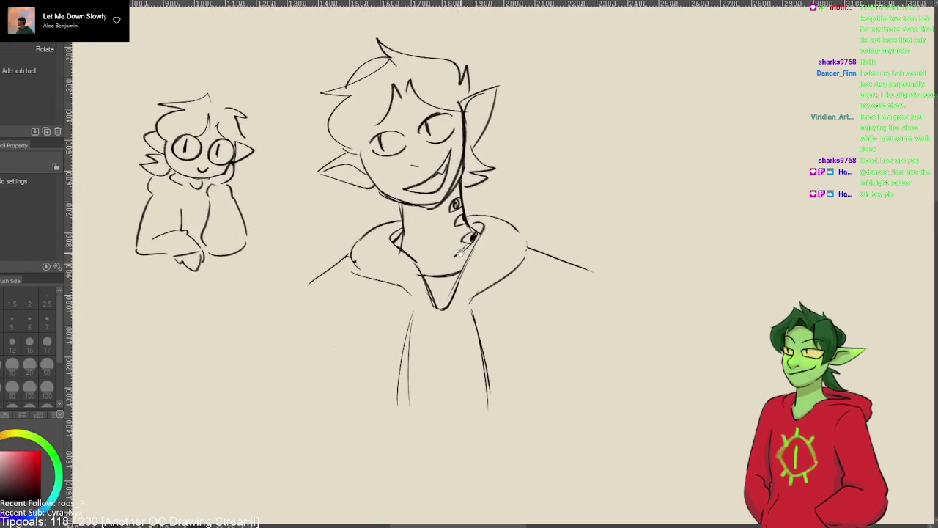
{"action": "key", "text": "e"}
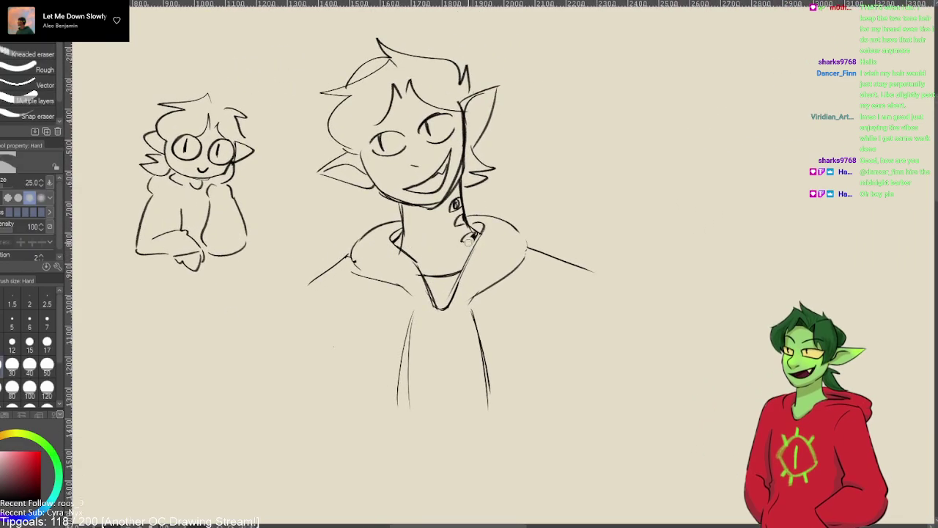
{"action": "key", "text": "p"}
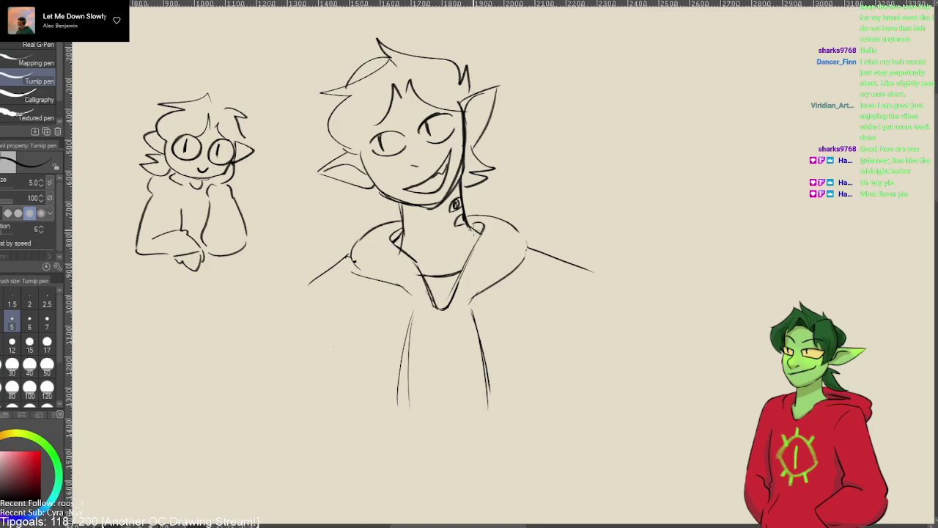
{"action": "key", "text": "p"}
{"action": "mouse_move", "coordinate": [457, 225]}
{"action": "left_mouse_down"}
{"action": "mouse_move", "coordinate": [484, 242]}
{"action": "mouse_move", "coordinate": [476, 246]}
{"action": "mouse_move", "coordinate": [481, 235]}
{"action": "left_mouse_up"}
{"action": "key", "text": "ctrl+z"}
{"action": "key", "text": "ctrl+z"}
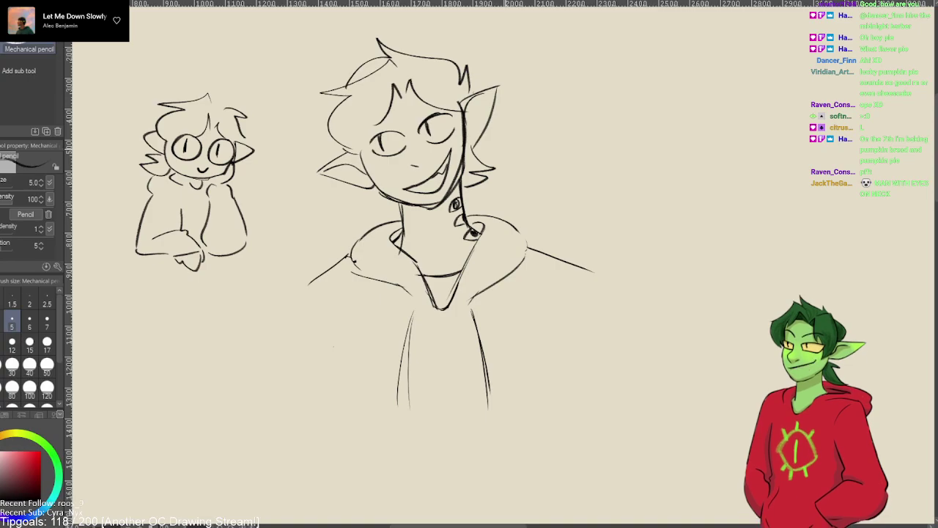
- Try a round head outline for a new character in the empty space to the right of the bust
{"action": "left_click_drag", "start_coordinate": [526, 195], "coordinate": [412, 203]}
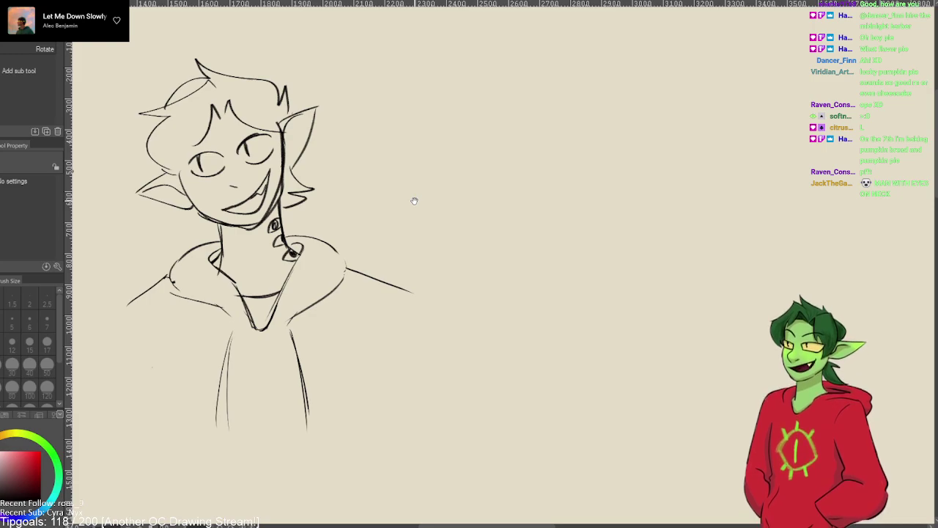
{"action": "key", "text": "p"}
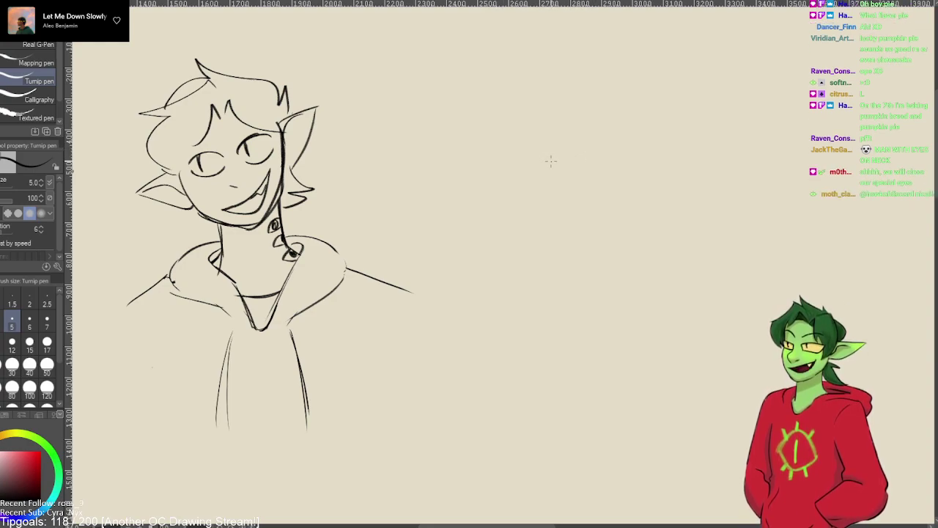
{"action": "mouse_move", "coordinate": [548, 108]}
{"action": "left_mouse_down"}
{"action": "mouse_move", "coordinate": [513, 173]}
{"action": "mouse_move", "coordinate": [563, 109]}
{"action": "mouse_move", "coordinate": [558, 187]}
{"action": "mouse_move", "coordinate": [528, 103]}
{"action": "mouse_move", "coordinate": [544, 190]}
{"action": "mouse_move", "coordinate": [573, 115]}
{"action": "mouse_move", "coordinate": [569, 200]}
{"action": "mouse_move", "coordinate": [561, 109]}
{"action": "left_mouse_up"}
{"action": "key", "text": "ctrl+z"}
{"action": "key", "text": "p"}
{"action": "key", "text": "ctrl+z"}
{"action": "key", "text": "ctrl+z"}
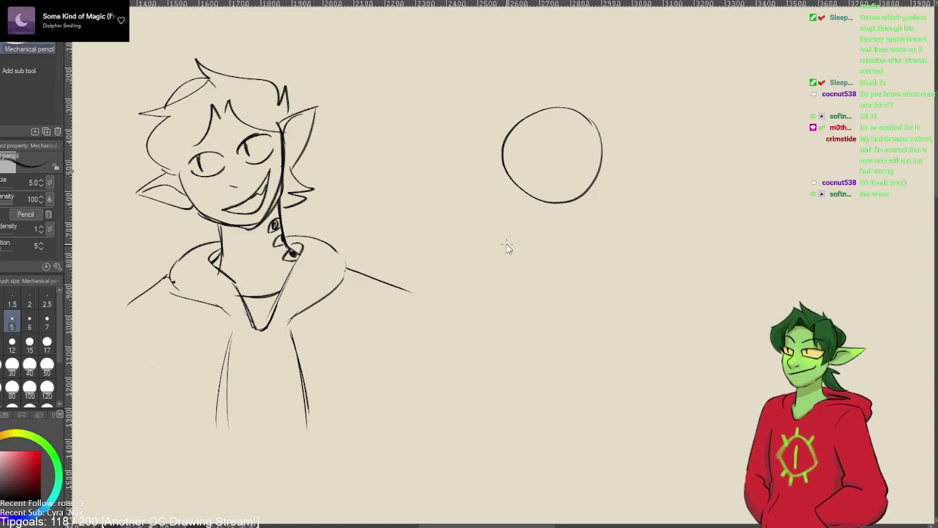
{"action": "mouse_move", "coordinate": [483, 196]}
{"action": "left_mouse_down"}
{"action": "mouse_move", "coordinate": [454, 214]}
{"action": "mouse_move", "coordinate": [444, 242]}
{"action": "left_mouse_up"}
{"action": "key", "text": "ctrl+z"}
{"action": "key", "text": "ctrl+z"}
{"action": "key", "text": "ctrl+y"}
{"action": "key", "text": "ctrl+z"}
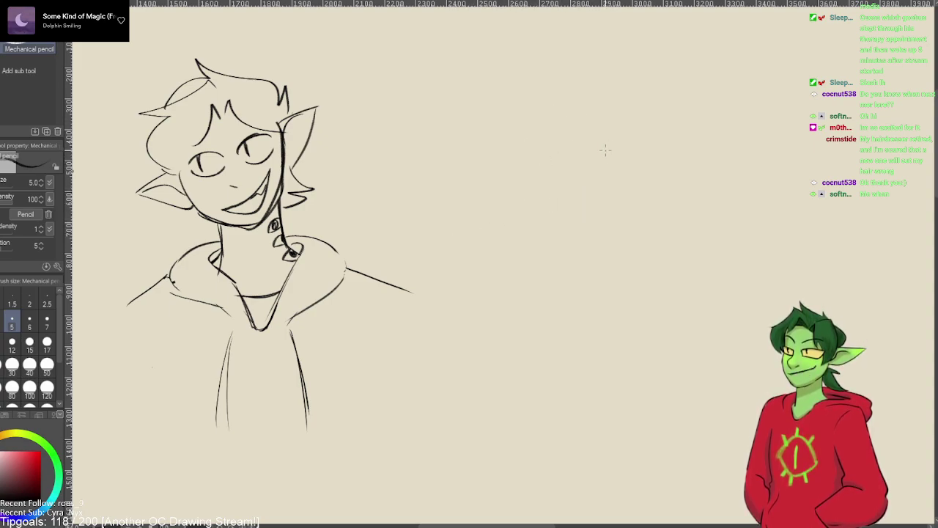
- Try a smaller head circle with one oval eye and a stack of slanted eyes on its right half
{"action": "mouse_move", "coordinate": [584, 129]}
{"action": "left_mouse_down"}
{"action": "mouse_move", "coordinate": [581, 206]}
{"action": "mouse_move", "coordinate": [595, 133]}
{"action": "left_mouse_up"}
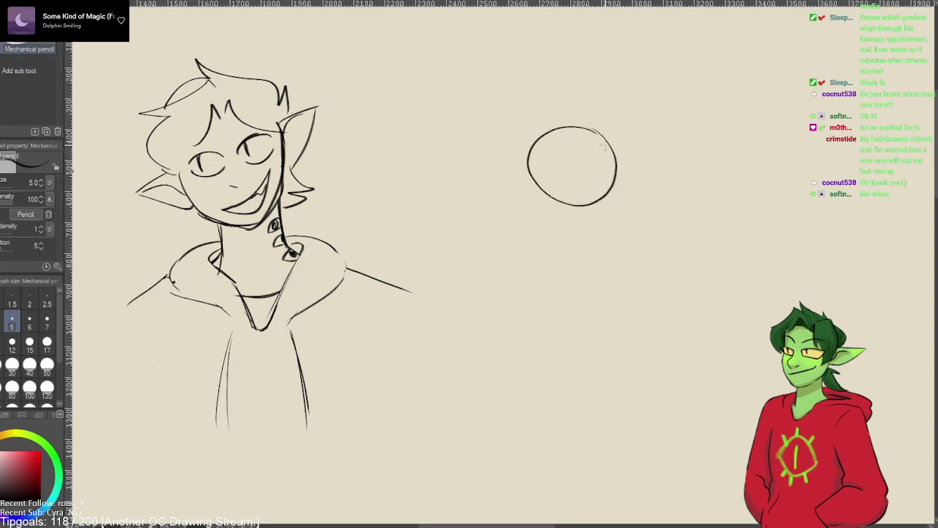
{"action": "mouse_move", "coordinate": [572, 166]}
{"action": "left_mouse_down"}
{"action": "mouse_move", "coordinate": [547, 192]}
{"action": "mouse_move", "coordinate": [561, 158]}
{"action": "mouse_move", "coordinate": [551, 192]}
{"action": "mouse_move", "coordinate": [539, 163]}
{"action": "mouse_move", "coordinate": [535, 176]}
{"action": "mouse_move", "coordinate": [565, 161]}
{"action": "mouse_move", "coordinate": [605, 170]}
{"action": "mouse_move", "coordinate": [609, 150]}
{"action": "left_mouse_up"}
{"action": "key", "text": "ctrl+z"}
{"action": "key", "text": "ctrl+z"}
{"action": "key", "text": "ctrl+z"}
{"action": "key", "text": "ctrl+z"}
{"action": "mouse_move", "coordinate": [584, 185]}
{"action": "left_mouse_down"}
{"action": "mouse_move", "coordinate": [587, 146]}
{"action": "mouse_move", "coordinate": [603, 151]}
{"action": "mouse_move", "coordinate": [596, 165]}
{"action": "mouse_move", "coordinate": [609, 171]}
{"action": "mouse_move", "coordinate": [588, 195]}
{"action": "left_mouse_up"}
{"action": "key", "text": "ctrl+z"}
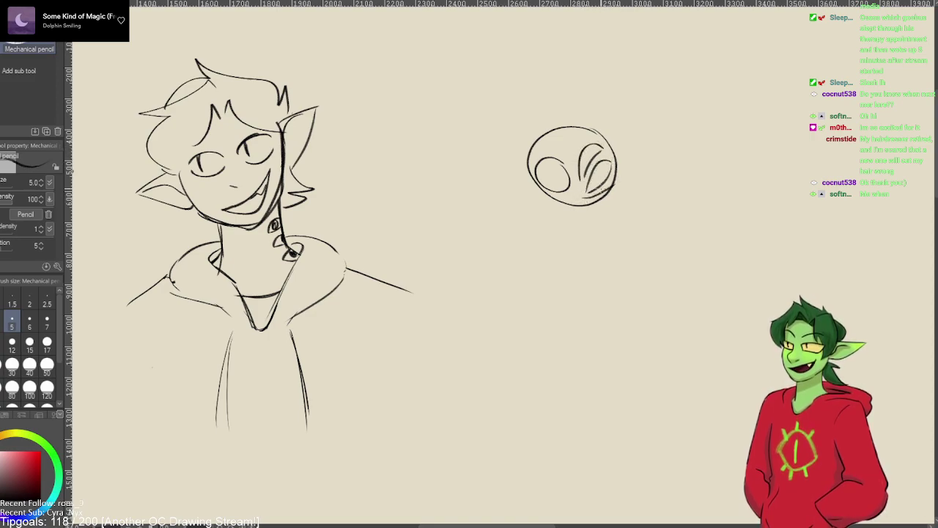
- Undo the stacked slanted eyes and redraw them on the right half of the trial head
{"action": "key", "text": "ctrl+z"}
{"action": "key", "text": "ctrl+z"}
{"action": "key", "text": "ctrl+z"}
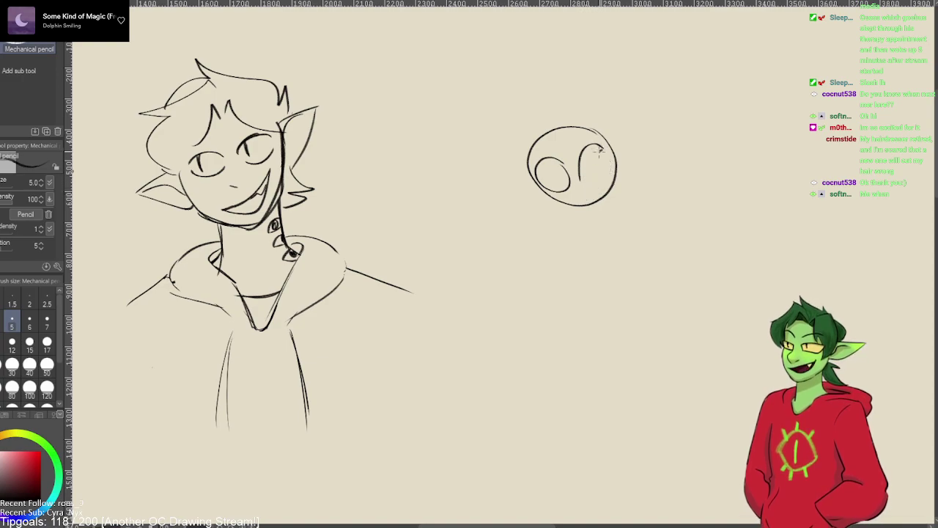
{"action": "key", "text": "ctrl+z"}
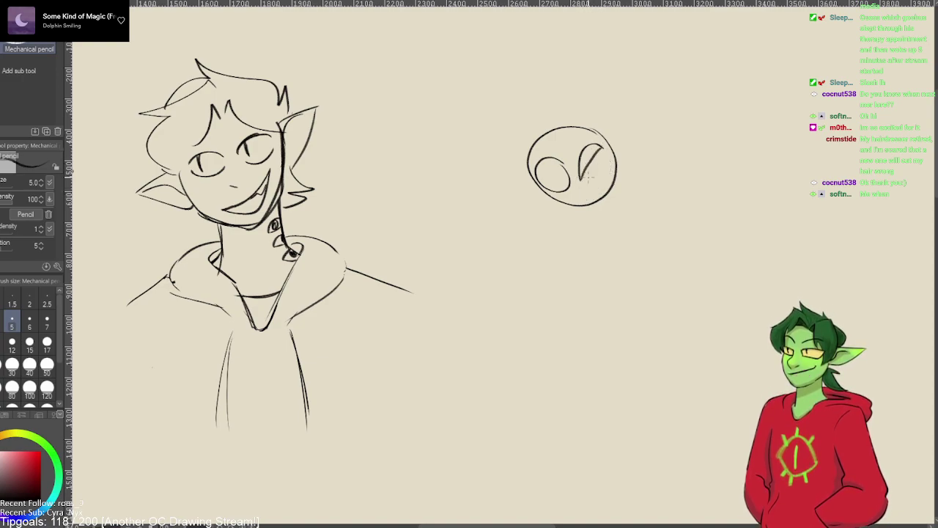
{"action": "mouse_move", "coordinate": [602, 159]}
{"action": "left_mouse_down"}
{"action": "mouse_move", "coordinate": [580, 187]}
{"action": "mouse_move", "coordinate": [616, 154]}
{"action": "mouse_move", "coordinate": [582, 201]}
{"action": "mouse_move", "coordinate": [607, 184]}
{"action": "mouse_move", "coordinate": [584, 197]}
{"action": "left_mouse_up"}
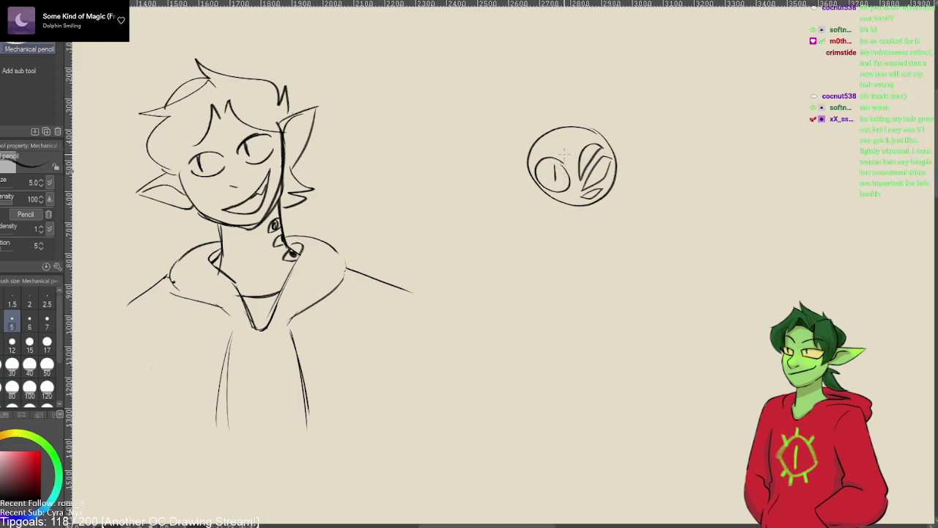
- Undo the whole trial head, including its eyes and circular outline
{"action": "key", "text": "ctrl+z"}
{"action": "key", "text": "ctrl+z"}
{"action": "key", "text": "ctrl+z"}
{"action": "key", "text": "ctrl+z"}
{"action": "key", "text": "ctrl+z"}
{"action": "key", "text": "ctrl+z"}
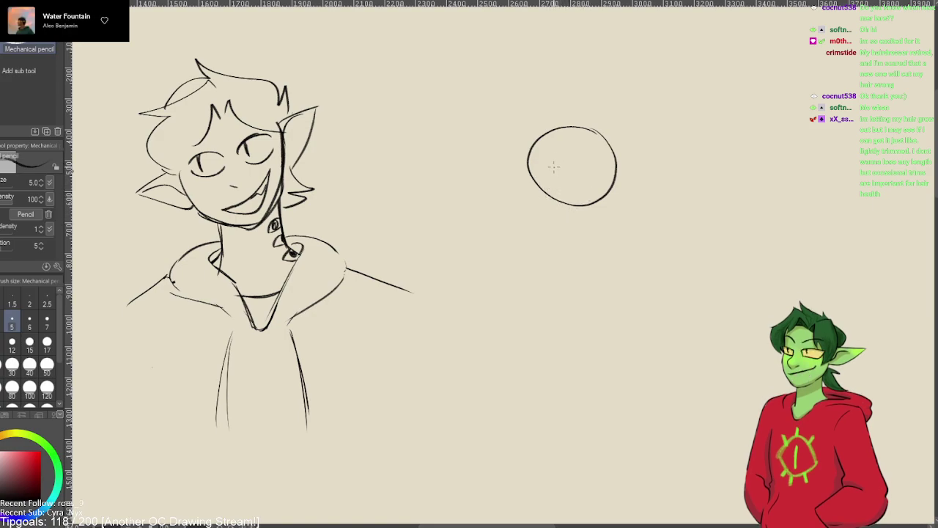
{"action": "mouse_move", "coordinate": [582, 183]}
{"action": "left_mouse_down"}
{"action": "mouse_move", "coordinate": [588, 160]}
{"action": "mouse_move", "coordinate": [611, 163]}
{"action": "mouse_move", "coordinate": [583, 186]}
{"action": "mouse_move", "coordinate": [566, 173]}
{"action": "mouse_move", "coordinate": [539, 174]}
{"action": "mouse_move", "coordinate": [550, 191]}
{"action": "mouse_move", "coordinate": [545, 156]}
{"action": "mouse_move", "coordinate": [576, 213]}
{"action": "left_mouse_up"}
{"action": "key", "text": "ctrl+z"}
{"action": "key", "text": "ctrl+z"}
{"action": "key", "text": "ctrl+z"}
{"action": "key", "text": "ctrl+z"}
{"action": "key", "text": "ctrl+z"}
{"action": "key", "text": "ctrl+z"}
- With the Mechanical pencil at size 6, draw a round head with one oval eye and stacked slanted eyes on its right half
{"action": "key", "text": "bracketright"}
{"action": "mouse_move", "coordinate": [575, 138]}
{"action": "left_mouse_down"}
{"action": "mouse_move", "coordinate": [603, 195]}
{"action": "mouse_move", "coordinate": [531, 131]}
{"action": "mouse_move", "coordinate": [603, 163]}
{"action": "mouse_move", "coordinate": [516, 181]}
{"action": "mouse_move", "coordinate": [558, 226]}
{"action": "mouse_move", "coordinate": [590, 151]}
{"action": "left_mouse_up"}
{"action": "key", "text": "ctrl+z"}
{"action": "key", "text": "ctrl+z"}
{"action": "mouse_move", "coordinate": [538, 177]}
{"action": "left_mouse_down"}
{"action": "mouse_move", "coordinate": [557, 207]}
{"action": "mouse_move", "coordinate": [533, 172]}
{"action": "mouse_move", "coordinate": [560, 190]}
{"action": "mouse_move", "coordinate": [517, 187]}
{"action": "left_mouse_up"}
{"action": "key", "text": "ctrl+z"}
{"action": "mouse_move", "coordinate": [570, 215]}
{"action": "left_mouse_down"}
{"action": "mouse_move", "coordinate": [598, 184]}
{"action": "mouse_move", "coordinate": [571, 215]}
{"action": "mouse_move", "coordinate": [586, 168]}
{"action": "mouse_move", "coordinate": [569, 211]}
{"action": "mouse_move", "coordinate": [589, 173]}
{"action": "mouse_move", "coordinate": [566, 192]}
{"action": "mouse_move", "coordinate": [594, 170]}
{"action": "mouse_move", "coordinate": [598, 180]}
{"action": "mouse_move", "coordinate": [567, 214]}
{"action": "mouse_move", "coordinate": [597, 173]}
{"action": "left_mouse_up"}
{"action": "key", "text": "ctrl+z"}
{"action": "key", "text": "ctrl+z"}
{"action": "key", "text": "ctrl+z"}
{"action": "left_click_drag", "start_coordinate": [576, 220], "coordinate": [599, 201]}
{"action": "key", "text": "ctrl+z"}
{"action": "key", "text": "ctrl+z"}
{"action": "key", "text": "ctrl+z"}
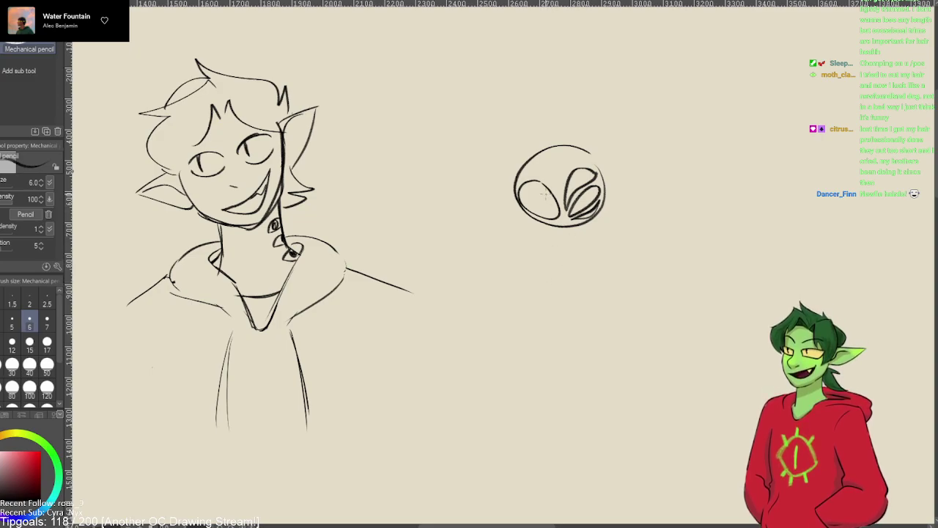
- Add slit pupils to the new head's oval eye and to the stacked slanted eyes
{"action": "mouse_move", "coordinate": [542, 185]}
{"action": "left_mouse_down"}
{"action": "mouse_move", "coordinate": [544, 201]}
{"action": "mouse_move", "coordinate": [572, 194]}
{"action": "left_mouse_up"}
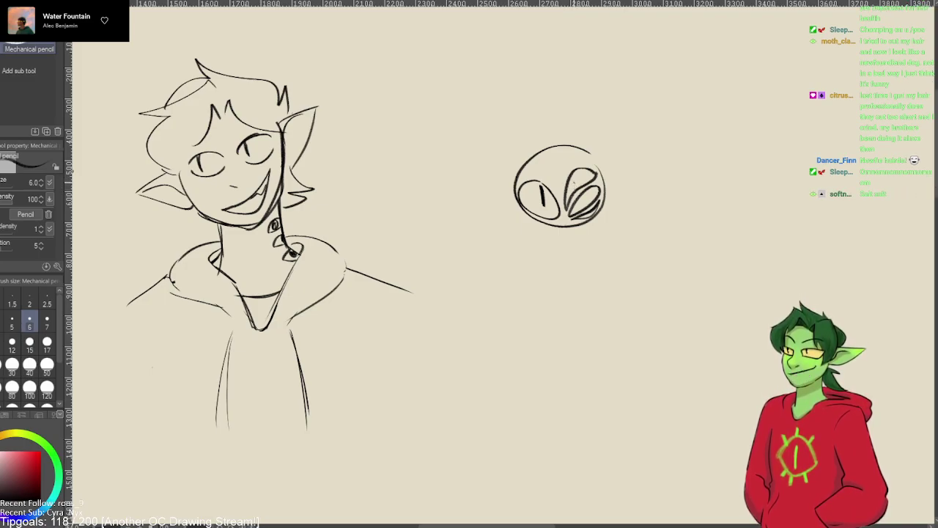
{"action": "key", "text": "ctrl+z"}
{"action": "mouse_move", "coordinate": [543, 185]}
{"action": "left_mouse_down"}
{"action": "mouse_move", "coordinate": [544, 207]}
{"action": "mouse_move", "coordinate": [573, 196]}
{"action": "left_mouse_up"}
{"action": "left_click_drag", "start_coordinate": [577, 196], "coordinate": [578, 210]}
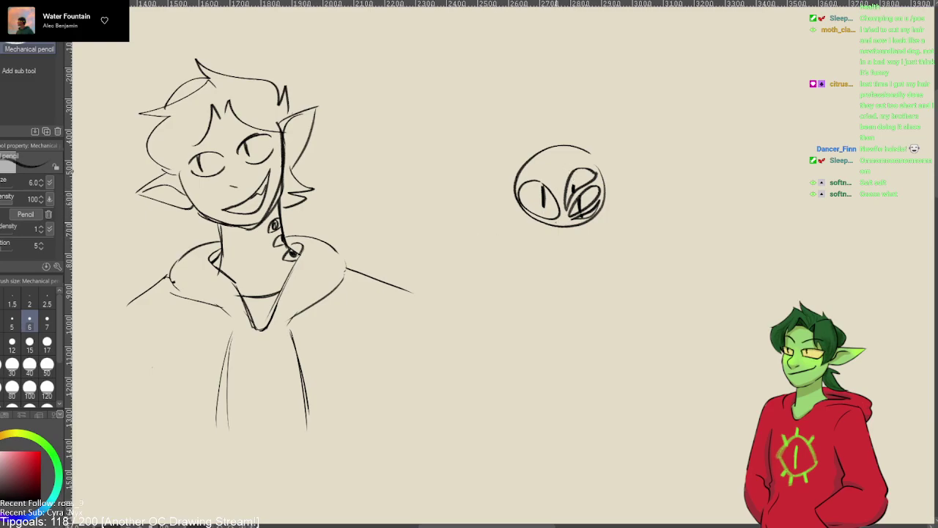
- Draw a curved hair parting on the forehead and swept, spiky hair down the left side of the new head
{"action": "left_click_drag", "start_coordinate": [560, 147], "coordinate": [557, 172]}
{"action": "mouse_move", "coordinate": [555, 129]}
{"action": "left_mouse_down"}
{"action": "mouse_move", "coordinate": [488, 146]}
{"action": "mouse_move", "coordinate": [491, 192]}
{"action": "mouse_move", "coordinate": [506, 202]}
{"action": "left_mouse_up"}
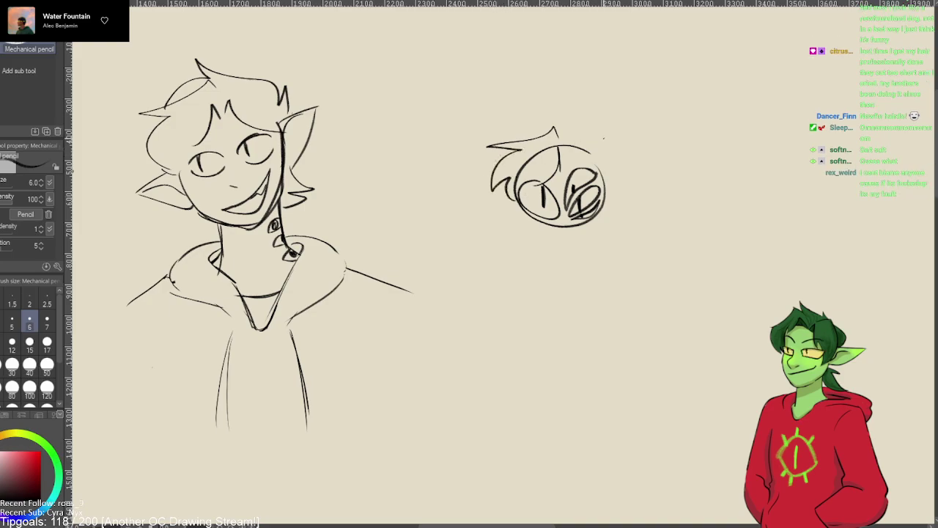
- Try a hair outline down the right side of the new head and undo it
{"action": "mouse_move", "coordinate": [569, 135]}
{"action": "left_mouse_down"}
{"action": "mouse_move", "coordinate": [609, 159]}
{"action": "mouse_move", "coordinate": [611, 180]}
{"action": "mouse_move", "coordinate": [648, 172]}
{"action": "mouse_move", "coordinate": [611, 203]}
{"action": "left_mouse_up"}
{"action": "key", "text": "ctrl+z"}
{"action": "key", "text": "ctrl+z"}
{"action": "key", "text": "ctrl+z"}
- Draw pointed ears on both sides of the new head, redoing the left-hand one until its shape fits
{"action": "mouse_move", "coordinate": [605, 176]}
{"action": "left_mouse_down"}
{"action": "mouse_move", "coordinate": [644, 170]}
{"action": "mouse_move", "coordinate": [603, 209]}
{"action": "left_mouse_up"}
{"action": "left_click_drag", "start_coordinate": [489, 185], "coordinate": [518, 209]}
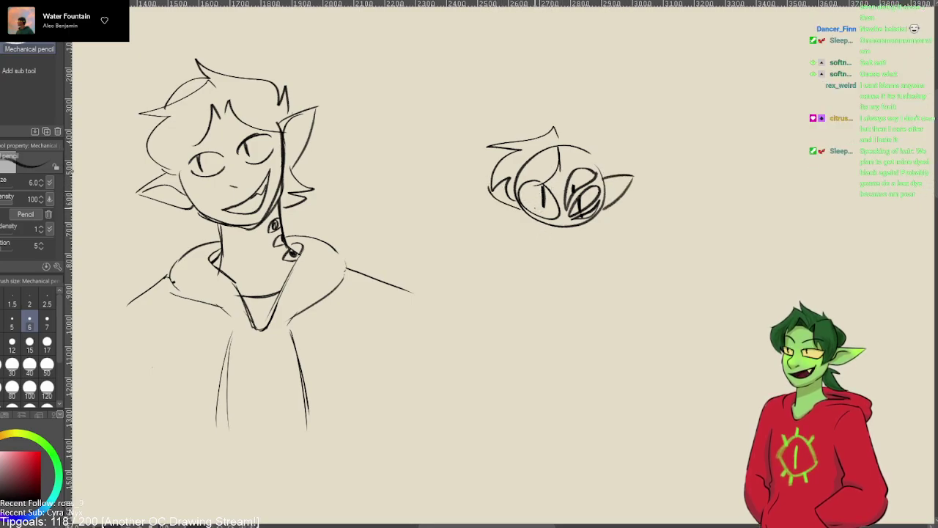
{"action": "key", "text": "ctrl+z"}
{"action": "left_click_drag", "start_coordinate": [485, 177], "coordinate": [522, 208]}
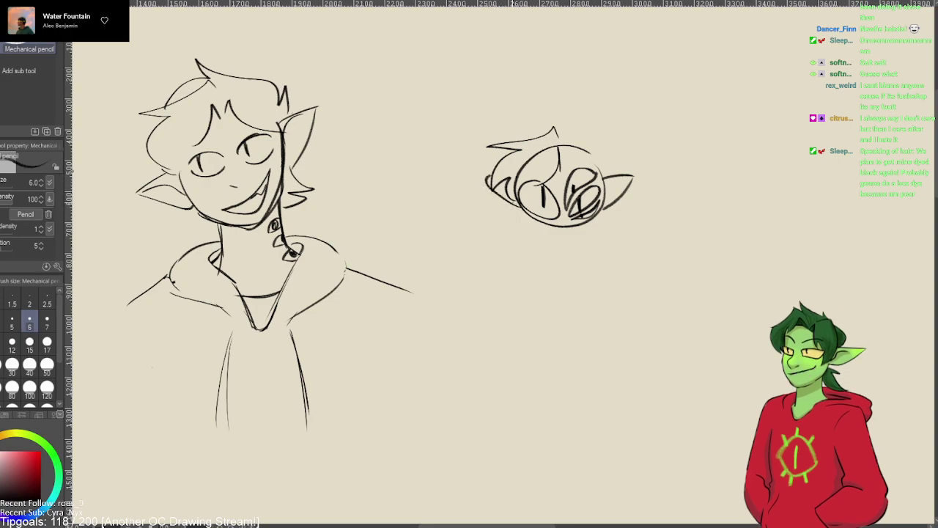
{"action": "left_click_drag", "start_coordinate": [485, 176], "coordinate": [522, 212]}
{"action": "key", "text": "ctrl+z"}
{"action": "left_click_drag", "start_coordinate": [486, 182], "coordinate": [521, 210]}
{"action": "key", "text": "ctrl+z"}
{"action": "key", "text": "ctrl+z"}
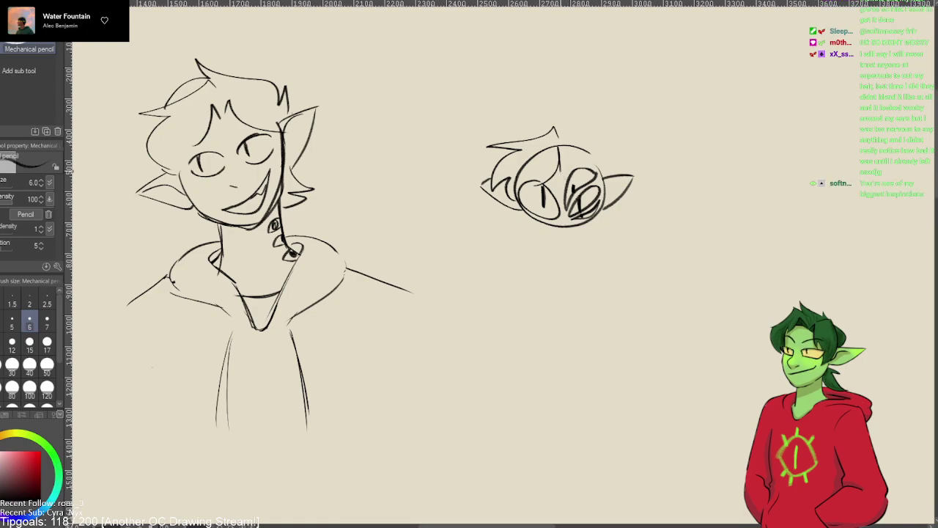
- Draw a line from the hair parting down between the eyes of the new head, redoing it until it curves around the stacked eyes
{"action": "left_click_drag", "start_coordinate": [559, 174], "coordinate": [562, 214]}
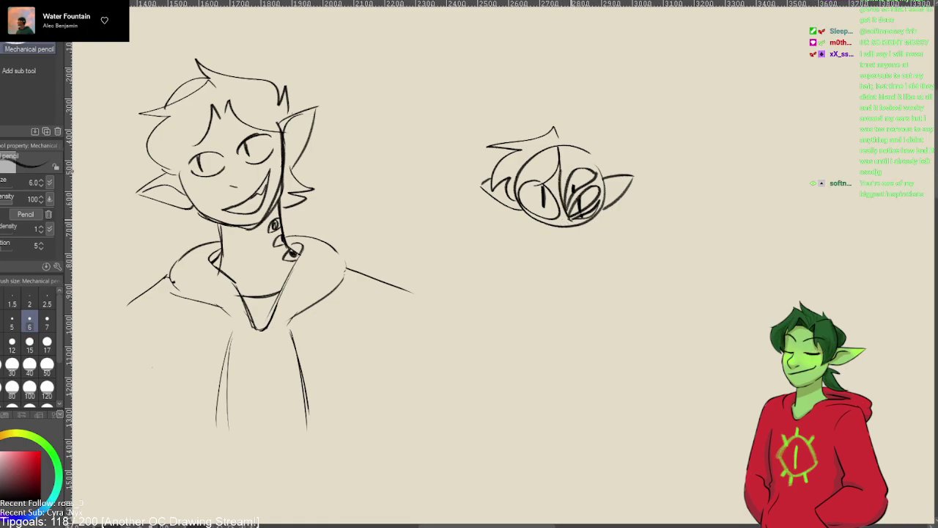
{"action": "key", "text": "ctrl+z"}
{"action": "left_click_drag", "start_coordinate": [559, 167], "coordinate": [582, 227]}
{"action": "key", "text": "ctrl+z"}
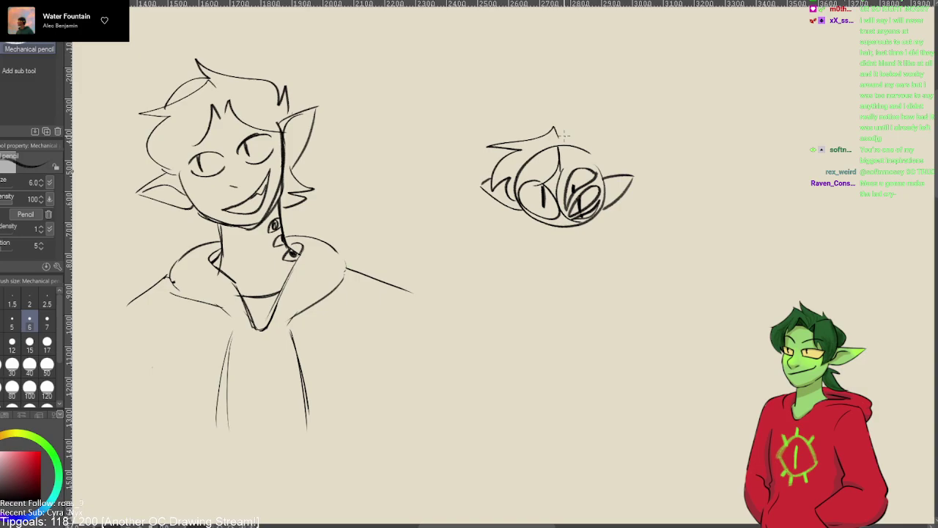
{"action": "mouse_move", "coordinate": [557, 131]}
{"action": "left_mouse_down"}
{"action": "mouse_move", "coordinate": [592, 127]}
{"action": "mouse_move", "coordinate": [587, 143]}
{"action": "mouse_move", "coordinate": [610, 183]}
{"action": "left_mouse_up"}
{"action": "key", "text": "ctrl+z"}
{"action": "key", "text": "ctrl+z"}
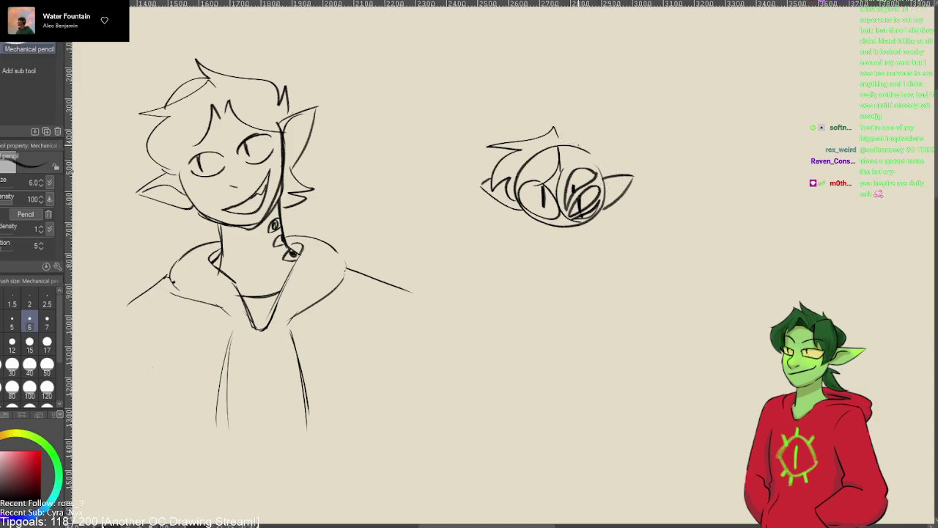
- Draw a tall curved horn on the new head, spiky hair around its base, and two pointed fangs below the chin
{"action": "mouse_move", "coordinate": [598, 154]}
{"action": "left_mouse_down"}
{"action": "mouse_move", "coordinate": [612, 97]}
{"action": "mouse_move", "coordinate": [595, 72]}
{"action": "mouse_move", "coordinate": [592, 144]}
{"action": "left_mouse_up"}
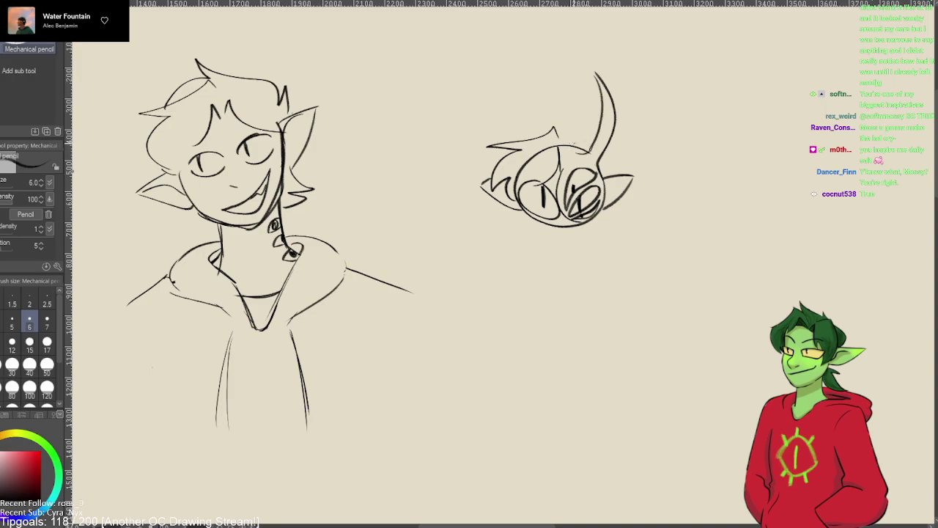
{"action": "left_click_drag", "start_coordinate": [618, 159], "coordinate": [606, 169]}
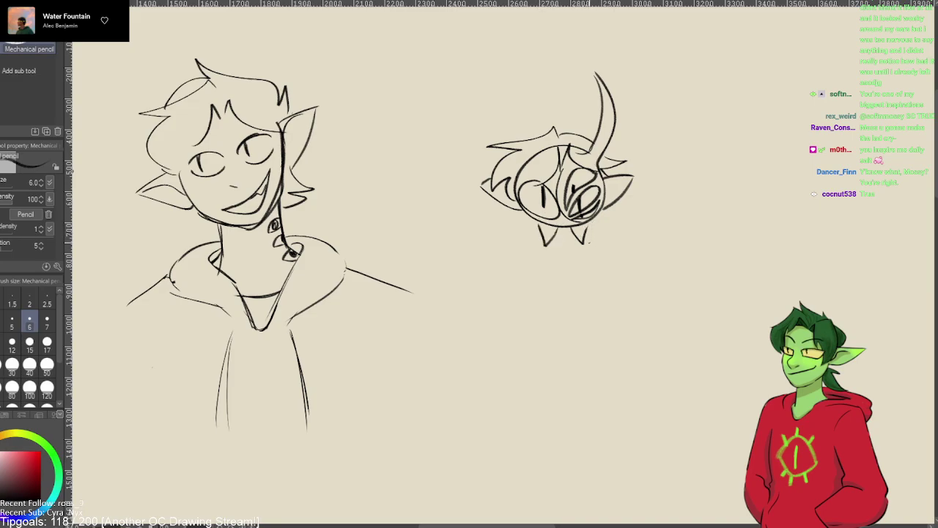
- Draw the torso's two side lines under the new head, redoing them closer together, and add curling tentacles along the right side
{"action": "mouse_move", "coordinate": [606, 209]}
{"action": "left_mouse_down"}
{"action": "mouse_move", "coordinate": [653, 147]}
{"action": "mouse_move", "coordinate": [658, 118]}
{"action": "mouse_move", "coordinate": [668, 165]}
{"action": "mouse_move", "coordinate": [632, 227]}
{"action": "mouse_move", "coordinate": [625, 310]}
{"action": "left_mouse_up"}
{"action": "left_click_drag", "start_coordinate": [537, 218], "coordinate": [515, 313]}
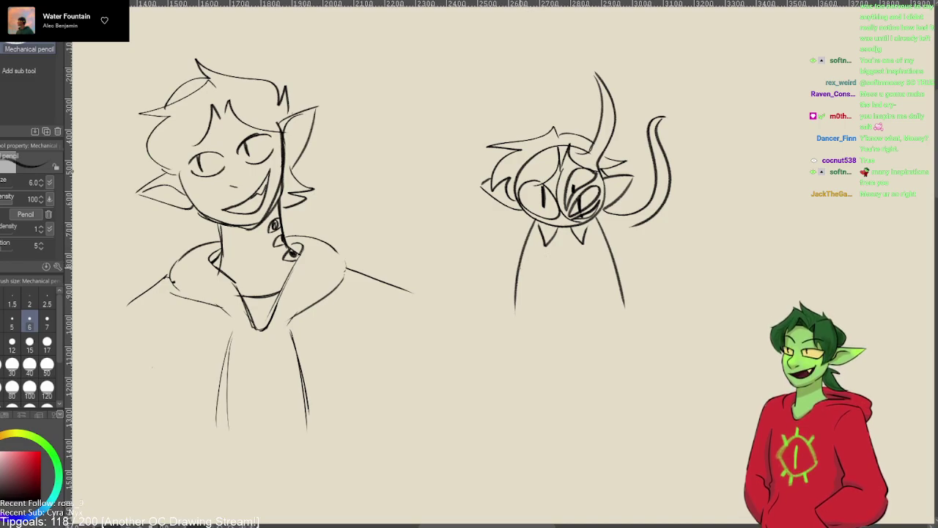
{"action": "key", "text": "ctrl+z"}
{"action": "key", "text": "ctrl+z"}
{"action": "left_click_drag", "start_coordinate": [595, 218], "coordinate": [610, 296]}
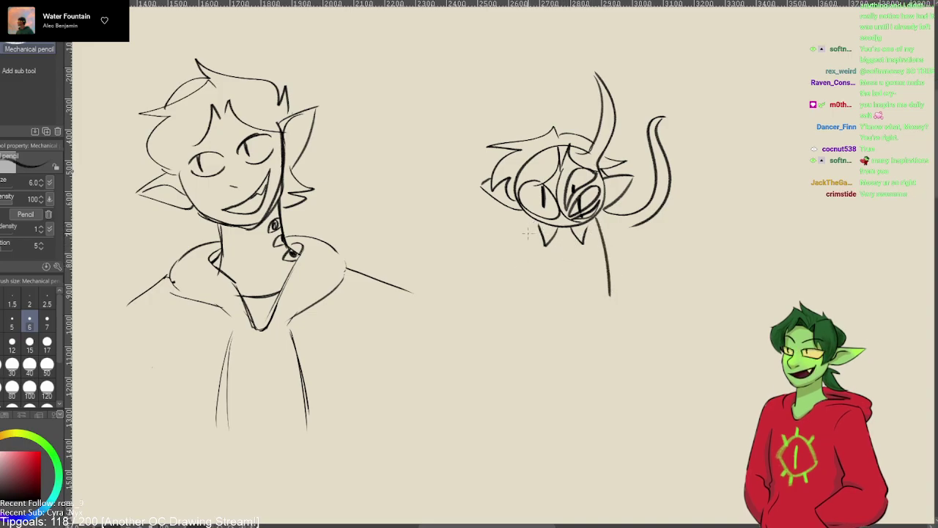
{"action": "left_click_drag", "start_coordinate": [525, 233], "coordinate": [511, 290]}
{"action": "mouse_move", "coordinate": [633, 226]}
{"action": "left_mouse_down"}
{"action": "mouse_move", "coordinate": [636, 266]}
{"action": "mouse_move", "coordinate": [655, 225]}
{"action": "mouse_move", "coordinate": [627, 232]}
{"action": "mouse_move", "coordinate": [654, 257]}
{"action": "mouse_move", "coordinate": [681, 226]}
{"action": "mouse_move", "coordinate": [662, 265]}
{"action": "mouse_move", "coordinate": [618, 278]}
{"action": "mouse_move", "coordinate": [651, 292]}
{"action": "left_mouse_up"}
{"action": "key", "text": "ctrl+z"}
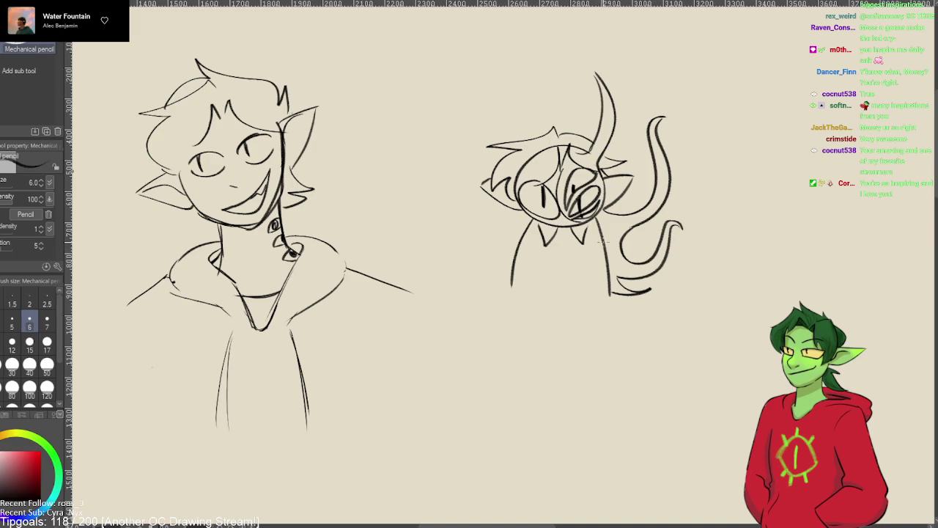
- Erase the torso's right side line and draw a small angular scale in its place beneath the ear
{"action": "key", "text": "e"}
{"action": "left_click_drag", "start_coordinate": [611, 295], "coordinate": [599, 227]}
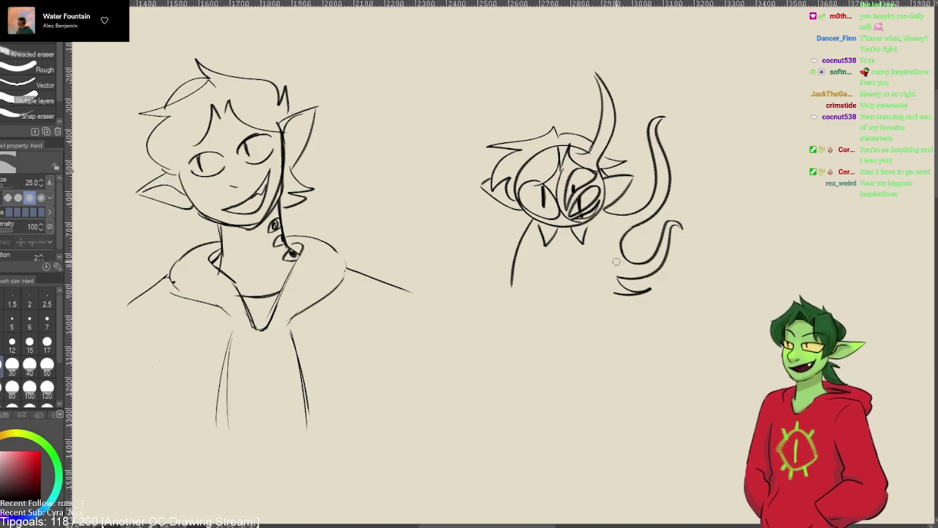
{"action": "key", "text": "p"}
{"action": "key", "text": "p"}
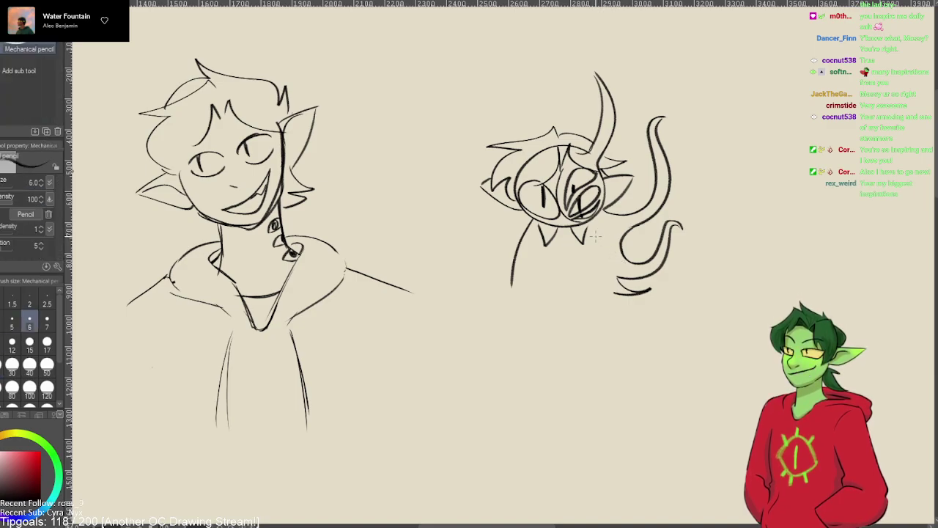
{"action": "mouse_move", "coordinate": [594, 237]}
{"action": "left_mouse_down"}
{"action": "mouse_move", "coordinate": [608, 224]}
{"action": "mouse_move", "coordinate": [608, 249]}
{"action": "mouse_move", "coordinate": [590, 267]}
{"action": "mouse_move", "coordinate": [592, 247]}
{"action": "mouse_move", "coordinate": [608, 251]}
{"action": "left_mouse_up"}
{"action": "key", "text": "ctrl+z"}
{"action": "key", "text": "ctrl+z"}
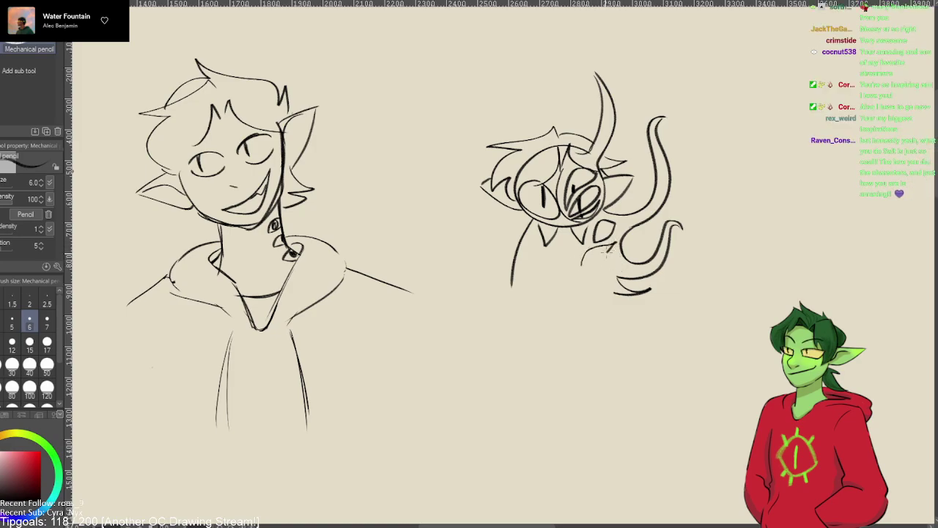
- Try larger angular scales down the torso's right side, below the first scale
{"action": "left_click_drag", "start_coordinate": [604, 275], "coordinate": [580, 280]}
{"action": "key", "text": "ctrl+z"}
{"action": "key", "text": "ctrl+z"}
{"action": "key", "text": "ctrl+z"}
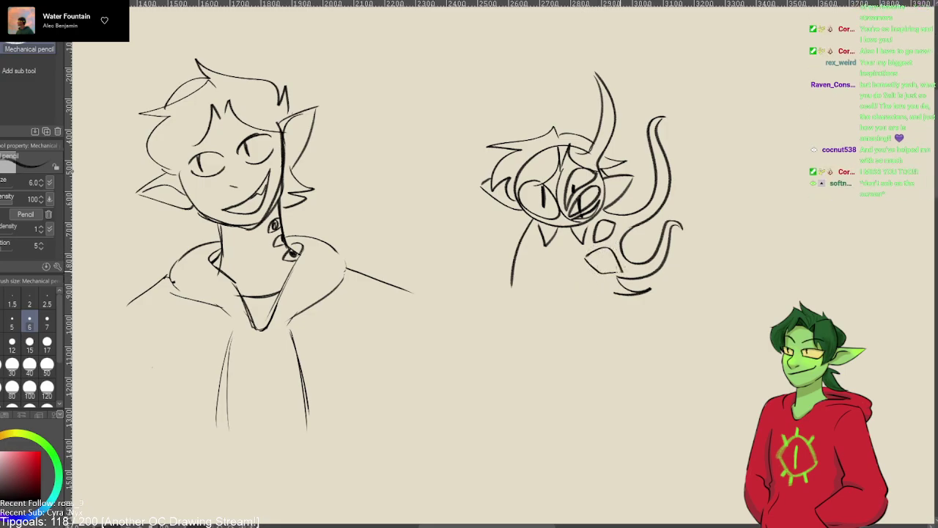
{"action": "left_click_drag", "start_coordinate": [605, 277], "coordinate": [616, 285]}
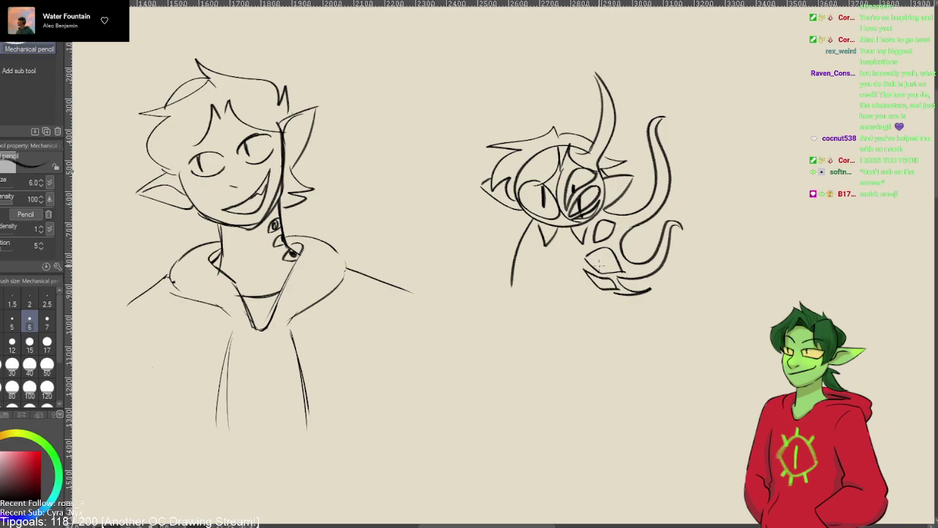
{"action": "key", "text": "ctrl+z"}
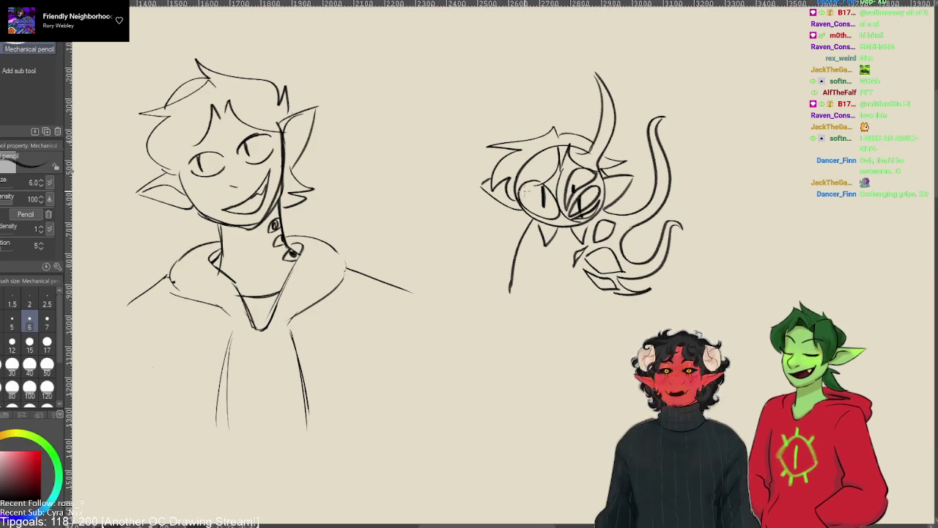
- Erase the larger scales and the head outline showing through the hair, and draw three smaller scales down the torso's right side
{"action": "key", "text": "e"}
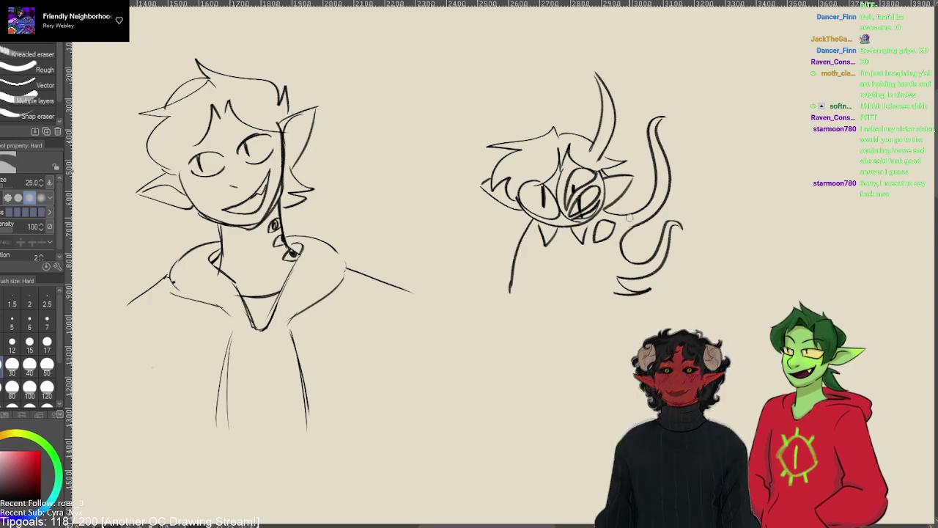
{"action": "key", "text": "p"}
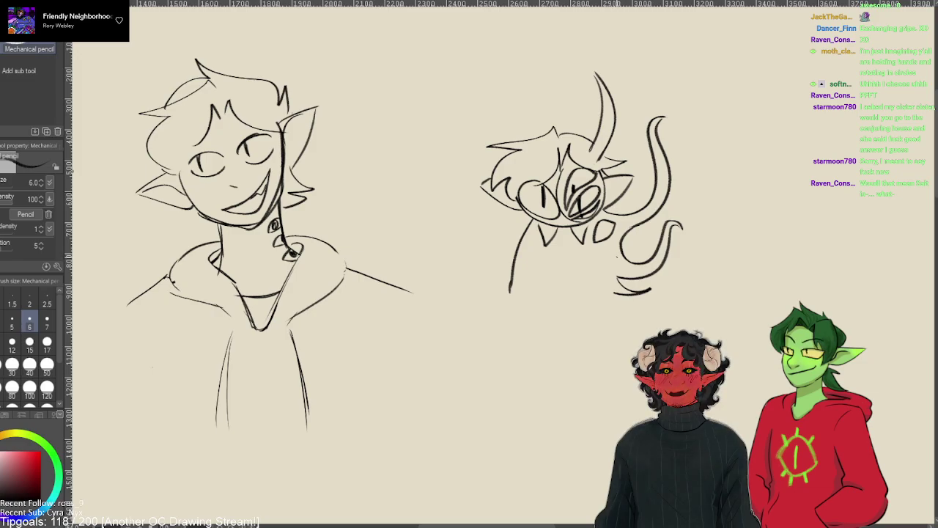
{"action": "left_click_drag", "start_coordinate": [609, 255], "coordinate": [616, 249]}
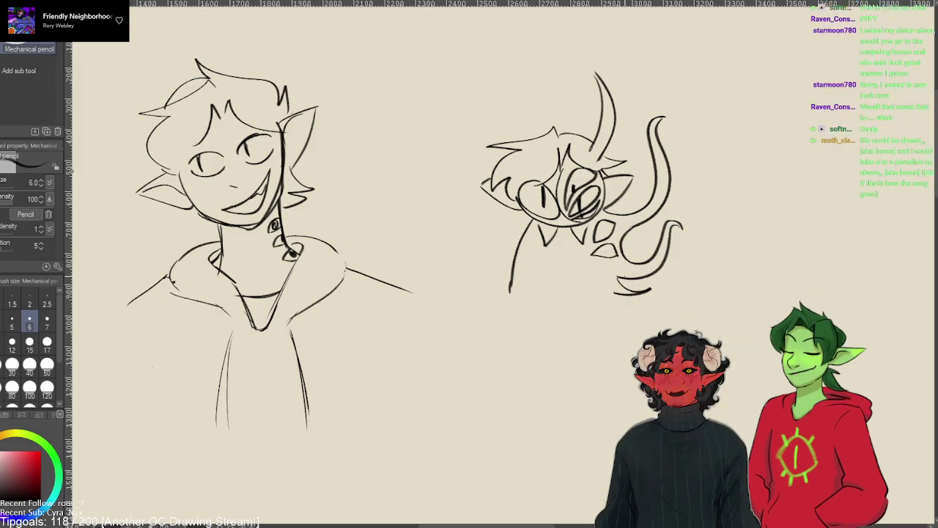
{"action": "left_click_drag", "start_coordinate": [622, 259], "coordinate": [603, 262]}
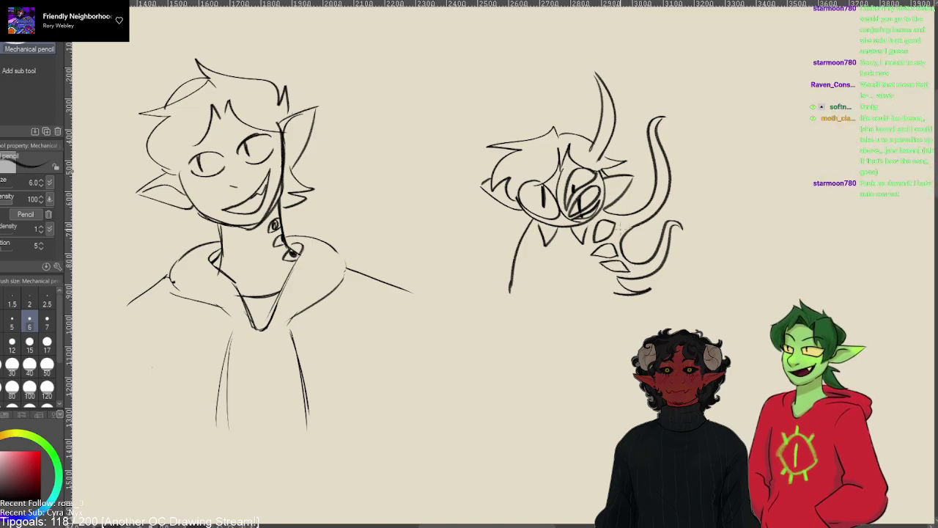
{"action": "mouse_move", "coordinate": [597, 269]}
{"action": "left_mouse_down"}
{"action": "mouse_move", "coordinate": [632, 277]}
{"action": "mouse_move", "coordinate": [614, 289]}
{"action": "left_mouse_up"}
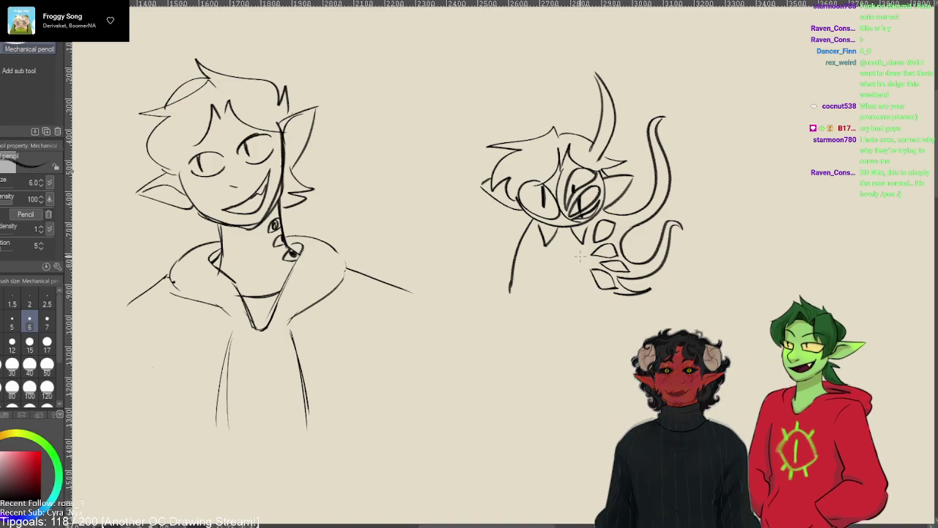
- Draw a pointed eye with a slit pupil and short rays on the chest, and touch up the horn's base
{"action": "left_click_drag", "start_coordinate": [554, 255], "coordinate": [553, 260]}
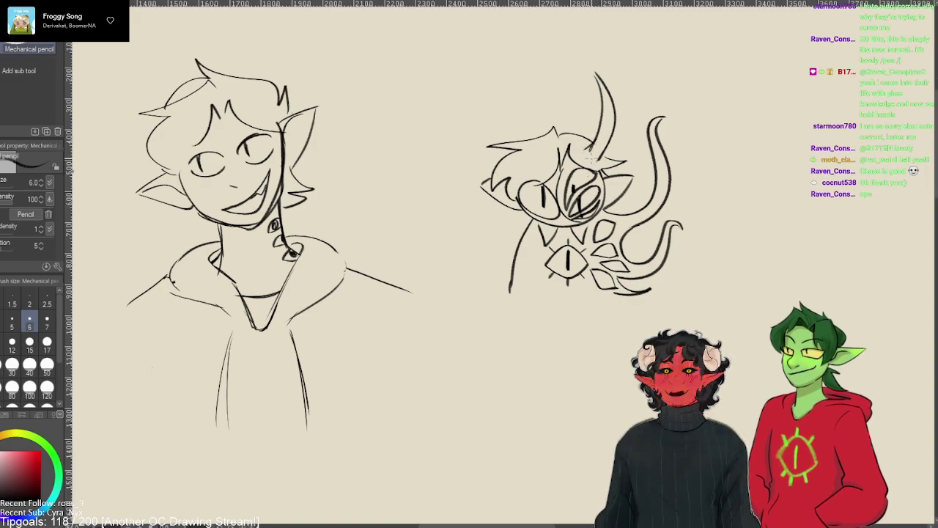
{"action": "key", "text": "e"}
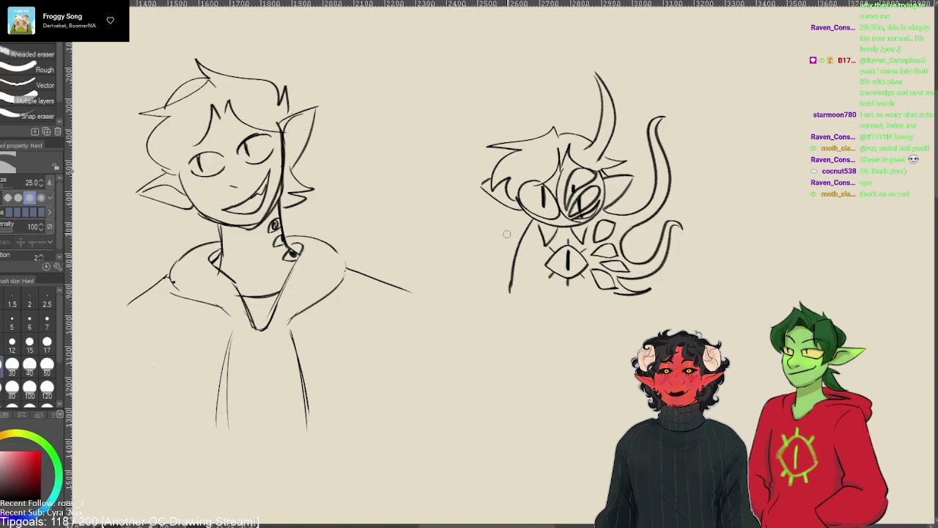
{"action": "key", "text": "p"}
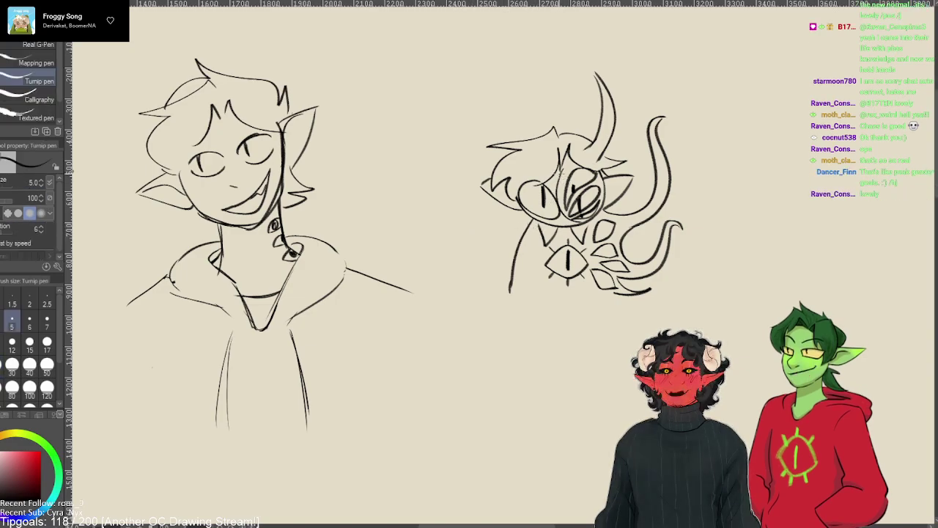
{"action": "key", "text": "p"}
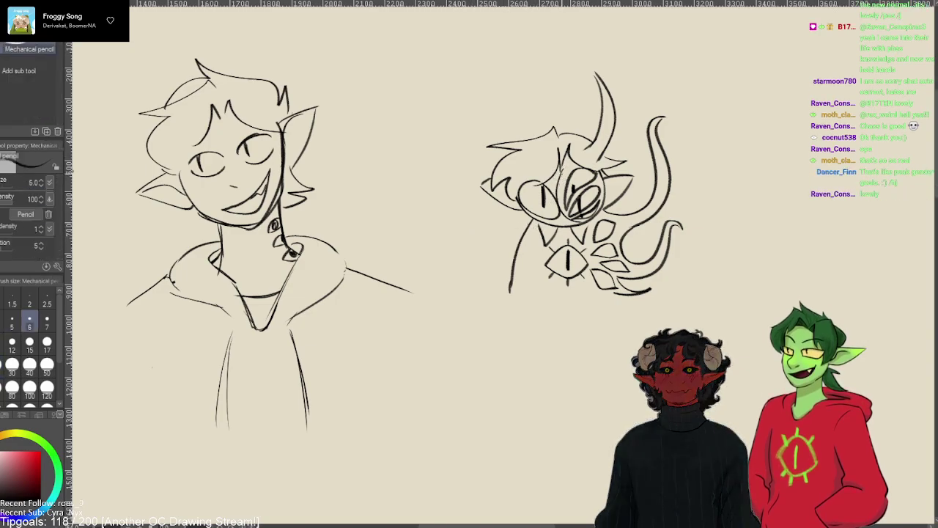
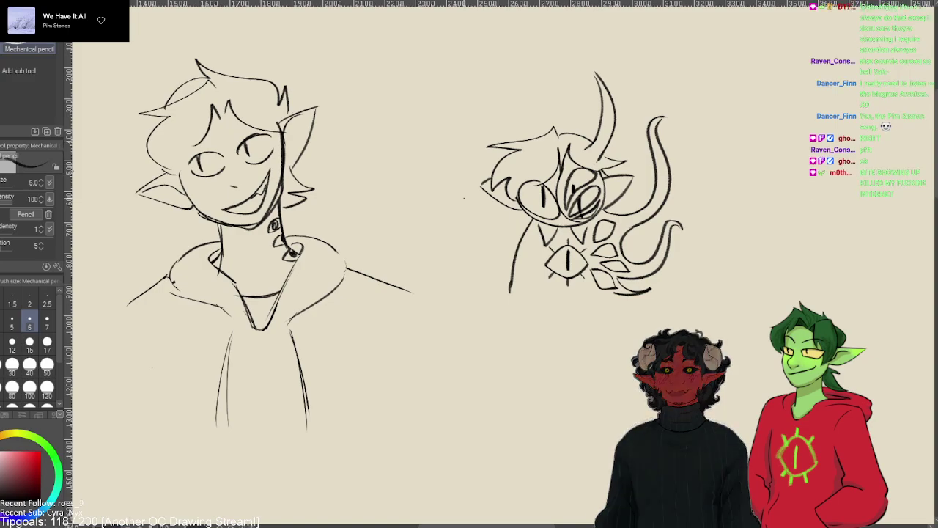
{"action": "key", "text": "p"}
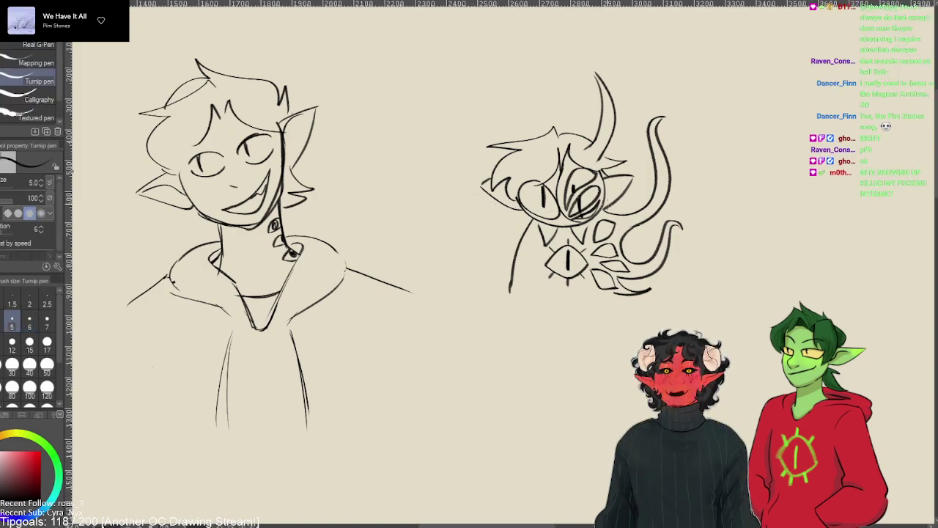
{"action": "key", "text": "p"}
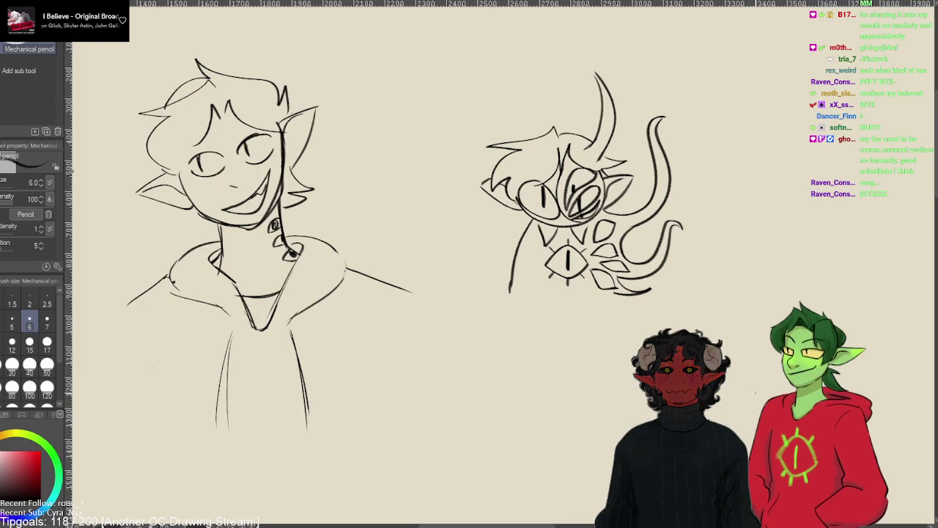
- Draw a thick black frame around the red horned avatar with the Turnip pen at size 25, undoing the first slanted attempt
{"action": "key", "text": "p"}
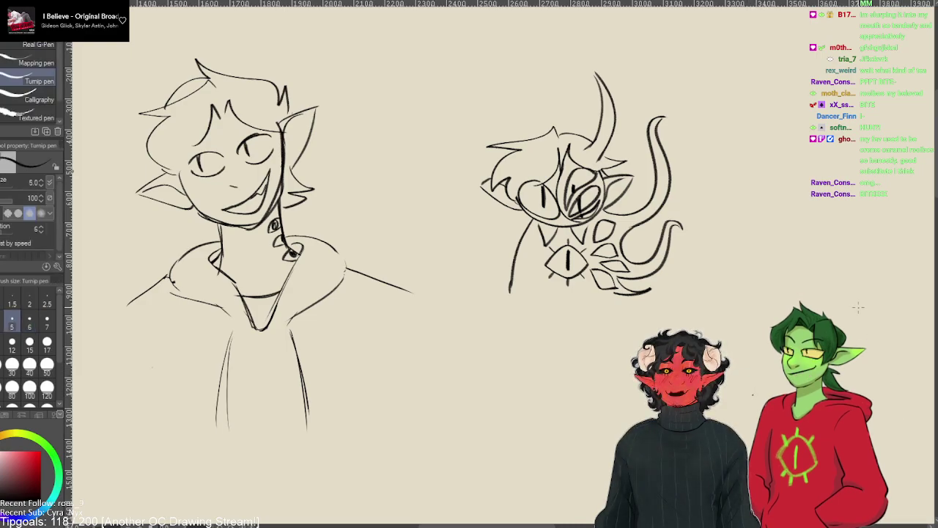
{"action": "left_click_drag", "start_coordinate": [783, 317], "coordinate": [694, 292]}
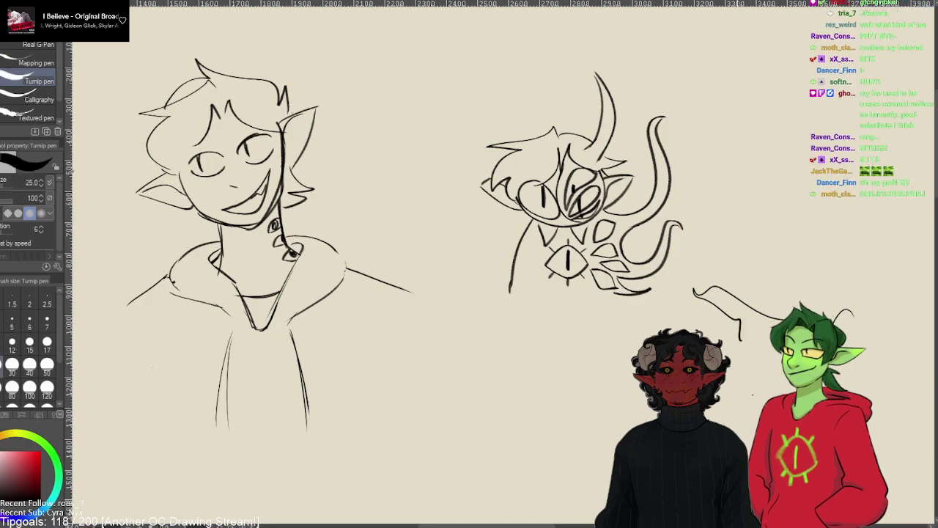
{"action": "mouse_move", "coordinate": [744, 444]}
{"action": "left_mouse_down"}
{"action": "mouse_move", "coordinate": [766, 326]}
{"action": "mouse_move", "coordinate": [637, 310]}
{"action": "mouse_move", "coordinate": [565, 523]}
{"action": "left_mouse_up"}
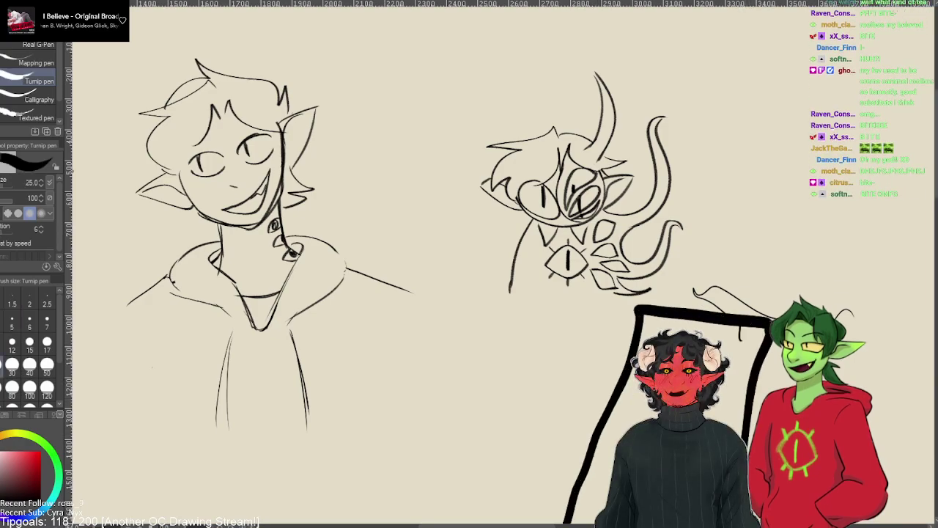
{"action": "key", "text": "ctrl+z"}
{"action": "key", "text": "ctrl+z"}
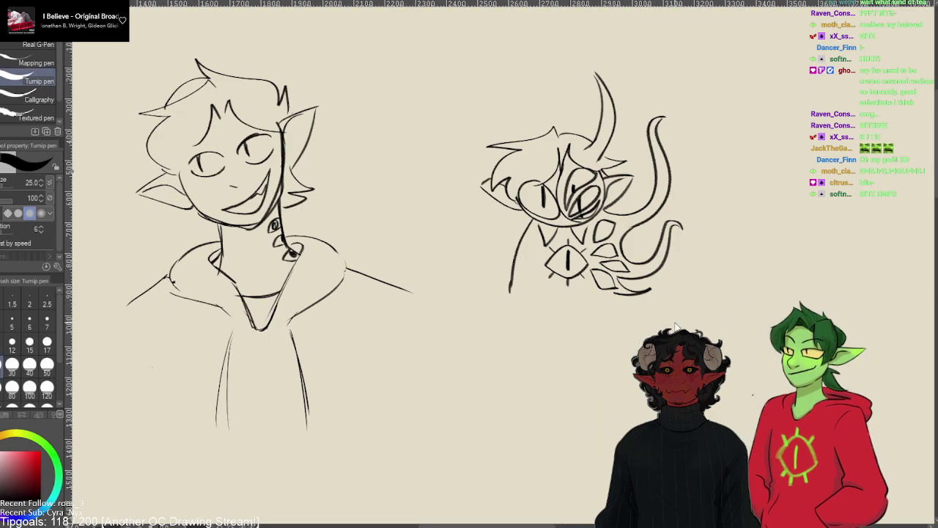
{"action": "mouse_move", "coordinate": [747, 443]}
{"action": "left_mouse_down"}
{"action": "mouse_move", "coordinate": [751, 319]}
{"action": "mouse_move", "coordinate": [605, 330]}
{"action": "mouse_move", "coordinate": [586, 523]}
{"action": "mouse_move", "coordinate": [593, 410]}
{"action": "left_mouse_up"}
{"action": "left_click_drag", "start_coordinate": [593, 359], "coordinate": [590, 330]}
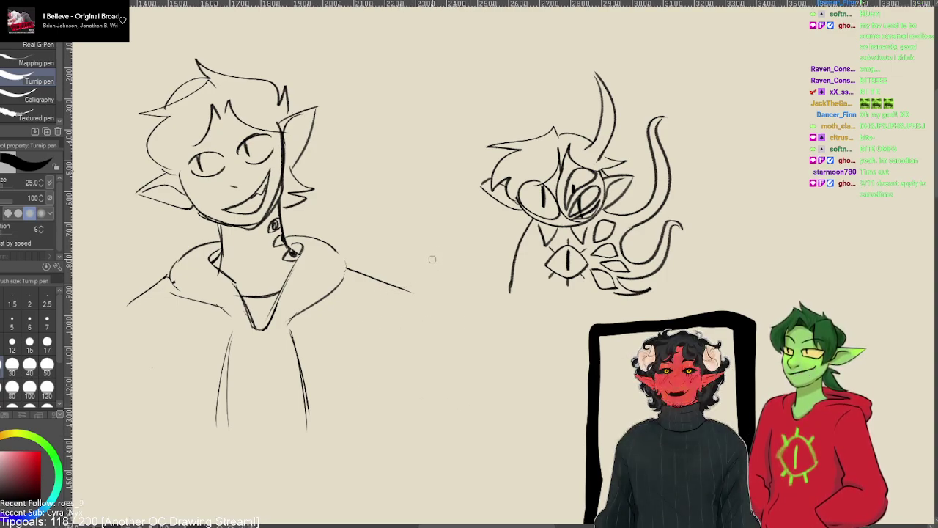
- Pencil a small heart beside the frame, and erase and redraw the lower part of the torso's left line with a curved end
{"action": "key", "text": "p"}
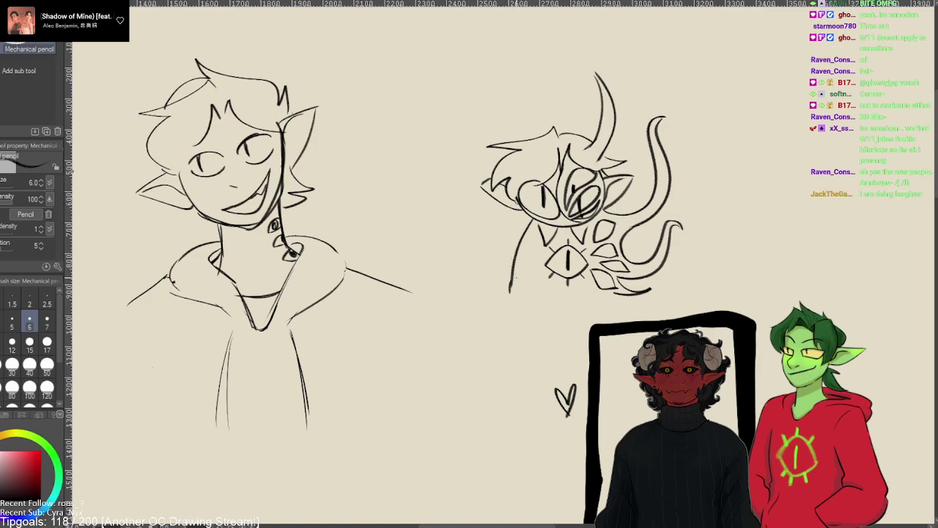
{"action": "key", "text": "e"}
{"action": "left_click_drag", "start_coordinate": [512, 286], "coordinate": [515, 262]}
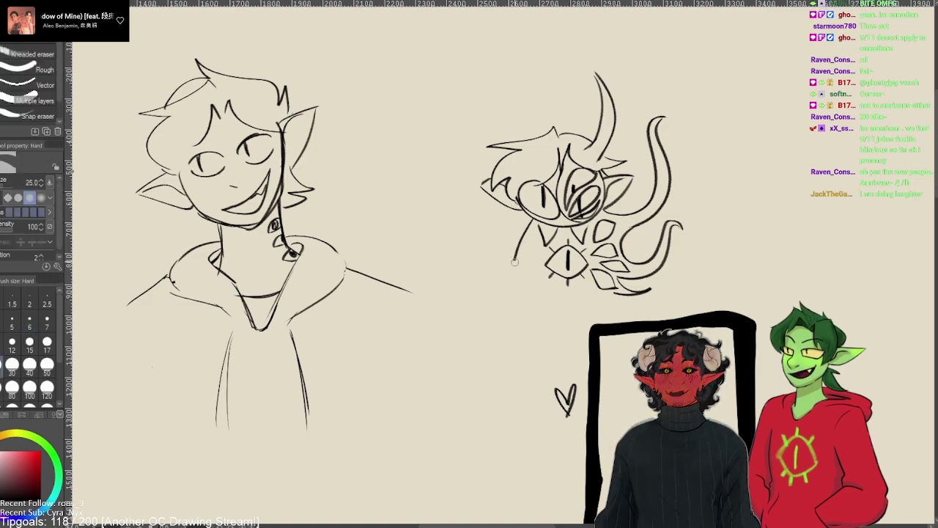
{"action": "key", "text": "p"}
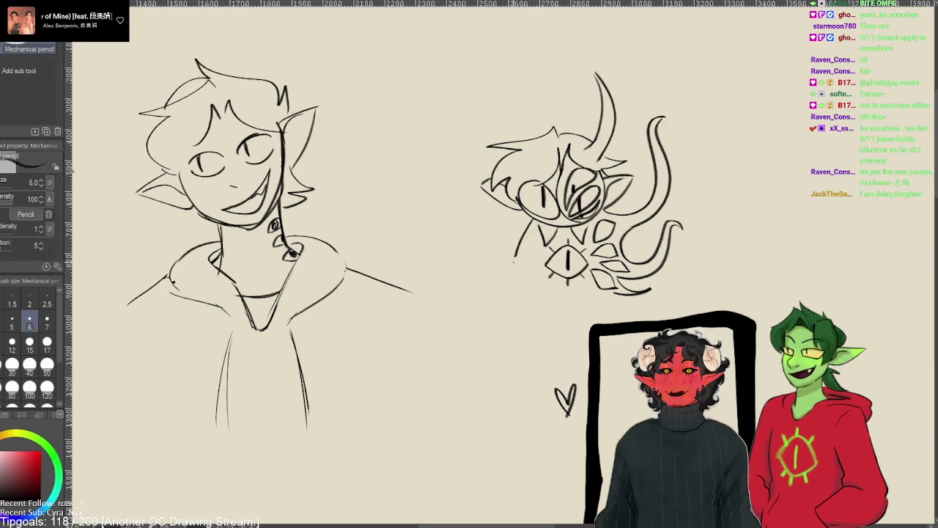
{"action": "mouse_move", "coordinate": [515, 253]}
{"action": "left_mouse_down"}
{"action": "mouse_move", "coordinate": [510, 287]}
{"action": "mouse_move", "coordinate": [540, 291]}
{"action": "left_mouse_up"}
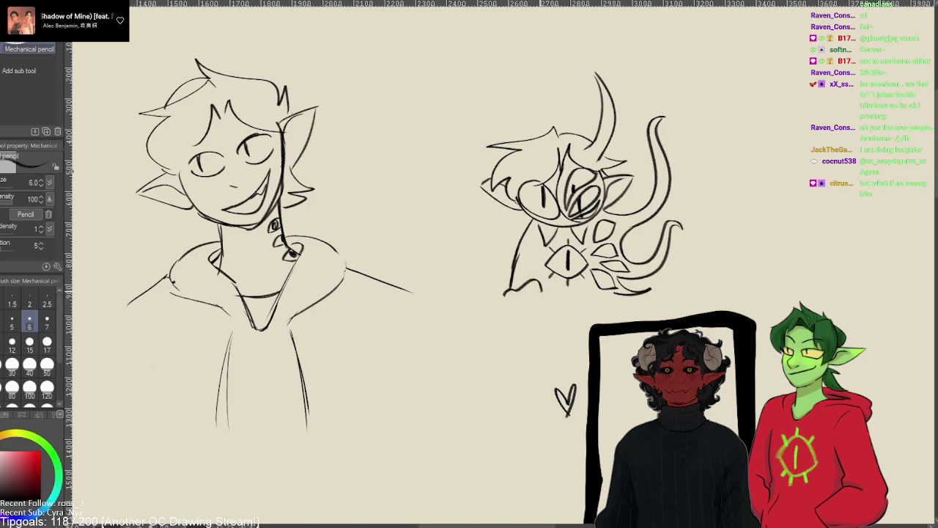
- Try to sketch a small hand with long pointed fingers hanging from the curved end of the creature's left arm line
{"action": "key", "text": "ctrl+z"}
{"action": "left_click_drag", "start_coordinate": [540, 296], "coordinate": [541, 330]}
{"action": "left_click_drag", "start_coordinate": [535, 290], "coordinate": [528, 335]}
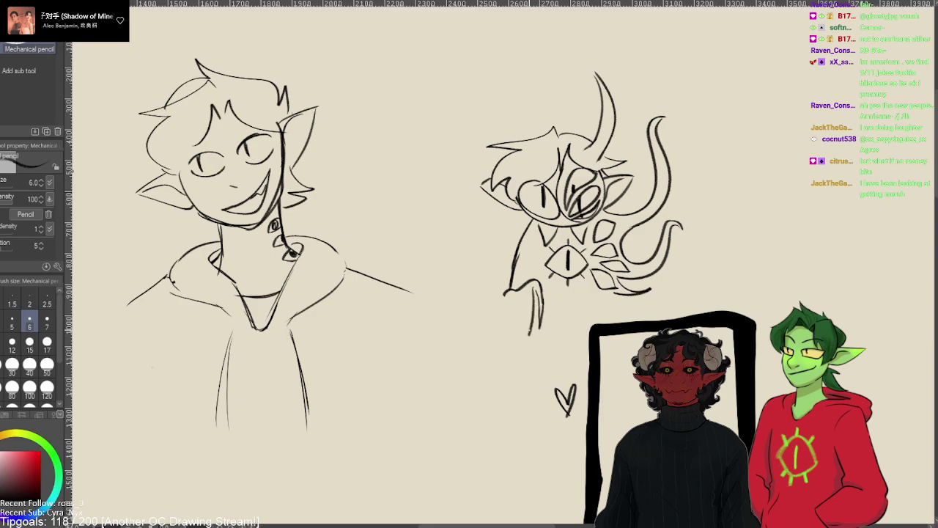
{"action": "key", "text": "ctrl+z"}
{"action": "key", "text": "ctrl+z"}
{"action": "key", "text": "ctrl+z"}
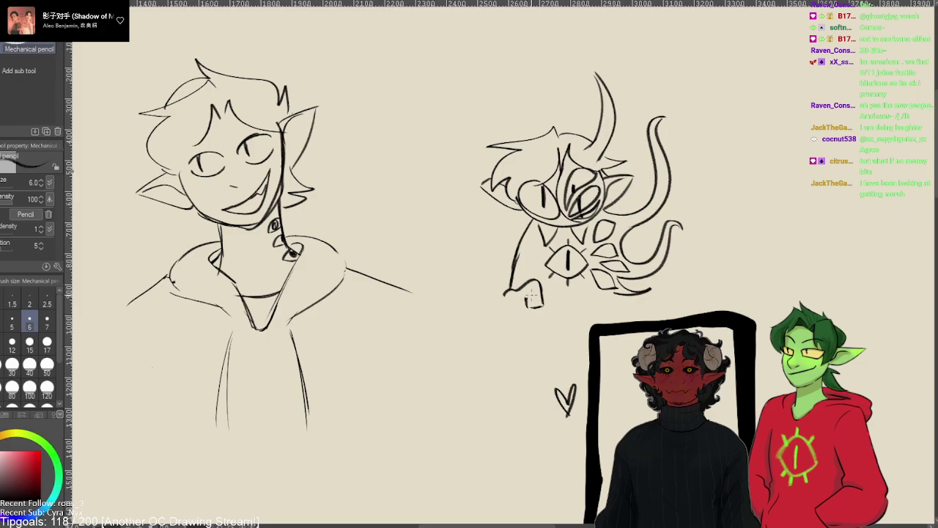
{"action": "key", "text": "ctrl+z"}
{"action": "left_click_drag", "start_coordinate": [534, 298], "coordinate": [540, 309]}
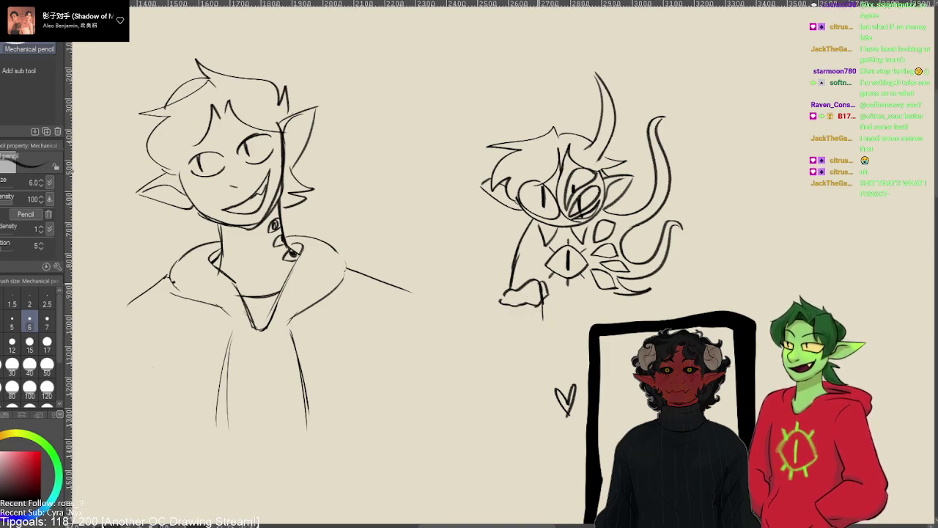
{"action": "left_click_drag", "start_coordinate": [544, 308], "coordinate": [540, 342]}
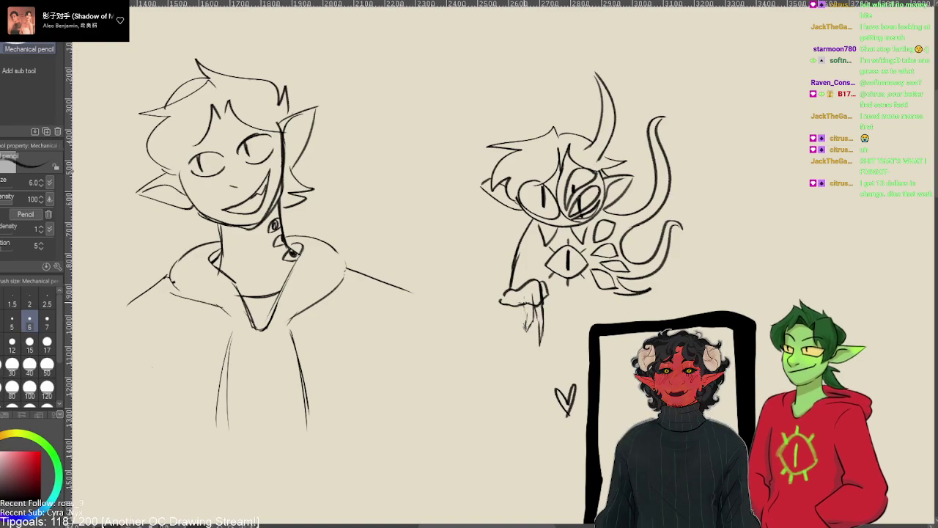
{"action": "left_click_drag", "start_coordinate": [528, 314], "coordinate": [526, 332]}
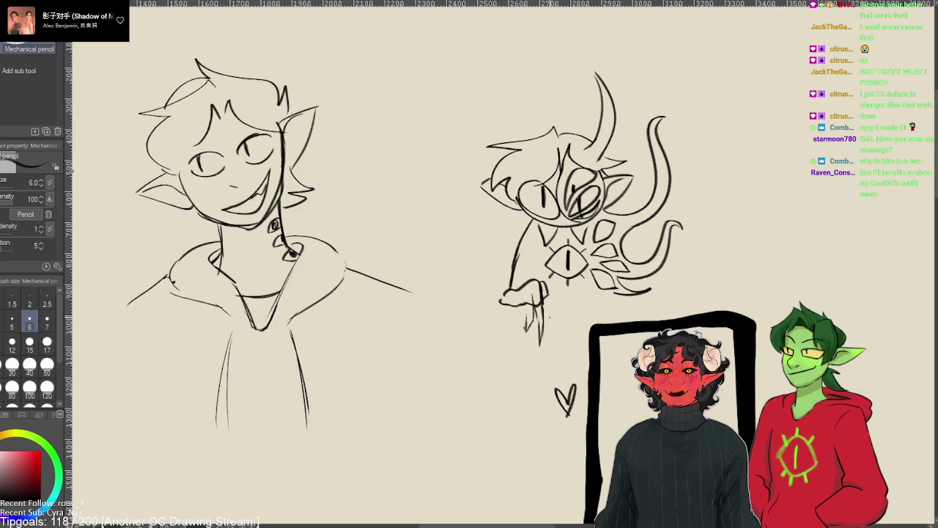
{"action": "key", "text": "ctrl+z"}
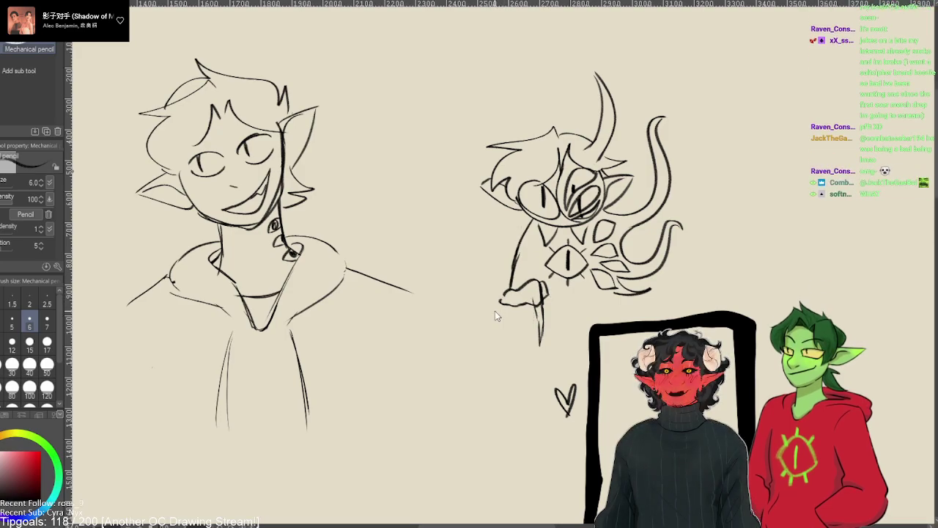
- Retry the dangling fingers with shorter strokes below the hand outline
{"action": "left_click_drag", "start_coordinate": [542, 343], "coordinate": [539, 300]}
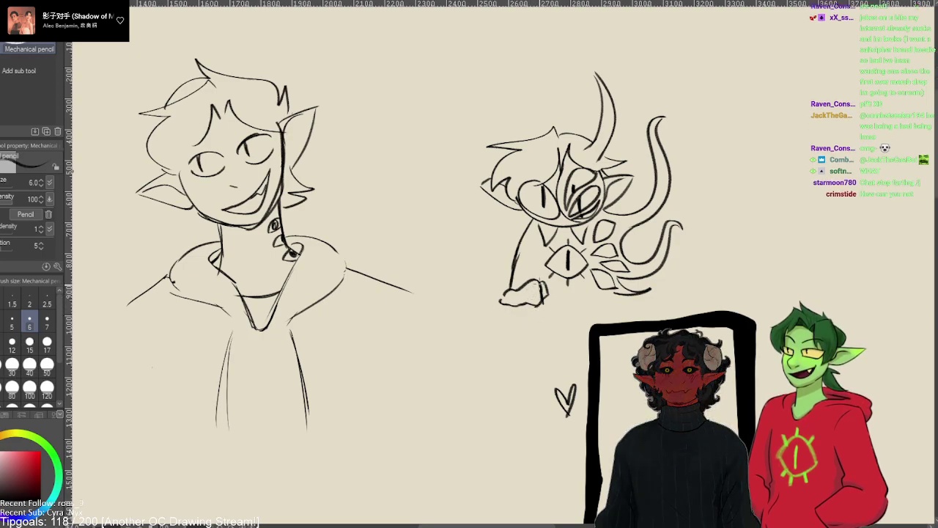
{"action": "left_click_drag", "start_coordinate": [542, 306], "coordinate": [536, 327]}
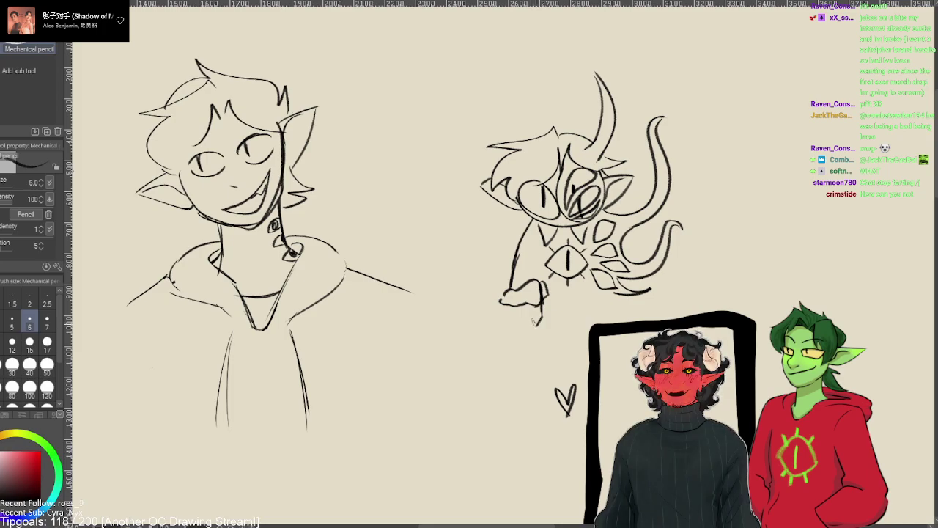
{"action": "mouse_move", "coordinate": [535, 325]}
{"action": "left_mouse_down"}
{"action": "mouse_move", "coordinate": [533, 300]}
{"action": "mouse_move", "coordinate": [532, 317]}
{"action": "left_mouse_up"}
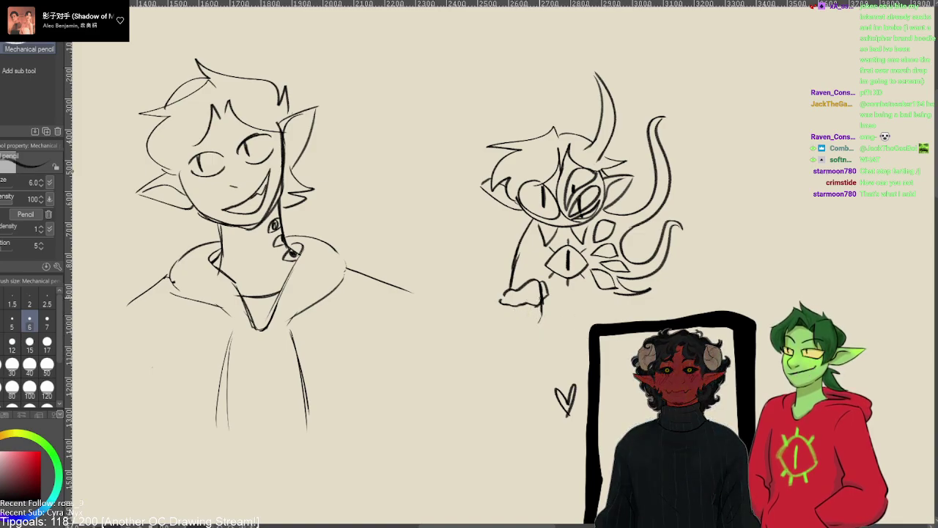
{"action": "left_click_drag", "start_coordinate": [540, 291], "coordinate": [534, 332]}
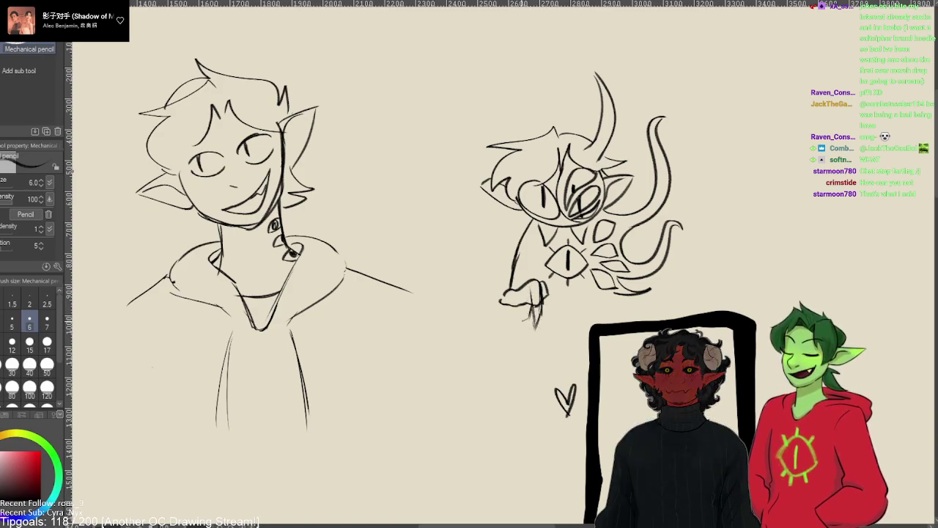
{"action": "mouse_move", "coordinate": [520, 315]}
{"action": "left_mouse_down"}
{"action": "mouse_move", "coordinate": [531, 326]}
{"action": "mouse_move", "coordinate": [518, 321]}
{"action": "left_mouse_up"}
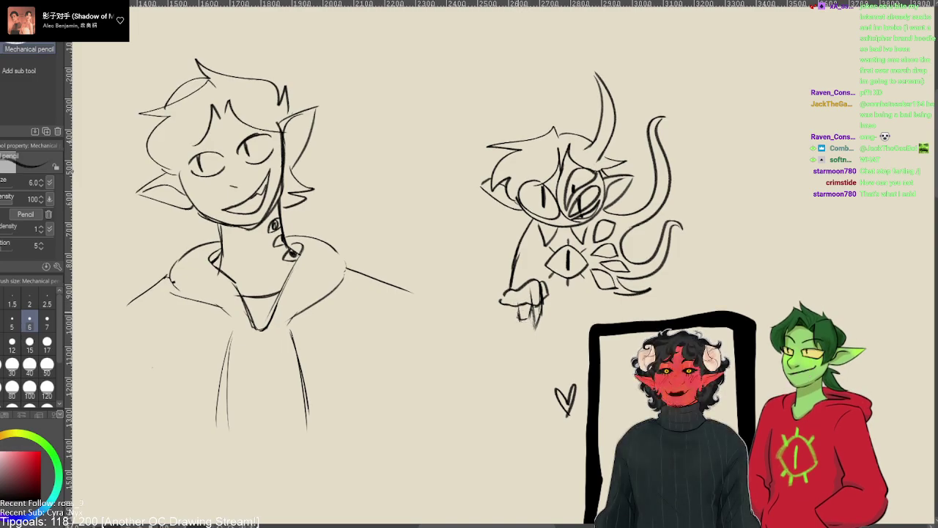
{"action": "left_click_drag", "start_coordinate": [501, 302], "coordinate": [503, 312]}
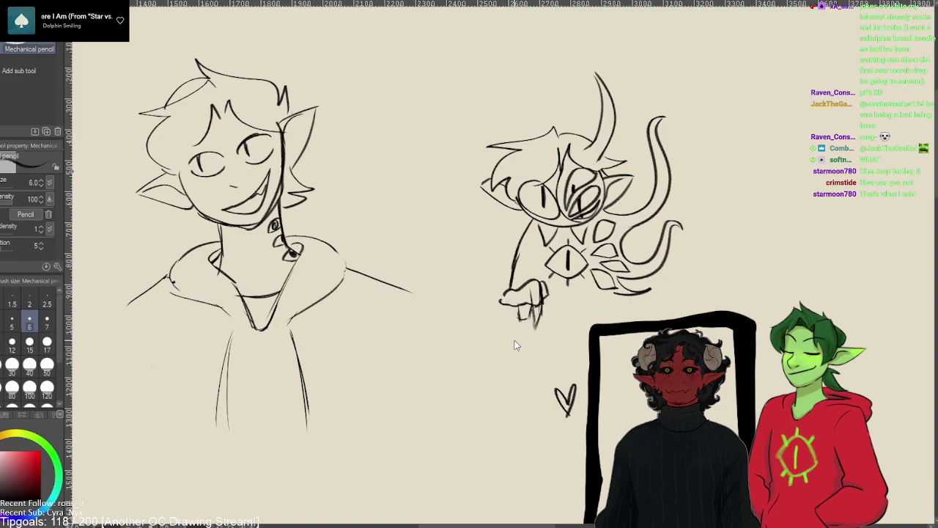
- Erase the whole hand attempt at the end of the creature's arm line, and return to the Mechanical pencil
{"action": "key", "text": "e"}
{"action": "mouse_move", "coordinate": [540, 320]}
{"action": "left_mouse_down"}
{"action": "mouse_move", "coordinate": [532, 285]}
{"action": "mouse_move", "coordinate": [503, 295]}
{"action": "left_mouse_up"}
{"action": "key", "text": "p"}
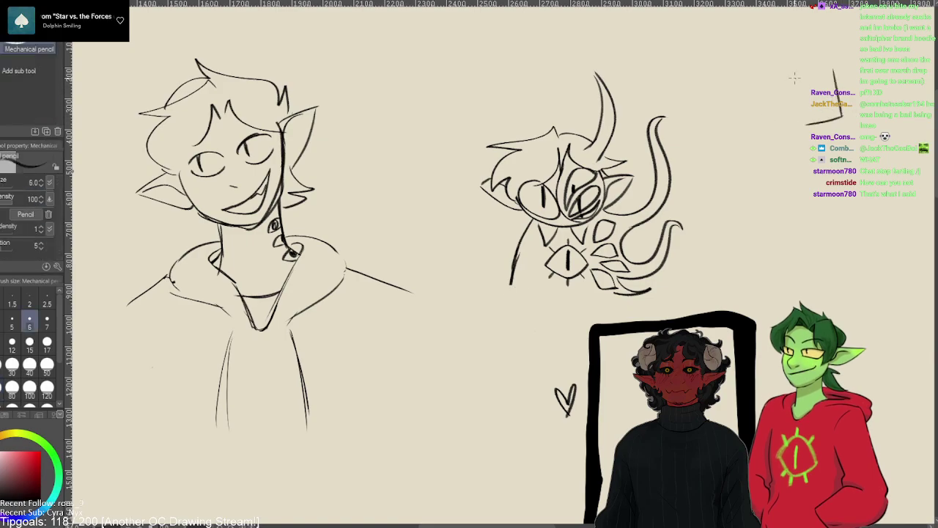
- Practise a large clawed hand with long tapering fingers in the blank area right of the creature
{"action": "left_click_drag", "start_coordinate": [794, 78], "coordinate": [795, 115]}
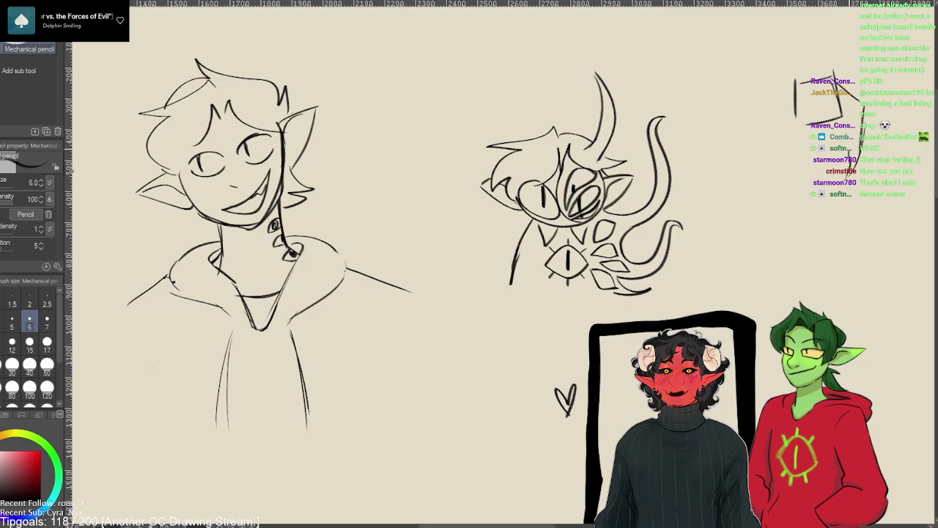
{"action": "left_click_drag", "start_coordinate": [844, 114], "coordinate": [840, 212]}
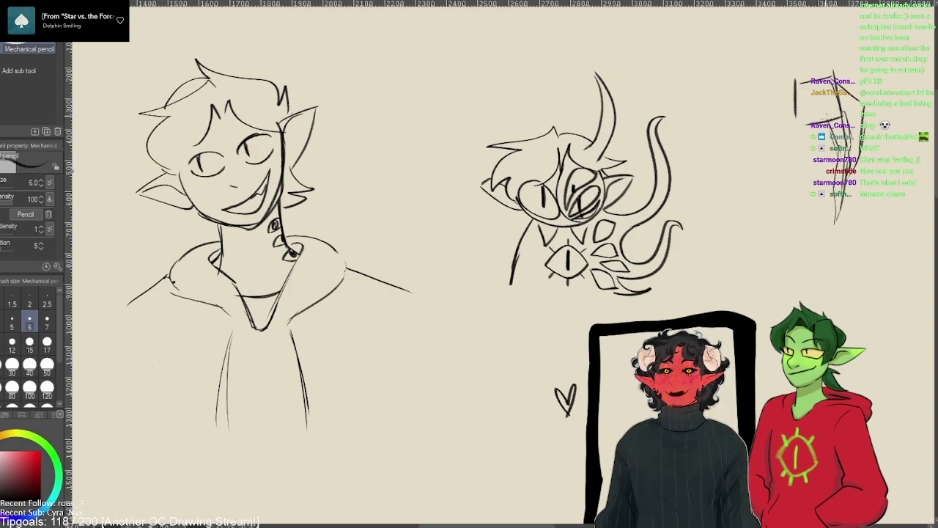
{"action": "left_click_drag", "start_coordinate": [831, 126], "coordinate": [828, 157]}
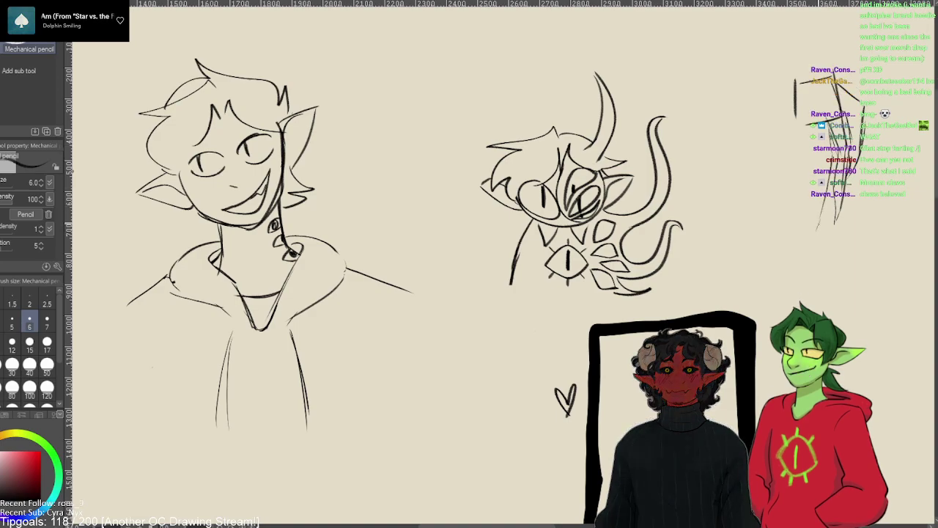
{"action": "left_click_drag", "start_coordinate": [821, 219], "coordinate": [812, 235]}
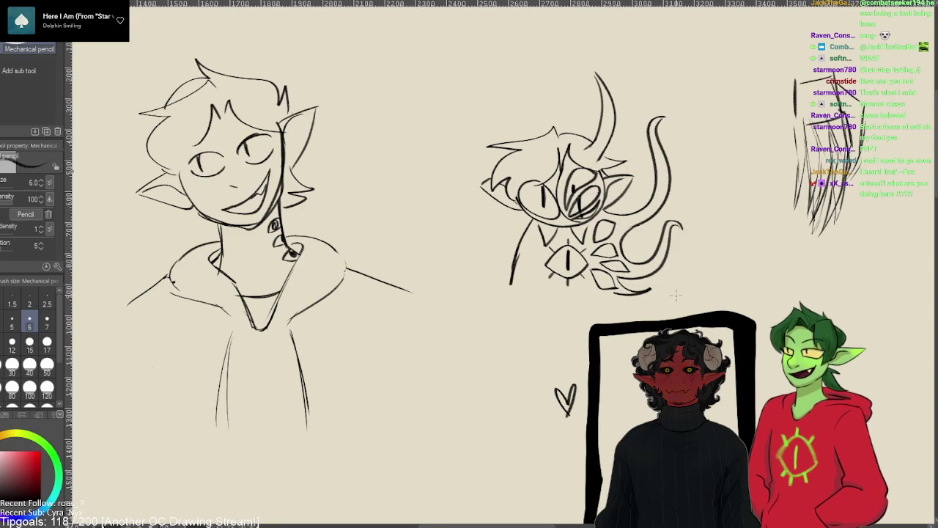
{"action": "key", "text": "e"}
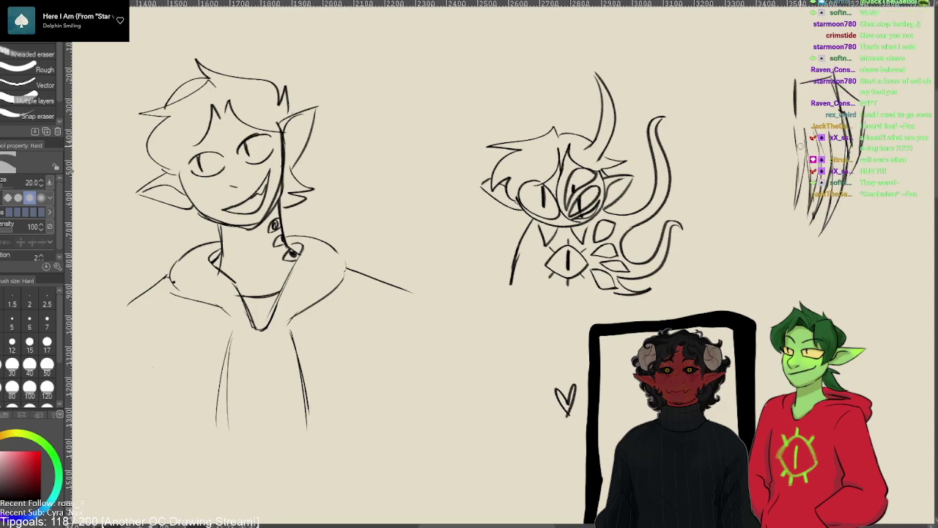
{"action": "key", "text": "p"}
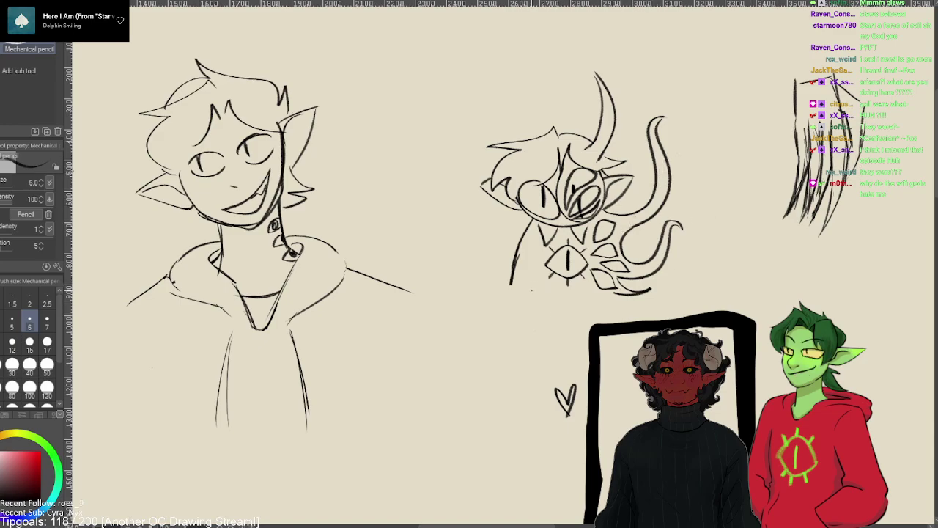
- Draw a small hand with long pointed claws at the end of the creature's arm, and erase the practice hand
{"action": "left_click_drag", "start_coordinate": [540, 277], "coordinate": [507, 285]}
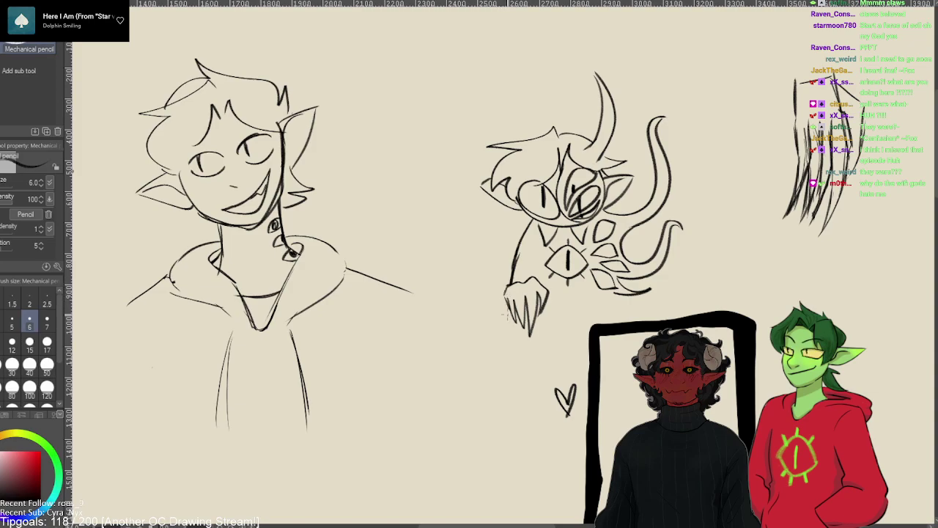
{"action": "key", "text": "e"}
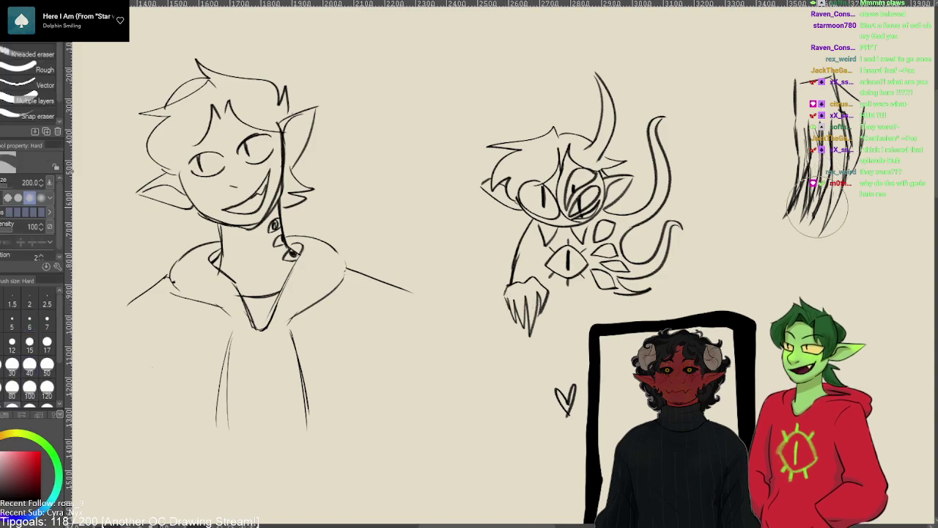
{"action": "key", "text": "p"}
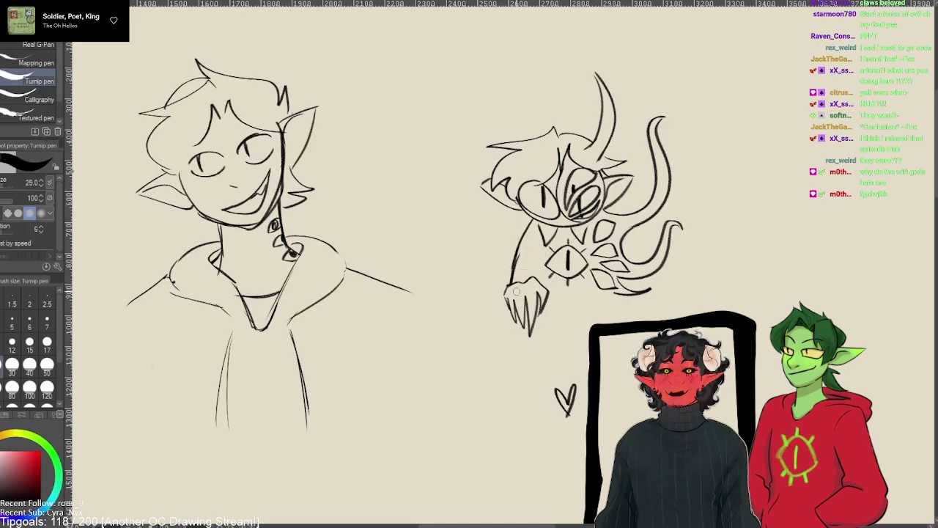
{"action": "key", "text": "p"}
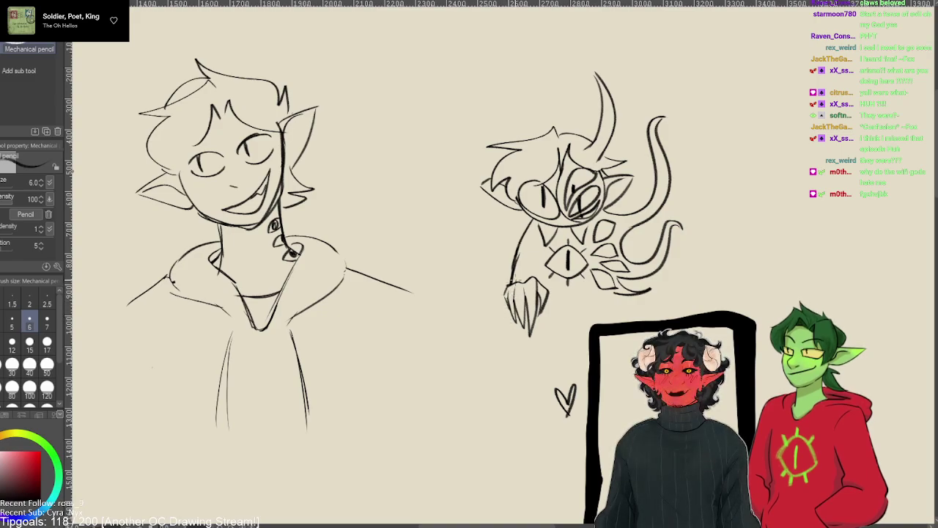
- Clean up the stray lines on the clawed hand with the Hard eraser at size 8, and return to the Mechanical pencil
{"action": "key", "text": "e"}
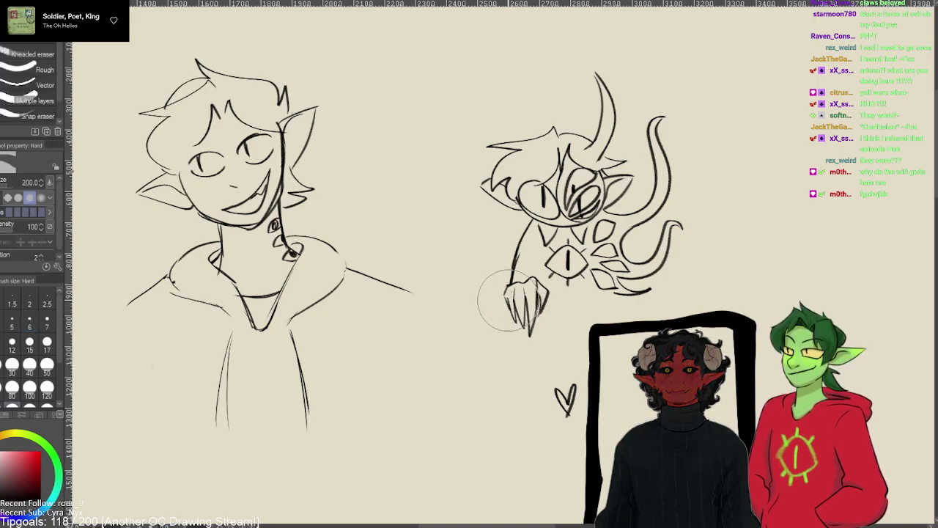
{"action": "left_click_drag", "start_coordinate": [510, 301], "coordinate": [508, 306]}
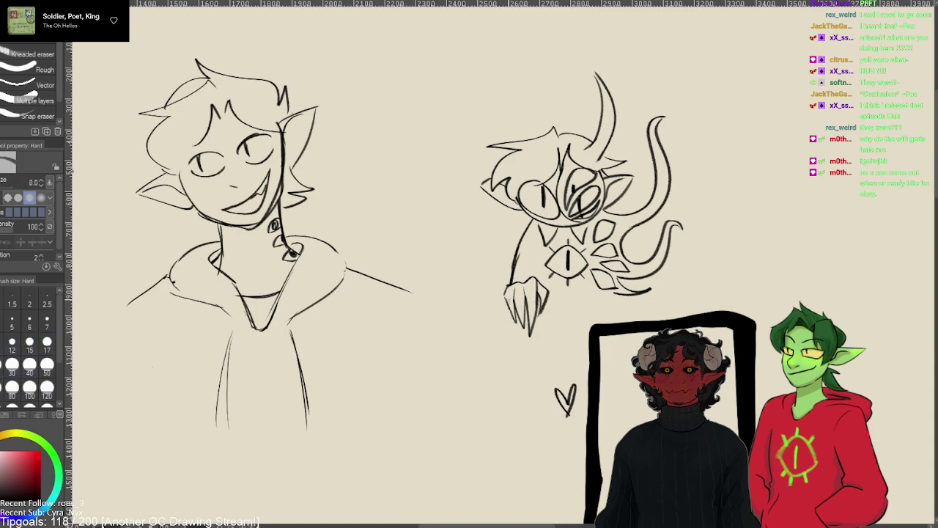
{"action": "key", "text": "p"}
{"action": "key", "text": "p"}
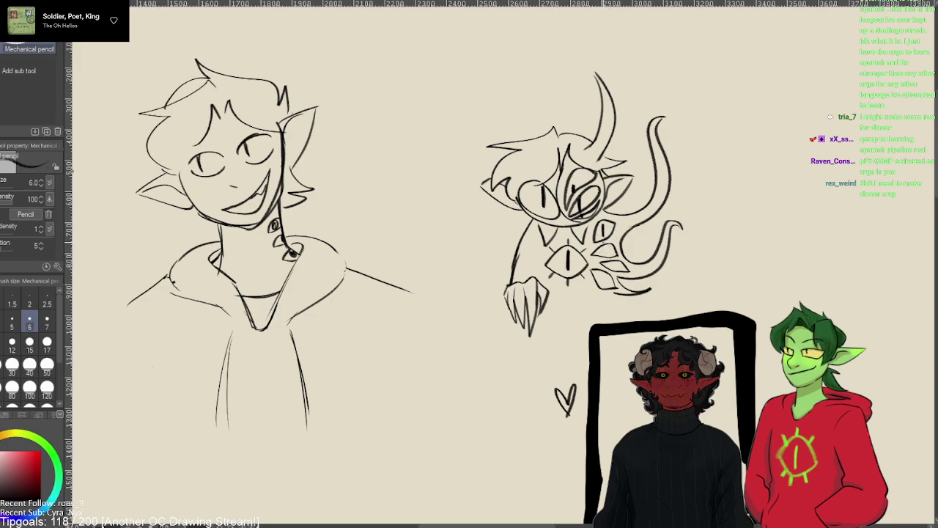
- Try to turn the four small scales beside the chest eye into eyes with round dark pupils
{"action": "mouse_move", "coordinate": [607, 225]}
{"action": "left_mouse_down"}
{"action": "mouse_move", "coordinate": [604, 255]}
{"action": "mouse_move", "coordinate": [600, 247]}
{"action": "mouse_move", "coordinate": [621, 268]}
{"action": "mouse_move", "coordinate": [601, 280]}
{"action": "left_mouse_up"}
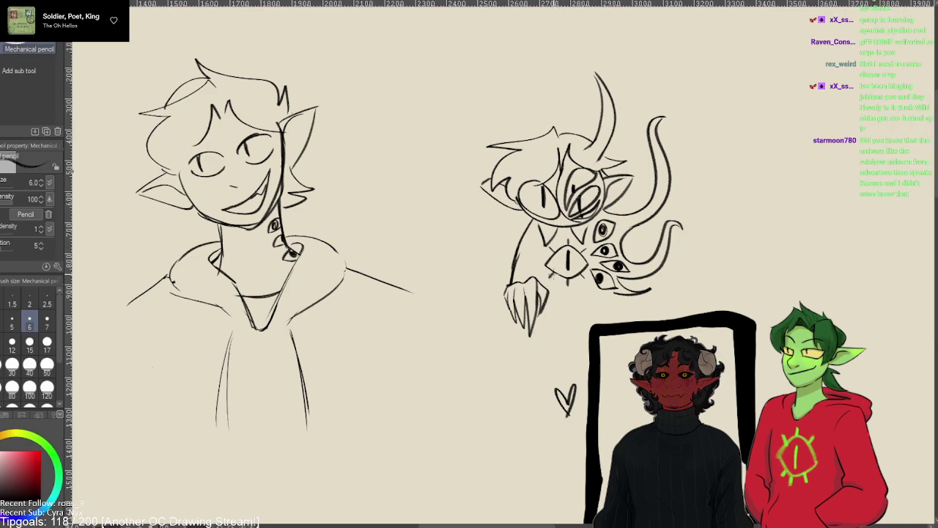
{"action": "key", "text": "ctrl+z"}
{"action": "key", "text": "ctrl+z"}
{"action": "key", "text": "ctrl+z"}
{"action": "key", "text": "ctrl+z"}
{"action": "key", "text": "ctrl+z"}
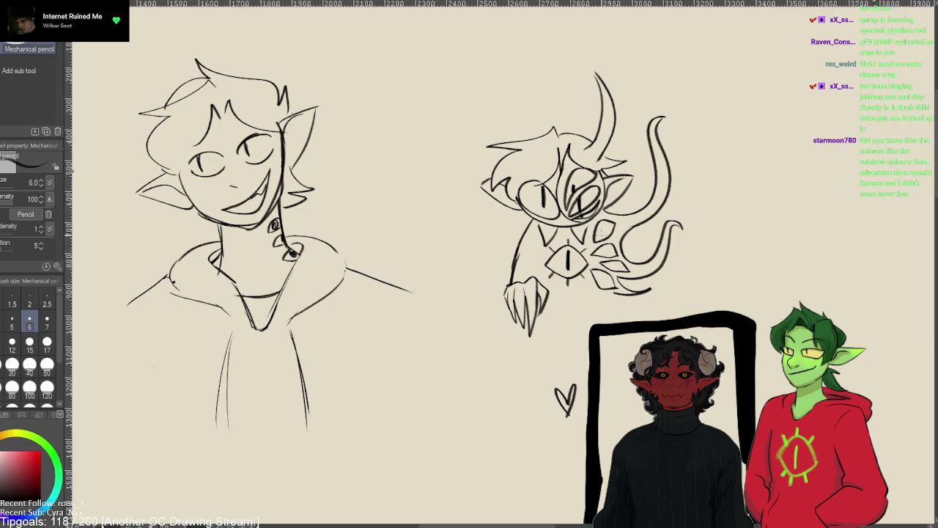
- Draw thin slit pupils inside the four small scales beside the chest eye, undoing the unwanted strokes
{"action": "left_click_drag", "start_coordinate": [601, 222], "coordinate": [616, 275]}
{"action": "key", "text": "ctrl+z"}
{"action": "mouse_move", "coordinate": [603, 222]}
{"action": "left_mouse_down"}
{"action": "mouse_move", "coordinate": [611, 241]}
{"action": "mouse_move", "coordinate": [604, 236]}
{"action": "mouse_move", "coordinate": [606, 257]}
{"action": "mouse_move", "coordinate": [623, 274]}
{"action": "mouse_move", "coordinate": [602, 287]}
{"action": "left_mouse_up"}
{"action": "key", "text": "ctrl+z"}
{"action": "key", "text": "ctrl+z"}
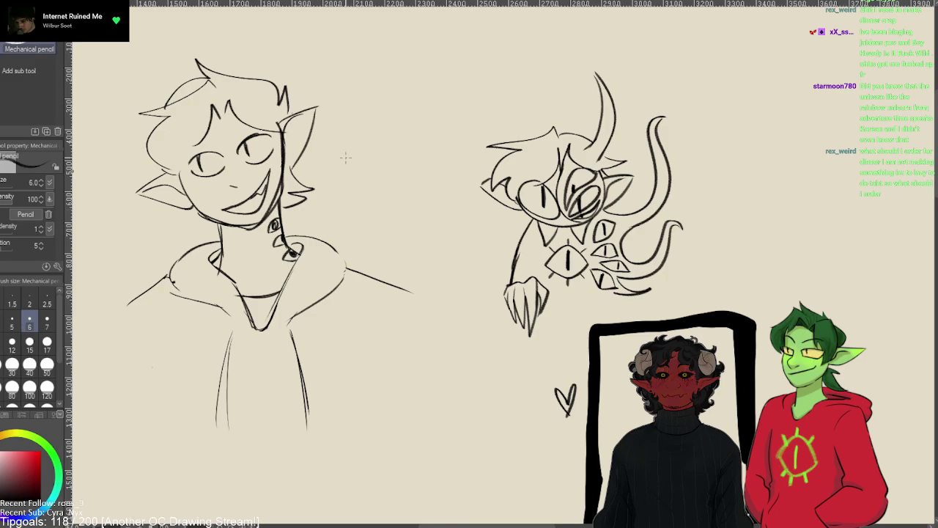
- Erase along the lower ends of the thick black frame
{"action": "left_click_drag", "start_coordinate": [341, 159], "coordinate": [271, 43]}
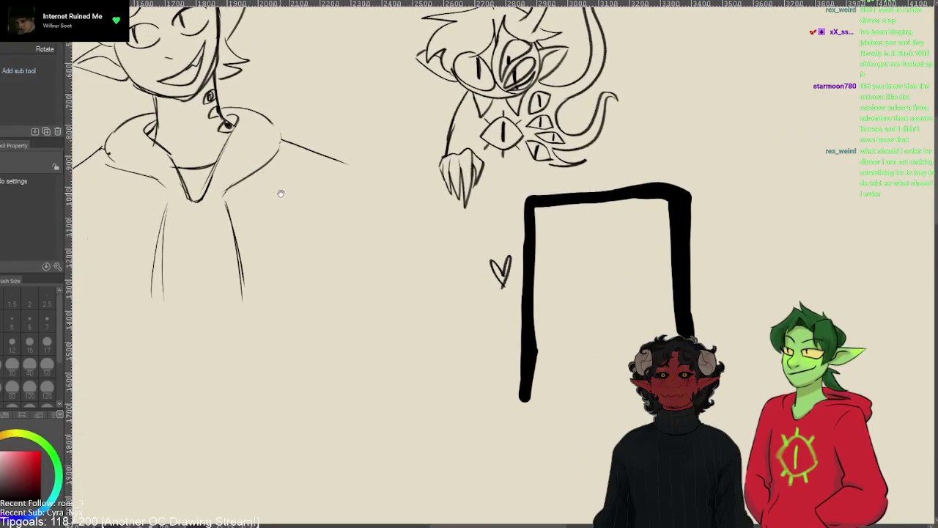
{"action": "left_click_drag", "start_coordinate": [281, 193], "coordinate": [452, 194]}
{"action": "left_click_drag", "start_coordinate": [617, 232], "coordinate": [493, 321]}
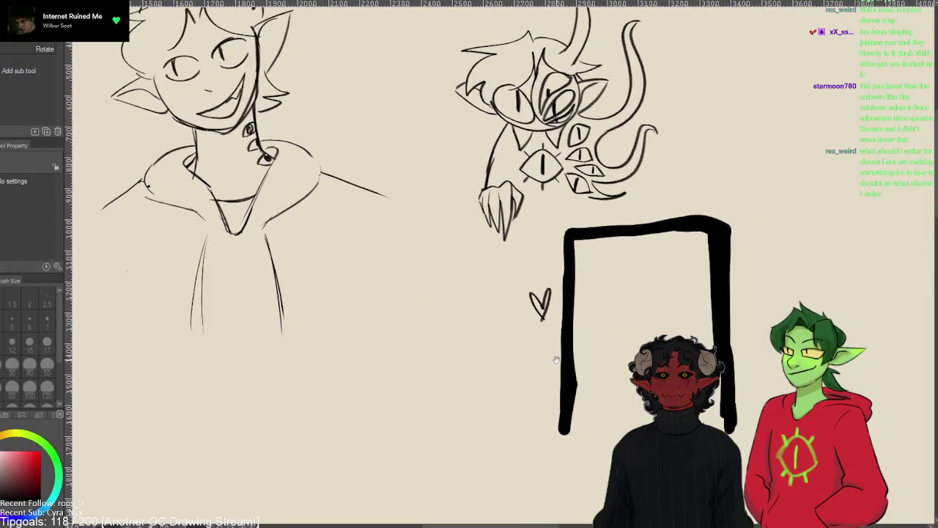
{"action": "key", "text": "e"}
{"action": "mouse_move", "coordinate": [561, 383]}
{"action": "left_mouse_down"}
{"action": "mouse_move", "coordinate": [539, 306]}
{"action": "mouse_move", "coordinate": [557, 303]}
{"action": "mouse_move", "coordinate": [573, 324]}
{"action": "mouse_move", "coordinate": [526, 293]}
{"action": "mouse_move", "coordinate": [562, 251]}
{"action": "mouse_move", "coordinate": [698, 224]}
{"action": "mouse_move", "coordinate": [682, 221]}
{"action": "mouse_move", "coordinate": [731, 290]}
{"action": "mouse_move", "coordinate": [721, 396]}
{"action": "mouse_move", "coordinate": [733, 447]}
{"action": "left_mouse_up"}
- Draw a small round head outline on blank canvas below the bust with the Mechanical pencil at size 6
{"action": "key", "text": "h"}
{"action": "scroll", "coordinate": [557, 272], "scroll_direction": "up", "scroll_amount": 3}
{"action": "mouse_move", "coordinate": [594, 359]}
{"action": "left_mouse_down"}
{"action": "mouse_move", "coordinate": [613, 356]}
{"action": "mouse_move", "coordinate": [564, 345]}
{"action": "mouse_move", "coordinate": [766, 321]}
{"action": "left_mouse_up"}
{"action": "mouse_move", "coordinate": [481, 422]}
{"action": "left_mouse_down"}
{"action": "mouse_move", "coordinate": [471, 266]}
{"action": "mouse_move", "coordinate": [488, 162]}
{"action": "mouse_move", "coordinate": [548, 222]}
{"action": "left_mouse_up"}
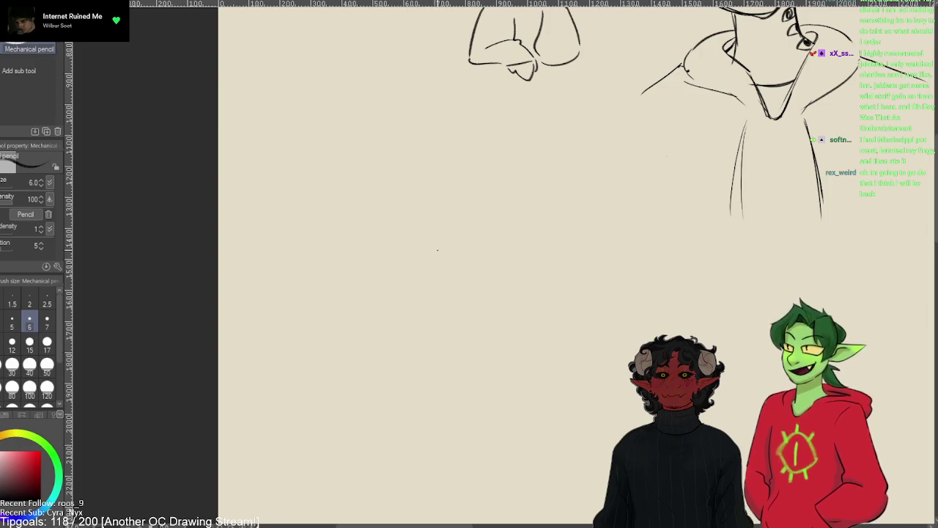
{"action": "key", "text": "space"}
{"action": "left_click_drag", "start_coordinate": [427, 245], "coordinate": [381, 215]}
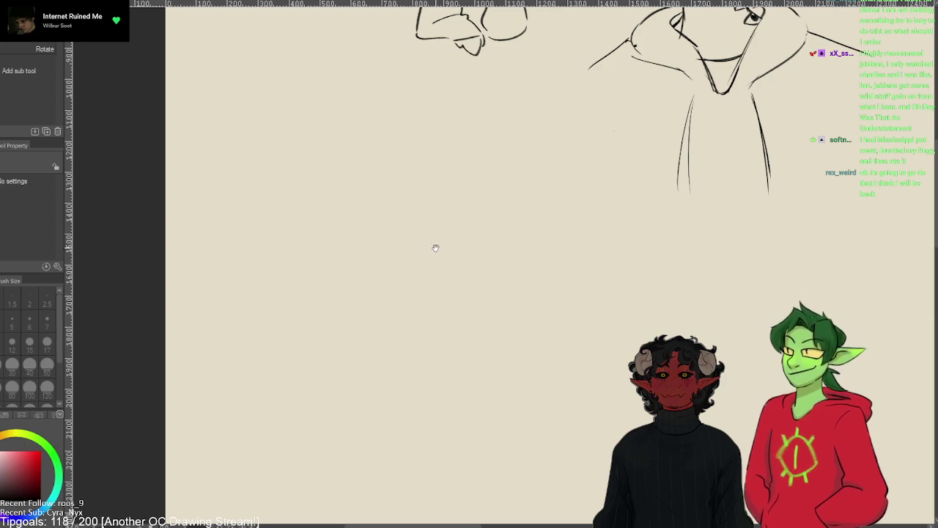
{"action": "mouse_move", "coordinate": [450, 243]}
{"action": "left_mouse_down"}
{"action": "mouse_move", "coordinate": [389, 179]}
{"action": "mouse_move", "coordinate": [360, 166]}
{"action": "left_mouse_up"}
{"action": "key", "text": "p"}
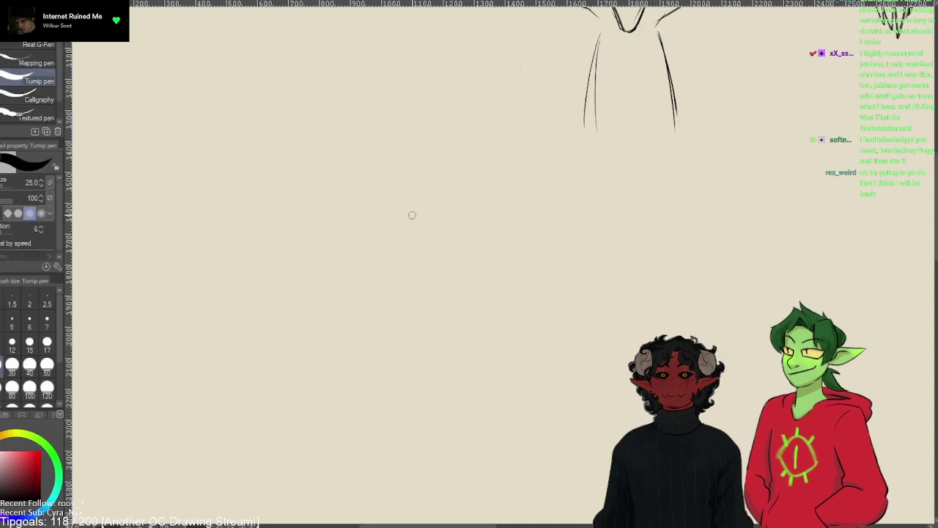
{"action": "key", "text": "p"}
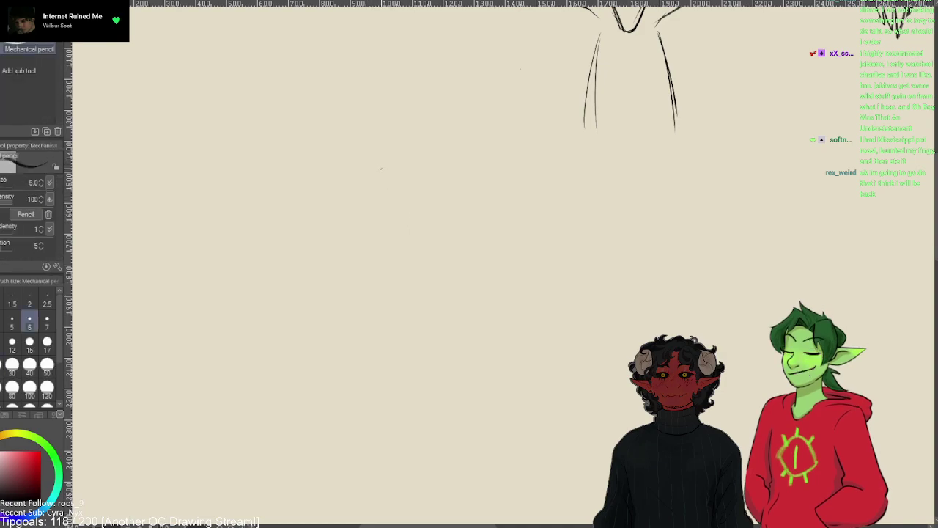
{"action": "mouse_move", "coordinate": [359, 105]}
{"action": "left_mouse_down"}
{"action": "mouse_move", "coordinate": [374, 177]}
{"action": "mouse_move", "coordinate": [331, 109]}
{"action": "mouse_move", "coordinate": [376, 112]}
{"action": "mouse_move", "coordinate": [395, 150]}
{"action": "mouse_move", "coordinate": [309, 132]}
{"action": "mouse_move", "coordinate": [367, 104]}
{"action": "left_mouse_up"}
{"action": "key", "text": "ctrl+z"}
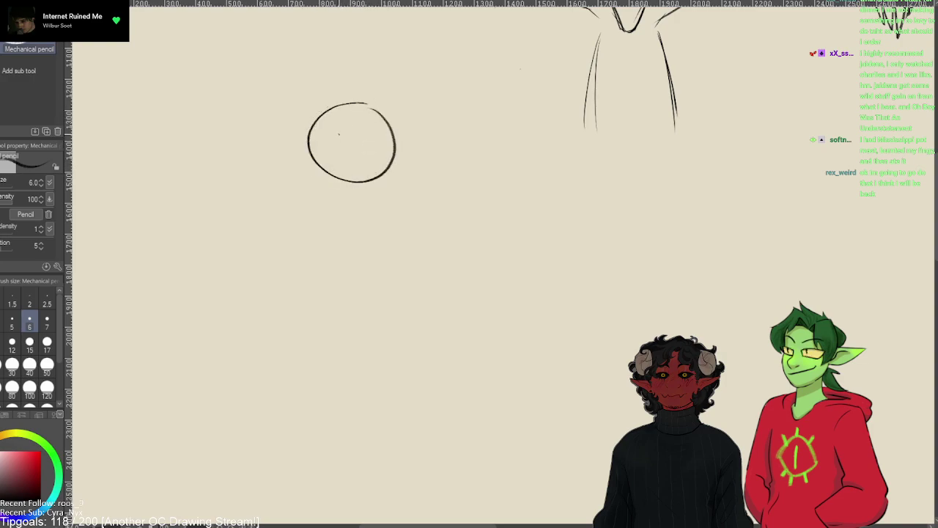
- Draw two half-lidded round eyes inside the head, and add tousled hair and a pointed ear around it
{"action": "mouse_move", "coordinate": [349, 145]}
{"action": "left_mouse_down"}
{"action": "mouse_move", "coordinate": [318, 126]}
{"action": "mouse_move", "coordinate": [351, 126]}
{"action": "mouse_move", "coordinate": [378, 152]}
{"action": "mouse_move", "coordinate": [388, 127]}
{"action": "mouse_move", "coordinate": [355, 129]}
{"action": "left_mouse_up"}
{"action": "mouse_move", "coordinate": [349, 86]}
{"action": "left_mouse_down"}
{"action": "mouse_move", "coordinate": [293, 103]}
{"action": "mouse_move", "coordinate": [300, 141]}
{"action": "mouse_move", "coordinate": [366, 82]}
{"action": "mouse_move", "coordinate": [392, 114]}
{"action": "left_mouse_up"}
{"action": "left_click_drag", "start_coordinate": [307, 138], "coordinate": [281, 152]}
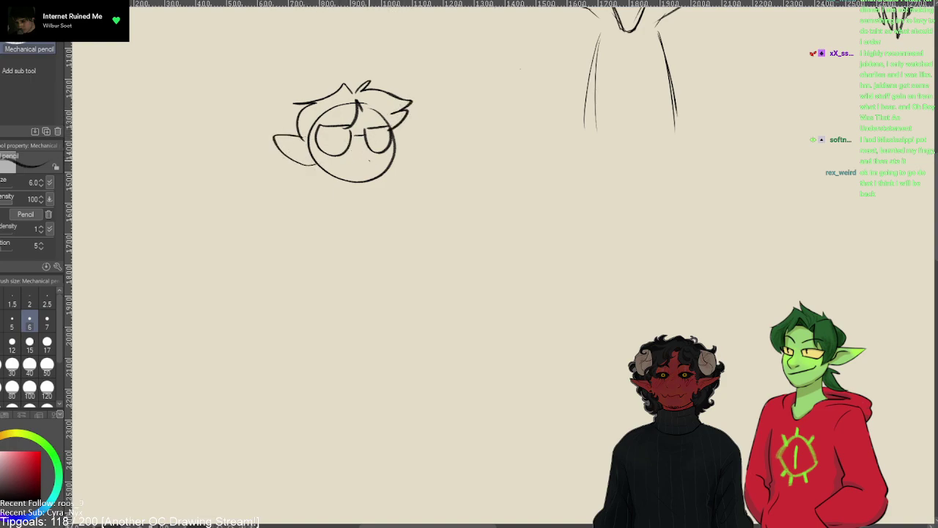
- Draw the flat smile, the small ponytail and neck, and a raised arm with a hand, undoing unwanted strokes
{"action": "left_click_drag", "start_coordinate": [379, 157], "coordinate": [344, 161]}
{"action": "mouse_move", "coordinate": [317, 165]}
{"action": "left_mouse_down"}
{"action": "mouse_move", "coordinate": [283, 180]}
{"action": "mouse_move", "coordinate": [301, 177]}
{"action": "mouse_move", "coordinate": [305, 194]}
{"action": "mouse_move", "coordinate": [325, 171]}
{"action": "mouse_move", "coordinate": [285, 193]}
{"action": "mouse_move", "coordinate": [326, 174]}
{"action": "mouse_move", "coordinate": [418, 170]}
{"action": "left_mouse_up"}
{"action": "key", "text": "ctrl+z"}
{"action": "key", "text": "ctrl+z"}
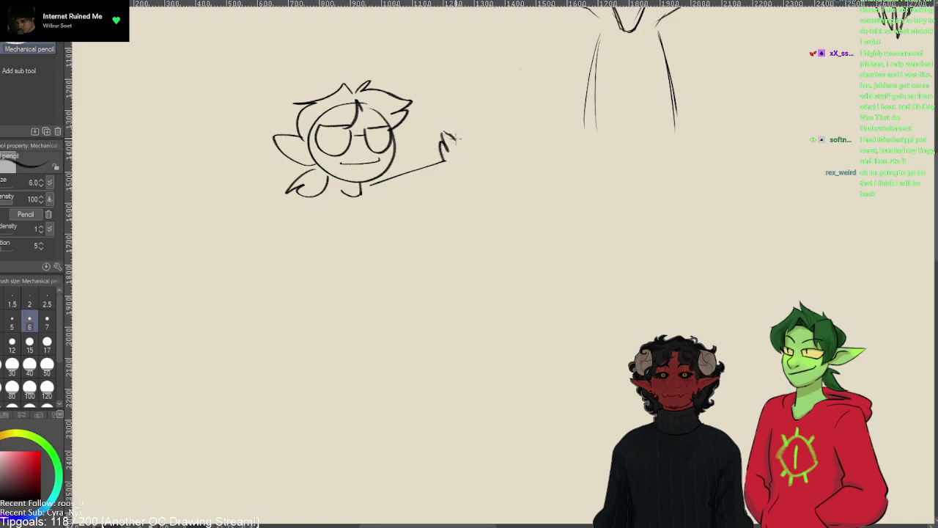
- Draw the raised arm's underside and cuff, and the torso with a bent lower arm, redoing the side lines
{"action": "left_click_drag", "start_coordinate": [443, 189], "coordinate": [395, 216]}
{"action": "key", "text": "ctrl+z"}
{"action": "left_click_drag", "start_coordinate": [384, 199], "coordinate": [427, 257]}
{"action": "left_click_drag", "start_coordinate": [336, 193], "coordinate": [305, 197]}
{"action": "key", "text": "ctrl+z"}
{"action": "key", "text": "ctrl+z"}
{"action": "left_click_drag", "start_coordinate": [383, 196], "coordinate": [423, 258]}
{"action": "left_click_drag", "start_coordinate": [339, 192], "coordinate": [341, 208]}
{"action": "left_click_drag", "start_coordinate": [309, 197], "coordinate": [305, 243]}
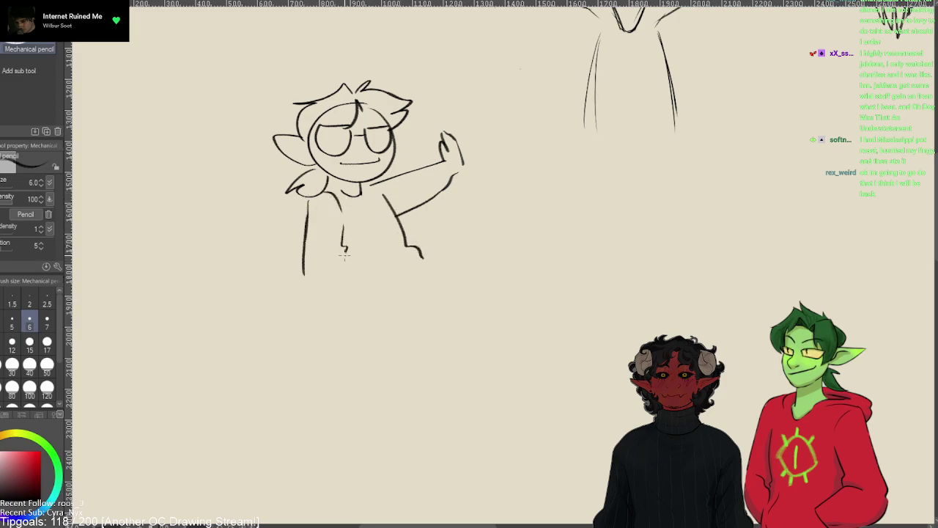
{"action": "mouse_move", "coordinate": [378, 271]}
{"action": "left_mouse_down"}
{"action": "mouse_move", "coordinate": [368, 295]}
{"action": "mouse_move", "coordinate": [303, 283]}
{"action": "left_mouse_up"}
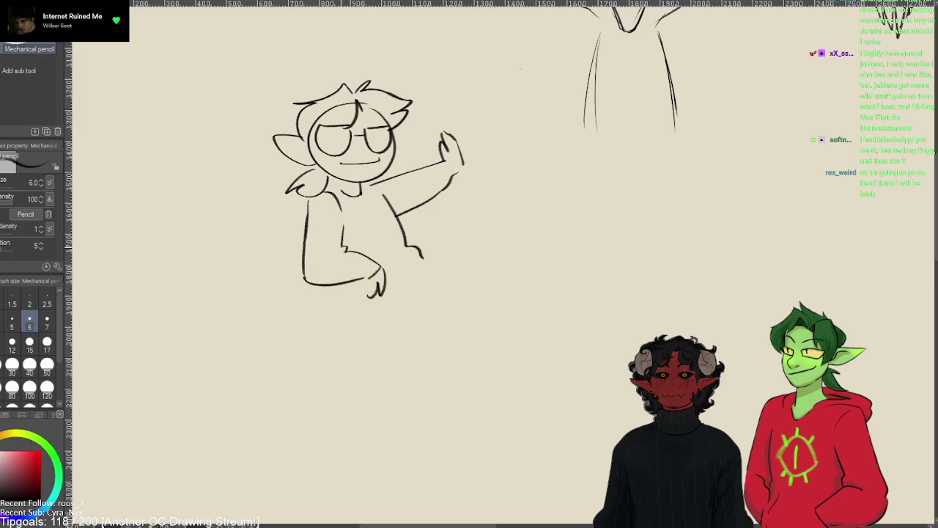
{"action": "left_click_drag", "start_coordinate": [445, 158], "coordinate": [452, 189]}
- Erase both eyes and the head circle crossing the hair with the Hard eraser, reduced to size 40, and return to the Mechanical pencil
{"action": "key", "text": "e"}
{"action": "left_click_drag", "start_coordinate": [358, 146], "coordinate": [327, 132]}
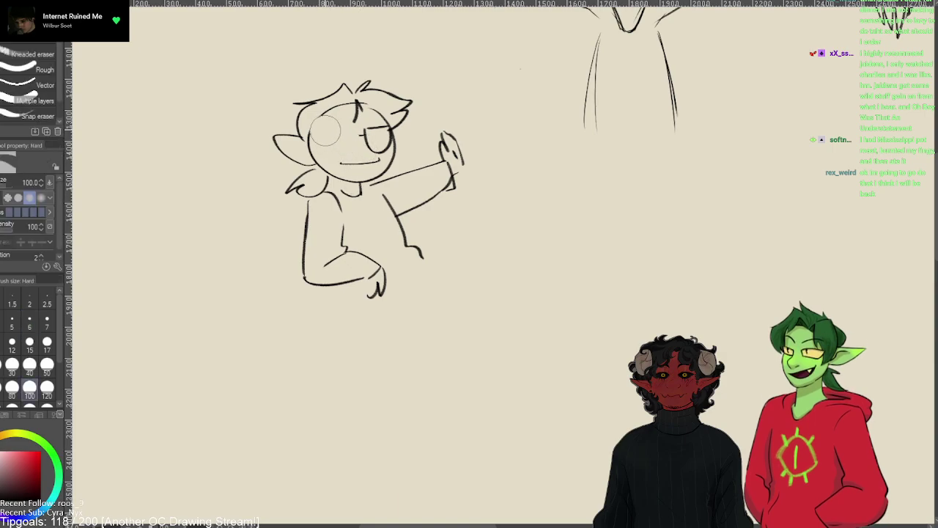
{"action": "key", "text": "bracketleft"}
{"action": "key", "text": "bracketleft"}
{"action": "key", "text": "bracketleft"}
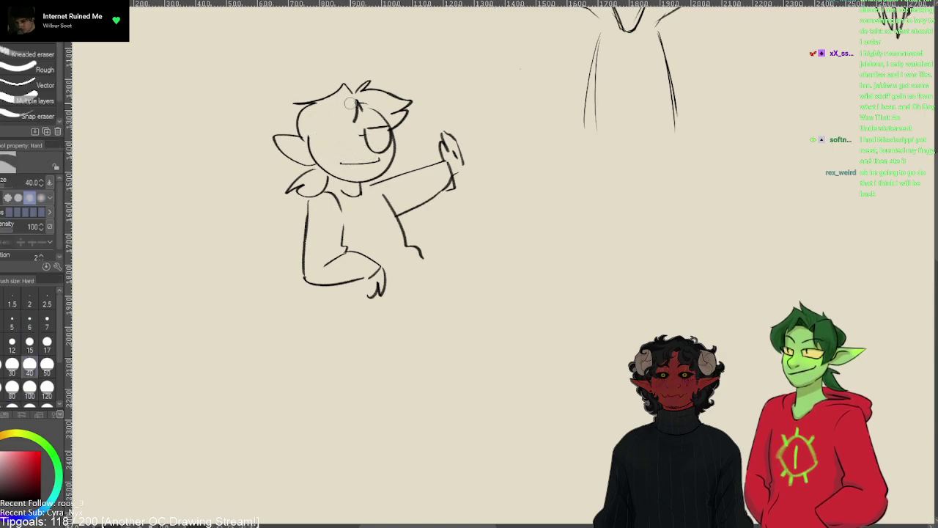
{"action": "mouse_move", "coordinate": [385, 126]}
{"action": "left_mouse_down"}
{"action": "mouse_move", "coordinate": [375, 140]}
{"action": "mouse_move", "coordinate": [362, 134]}
{"action": "left_mouse_up"}
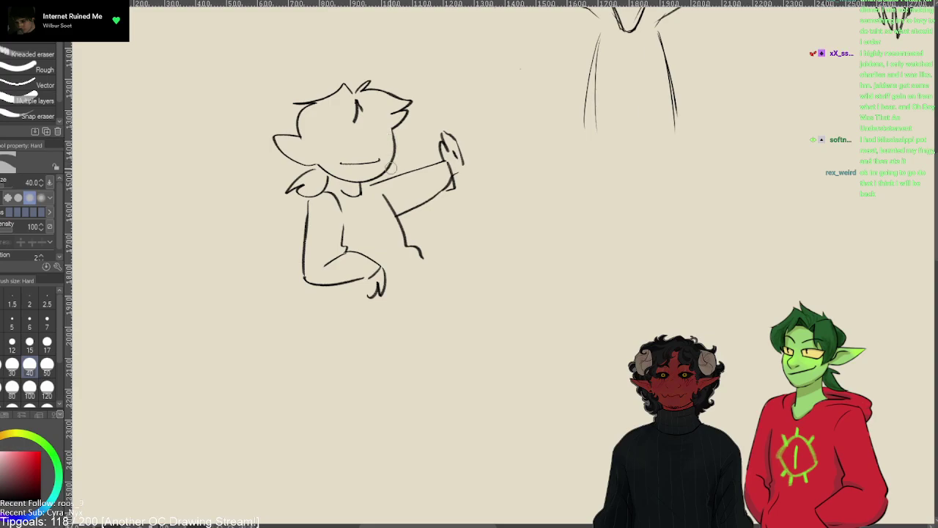
{"action": "key", "text": "p"}
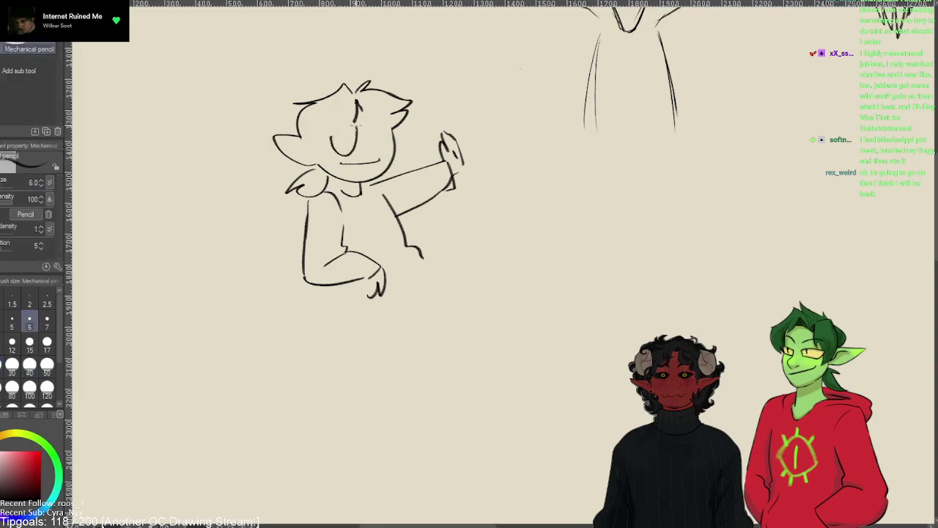
- Try to redraw the eyes as flat-topped lenses on the emptied face
{"action": "left_click_drag", "start_coordinate": [353, 131], "coordinate": [399, 124]}
{"action": "left_click_drag", "start_coordinate": [368, 143], "coordinate": [376, 149]}
{"action": "key", "text": "ctrl+z"}
{"action": "key", "text": "ctrl+z"}
{"action": "key", "text": "ctrl+z"}
{"action": "key", "text": "ctrl+z"}
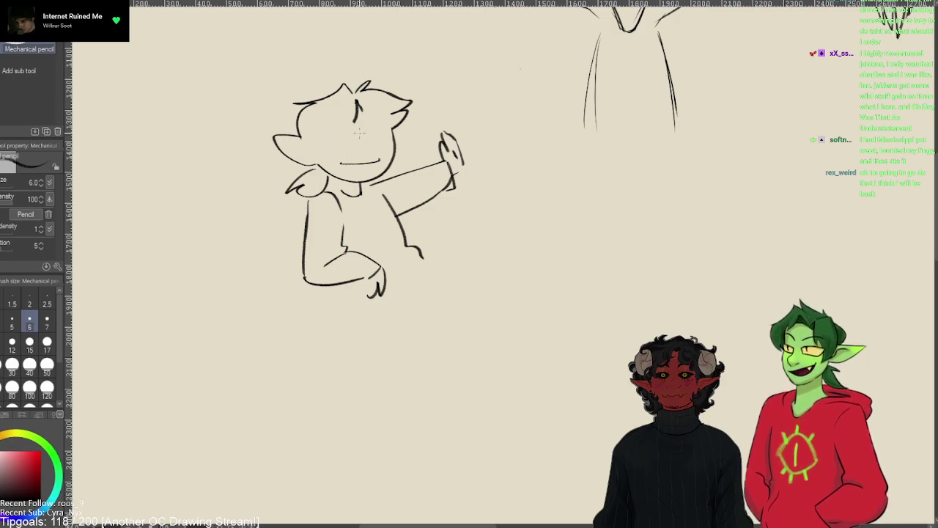
{"action": "mouse_move", "coordinate": [329, 142]}
{"action": "left_mouse_down"}
{"action": "mouse_move", "coordinate": [359, 143]}
{"action": "mouse_move", "coordinate": [359, 133]}
{"action": "left_mouse_up"}
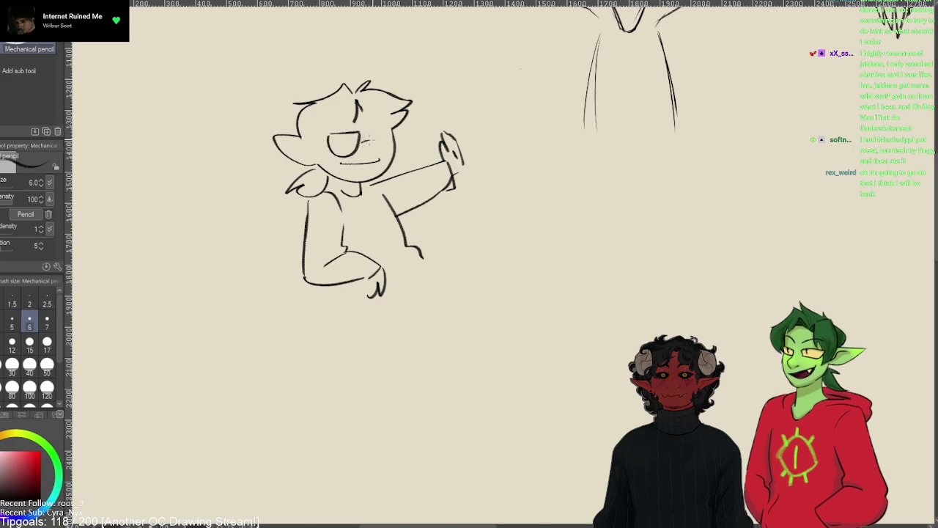
{"action": "key", "text": "ctrl+z"}
{"action": "key", "text": "ctrl+z"}
{"action": "left_click_drag", "start_coordinate": [391, 133], "coordinate": [394, 154]}
{"action": "key", "text": "ctrl+z"}
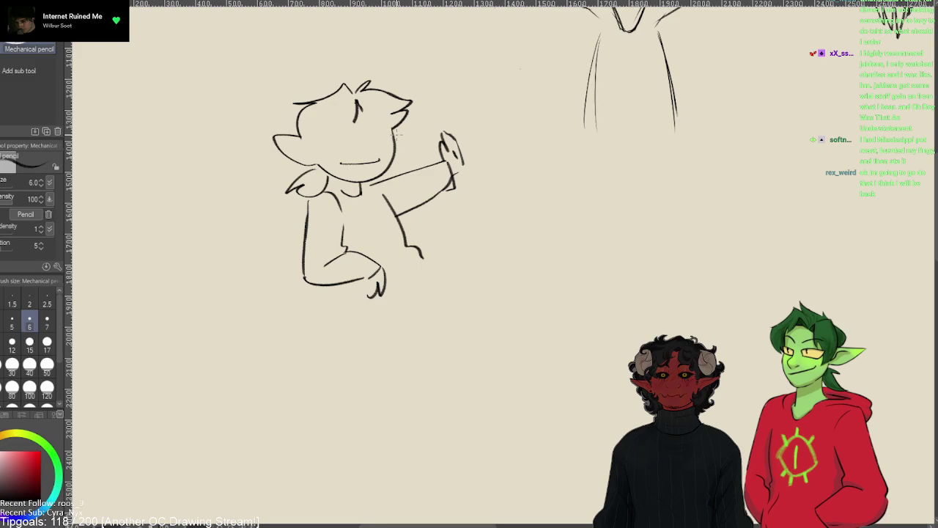
- Draw flat-topped glasses joined by a bridge, undoing unwanted strokes, and add a side hair lock, inner ear line and collar line
{"action": "left_click_drag", "start_coordinate": [356, 141], "coordinate": [362, 151]}
{"action": "key", "text": "ctrl+z"}
{"action": "key", "text": "ctrl+z"}
{"action": "key", "text": "ctrl+z"}
{"action": "left_click_drag", "start_coordinate": [363, 139], "coordinate": [328, 132]}
{"action": "key", "text": "ctrl+z"}
{"action": "key", "text": "ctrl+z"}
{"action": "key", "text": "ctrl+z"}
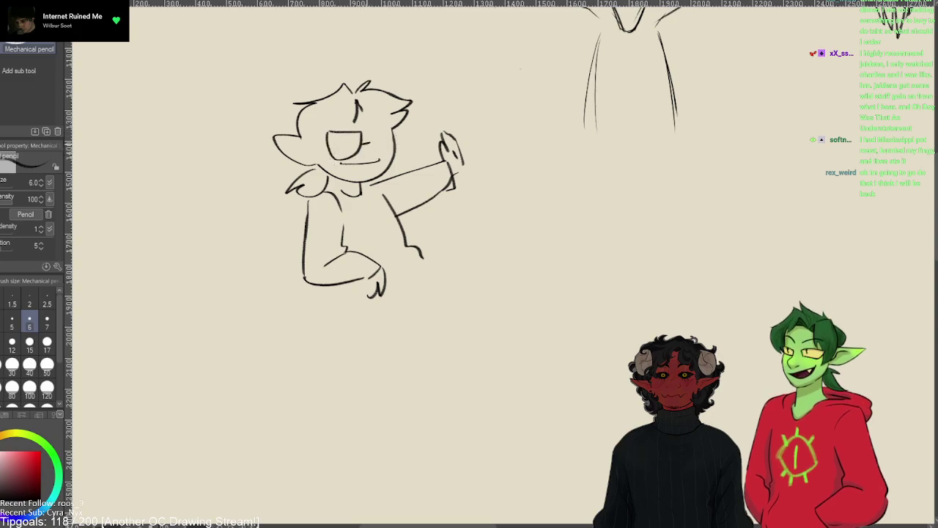
{"action": "left_click_drag", "start_coordinate": [360, 144], "coordinate": [401, 147]}
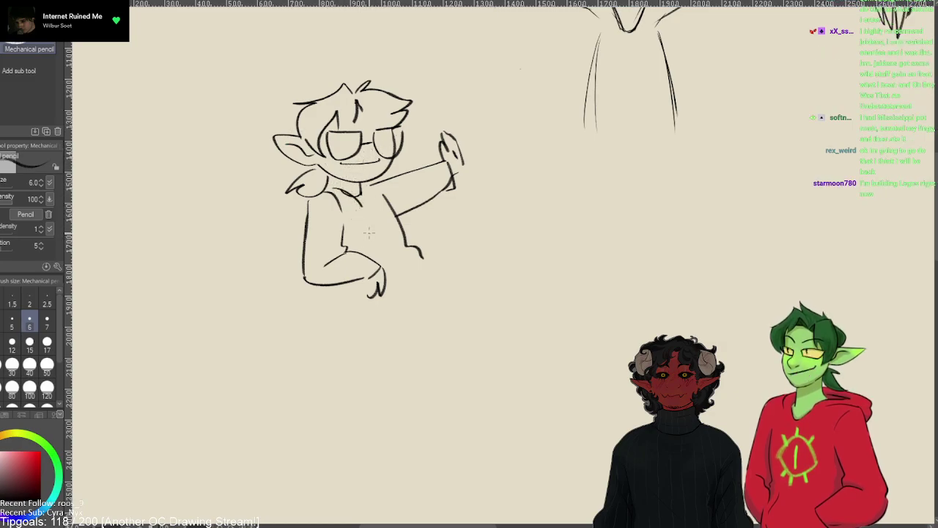
- Clean up the neckline and the line inside the far lens with the Hard eraser at size 17, and pencil in collar and fringe strokes
{"action": "key", "text": "e"}
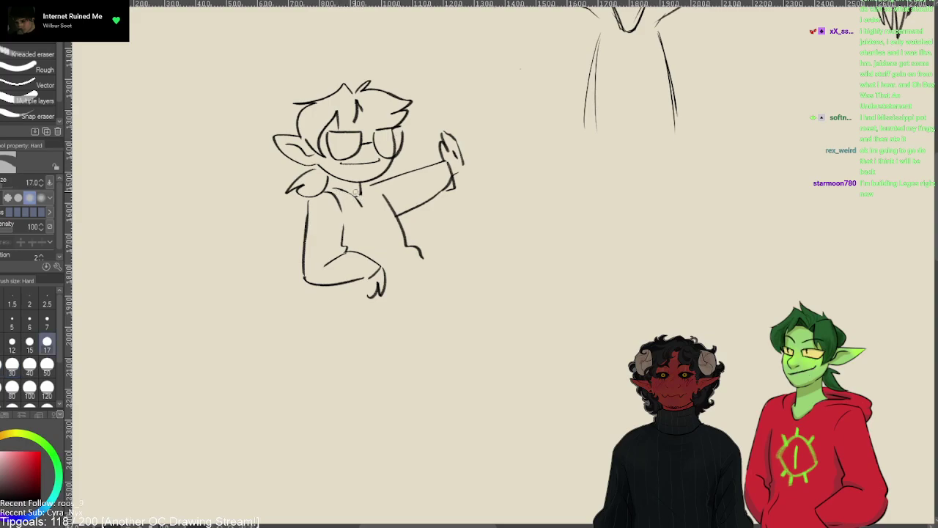
{"action": "key", "text": "p"}
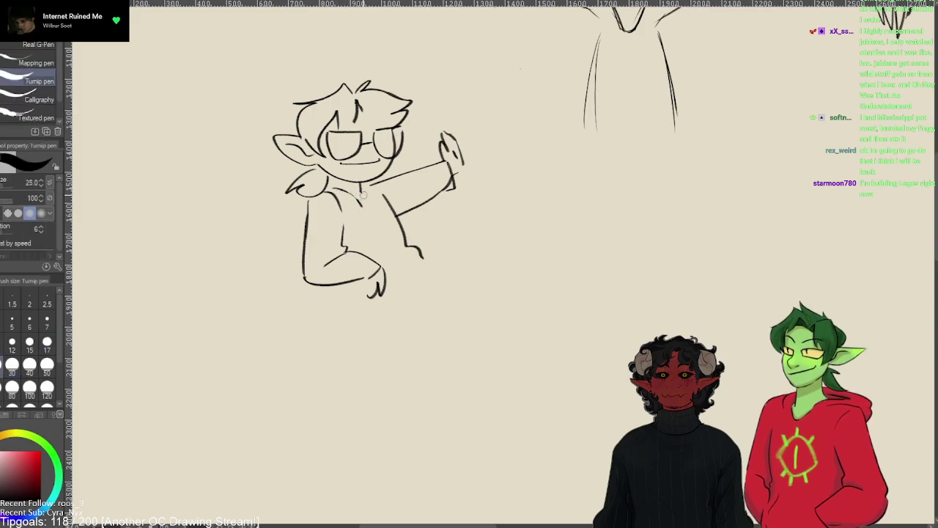
{"action": "key", "text": "p"}
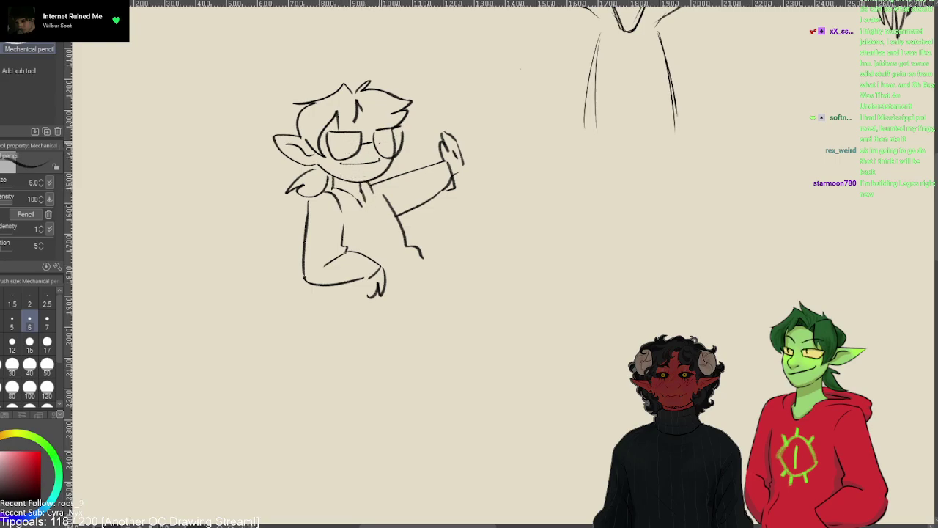
{"action": "key", "text": "e"}
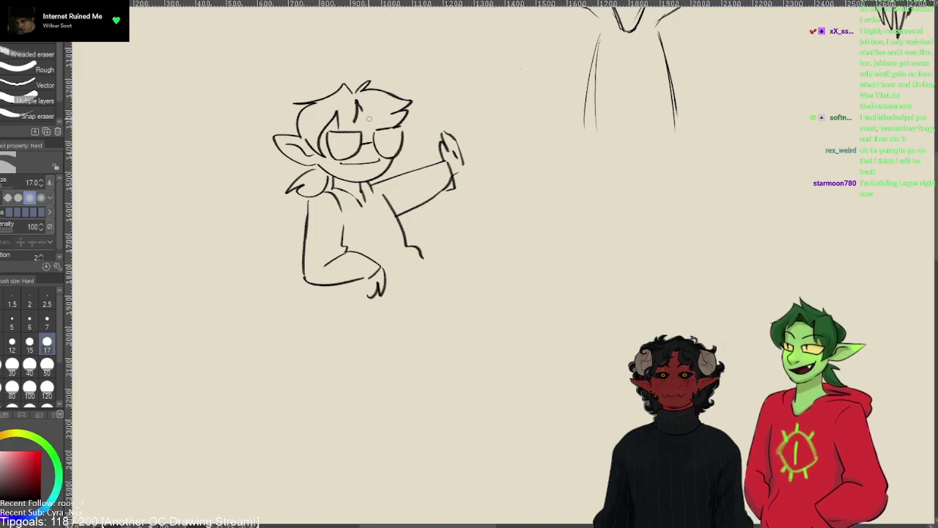
{"action": "key", "text": "p"}
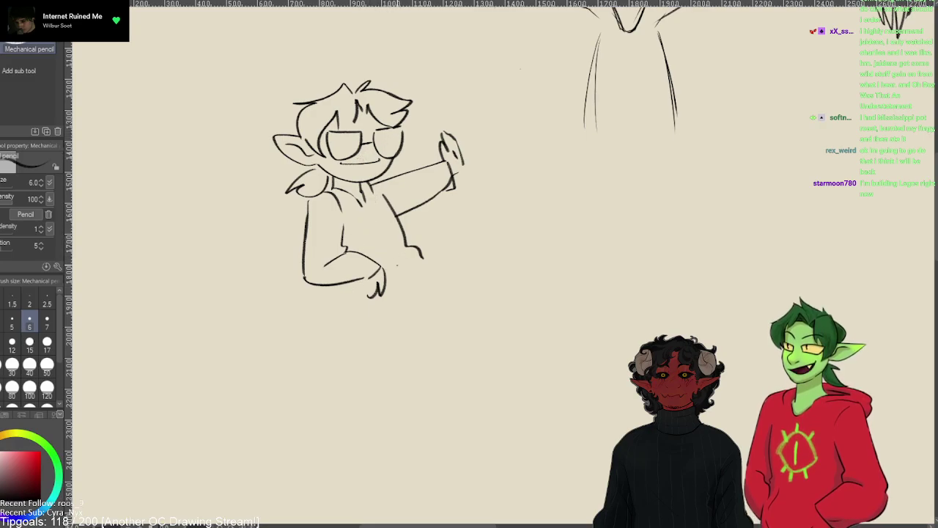
- Draw a slit-eye emblem with short rays on the chest, and rework the raised hand's palm and the arm's upper edge
{"action": "mouse_move", "coordinate": [370, 202]}
{"action": "left_mouse_down"}
{"action": "mouse_move", "coordinate": [357, 233]}
{"action": "mouse_move", "coordinate": [377, 213]}
{"action": "left_mouse_up"}
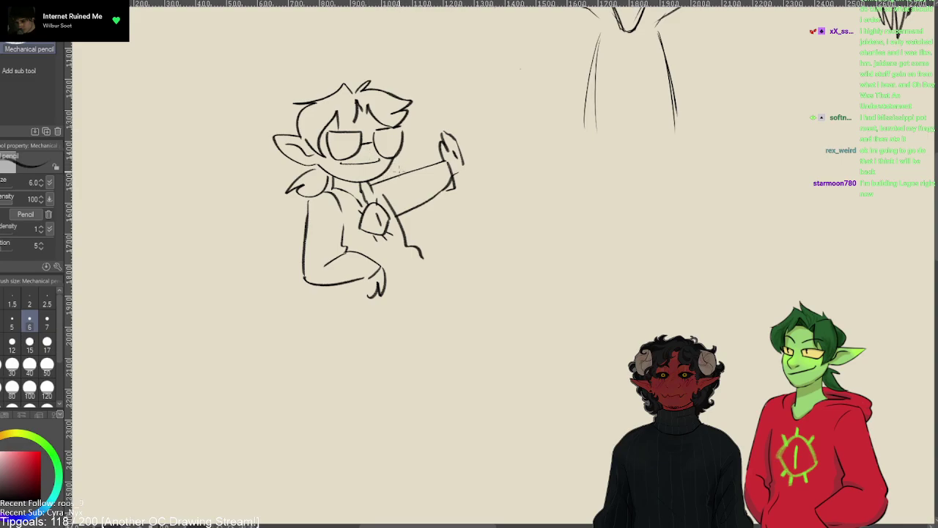
{"action": "key", "text": "e"}
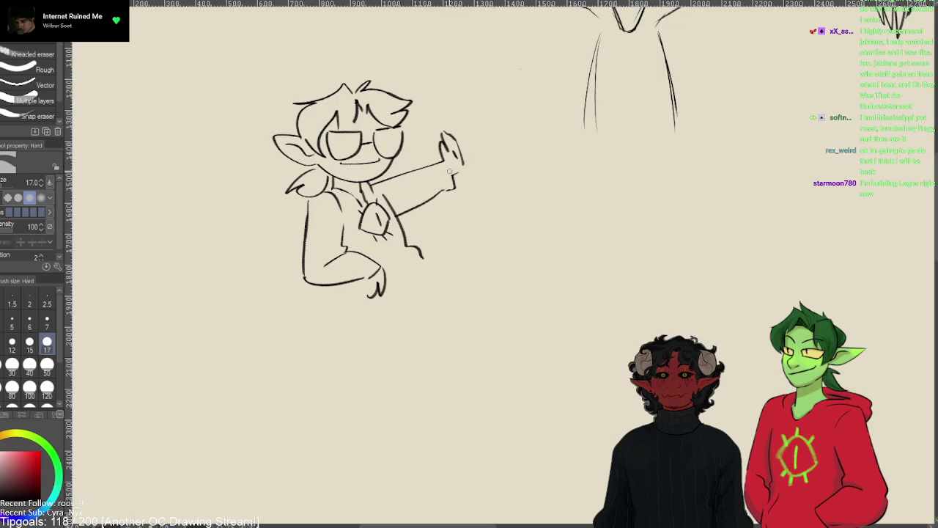
{"action": "key", "text": "p"}
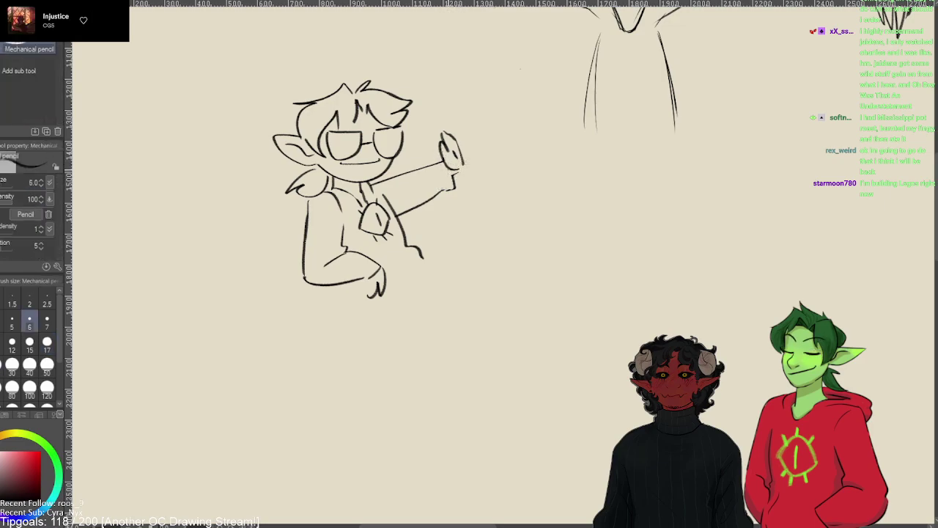
{"action": "key", "text": "e"}
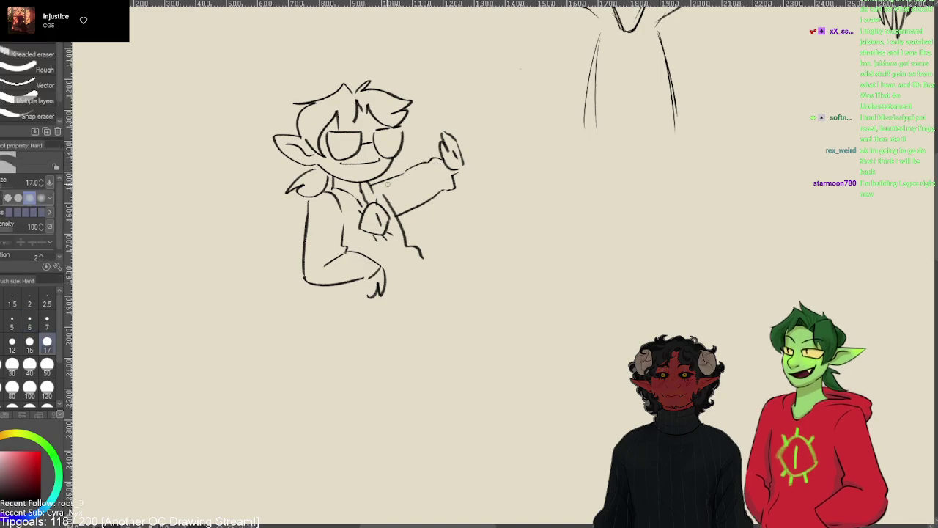
{"action": "key", "text": "p"}
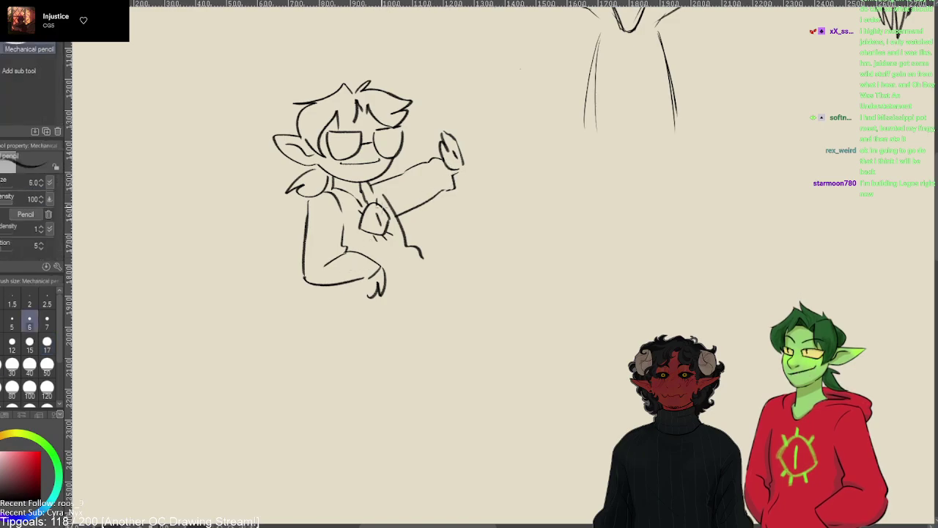
- Try clearing the whole waving figure from the canvas
{"action": "key", "text": "e"}
{"action": "mouse_move", "coordinate": [386, 141]}
{"action": "left_mouse_down"}
{"action": "mouse_move", "coordinate": [408, 173]}
{"action": "mouse_move", "coordinate": [444, 183]}
{"action": "mouse_move", "coordinate": [471, 167]}
{"action": "mouse_move", "coordinate": [421, 185]}
{"action": "mouse_move", "coordinate": [437, 233]}
{"action": "mouse_move", "coordinate": [377, 243]}
{"action": "left_mouse_up"}
{"action": "key", "text": "p"}
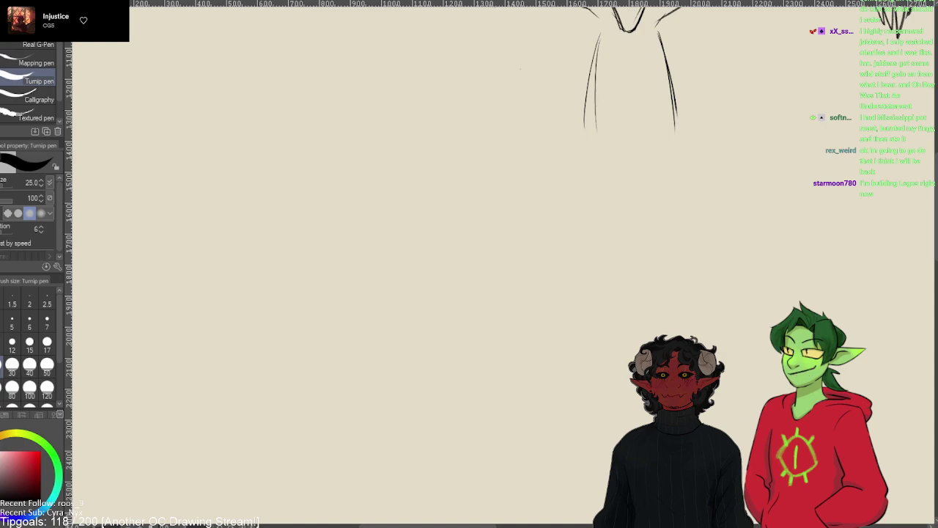
{"action": "key", "text": "ctrl+z"}
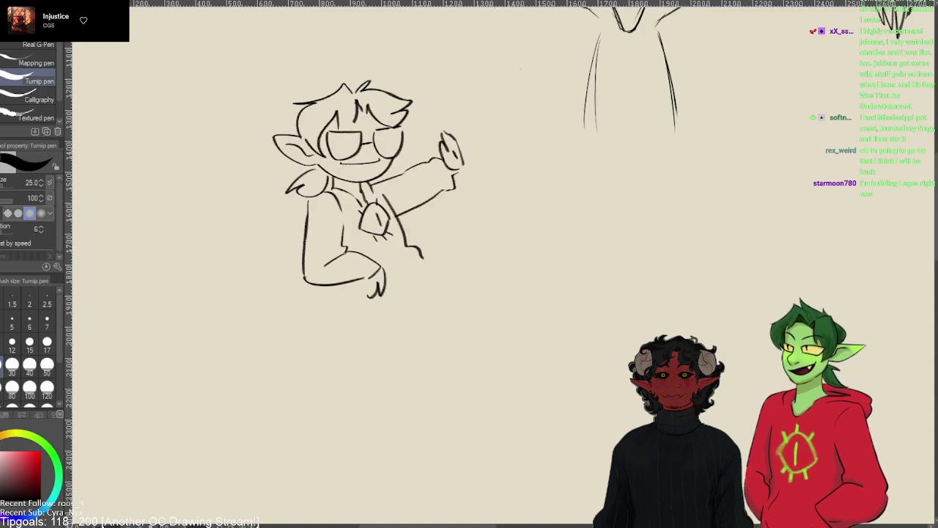
- Switch to the Mechanical pencil at size 6 for the blank canvas area beside the horned creature
{"action": "key", "text": "space"}
{"action": "left_click_drag", "start_coordinate": [465, 203], "coordinate": [147, 190]}
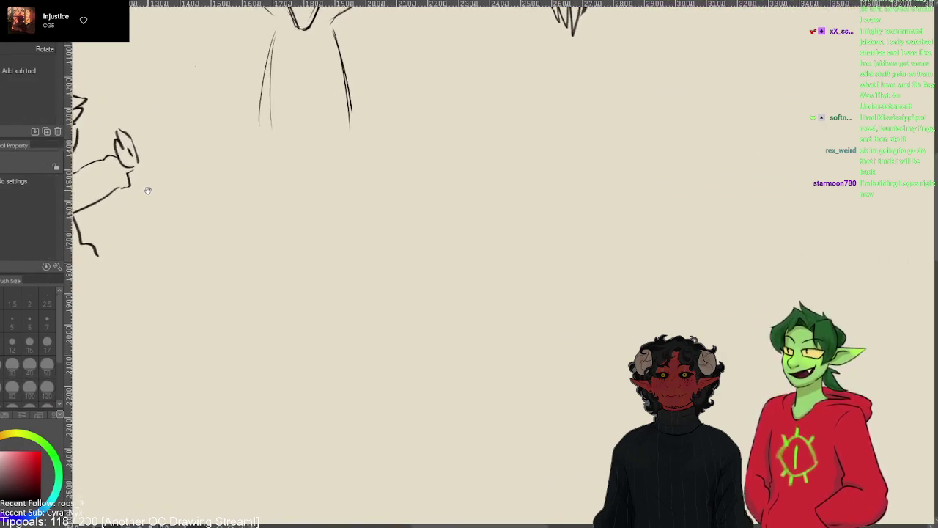
{"action": "mouse_move", "coordinate": [429, 209]}
{"action": "left_mouse_down"}
{"action": "mouse_move", "coordinate": [403, 168]}
{"action": "mouse_move", "coordinate": [529, 228]}
{"action": "mouse_move", "coordinate": [261, 184]}
{"action": "left_mouse_up"}
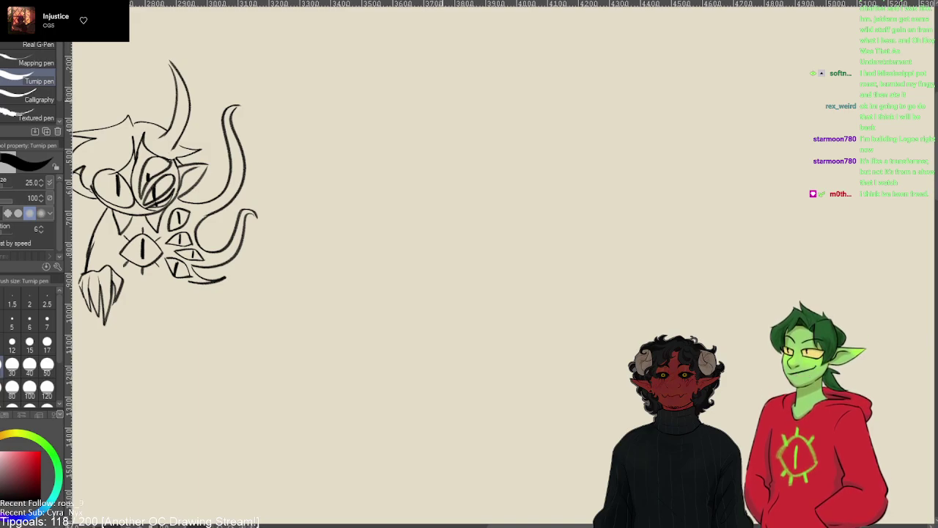
{"action": "key", "text": "p"}
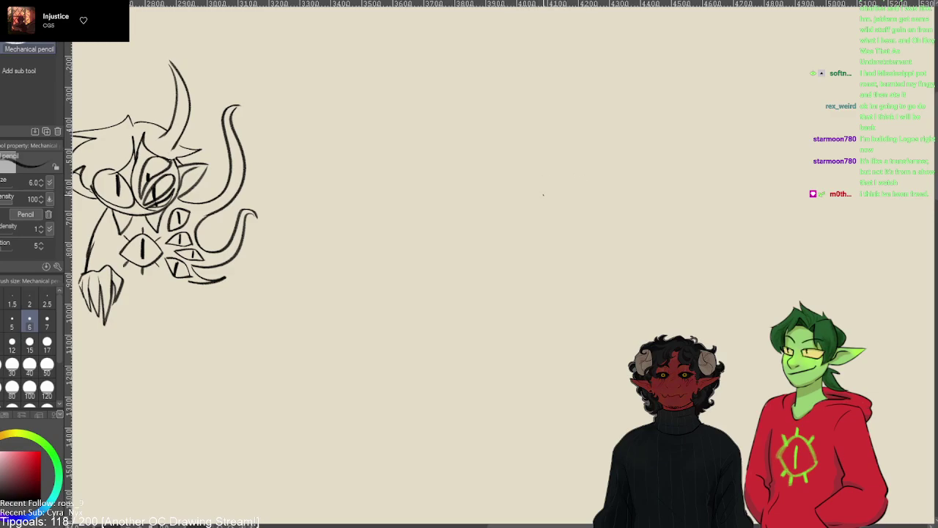
- Try a wide oval of separate arcs with a double-lobed curl at one end, and undo all but the upper arc
{"action": "mouse_move", "coordinate": [551, 152]}
{"action": "left_mouse_down"}
{"action": "mouse_move", "coordinate": [570, 175]}
{"action": "mouse_move", "coordinate": [459, 189]}
{"action": "mouse_move", "coordinate": [548, 152]}
{"action": "left_mouse_up"}
{"action": "key", "text": "ctrl+z"}
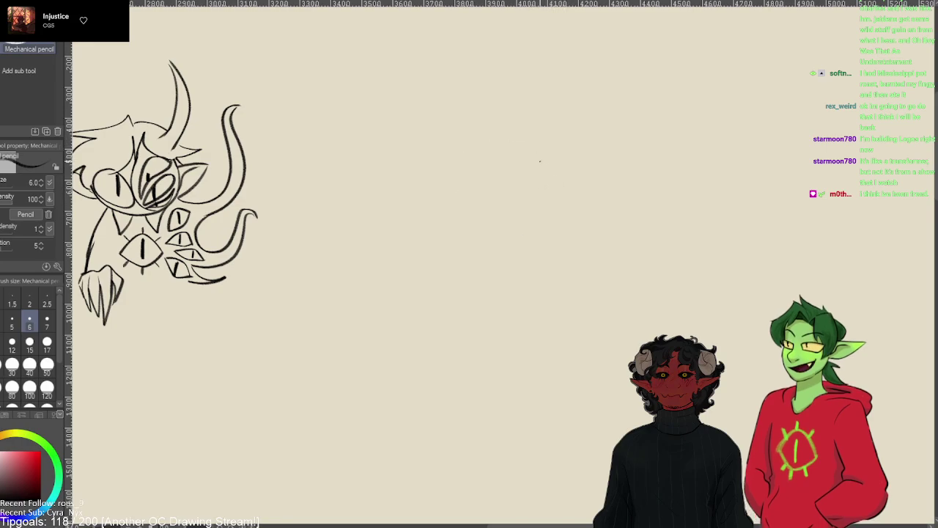
{"action": "mouse_move", "coordinate": [546, 134]}
{"action": "left_mouse_down"}
{"action": "mouse_move", "coordinate": [570, 188]}
{"action": "mouse_move", "coordinate": [555, 155]}
{"action": "mouse_move", "coordinate": [469, 150]}
{"action": "mouse_move", "coordinate": [433, 219]}
{"action": "left_mouse_up"}
{"action": "key", "text": "ctrl+z"}
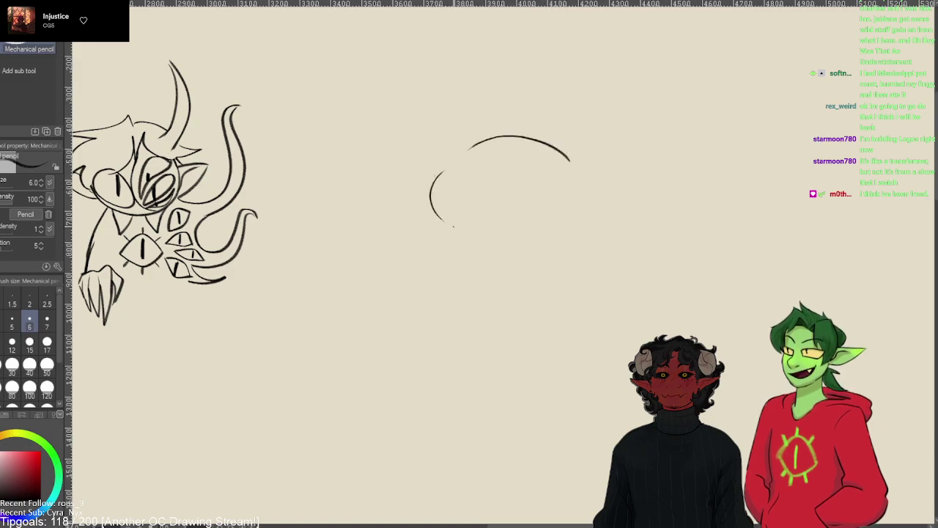
{"action": "left_click_drag", "start_coordinate": [570, 210], "coordinate": [495, 248]}
{"action": "key", "text": "ctrl+z"}
{"action": "left_click_drag", "start_coordinate": [570, 222], "coordinate": [460, 255]}
{"action": "key", "text": "ctrl+z"}
{"action": "mouse_move", "coordinate": [571, 223]}
{"action": "left_mouse_down"}
{"action": "mouse_move", "coordinate": [528, 251]}
{"action": "mouse_move", "coordinate": [466, 236]}
{"action": "left_mouse_up"}
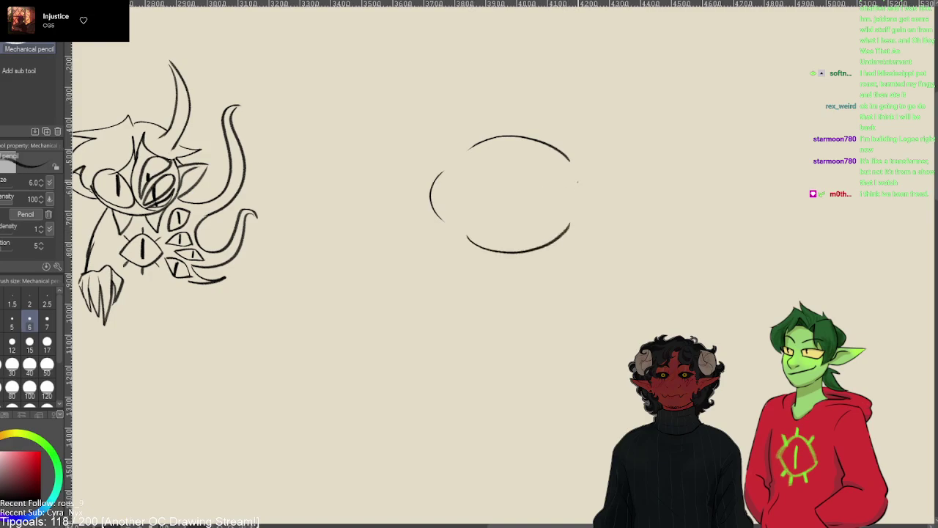
{"action": "mouse_move", "coordinate": [557, 179]}
{"action": "left_mouse_down"}
{"action": "mouse_move", "coordinate": [570, 206]}
{"action": "mouse_move", "coordinate": [556, 175]}
{"action": "mouse_move", "coordinate": [593, 189]}
{"action": "mouse_move", "coordinate": [566, 174]}
{"action": "mouse_move", "coordinate": [592, 208]}
{"action": "mouse_move", "coordinate": [583, 210]}
{"action": "left_mouse_up"}
{"action": "key", "text": "ctrl+z"}
{"action": "key", "text": "ctrl+z"}
{"action": "key", "text": "ctrl+z"}
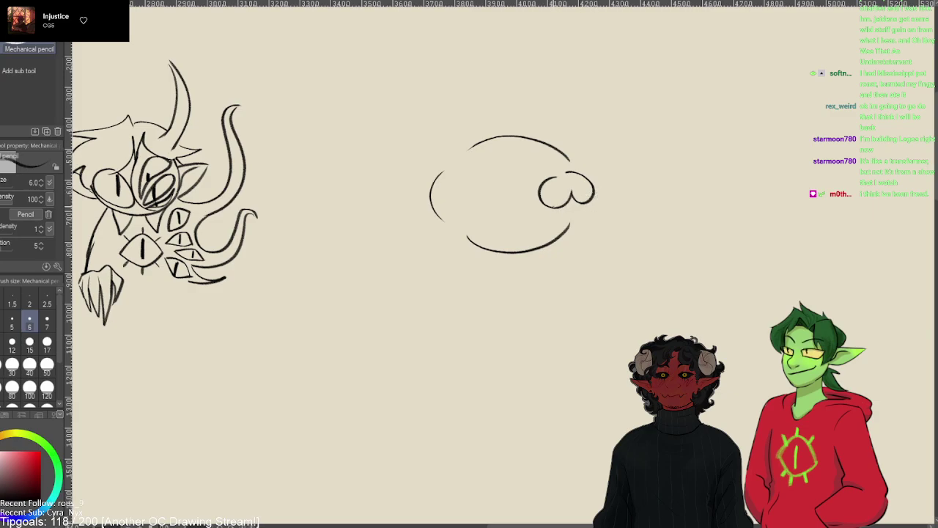
{"action": "key", "text": "ctrl+z"}
{"action": "key", "text": "ctrl+z"}
{"action": "key", "text": "ctrl+z"}
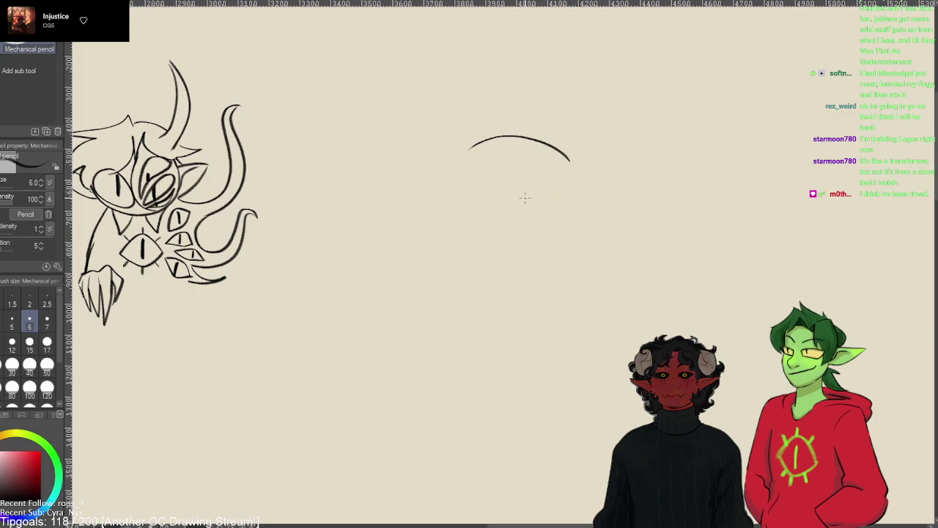
- Try several curved sides beneath the upper arc to form a rounded head, and undo the whole outline
{"action": "left_click_drag", "start_coordinate": [448, 155], "coordinate": [472, 246]}
{"action": "mouse_move", "coordinate": [578, 181]}
{"action": "left_mouse_down"}
{"action": "mouse_move", "coordinate": [579, 232]}
{"action": "mouse_move", "coordinate": [520, 260]}
{"action": "left_mouse_up"}
{"action": "key", "text": "ctrl+z"}
{"action": "key", "text": "ctrl+z"}
{"action": "left_click_drag", "start_coordinate": [578, 185], "coordinate": [492, 250]}
{"action": "left_click_drag", "start_coordinate": [445, 166], "coordinate": [474, 238]}
{"action": "key", "text": "ctrl+z"}
{"action": "key", "text": "ctrl+z"}
{"action": "left_click_drag", "start_coordinate": [585, 181], "coordinate": [509, 256]}
{"action": "mouse_move", "coordinate": [450, 163]}
{"action": "left_mouse_down"}
{"action": "mouse_move", "coordinate": [440, 201]}
{"action": "mouse_move", "coordinate": [508, 256]}
{"action": "left_mouse_up"}
{"action": "key", "text": "ctrl+z"}
{"action": "key", "text": "ctrl+z"}
{"action": "key", "text": "ctrl+z"}
{"action": "key", "text": "ctrl+z"}
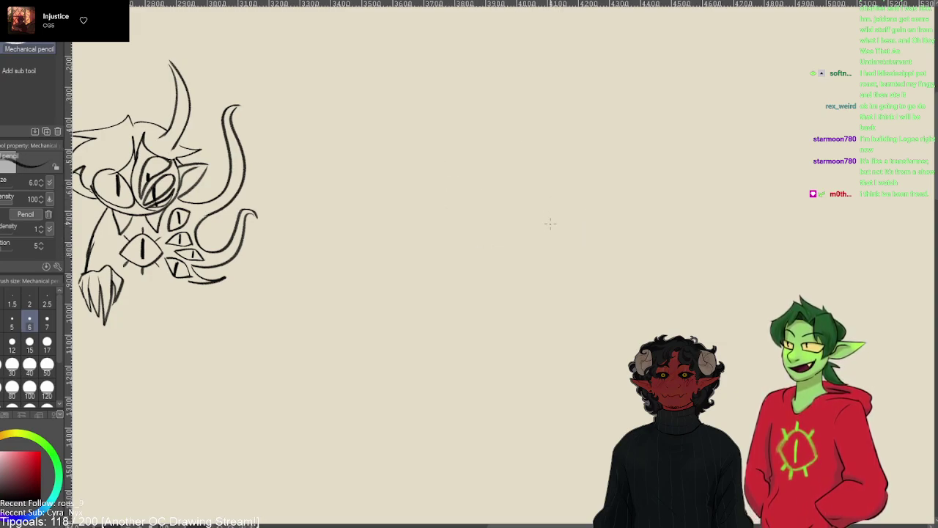
- Try a cloud-shaped head outline with two large round eyes and small pupils, and undo the entire doodle
{"action": "mouse_move", "coordinate": [518, 168]}
{"action": "left_mouse_down"}
{"action": "mouse_move", "coordinate": [415, 126]}
{"action": "mouse_move", "coordinate": [520, 85]}
{"action": "mouse_move", "coordinate": [522, 152]}
{"action": "left_mouse_up"}
{"action": "left_click_drag", "start_coordinate": [455, 111], "coordinate": [455, 111]}
{"action": "left_click_drag", "start_coordinate": [505, 109], "coordinate": [502, 110]}
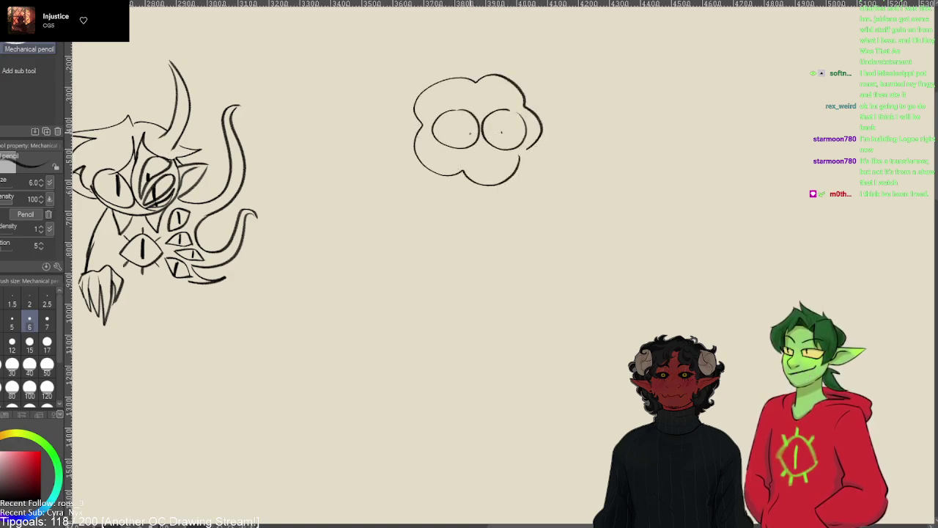
{"action": "left_click_drag", "start_coordinate": [462, 124], "coordinate": [493, 131]}
{"action": "key", "text": "ctrl+z"}
{"action": "key", "text": "ctrl+z"}
{"action": "key", "text": "ctrl+z"}
{"action": "key", "text": "ctrl+z"}
{"action": "key", "text": "ctrl+z"}
{"action": "key", "text": "ctrl+z"}
{"action": "key", "text": "ctrl+z"}
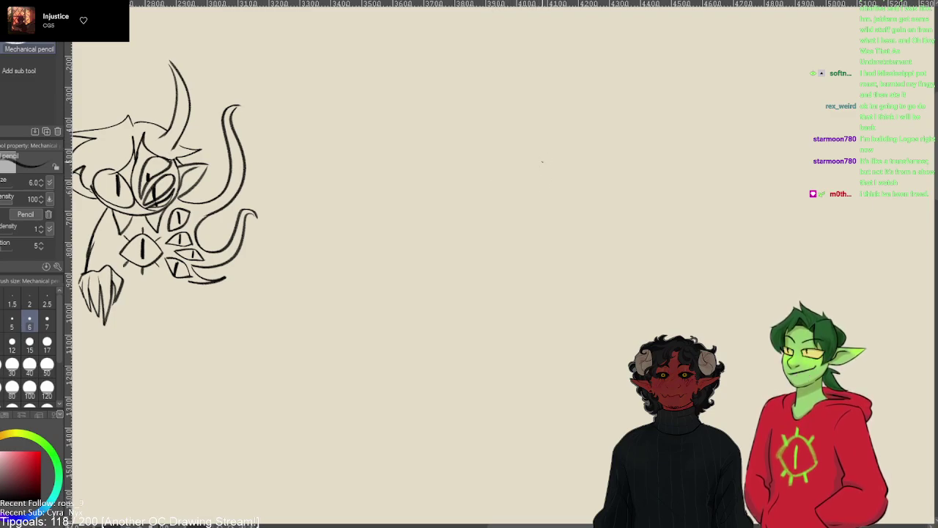
{"action": "mouse_move", "coordinate": [578, 201]}
{"action": "left_mouse_down"}
{"action": "mouse_move", "coordinate": [555, 130]}
{"action": "mouse_move", "coordinate": [424, 124]}
{"action": "mouse_move", "coordinate": [388, 236]}
{"action": "left_mouse_up"}
{"action": "mouse_move", "coordinate": [577, 205]}
{"action": "left_mouse_down"}
{"action": "mouse_move", "coordinate": [469, 245]}
{"action": "mouse_move", "coordinate": [415, 247]}
{"action": "mouse_move", "coordinate": [476, 378]}
{"action": "mouse_move", "coordinate": [505, 308]}
{"action": "mouse_move", "coordinate": [419, 253]}
{"action": "left_mouse_up"}
{"action": "mouse_move", "coordinate": [548, 204]}
{"action": "left_mouse_down"}
{"action": "mouse_move", "coordinate": [460, 206]}
{"action": "mouse_move", "coordinate": [522, 220]}
{"action": "mouse_move", "coordinate": [546, 206]}
{"action": "mouse_move", "coordinate": [516, 156]}
{"action": "left_mouse_up"}
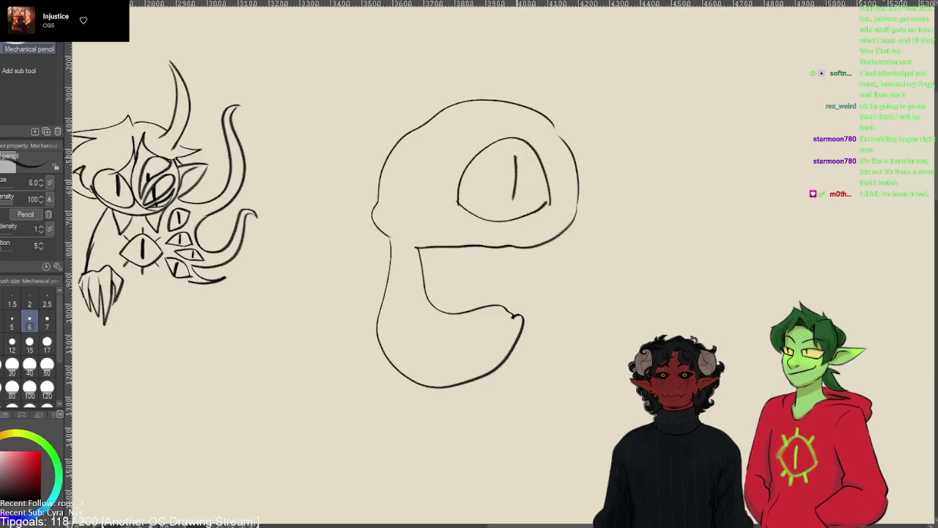
{"action": "left_click_drag", "start_coordinate": [563, 136], "coordinate": [533, 104]}
{"action": "left_click_drag", "start_coordinate": [469, 117], "coordinate": [430, 122]}
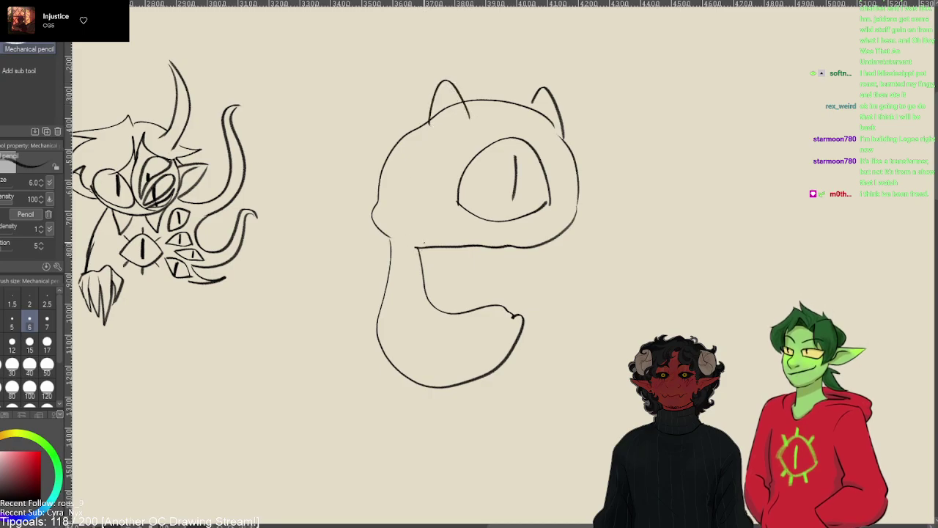
{"action": "key", "text": "ctrl+z"}
{"action": "key", "text": "ctrl+z"}
{"action": "key", "text": "ctrl+z"}
{"action": "key", "text": "ctrl+z"}
{"action": "key", "text": "ctrl+z"}
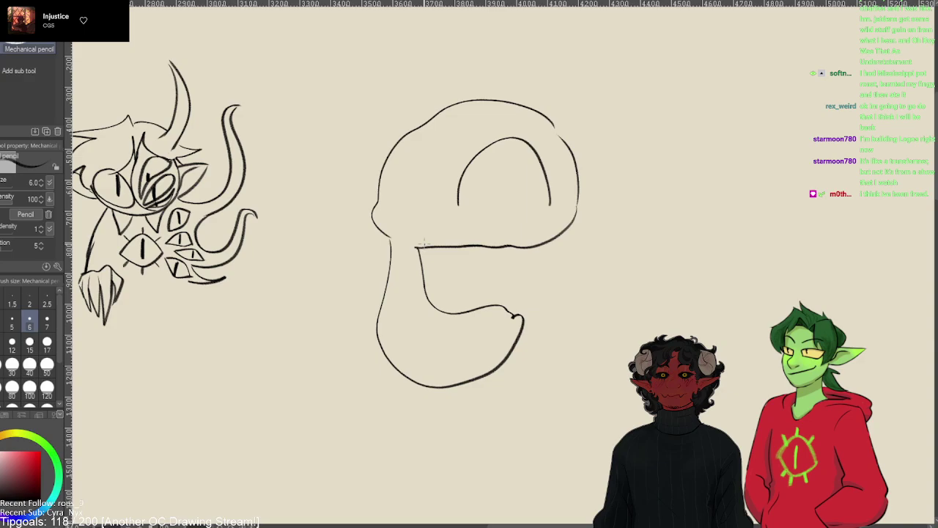
{"action": "key", "text": "ctrl+z"}
{"action": "key", "text": "ctrl+z"}
{"action": "key", "text": "ctrl+z"}
{"action": "key", "text": "ctrl+z"}
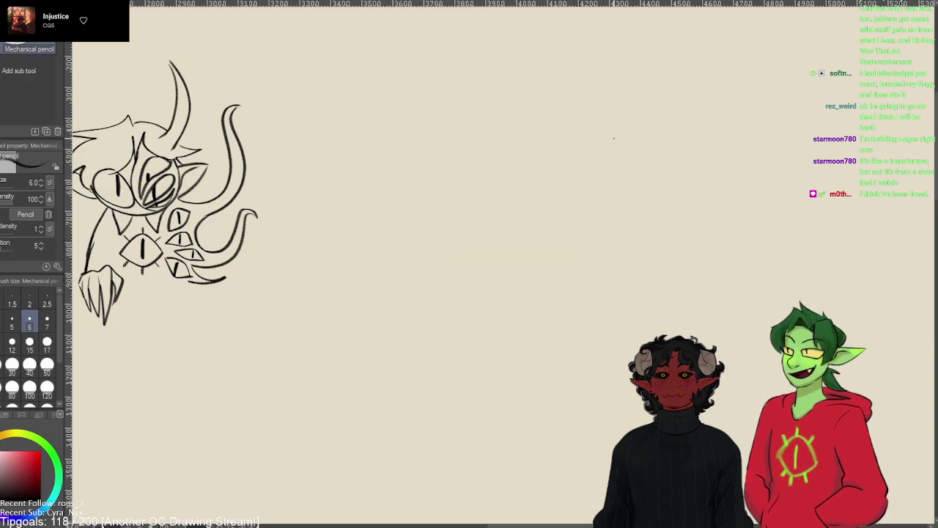
- Sketch an S-curved snake with a tapering tail, a rounded head and one large eye on the empty canvas
{"action": "mouse_move", "coordinate": [642, 157]}
{"action": "left_mouse_down"}
{"action": "mouse_move", "coordinate": [551, 272]}
{"action": "mouse_move", "coordinate": [372, 173]}
{"action": "left_mouse_up"}
{"action": "mouse_move", "coordinate": [641, 156]}
{"action": "left_mouse_down"}
{"action": "mouse_move", "coordinate": [492, 121]}
{"action": "mouse_move", "coordinate": [364, 300]}
{"action": "left_mouse_up"}
{"action": "mouse_move", "coordinate": [376, 175]}
{"action": "left_mouse_down"}
{"action": "mouse_move", "coordinate": [328, 182]}
{"action": "mouse_move", "coordinate": [332, 265]}
{"action": "left_mouse_up"}
{"action": "mouse_move", "coordinate": [324, 228]}
{"action": "left_mouse_down"}
{"action": "mouse_move", "coordinate": [379, 208]}
{"action": "mouse_move", "coordinate": [370, 197]}
{"action": "mouse_move", "coordinate": [332, 235]}
{"action": "mouse_move", "coordinate": [345, 208]}
{"action": "left_mouse_up"}
{"action": "left_click_drag", "start_coordinate": [349, 261], "coordinate": [366, 314]}
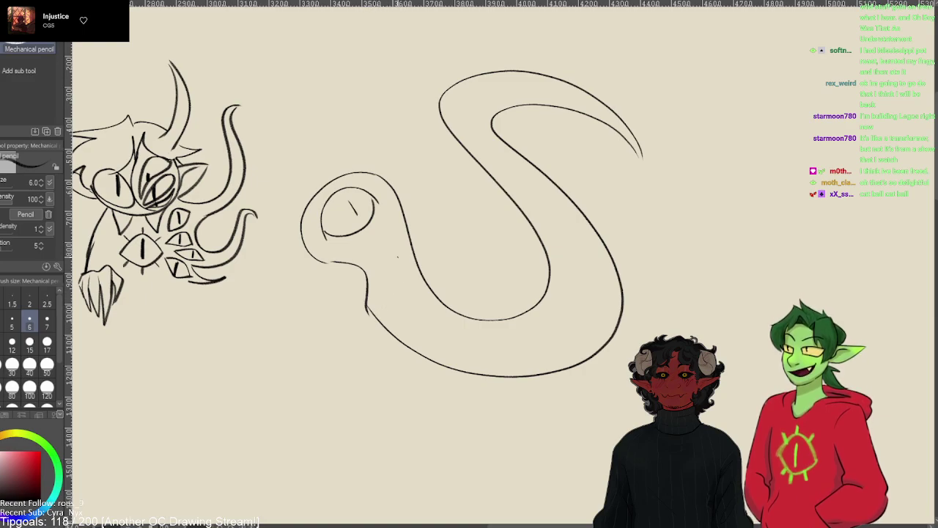
- Redraw the S-curved snake's jaw and throat, then add a forked tongue and a thick slit pupil
{"action": "key", "text": "ctrl+z"}
{"action": "mouse_move", "coordinate": [330, 262]}
{"action": "left_mouse_down"}
{"action": "mouse_move", "coordinate": [360, 260]}
{"action": "mouse_move", "coordinate": [392, 220]}
{"action": "left_mouse_up"}
{"action": "left_click_drag", "start_coordinate": [355, 264], "coordinate": [379, 316]}
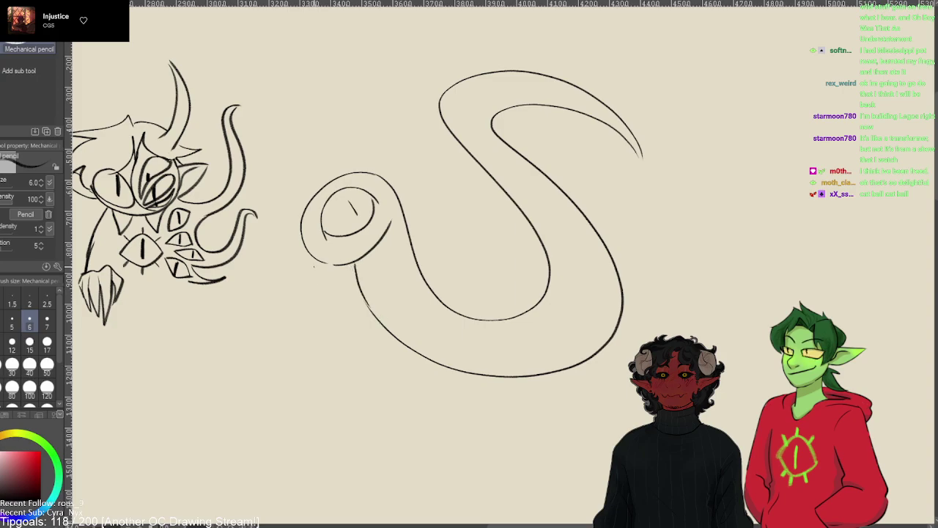
{"action": "mouse_move", "coordinate": [327, 263]}
{"action": "left_mouse_down"}
{"action": "mouse_move", "coordinate": [291, 292]}
{"action": "mouse_move", "coordinate": [288, 308]}
{"action": "left_mouse_up"}
{"action": "left_click_drag", "start_coordinate": [347, 197], "coordinate": [349, 224]}
{"action": "left_click_drag", "start_coordinate": [342, 191], "coordinate": [357, 219]}
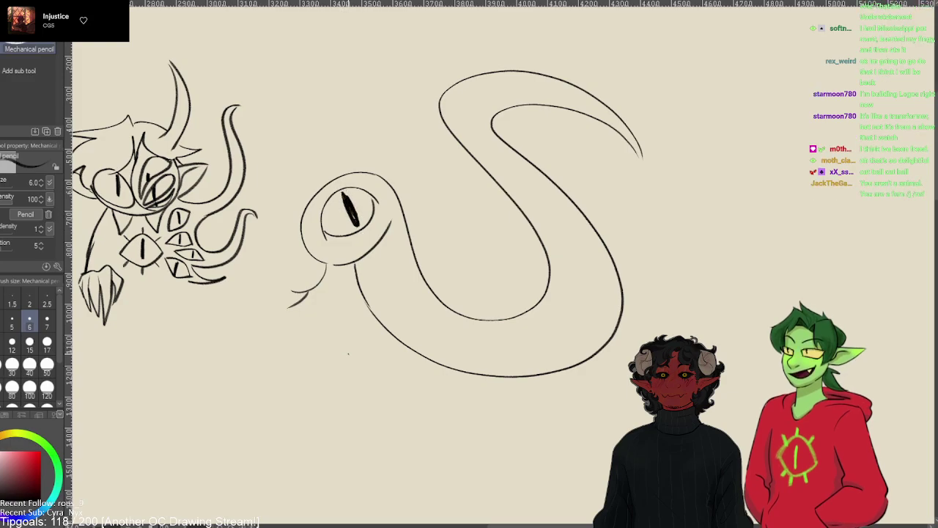
- Erase the whole S-curved snake sketch with the Hard eraser at size 500
{"action": "key", "text": "ctrl+z"}
{"action": "key", "text": "e"}
{"action": "mouse_move", "coordinate": [389, 272]}
{"action": "left_mouse_down"}
{"action": "mouse_move", "coordinate": [356, 293]}
{"action": "mouse_move", "coordinate": [589, 198]}
{"action": "mouse_move", "coordinate": [523, 180]}
{"action": "left_mouse_up"}
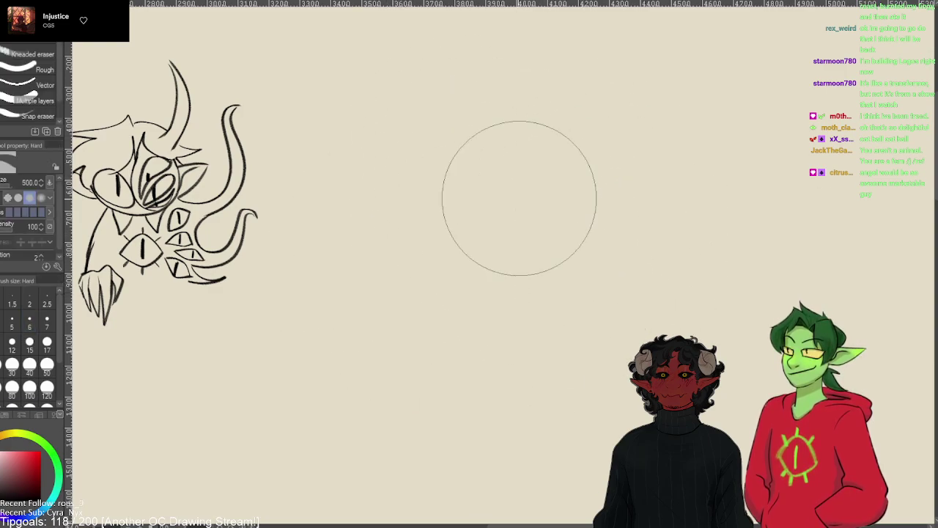
- Sketch a new snake head with the Mechanical pencil, giving it a small curved mouth and a round eye
{"action": "key", "text": "p"}
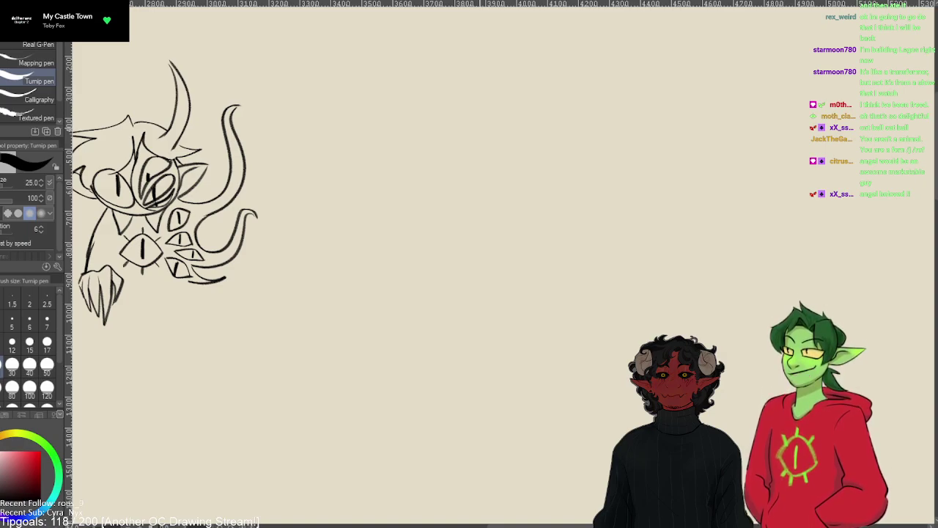
{"action": "key", "text": "p"}
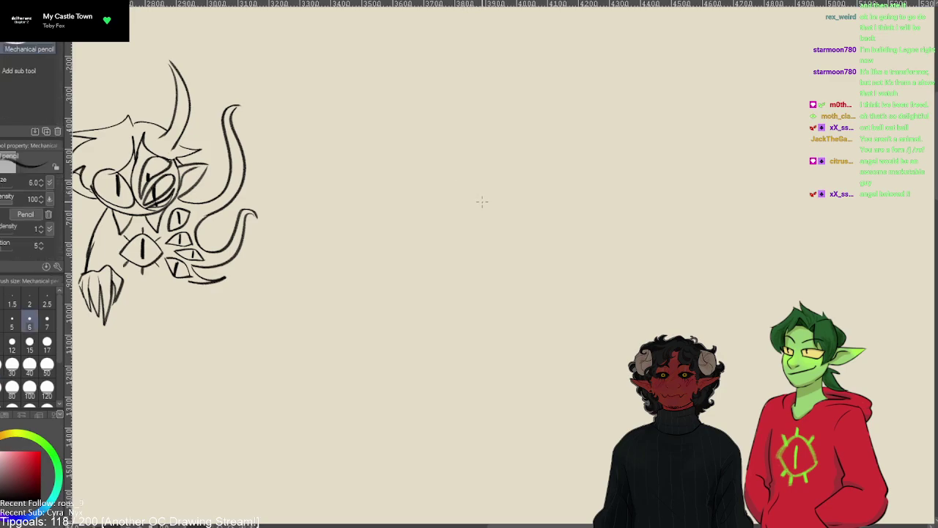
{"action": "mouse_move", "coordinate": [548, 142]}
{"action": "left_mouse_down"}
{"action": "mouse_move", "coordinate": [581, 195]}
{"action": "mouse_move", "coordinate": [577, 238]}
{"action": "mouse_move", "coordinate": [523, 244]}
{"action": "mouse_move", "coordinate": [475, 196]}
{"action": "left_mouse_up"}
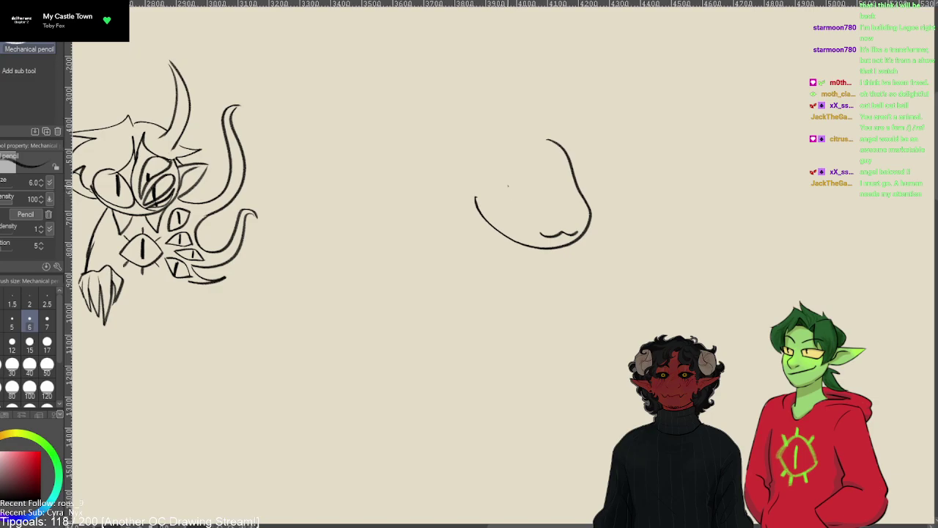
{"action": "mouse_move", "coordinate": [518, 204]}
{"action": "left_mouse_down"}
{"action": "mouse_move", "coordinate": [514, 179]}
{"action": "mouse_move", "coordinate": [480, 172]}
{"action": "left_mouse_up"}
{"action": "key", "text": "ctrl+z"}
{"action": "mouse_move", "coordinate": [517, 205]}
{"action": "left_mouse_down"}
{"action": "mouse_move", "coordinate": [490, 167]}
{"action": "mouse_move", "coordinate": [481, 192]}
{"action": "mouse_move", "coordinate": [511, 180]}
{"action": "left_mouse_up"}
{"action": "key", "text": "ctrl+z"}
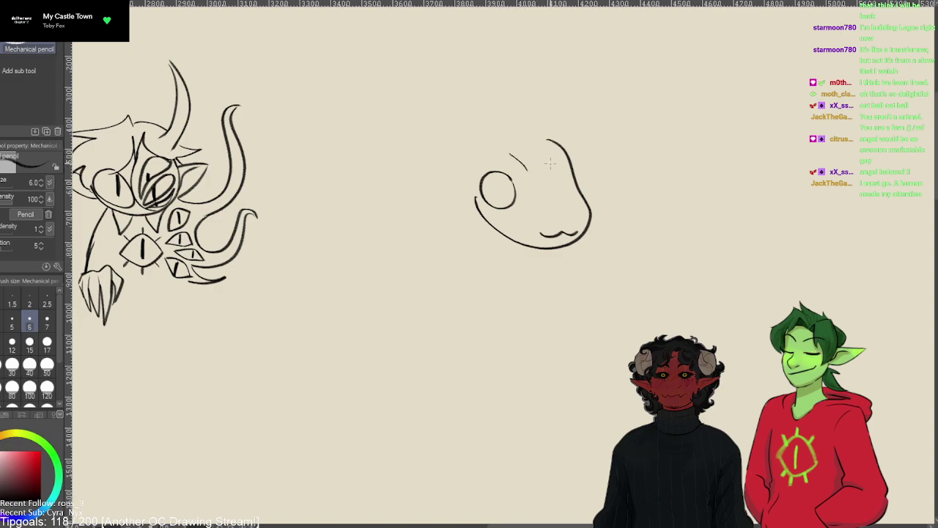
- Add a thin curve for the far eye and a vertical slit pupil in the round eye
{"action": "left_click_drag", "start_coordinate": [555, 187], "coordinate": [524, 132]}
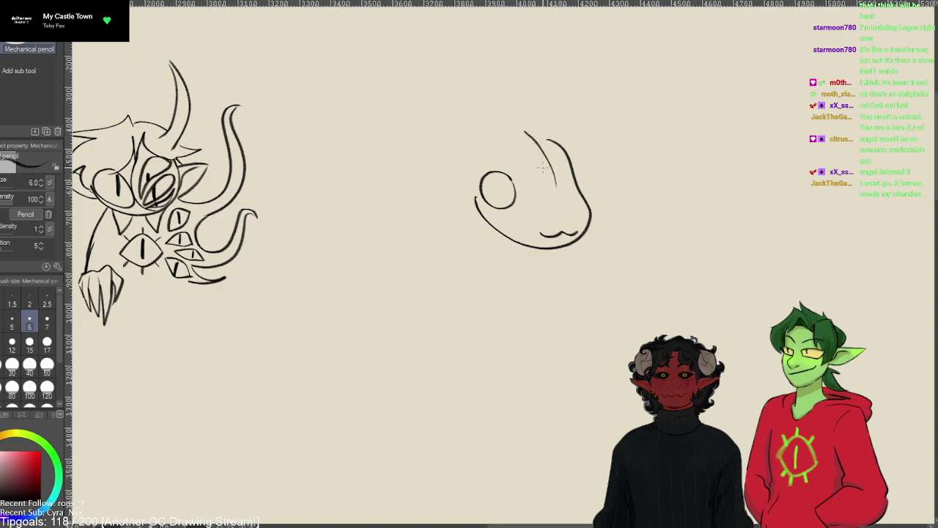
{"action": "key", "text": "ctrl+z"}
{"action": "left_click_drag", "start_coordinate": [498, 177], "coordinate": [497, 206]}
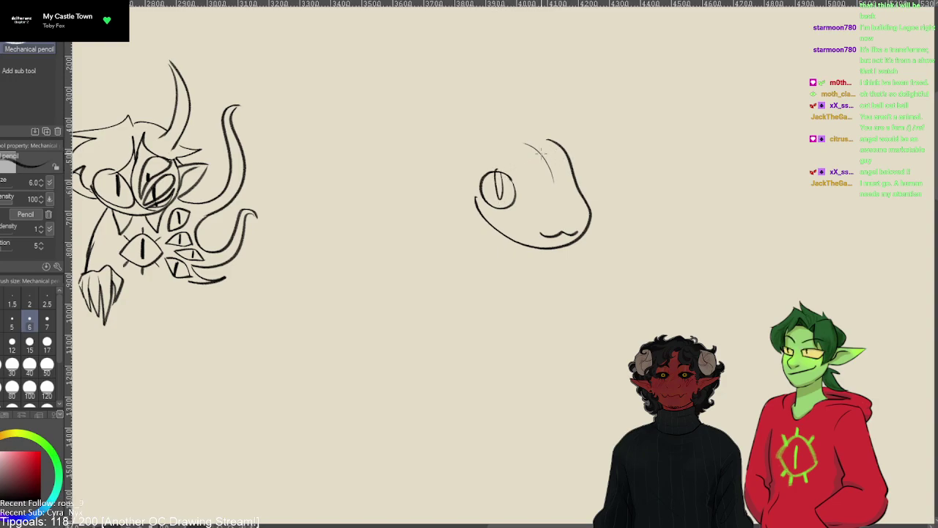
{"action": "key", "text": "ctrl+z"}
{"action": "left_click_drag", "start_coordinate": [502, 174], "coordinate": [503, 207]}
- Draw the snake's body coiling around its head, with a pointed tail behind it and a forked tongue
{"action": "mouse_move", "coordinate": [538, 134]}
{"action": "left_mouse_down"}
{"action": "mouse_move", "coordinate": [434, 195]}
{"action": "mouse_move", "coordinate": [444, 253]}
{"action": "mouse_move", "coordinate": [516, 307]}
{"action": "mouse_move", "coordinate": [647, 321]}
{"action": "mouse_move", "coordinate": [720, 217]}
{"action": "left_mouse_up"}
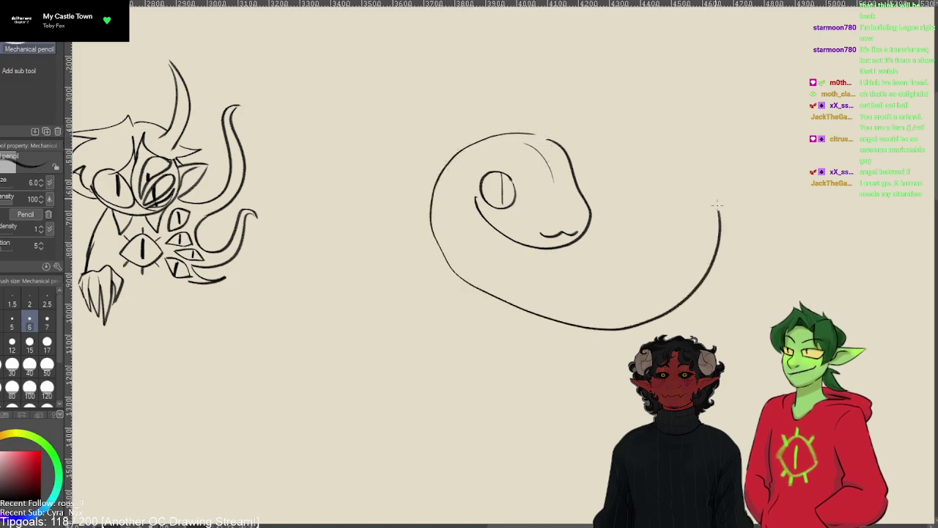
{"action": "left_click_drag", "start_coordinate": [699, 183], "coordinate": [580, 137]}
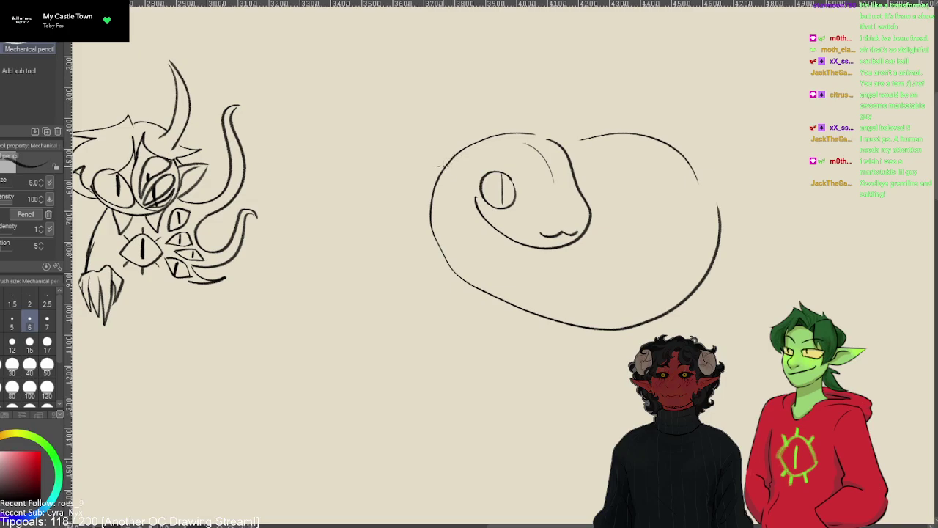
{"action": "mouse_move", "coordinate": [443, 164]}
{"action": "left_mouse_down"}
{"action": "mouse_move", "coordinate": [392, 196]}
{"action": "mouse_move", "coordinate": [425, 265]}
{"action": "left_mouse_up"}
{"action": "mouse_move", "coordinate": [575, 175]}
{"action": "left_mouse_down"}
{"action": "mouse_move", "coordinate": [706, 182]}
{"action": "mouse_move", "coordinate": [709, 163]}
{"action": "mouse_move", "coordinate": [713, 178]}
{"action": "mouse_move", "coordinate": [630, 216]}
{"action": "left_mouse_up"}
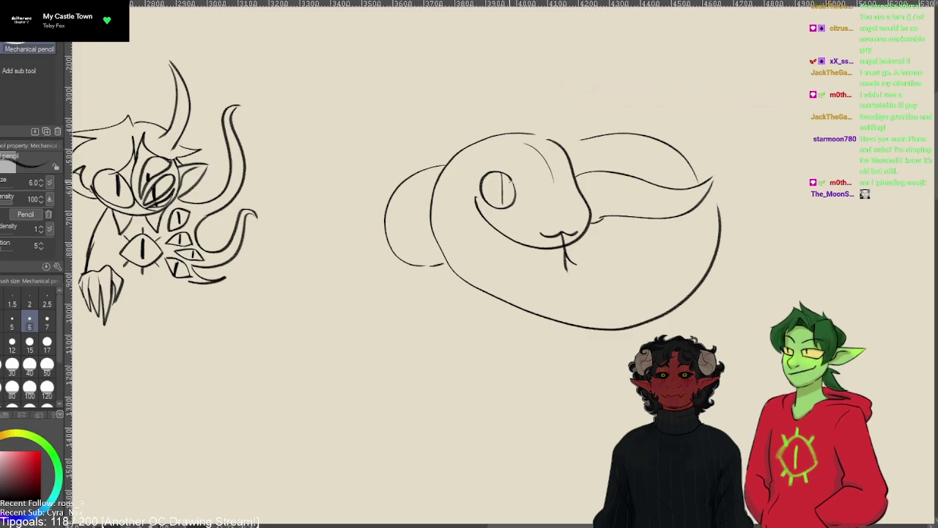
- Sketch a second snake head below the coiled one, with a round eye and a larger pointed eye
{"action": "mouse_move", "coordinate": [387, 314]}
{"action": "left_mouse_down"}
{"action": "mouse_move", "coordinate": [411, 328]}
{"action": "mouse_move", "coordinate": [434, 392]}
{"action": "mouse_move", "coordinate": [412, 433]}
{"action": "mouse_move", "coordinate": [340, 416]}
{"action": "left_mouse_up"}
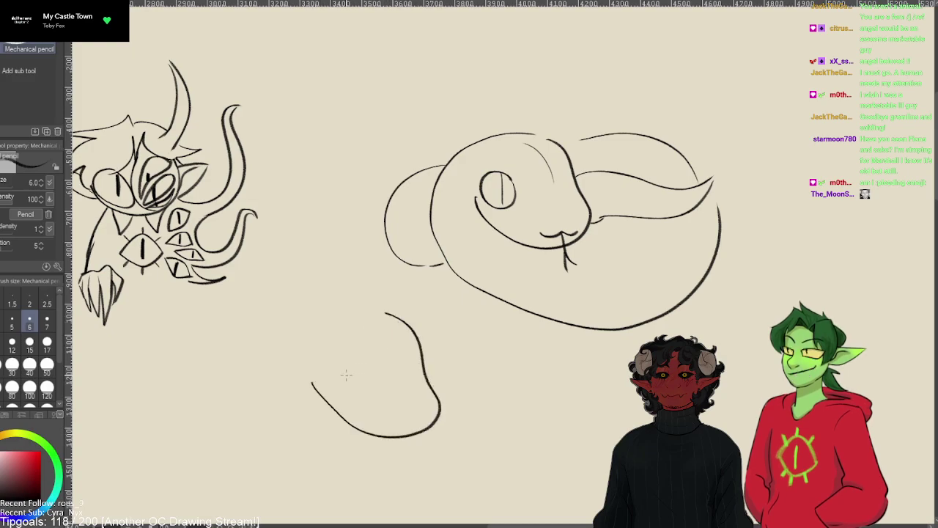
{"action": "mouse_move", "coordinate": [350, 360]}
{"action": "left_mouse_down"}
{"action": "mouse_move", "coordinate": [341, 396]}
{"action": "mouse_move", "coordinate": [322, 357]}
{"action": "mouse_move", "coordinate": [352, 352]}
{"action": "left_mouse_up"}
{"action": "mouse_move", "coordinate": [403, 381]}
{"action": "left_mouse_down"}
{"action": "mouse_move", "coordinate": [392, 329]}
{"action": "mouse_move", "coordinate": [361, 313]}
{"action": "mouse_move", "coordinate": [363, 352]}
{"action": "mouse_move", "coordinate": [402, 387]}
{"action": "left_mouse_up"}
{"action": "key", "text": "ctrl+z"}
{"action": "mouse_move", "coordinate": [359, 317]}
{"action": "left_mouse_down"}
{"action": "mouse_move", "coordinate": [362, 354]}
{"action": "mouse_move", "coordinate": [382, 386]}
{"action": "mouse_move", "coordinate": [403, 394]}
{"action": "left_mouse_up"}
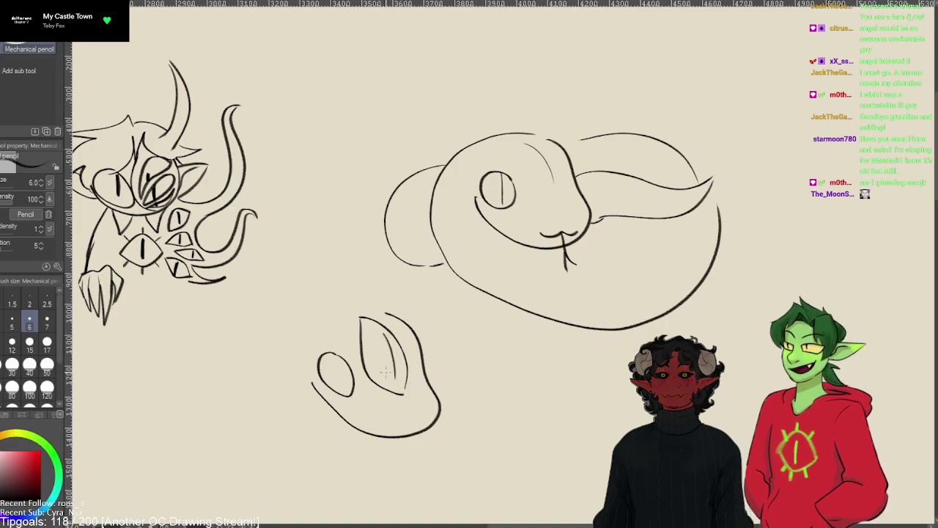
- Add slit pupils to both eyes of the lower snake head, plus a wavy mouth and a forked tongue
{"action": "left_click_drag", "start_coordinate": [393, 378], "coordinate": [390, 341]}
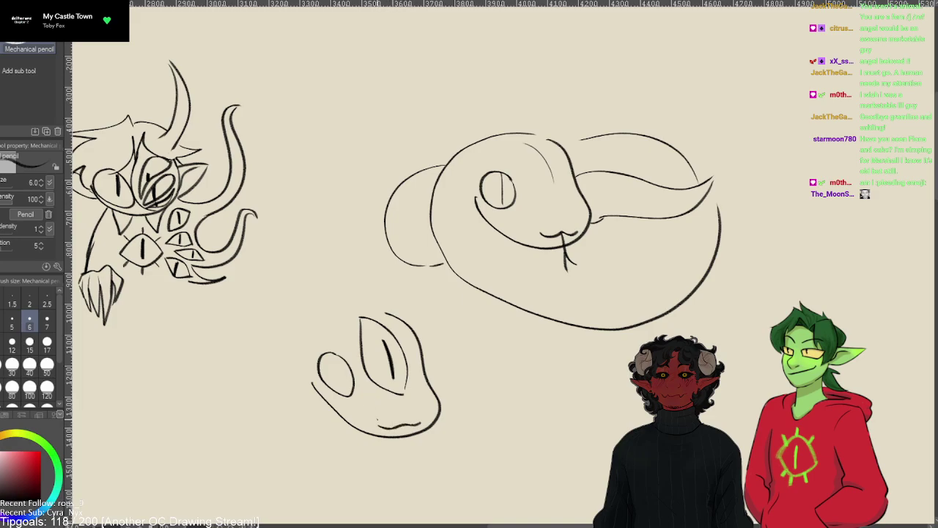
{"action": "left_click_drag", "start_coordinate": [341, 362], "coordinate": [340, 380]}
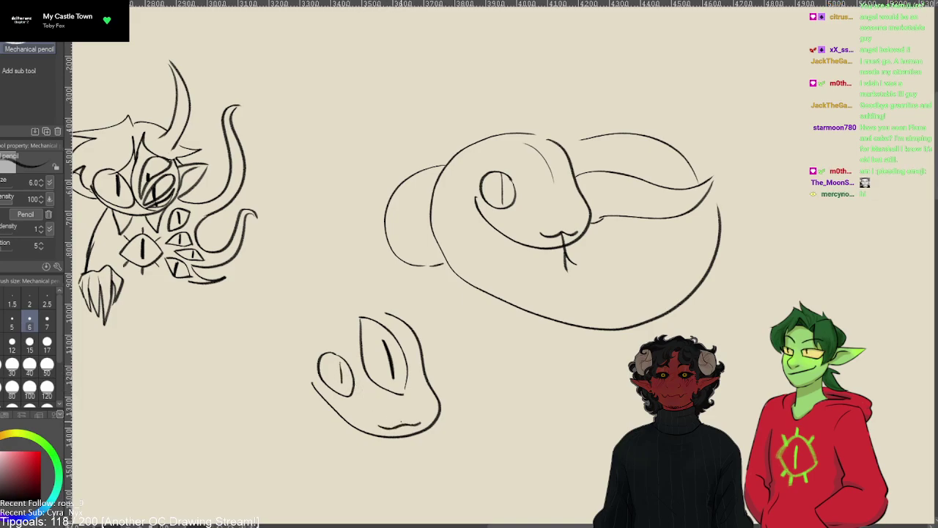
{"action": "left_click_drag", "start_coordinate": [402, 425], "coordinate": [408, 462]}
{"action": "left_click_drag", "start_coordinate": [408, 438], "coordinate": [415, 460]}
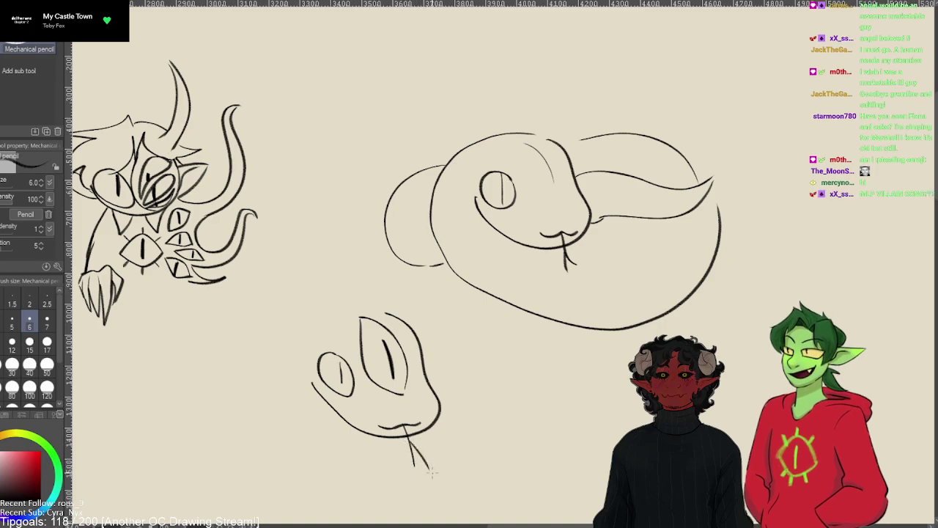
{"action": "key", "text": "ctrl+z"}
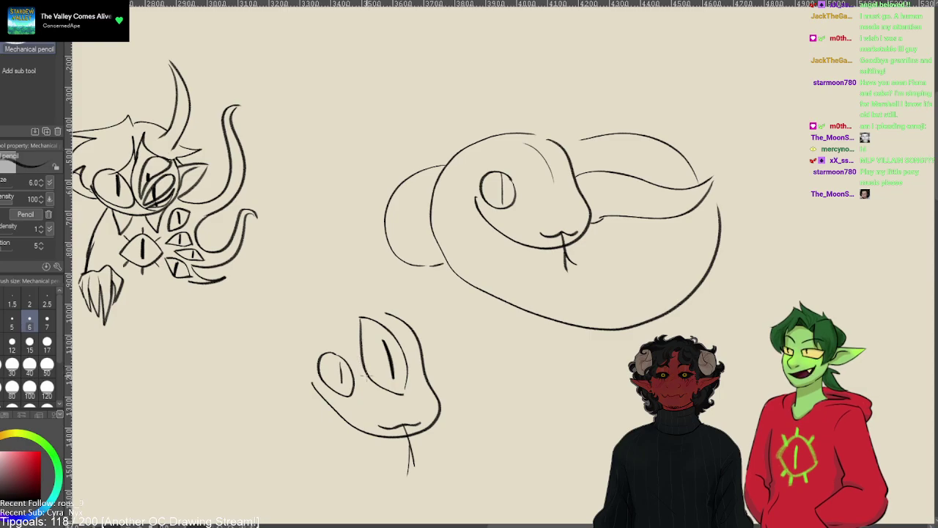
- Draw the lower snake's hood and neck contours and add a feathered wing on each side
{"action": "mouse_move", "coordinate": [376, 306]}
{"action": "left_mouse_down"}
{"action": "mouse_move", "coordinate": [283, 329]}
{"action": "mouse_move", "coordinate": [261, 412]}
{"action": "mouse_move", "coordinate": [288, 457]}
{"action": "mouse_move", "coordinate": [377, 513]}
{"action": "left_mouse_up"}
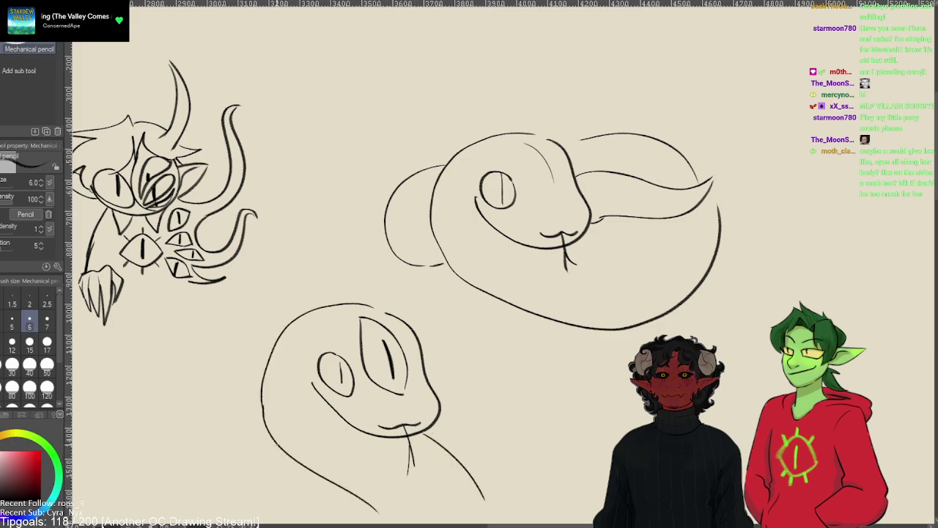
{"action": "mouse_move", "coordinate": [267, 443]}
{"action": "left_mouse_down"}
{"action": "mouse_move", "coordinate": [196, 412]}
{"action": "mouse_move", "coordinate": [106, 441]}
{"action": "mouse_move", "coordinate": [149, 442]}
{"action": "mouse_move", "coordinate": [173, 478]}
{"action": "mouse_move", "coordinate": [268, 463]}
{"action": "left_mouse_up"}
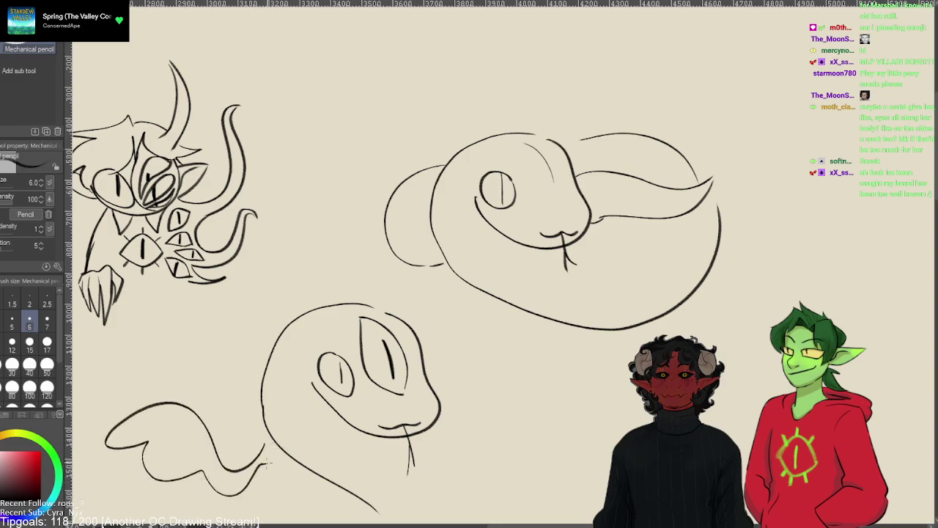
{"action": "mouse_move", "coordinate": [455, 439]}
{"action": "left_mouse_down"}
{"action": "mouse_move", "coordinate": [498, 379]}
{"action": "mouse_move", "coordinate": [571, 406]}
{"action": "mouse_move", "coordinate": [481, 434]}
{"action": "left_mouse_up"}
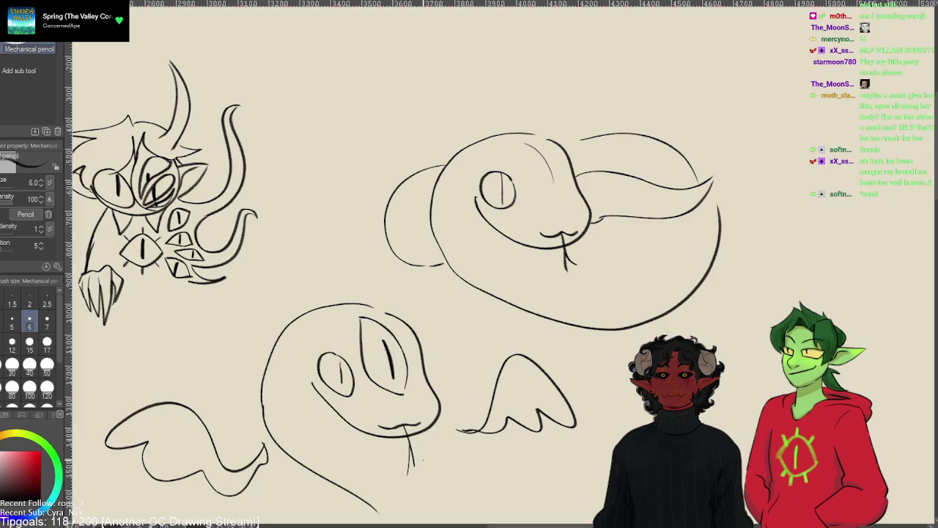
{"action": "key", "text": "ctrl+z"}
{"action": "mouse_move", "coordinate": [448, 429]}
{"action": "left_mouse_down"}
{"action": "mouse_move", "coordinate": [519, 350]}
{"action": "mouse_move", "coordinate": [584, 442]}
{"action": "mouse_move", "coordinate": [503, 419]}
{"action": "left_mouse_up"}
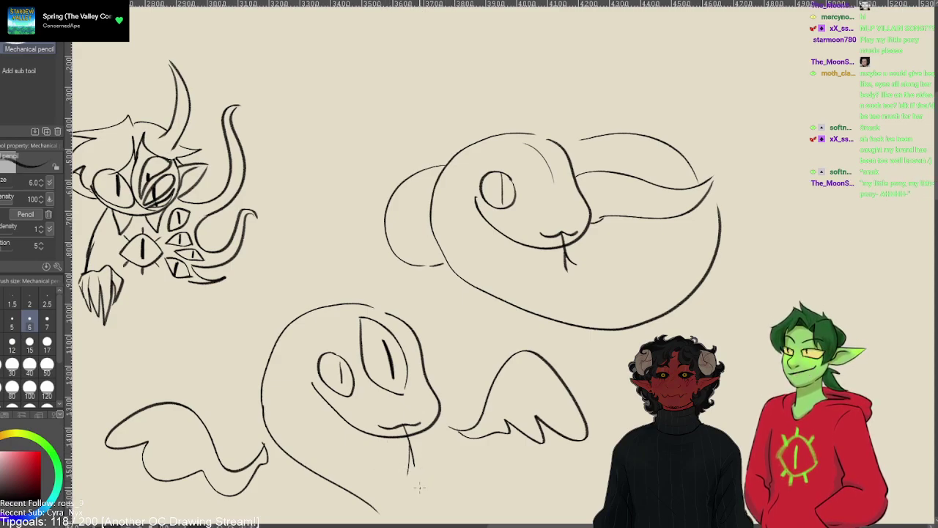
{"action": "left_click_drag", "start_coordinate": [438, 422], "coordinate": [502, 492]}
- Sketch a small rounded head outline in the empty canvas area beside the coiled snake
{"action": "left_click_drag", "start_coordinate": [446, 347], "coordinate": [132, 354]}
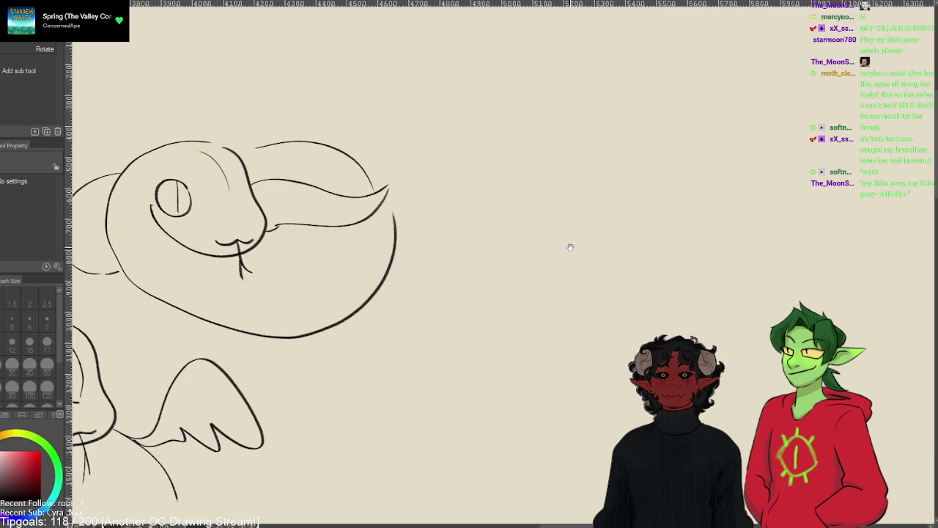
{"action": "key", "text": "p"}
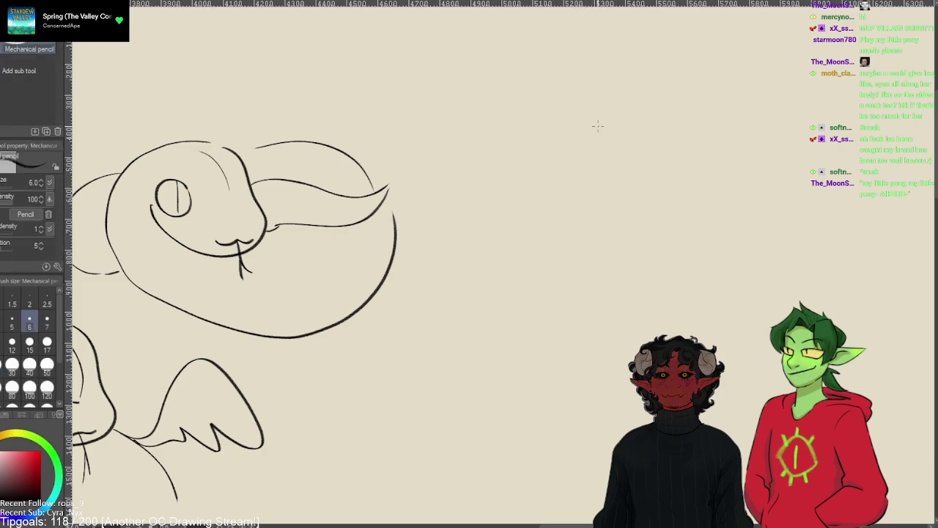
{"action": "mouse_move", "coordinate": [652, 194]}
{"action": "left_mouse_down"}
{"action": "mouse_move", "coordinate": [657, 238]}
{"action": "mouse_move", "coordinate": [614, 226]}
{"action": "left_mouse_up"}
{"action": "key", "text": "ctrl+z"}
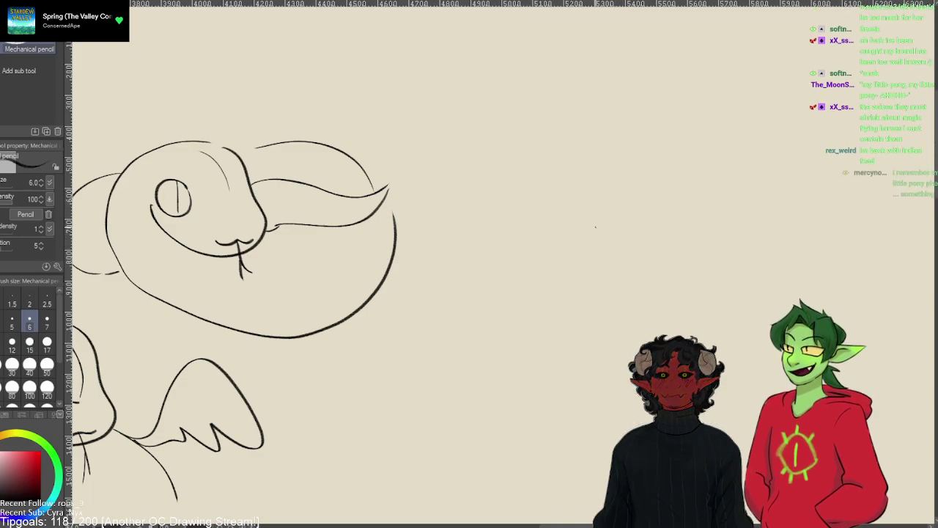
{"action": "mouse_move", "coordinate": [679, 227]}
{"action": "left_mouse_down"}
{"action": "mouse_move", "coordinate": [676, 273]}
{"action": "mouse_move", "coordinate": [661, 293]}
{"action": "mouse_move", "coordinate": [623, 272]}
{"action": "left_mouse_up"}
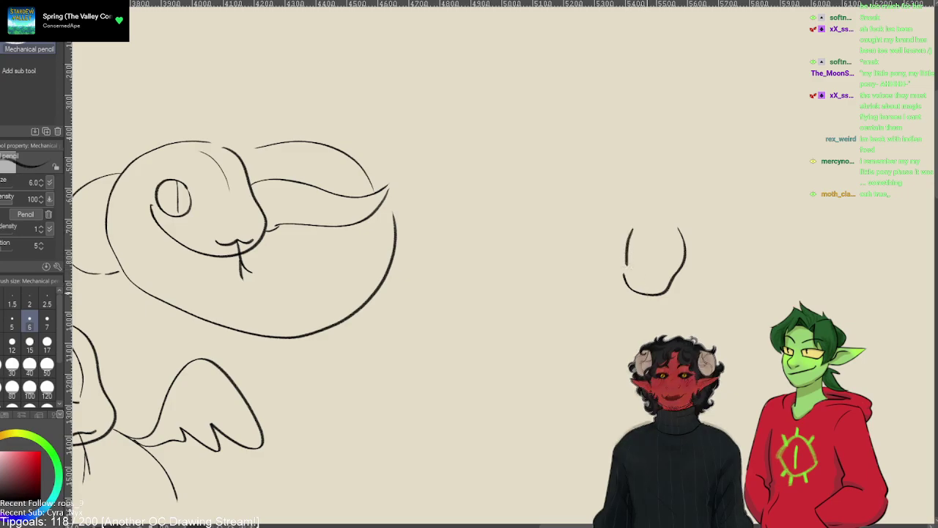
{"action": "key", "text": "ctrl+z"}
{"action": "key", "text": "ctrl+z"}
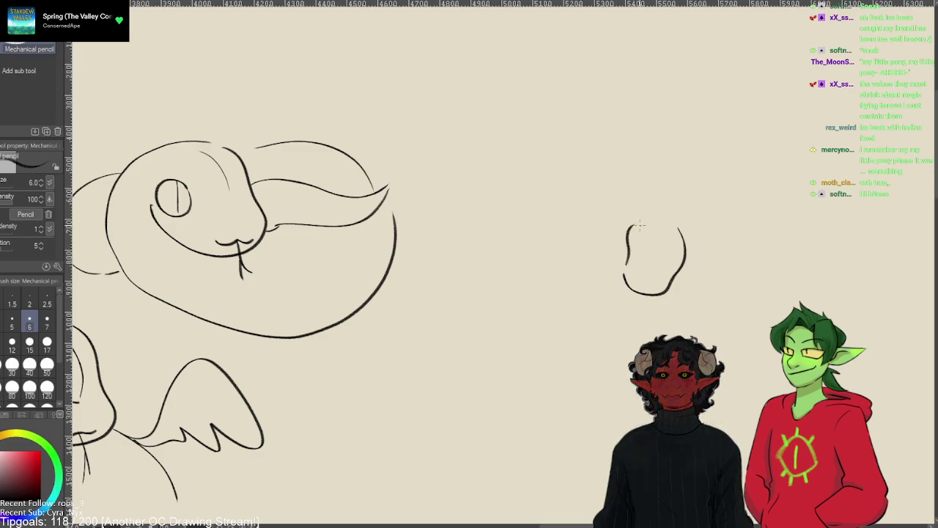
{"action": "left_click_drag", "start_coordinate": [625, 252], "coordinate": [622, 268]}
{"action": "key", "text": "ctrl+z"}
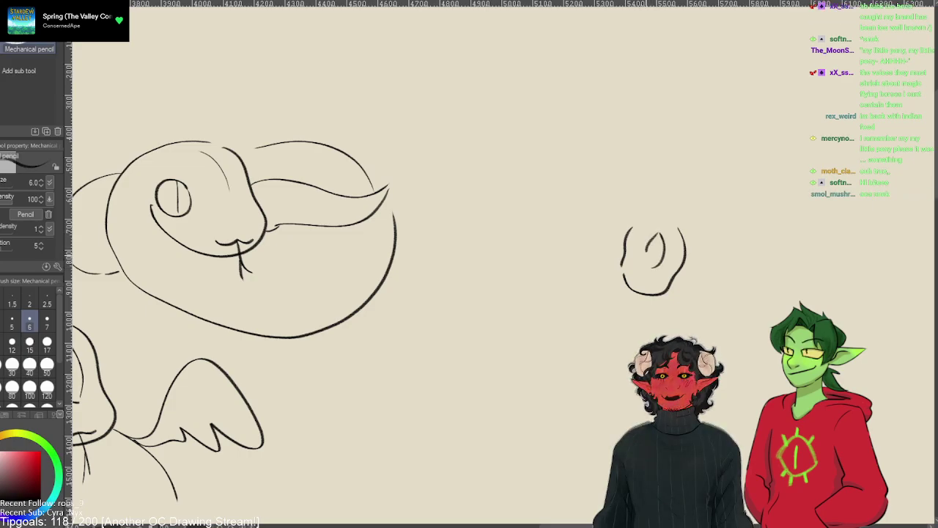
- Draw a narrow oval eye inside the small head outline
{"action": "left_click_drag", "start_coordinate": [656, 236], "coordinate": [649, 266]}
{"action": "left_click_drag", "start_coordinate": [631, 234], "coordinate": [630, 249]}
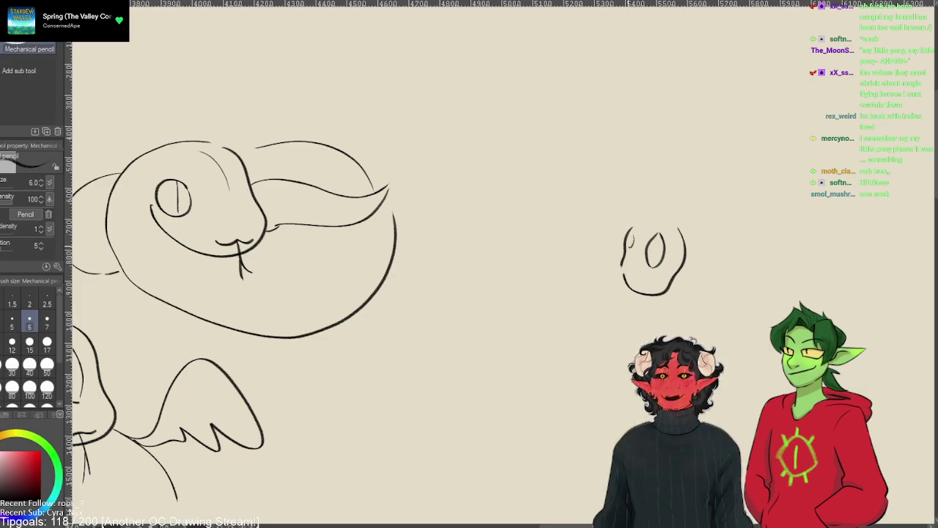
{"action": "key", "text": "ctrl+z"}
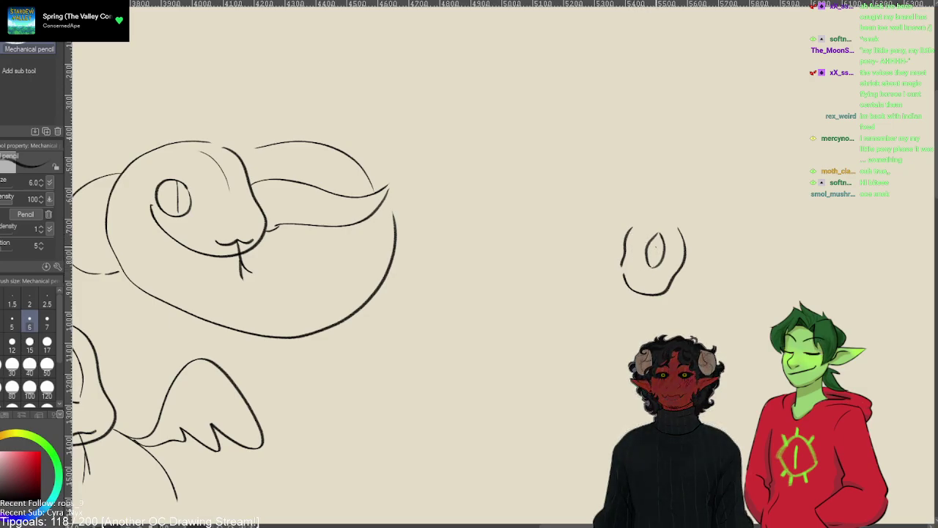
- Give the small snake head a slit pupil, a mouth with a forked tongue, an oval eye on each side and a rounded crown
{"action": "left_click_drag", "start_coordinate": [654, 241], "coordinate": [654, 257]}
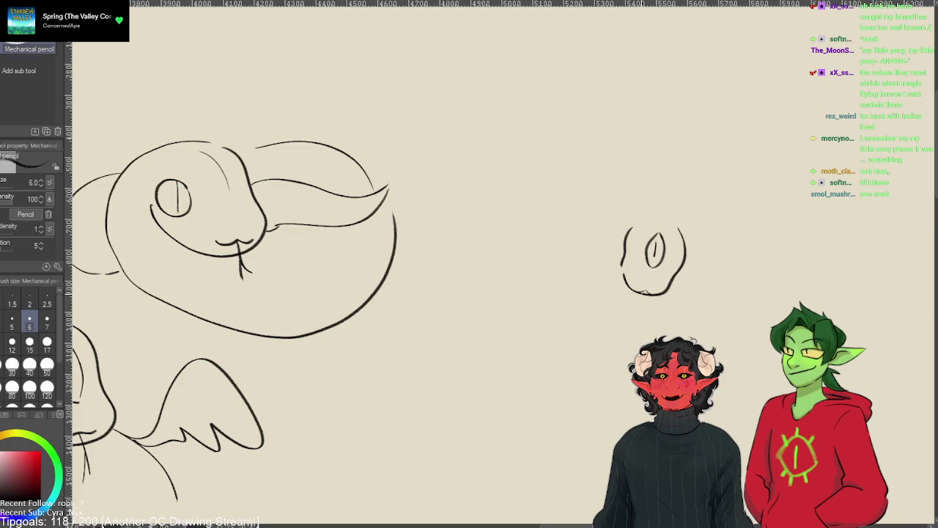
{"action": "left_click_drag", "start_coordinate": [637, 288], "coordinate": [648, 290]}
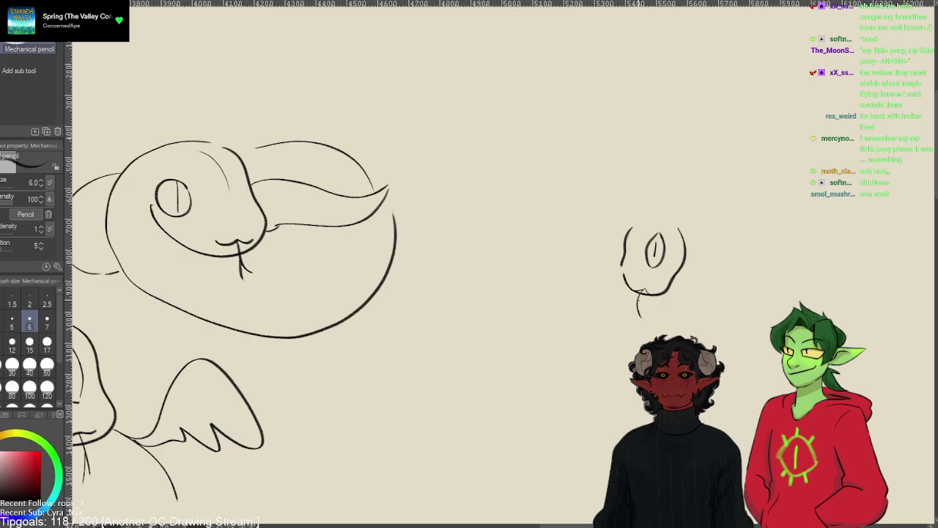
{"action": "left_click_drag", "start_coordinate": [643, 291], "coordinate": [634, 305]}
{"action": "mouse_move", "coordinate": [631, 238]}
{"action": "left_mouse_down"}
{"action": "mouse_move", "coordinate": [635, 238]}
{"action": "mouse_move", "coordinate": [684, 260]}
{"action": "left_mouse_up"}
{"action": "key", "text": "ctrl+z"}
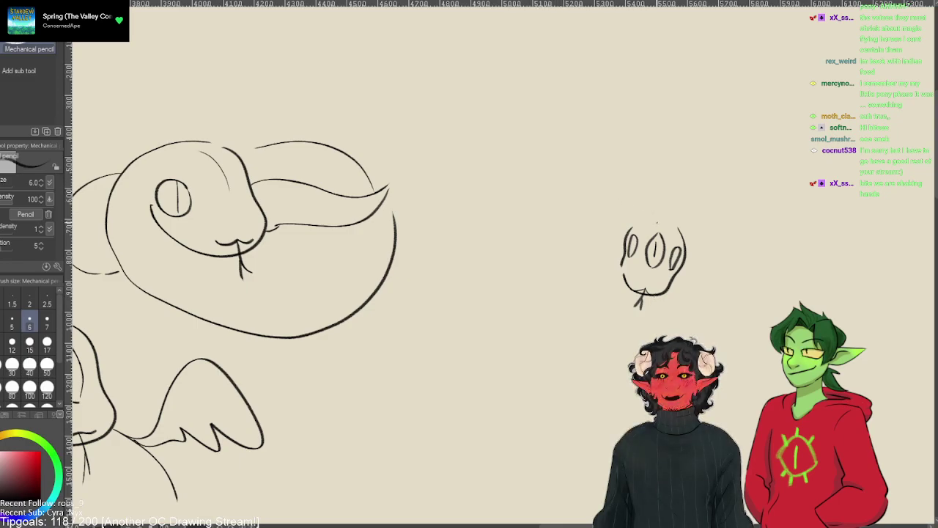
{"action": "mouse_move", "coordinate": [673, 224]}
{"action": "left_mouse_down"}
{"action": "mouse_move", "coordinate": [650, 214]}
{"action": "mouse_move", "coordinate": [596, 248]}
{"action": "left_mouse_up"}
{"action": "mouse_move", "coordinate": [608, 486]}
{"action": "left_mouse_down"}
{"action": "mouse_move", "coordinate": [515, 436]}
{"action": "mouse_move", "coordinate": [577, 411]}
{"action": "left_mouse_up"}
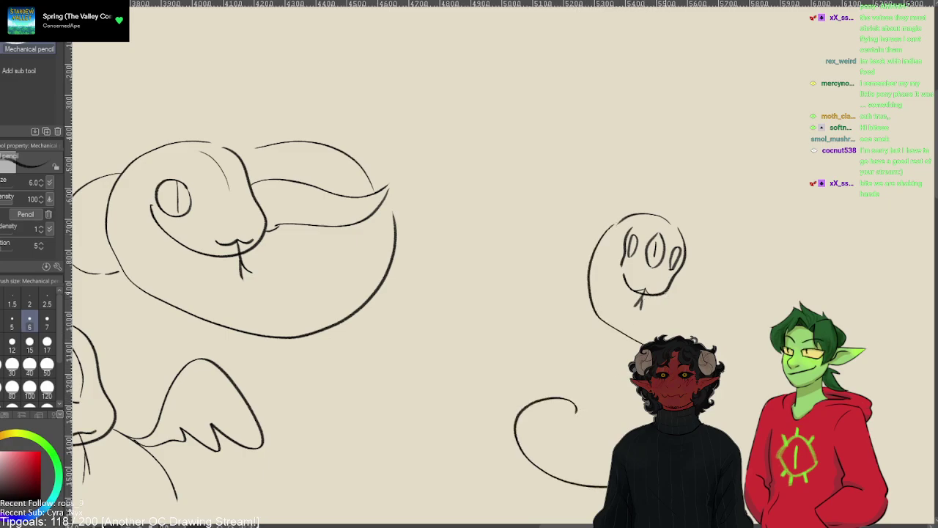
{"action": "key", "text": "ctrl+z"}
{"action": "key", "text": "ctrl+z"}
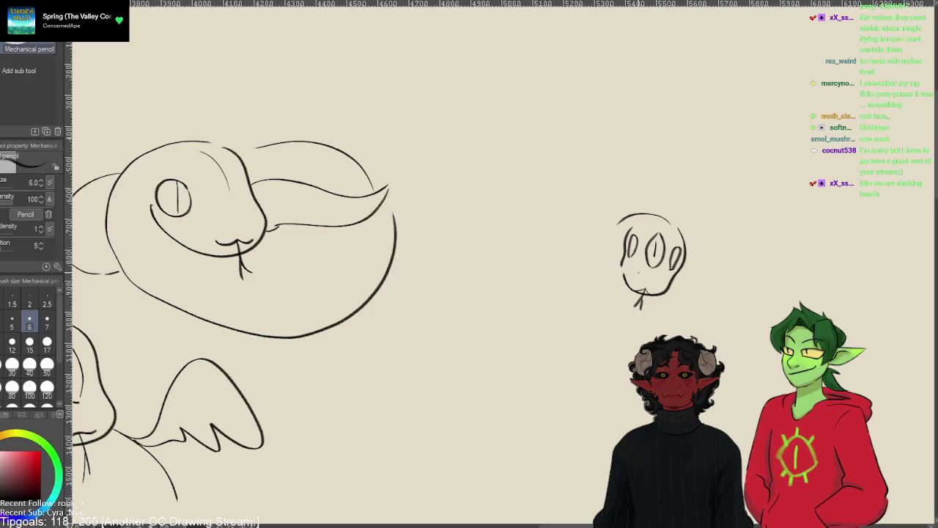
{"action": "left_click_drag", "start_coordinate": [607, 235], "coordinate": [600, 337]}
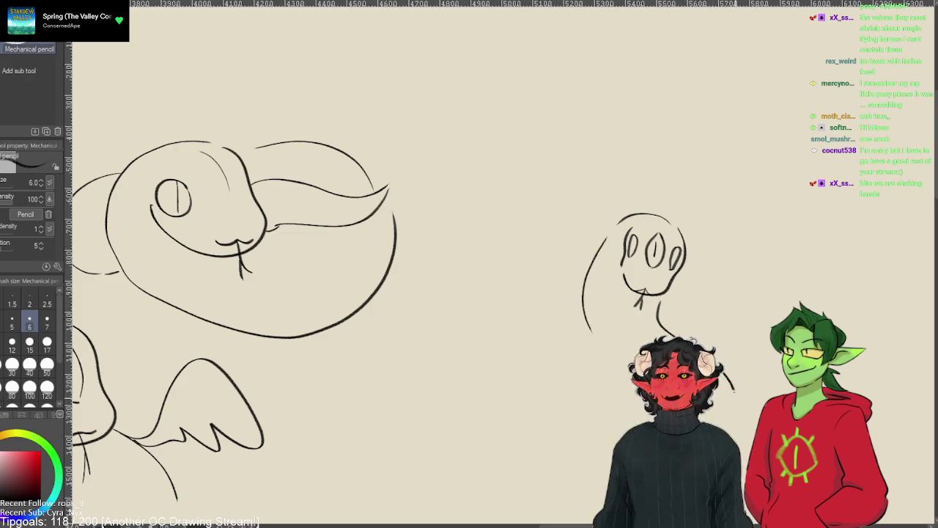
{"action": "left_click_drag", "start_coordinate": [735, 390], "coordinate": [731, 437]}
{"action": "key", "text": "ctrl+z"}
{"action": "key", "text": "ctrl+z"}
{"action": "key", "text": "ctrl+z"}
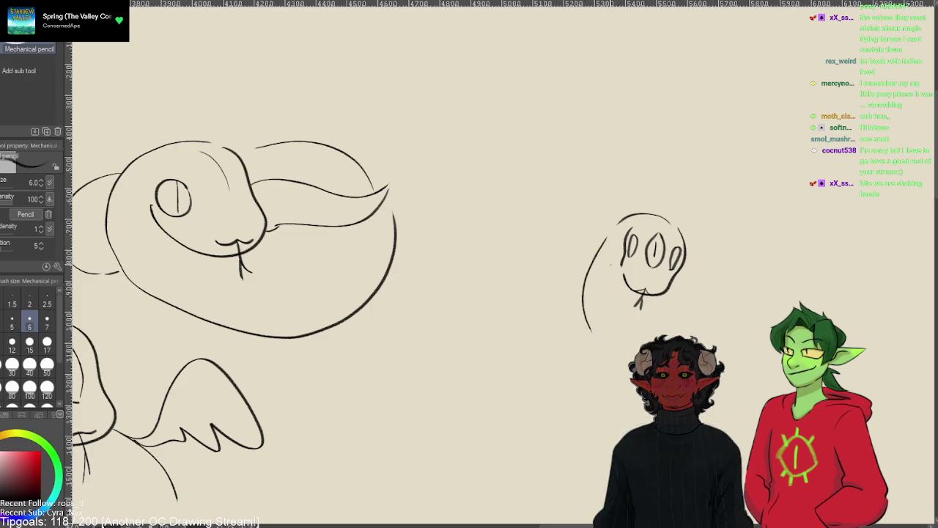
- Draw the small-headed snake's curved neck and its coiled body resting on the ground with a pointed tail
{"action": "left_click_drag", "start_coordinate": [619, 224], "coordinate": [637, 353]}
{"action": "mouse_move", "coordinate": [656, 295]}
{"action": "left_mouse_down"}
{"action": "mouse_move", "coordinate": [683, 330]}
{"action": "mouse_move", "coordinate": [731, 438]}
{"action": "left_mouse_up"}
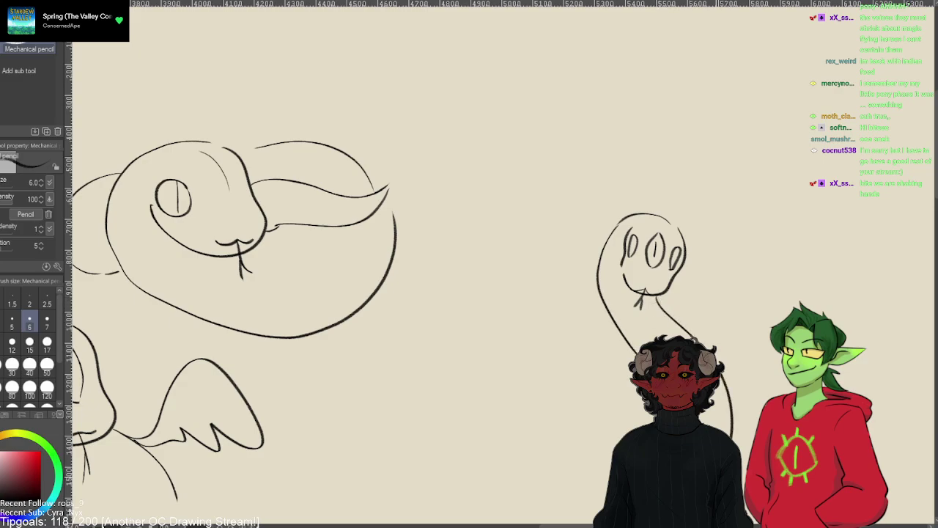
{"action": "mouse_move", "coordinate": [535, 491]}
{"action": "left_mouse_down"}
{"action": "mouse_move", "coordinate": [435, 496]}
{"action": "mouse_move", "coordinate": [433, 461]}
{"action": "left_mouse_up"}
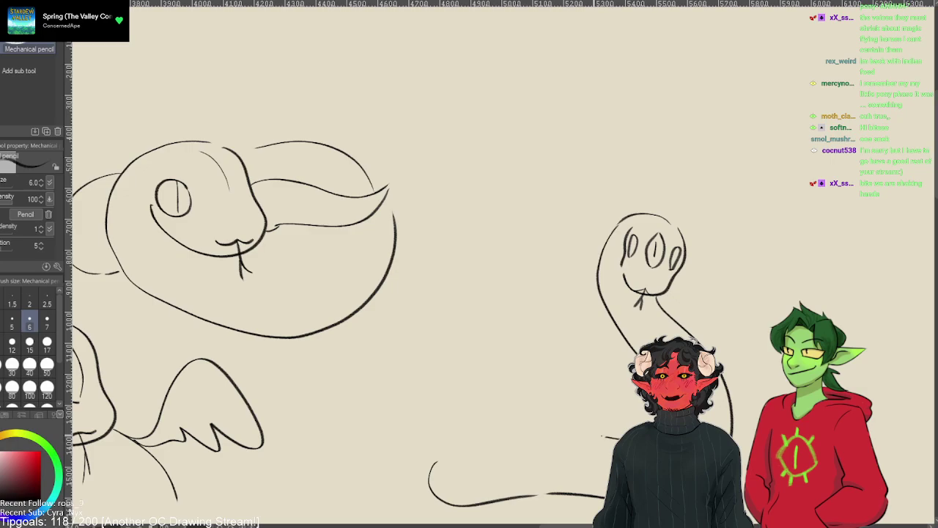
{"action": "key", "text": "ctrl+z"}
{"action": "mouse_move", "coordinate": [616, 439]}
{"action": "left_mouse_down"}
{"action": "mouse_move", "coordinate": [483, 445]}
{"action": "mouse_move", "coordinate": [619, 440]}
{"action": "left_mouse_up"}
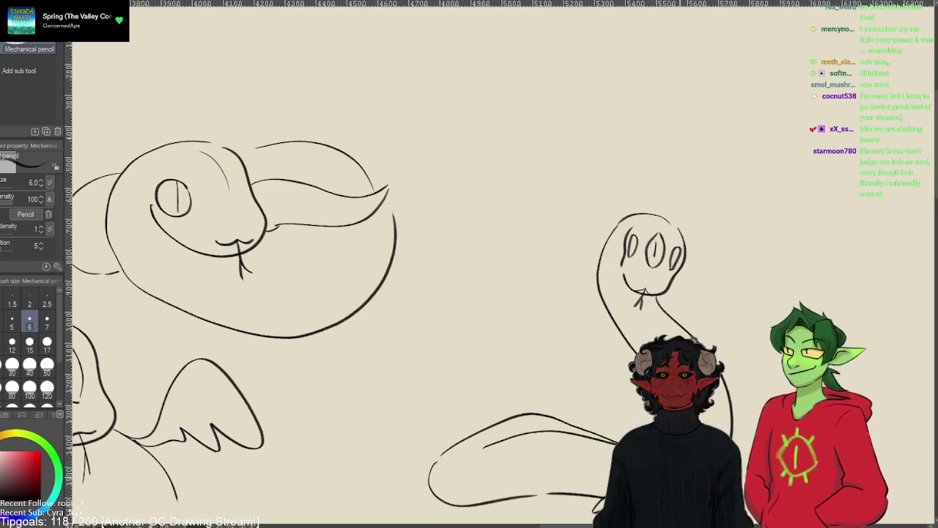
- Erase the centre eye's pupil with the hard eraser at size 30, then pencil slit pupils into the centre and side eyes
{"action": "key", "text": "e"}
{"action": "left_click", "coordinate": [12, 363]}
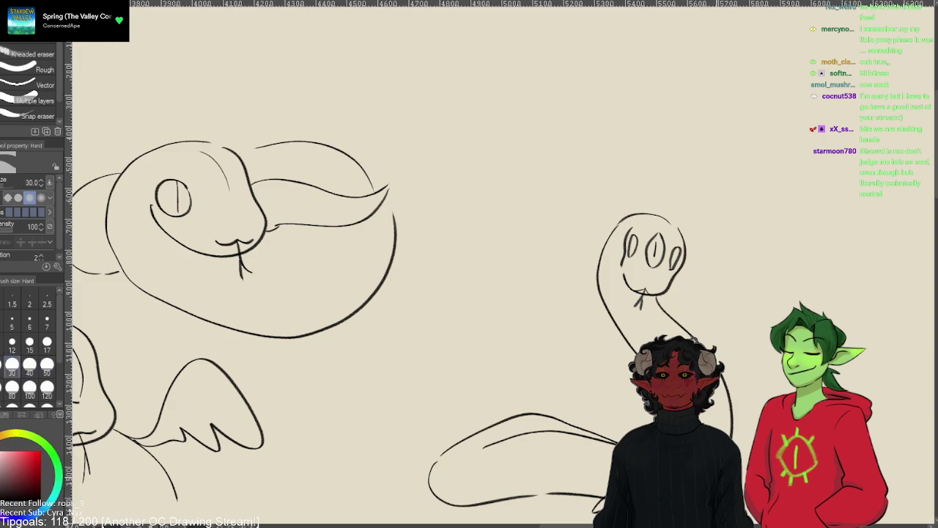
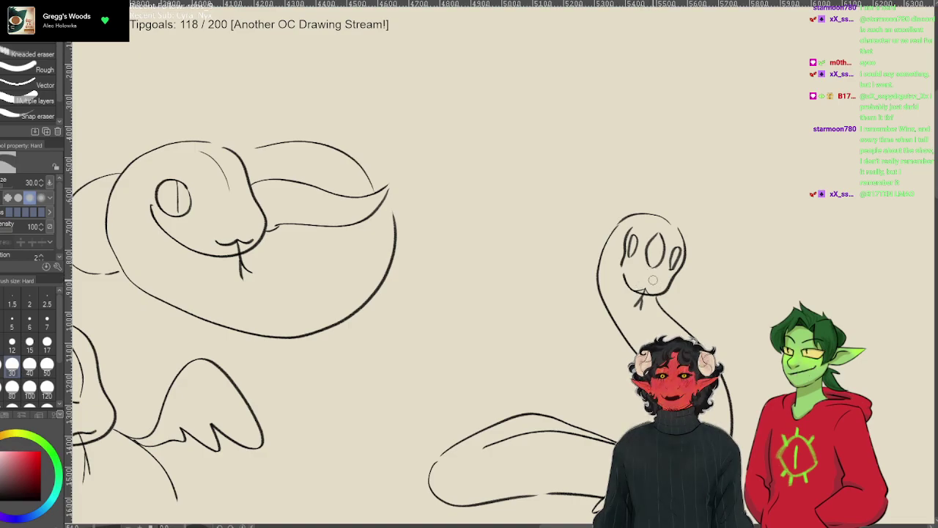
{"action": "key", "text": "p"}
{"action": "key", "text": "p"}
{"action": "left_click_drag", "start_coordinate": [654, 261], "coordinate": [655, 245]}
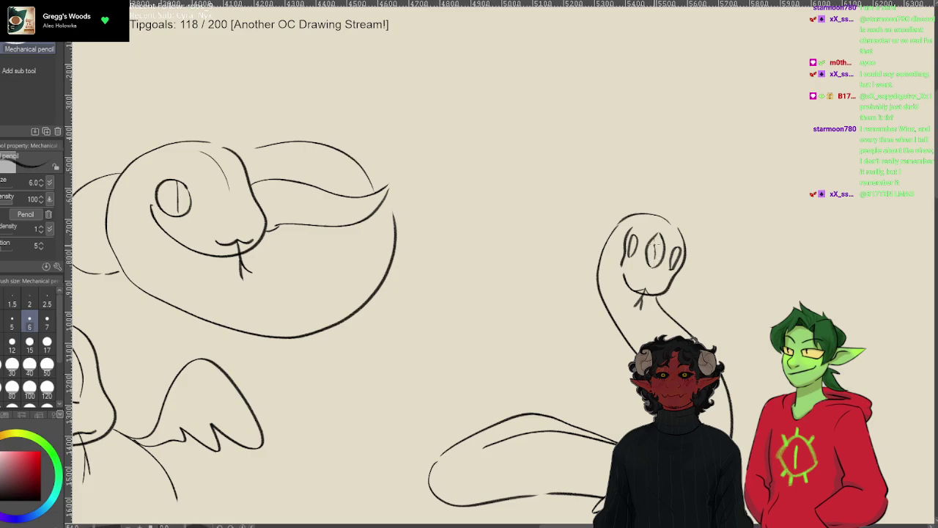
{"action": "left_click_drag", "start_coordinate": [630, 253], "coordinate": [630, 239]}
{"action": "left_click_drag", "start_coordinate": [538, 301], "coordinate": [597, 292]}
{"action": "left_click_drag", "start_coordinate": [432, 300], "coordinate": [539, 260]}
{"action": "left_click_drag", "start_coordinate": [530, 327], "coordinate": [594, 352]}
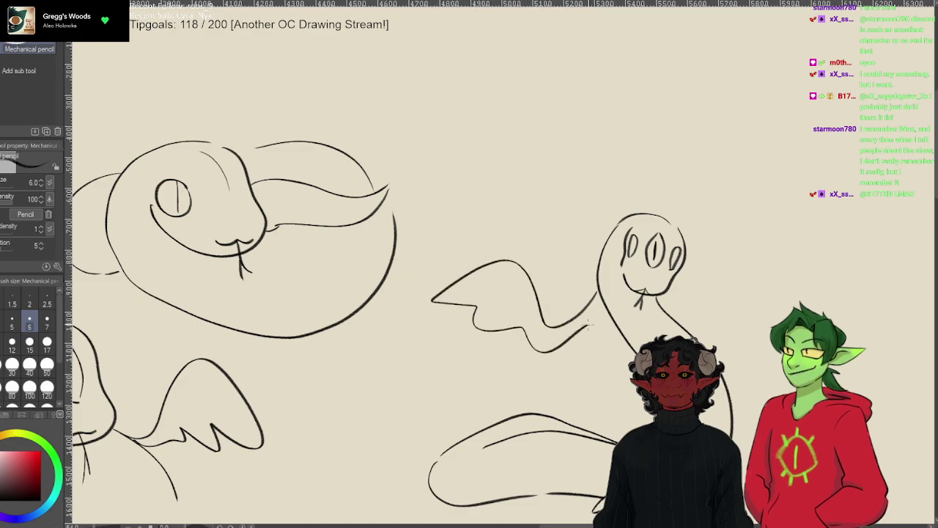
{"action": "key", "text": "ctrl+z"}
{"action": "key", "text": "ctrl+z"}
{"action": "key", "text": "ctrl+z"}
{"action": "mouse_move", "coordinate": [597, 295]}
{"action": "left_mouse_down"}
{"action": "mouse_move", "coordinate": [570, 325]}
{"action": "mouse_move", "coordinate": [548, 285]}
{"action": "mouse_move", "coordinate": [456, 327]}
{"action": "mouse_move", "coordinate": [576, 345]}
{"action": "left_mouse_up"}
{"action": "key", "text": "ctrl+z"}
{"action": "key", "text": "ctrl+z"}
{"action": "key", "text": "ctrl+z"}
{"action": "mouse_move", "coordinate": [597, 296]}
{"action": "left_mouse_down"}
{"action": "mouse_move", "coordinate": [460, 333]}
{"action": "mouse_move", "coordinate": [579, 338]}
{"action": "left_mouse_up"}
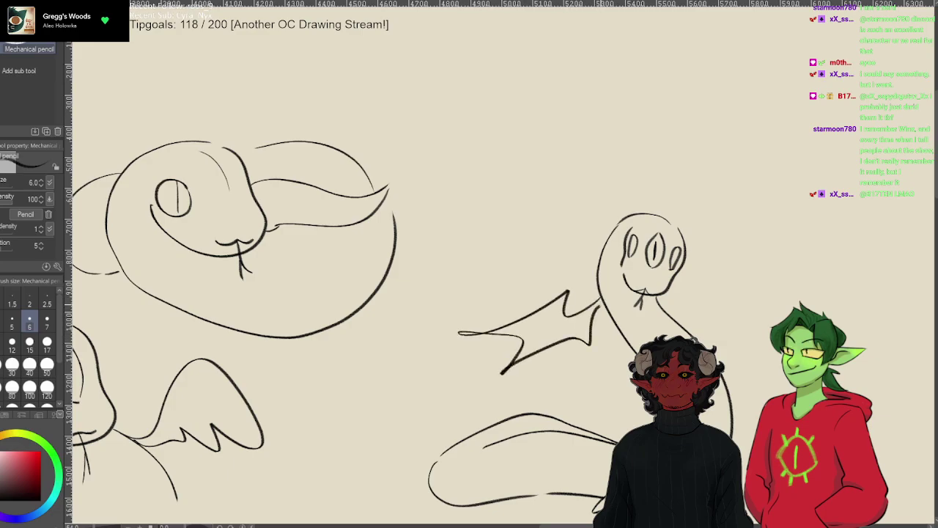
{"action": "key", "text": "ctrl+z"}
{"action": "key", "text": "ctrl+z"}
{"action": "key", "text": "ctrl+z"}
{"action": "mouse_move", "coordinate": [595, 297]}
{"action": "left_mouse_down"}
{"action": "mouse_move", "coordinate": [464, 295]}
{"action": "mouse_move", "coordinate": [486, 325]}
{"action": "mouse_move", "coordinate": [531, 317]}
{"action": "mouse_move", "coordinate": [549, 329]}
{"action": "mouse_move", "coordinate": [597, 301]}
{"action": "left_mouse_up"}
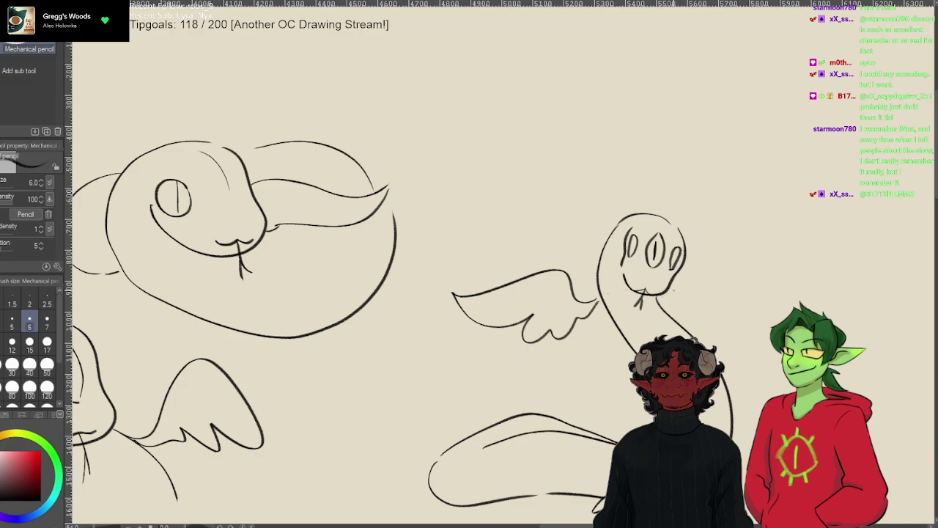
{"action": "mouse_move", "coordinate": [673, 290]}
{"action": "left_mouse_down"}
{"action": "mouse_move", "coordinate": [743, 261]}
{"action": "mouse_move", "coordinate": [731, 304]}
{"action": "mouse_move", "coordinate": [685, 297]}
{"action": "mouse_move", "coordinate": [718, 242]}
{"action": "mouse_move", "coordinate": [794, 293]}
{"action": "left_mouse_up"}
{"action": "key", "text": "ctrl+z"}
{"action": "left_click_drag", "start_coordinate": [793, 293], "coordinate": [669, 297]}
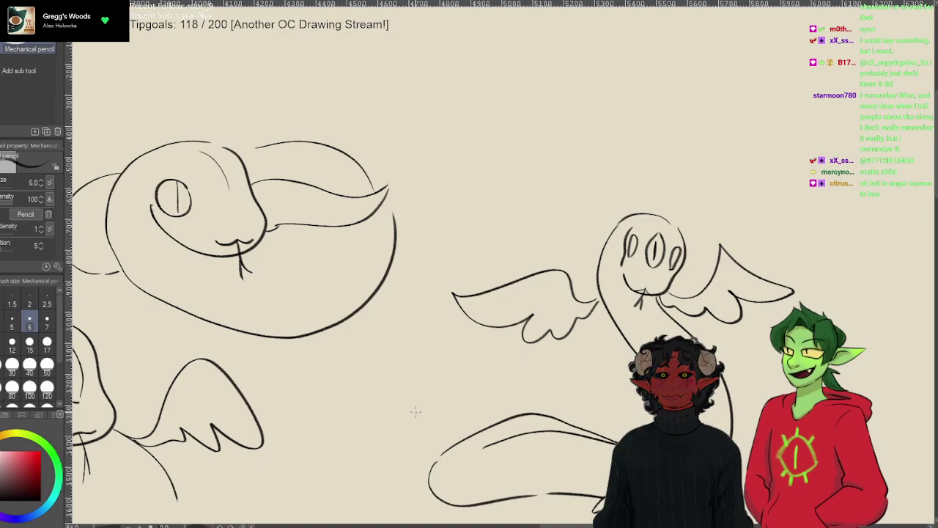
{"action": "key", "text": "ctrl+z"}
{"action": "key", "text": "ctrl+z"}
{"action": "left_click_drag", "start_coordinate": [577, 301], "coordinate": [554, 275]}
{"action": "key", "text": "ctrl+z"}
- Draw a spread wing with scalloped lower feathers on each side of the snake's neck, just below the head
{"action": "mouse_move", "coordinate": [598, 298]}
{"action": "left_mouse_down"}
{"action": "mouse_move", "coordinate": [554, 276]}
{"action": "mouse_move", "coordinate": [451, 290]}
{"action": "mouse_move", "coordinate": [538, 328]}
{"action": "left_mouse_up"}
{"action": "mouse_move", "coordinate": [675, 296]}
{"action": "left_mouse_down"}
{"action": "mouse_move", "coordinate": [725, 277]}
{"action": "mouse_move", "coordinate": [732, 263]}
{"action": "mouse_move", "coordinate": [755, 286]}
{"action": "mouse_move", "coordinate": [759, 319]}
{"action": "left_mouse_up"}
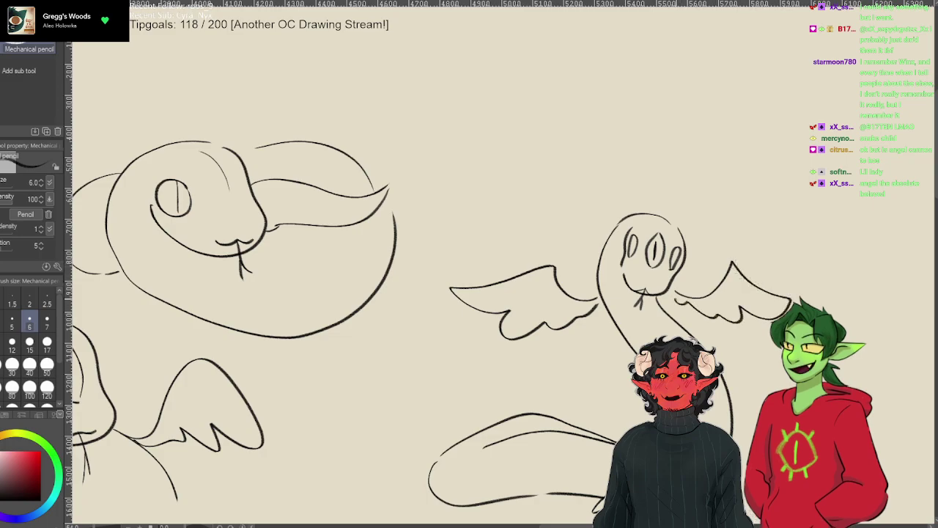
{"action": "key", "text": "ctrl+z"}
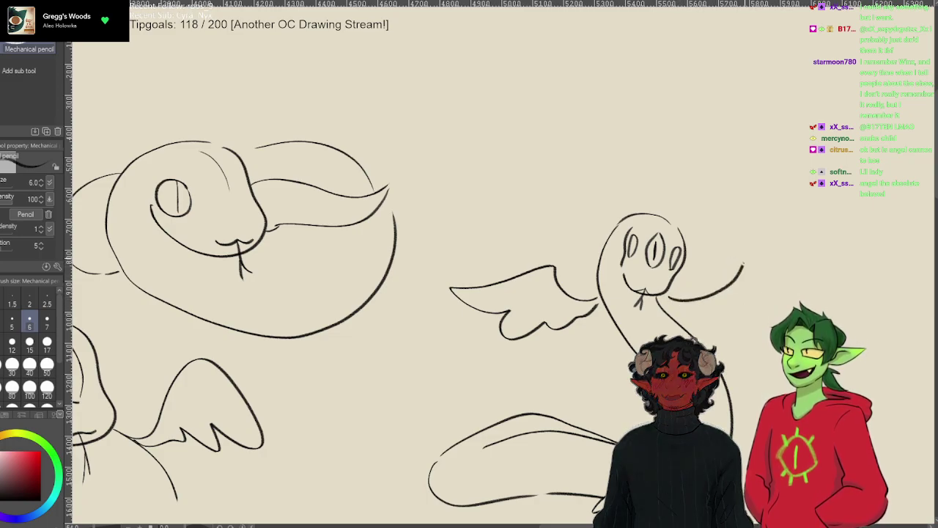
{"action": "left_click_drag", "start_coordinate": [768, 322], "coordinate": [678, 306]}
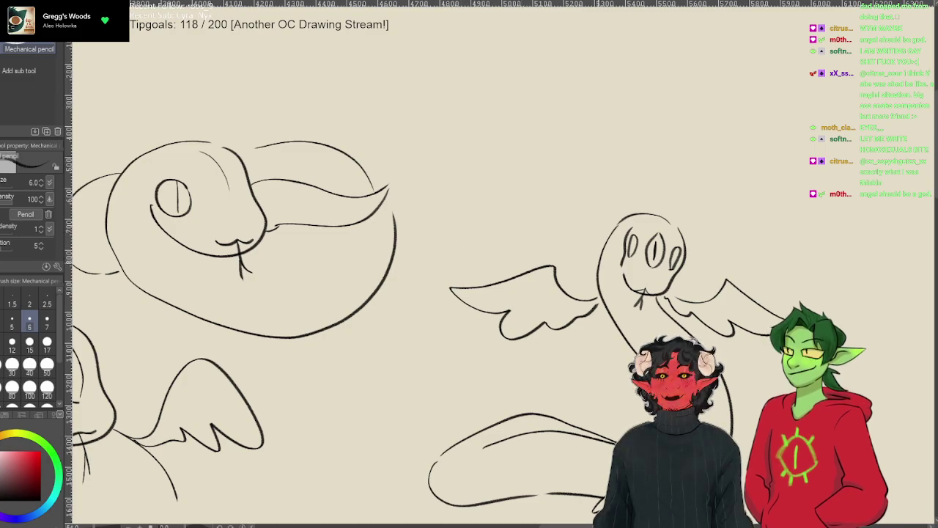
- Erase the centre eye's pupil and redraw it as a thin vertical slit
{"action": "key", "text": "e"}
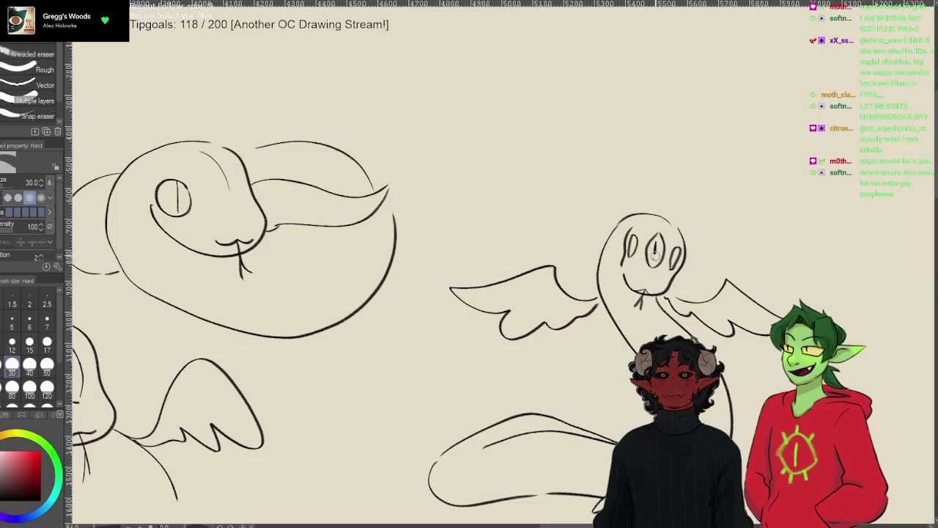
{"action": "key", "text": "p"}
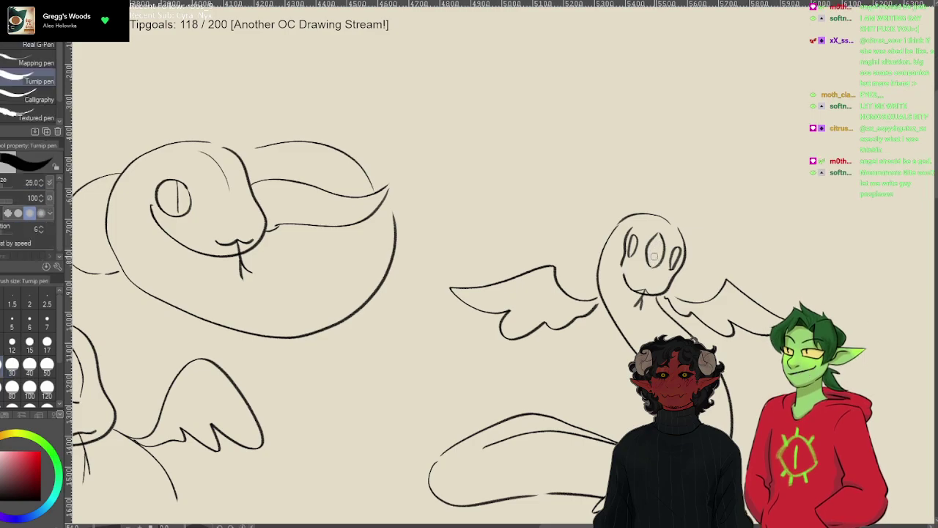
{"action": "left_click_drag", "start_coordinate": [655, 239], "coordinate": [656, 258]}
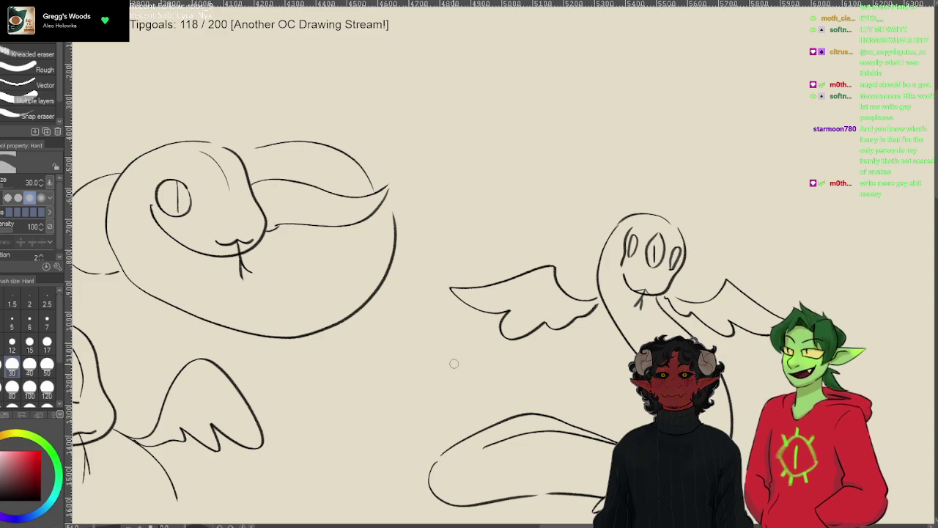
- Erase the whole centre eye from the winged snake's face, leaving both side eyes in place
{"action": "key", "text": "space"}
{"action": "left_click_drag", "start_coordinate": [355, 362], "coordinate": [554, 310]}
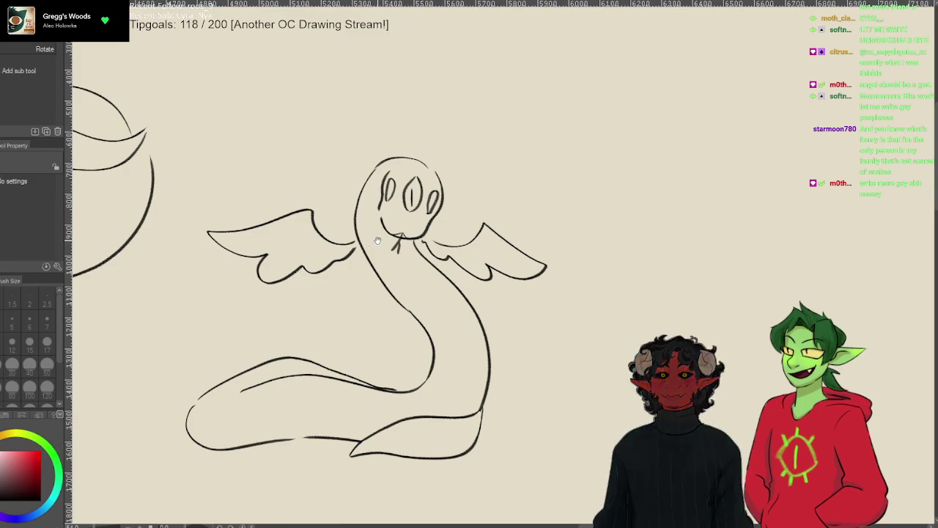
{"action": "mouse_move", "coordinate": [593, 420]}
{"action": "left_mouse_down"}
{"action": "mouse_move", "coordinate": [567, 427]}
{"action": "mouse_move", "coordinate": [575, 427]}
{"action": "left_mouse_up"}
{"action": "key", "text": "p"}
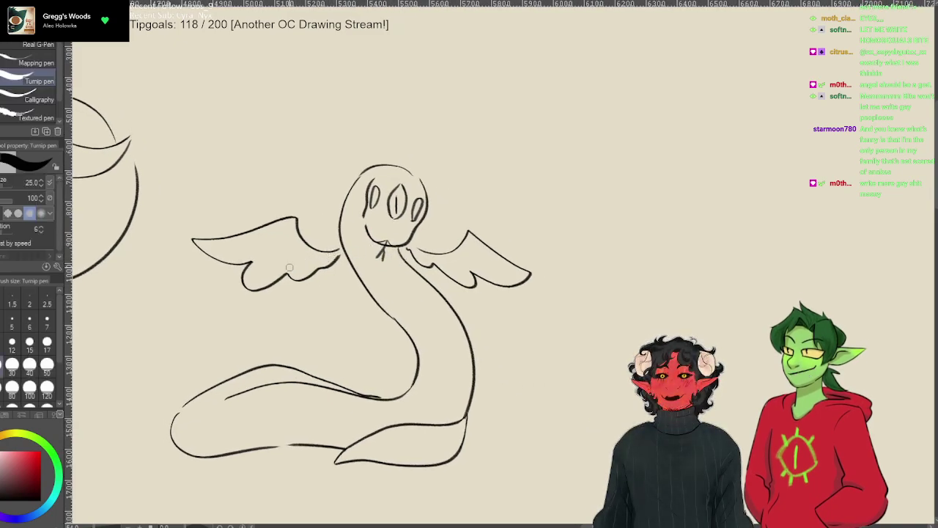
{"action": "key", "text": "space"}
{"action": "mouse_move", "coordinate": [181, 341]}
{"action": "left_mouse_down"}
{"action": "mouse_move", "coordinate": [174, 294]}
{"action": "mouse_move", "coordinate": [383, 195]}
{"action": "mouse_move", "coordinate": [350, 274]}
{"action": "mouse_move", "coordinate": [425, 263]}
{"action": "mouse_move", "coordinate": [389, 271]}
{"action": "left_mouse_up"}
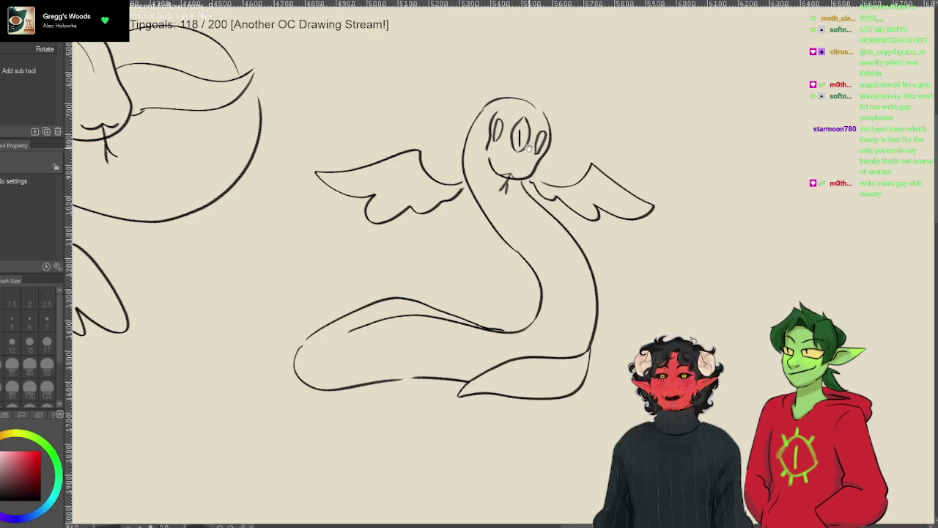
{"action": "key", "text": "e"}
{"action": "mouse_move", "coordinate": [528, 126]}
{"action": "left_mouse_down"}
{"action": "mouse_move", "coordinate": [519, 132]}
{"action": "mouse_move", "coordinate": [544, 134]}
{"action": "left_mouse_up"}
- Pencil tiny circles above the winged snake's mouth, redraw a wider centre eye with a slit pupil, and touch up the side eye's pupil
{"action": "key", "text": "p"}
{"action": "key", "text": "p"}
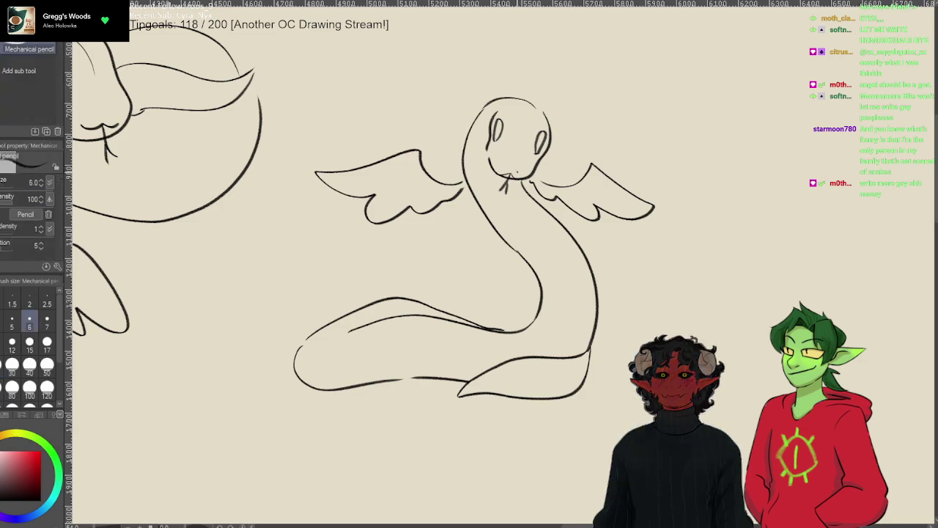
{"action": "left_click", "coordinate": [510, 173]}
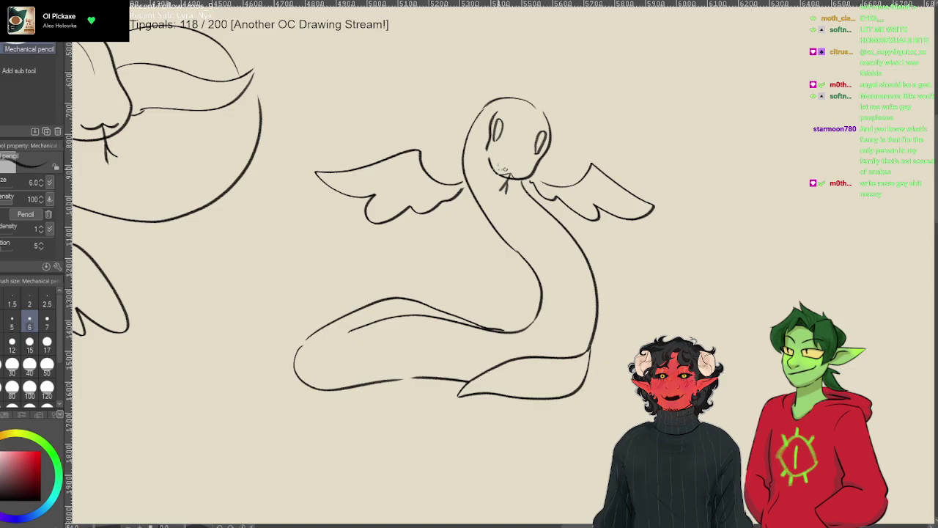
{"action": "left_click_drag", "start_coordinate": [498, 170], "coordinate": [516, 171]}
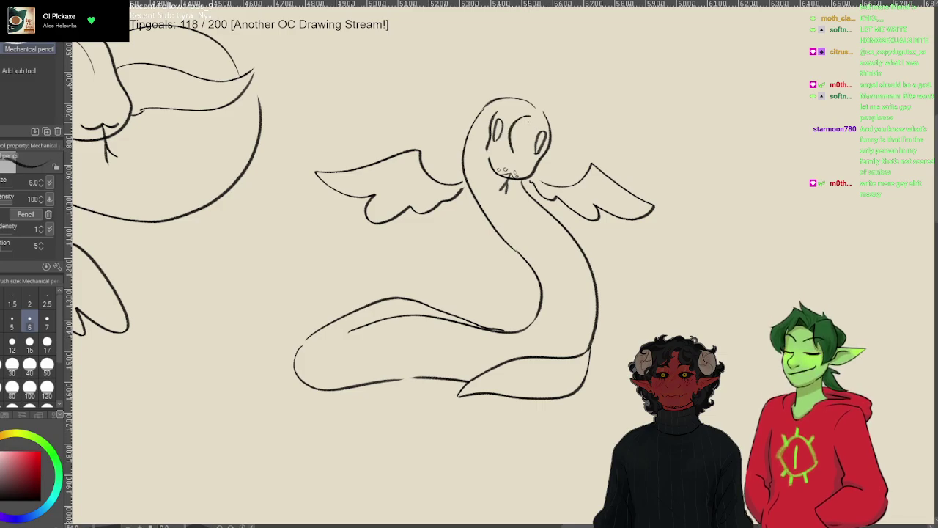
{"action": "mouse_move", "coordinate": [532, 124]}
{"action": "left_mouse_down"}
{"action": "mouse_move", "coordinate": [522, 150]}
{"action": "mouse_move", "coordinate": [517, 142]}
{"action": "left_mouse_up"}
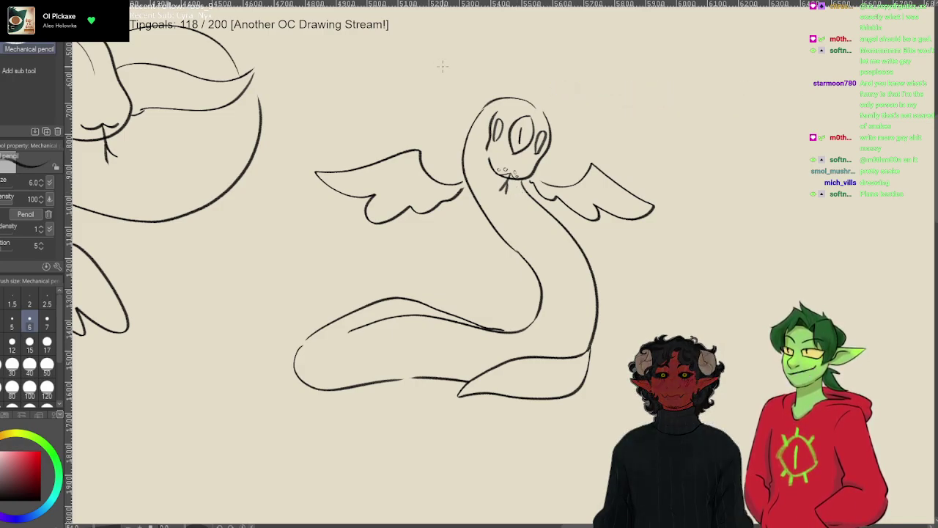
{"action": "left_click_drag", "start_coordinate": [497, 126], "coordinate": [496, 135]}
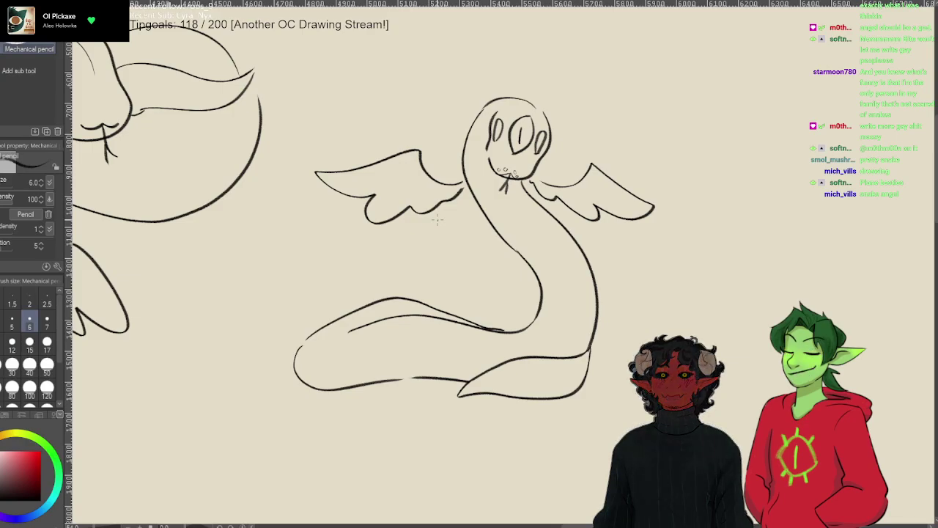
- Look over the snake sketches across the canvas and the empty area beside the winged snake
{"action": "key", "text": "space"}
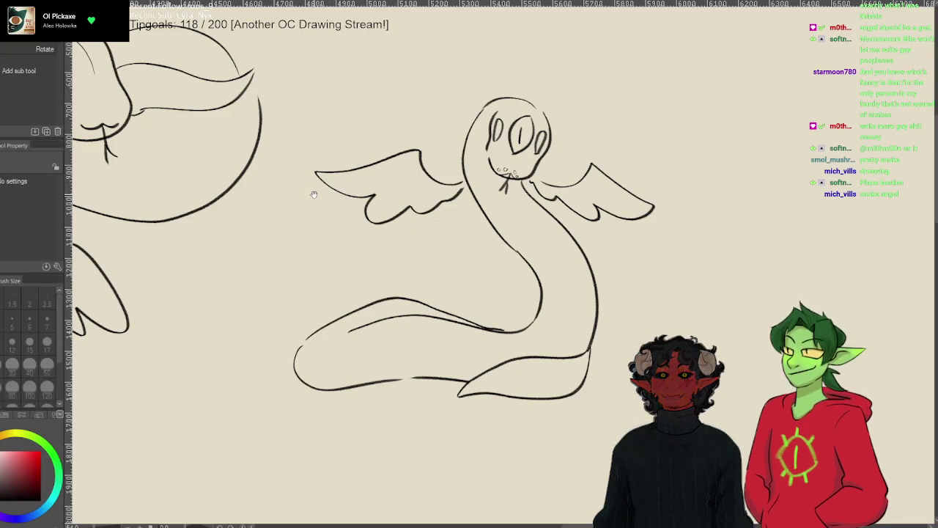
{"action": "mouse_move", "coordinate": [313, 194]}
{"action": "left_mouse_down"}
{"action": "mouse_move", "coordinate": [251, 210]}
{"action": "mouse_move", "coordinate": [324, 48]}
{"action": "mouse_move", "coordinate": [481, 227]}
{"action": "mouse_move", "coordinate": [701, 215]}
{"action": "left_mouse_up"}
{"action": "mouse_move", "coordinate": [314, 337]}
{"action": "left_mouse_down"}
{"action": "mouse_move", "coordinate": [607, 306]}
{"action": "mouse_move", "coordinate": [680, 275]}
{"action": "mouse_move", "coordinate": [652, 218]}
{"action": "mouse_move", "coordinate": [669, 191]}
{"action": "mouse_move", "coordinate": [171, 298]}
{"action": "left_mouse_up"}
{"action": "left_click_drag", "start_coordinate": [645, 312], "coordinate": [186, 355]}
{"action": "mouse_move", "coordinate": [550, 347]}
{"action": "left_mouse_down"}
{"action": "mouse_move", "coordinate": [266, 313]}
{"action": "mouse_move", "coordinate": [187, 315]}
{"action": "left_mouse_up"}
{"action": "left_click_drag", "start_coordinate": [432, 315], "coordinate": [316, 321]}
{"action": "left_click_drag", "start_coordinate": [193, 330], "coordinate": [279, 322]}
{"action": "left_click_drag", "start_coordinate": [600, 161], "coordinate": [546, 168]}
{"action": "key", "text": "p"}
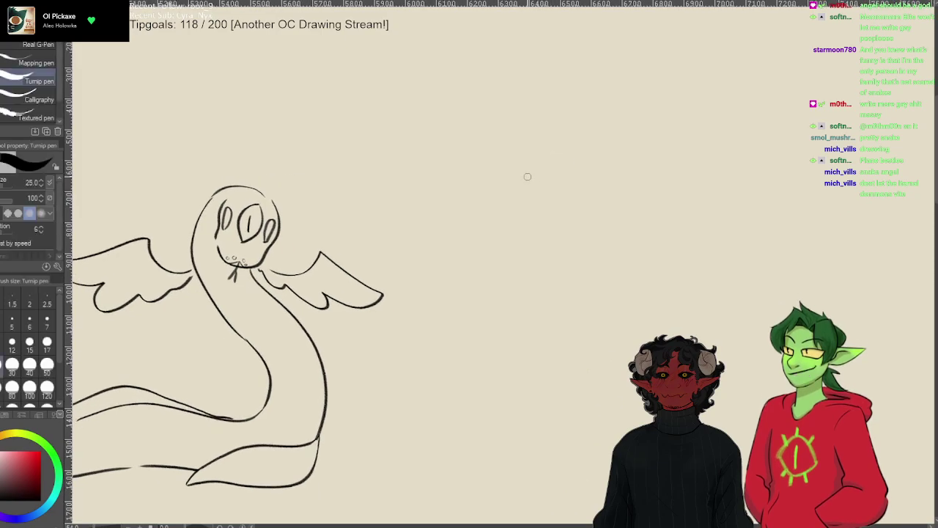
{"action": "mouse_move", "coordinate": [583, 91]}
{"action": "left_mouse_down"}
{"action": "mouse_move", "coordinate": [594, 146]}
{"action": "mouse_move", "coordinate": [552, 154]}
{"action": "left_mouse_up"}
{"action": "left_click_drag", "start_coordinate": [561, 111], "coordinate": [564, 116]}
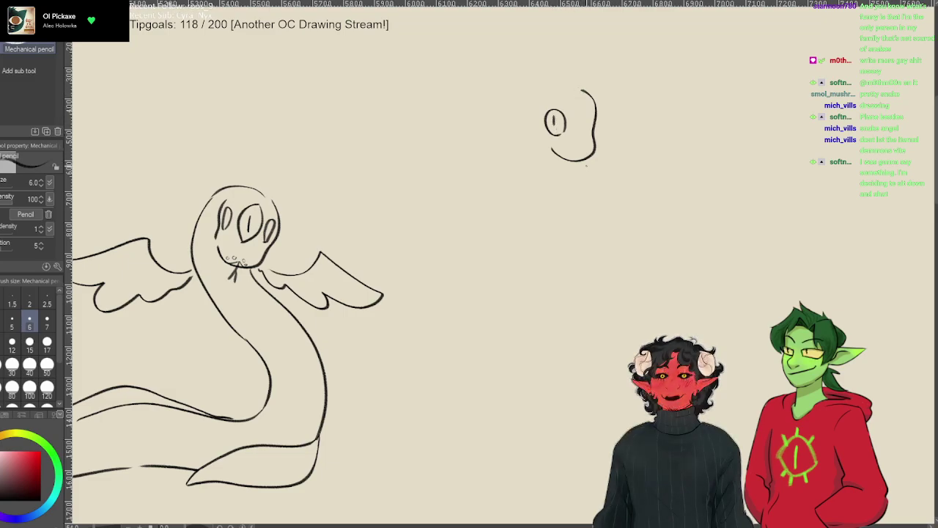
{"action": "key", "text": "ctrl+z"}
{"action": "key", "text": "ctrl+z"}
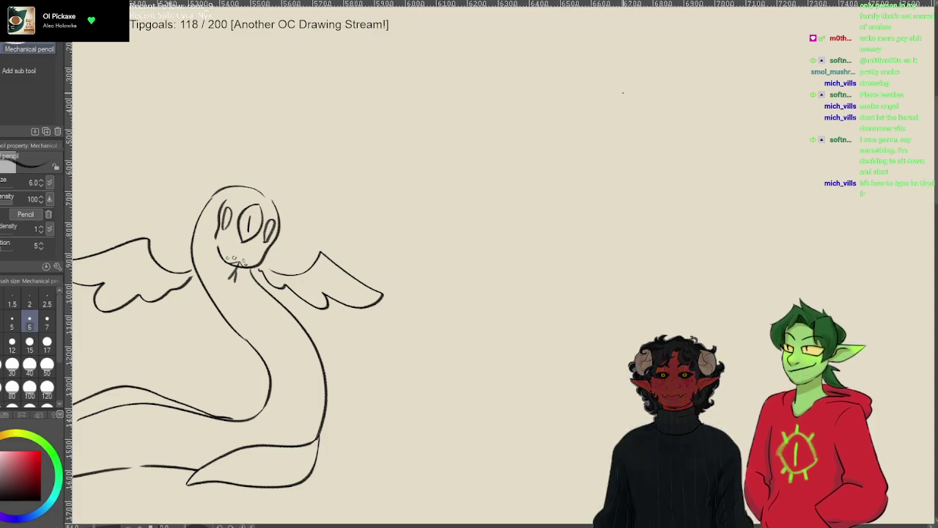
- Pencil a new snake head with one slit-pupil eye and a forked tongue in the empty area beside the winged snake
{"action": "mouse_move", "coordinate": [613, 77]}
{"action": "left_mouse_down"}
{"action": "mouse_move", "coordinate": [639, 136]}
{"action": "mouse_move", "coordinate": [630, 158]}
{"action": "mouse_move", "coordinate": [603, 162]}
{"action": "mouse_move", "coordinate": [579, 116]}
{"action": "mouse_move", "coordinate": [606, 109]}
{"action": "mouse_move", "coordinate": [590, 108]}
{"action": "mouse_move", "coordinate": [593, 129]}
{"action": "mouse_move", "coordinate": [603, 109]}
{"action": "left_mouse_up"}
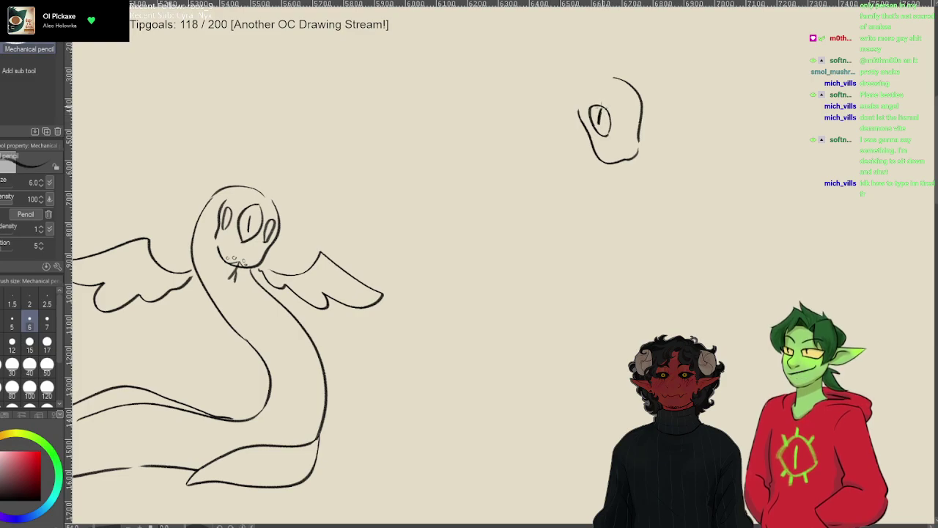
{"action": "left_click_drag", "start_coordinate": [622, 161], "coordinate": [620, 183]}
{"action": "left_click_drag", "start_coordinate": [621, 161], "coordinate": [623, 191]}
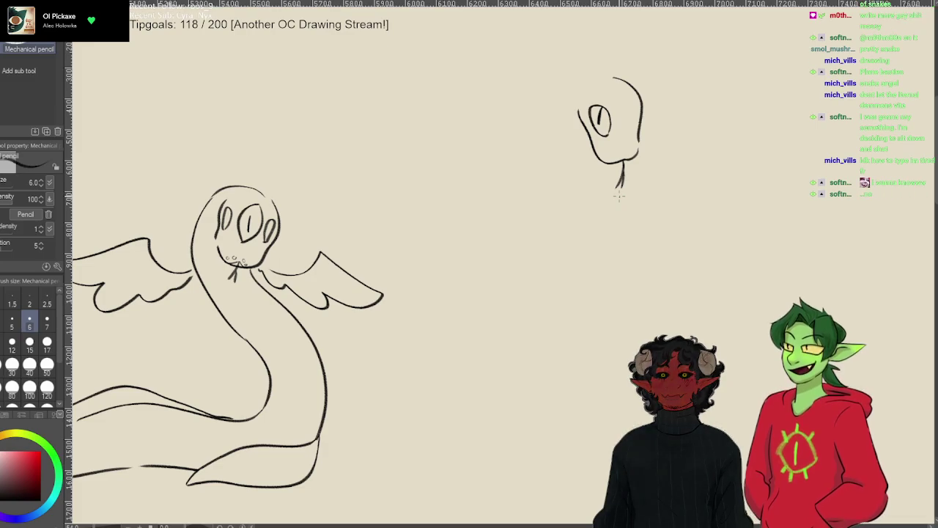
- Pencil the new snake's rounded head back, S-curved neck, large upper body loop and the inner curve of its curled tail
{"action": "mouse_move", "coordinate": [613, 77]}
{"action": "left_mouse_down"}
{"action": "mouse_move", "coordinate": [557, 86]}
{"action": "mouse_move", "coordinate": [545, 156]}
{"action": "left_mouse_up"}
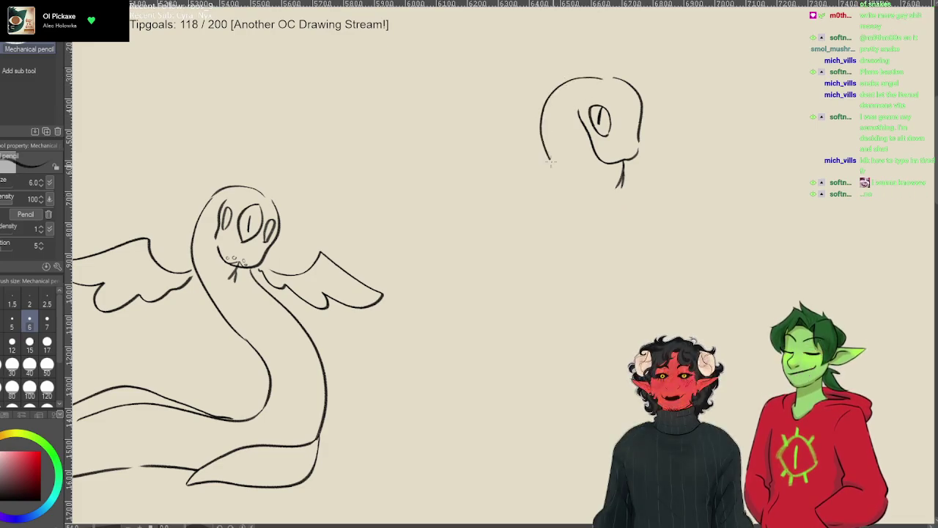
{"action": "mouse_move", "coordinate": [632, 168]}
{"action": "left_mouse_down"}
{"action": "mouse_move", "coordinate": [678, 307]}
{"action": "mouse_move", "coordinate": [532, 309]}
{"action": "mouse_move", "coordinate": [612, 277]}
{"action": "mouse_move", "coordinate": [573, 279]}
{"action": "left_mouse_up"}
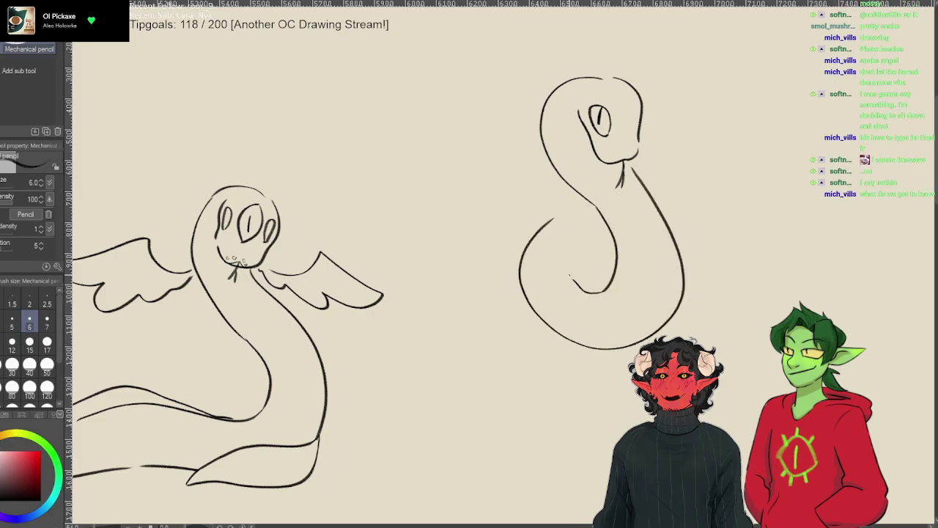
{"action": "left_click_drag", "start_coordinate": [602, 290], "coordinate": [586, 284]}
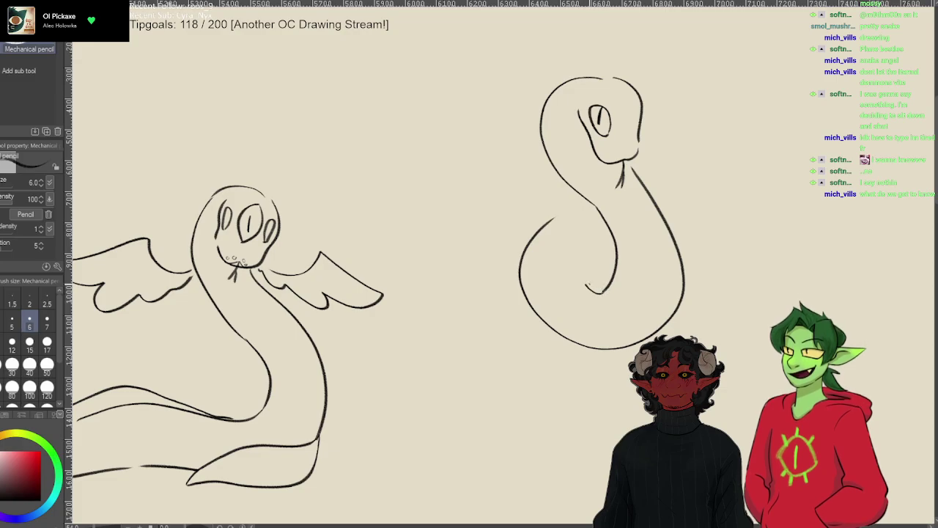
{"action": "left_click_drag", "start_coordinate": [565, 212], "coordinate": [595, 208]}
{"action": "left_click_drag", "start_coordinate": [629, 386], "coordinate": [616, 432]}
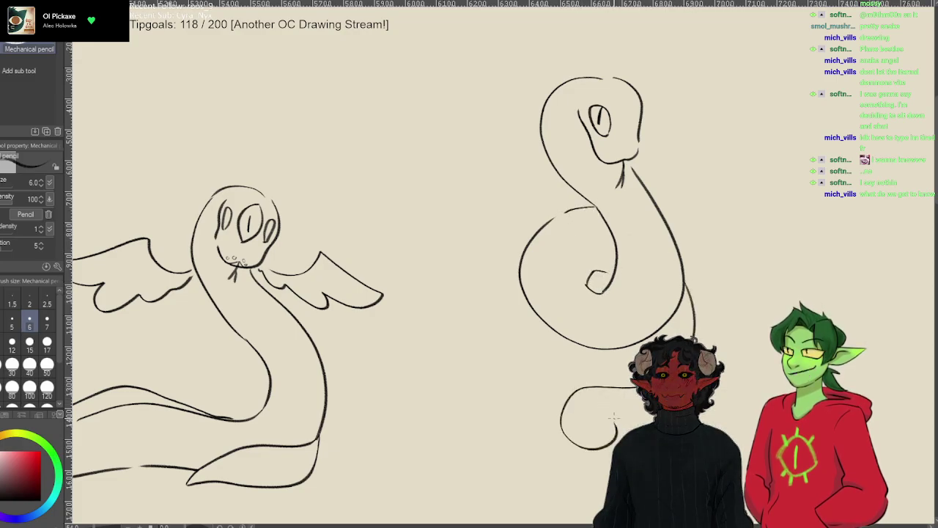
- Pencil the outer curve of the lower coil, redrawing it until it sweeps from the upper loop around the curled tail
{"action": "left_click_drag", "start_coordinate": [557, 336], "coordinate": [532, 381]}
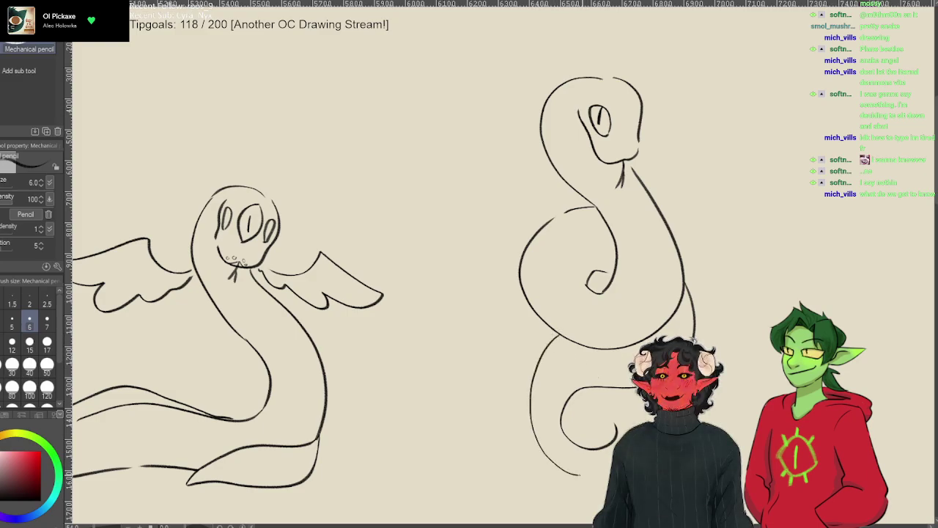
{"action": "key", "text": "ctrl+z"}
{"action": "mouse_move", "coordinate": [563, 337]}
{"action": "left_mouse_down"}
{"action": "mouse_move", "coordinate": [524, 397]}
{"action": "mouse_move", "coordinate": [553, 482]}
{"action": "mouse_move", "coordinate": [607, 487]}
{"action": "left_mouse_up"}
{"action": "key", "text": "ctrl+z"}
{"action": "key", "text": "ctrl+z"}
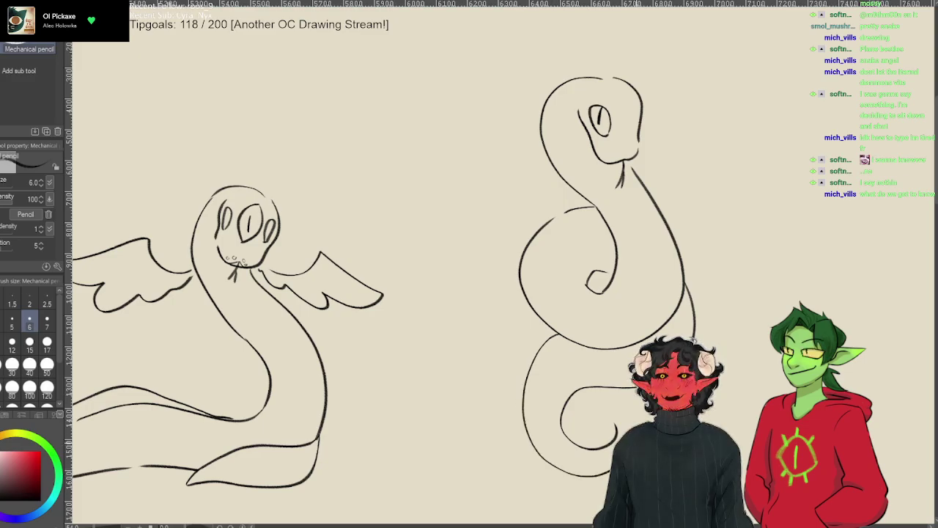
{"action": "mouse_move", "coordinate": [557, 338]}
{"action": "left_mouse_down"}
{"action": "mouse_move", "coordinate": [511, 413]}
{"action": "mouse_move", "coordinate": [545, 489]}
{"action": "mouse_move", "coordinate": [595, 492]}
{"action": "mouse_move", "coordinate": [527, 416]}
{"action": "left_mouse_up"}
{"action": "key", "text": "ctrl+z"}
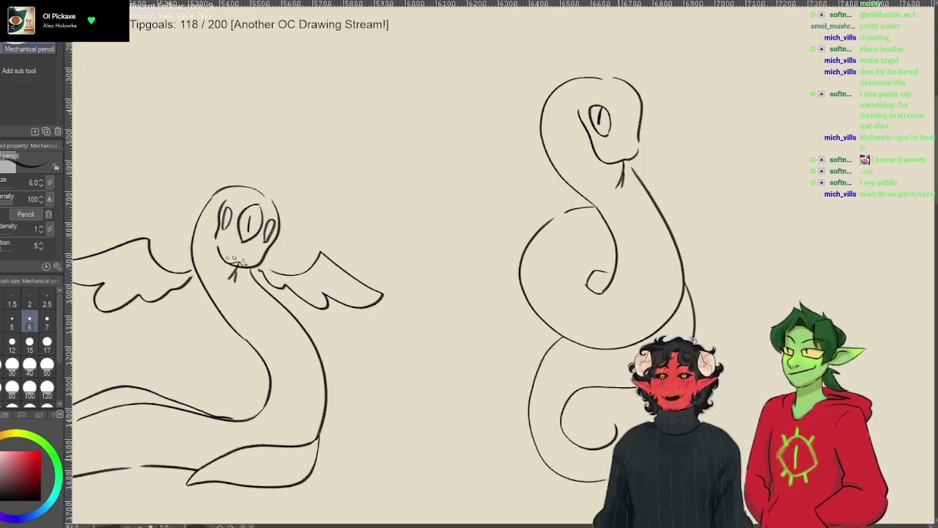
{"action": "key", "text": "ctrl+z"}
{"action": "mouse_move", "coordinate": [557, 339]}
{"action": "left_mouse_down"}
{"action": "mouse_move", "coordinate": [528, 463]}
{"action": "mouse_move", "coordinate": [608, 476]}
{"action": "left_mouse_up"}
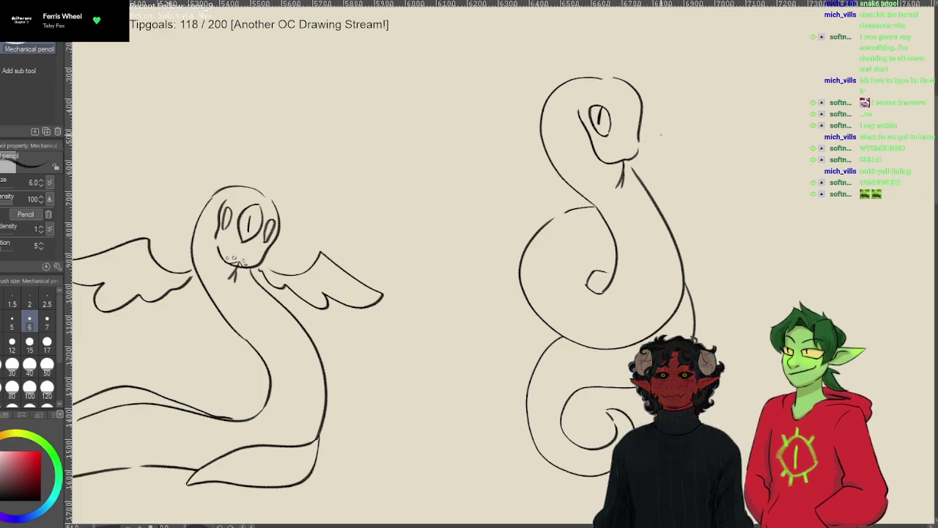
- Try a pair of small, rounded, scalloped wings on both sides of the coiled snake's neck
{"action": "mouse_move", "coordinate": [644, 186]}
{"action": "left_mouse_down"}
{"action": "mouse_move", "coordinate": [752, 142]}
{"action": "mouse_move", "coordinate": [772, 169]}
{"action": "left_mouse_up"}
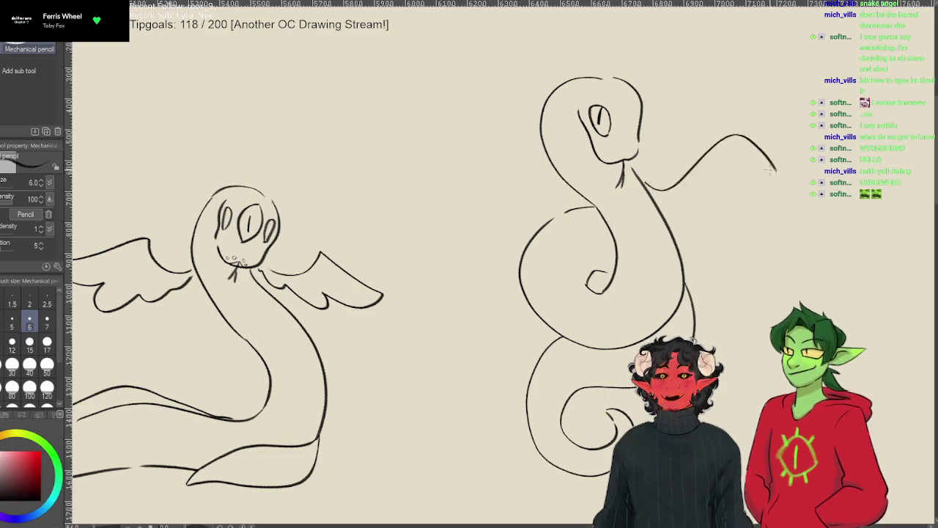
{"action": "left_click_drag", "start_coordinate": [658, 191], "coordinate": [774, 176]}
{"action": "left_click_drag", "start_coordinate": [489, 163], "coordinate": [556, 185]}
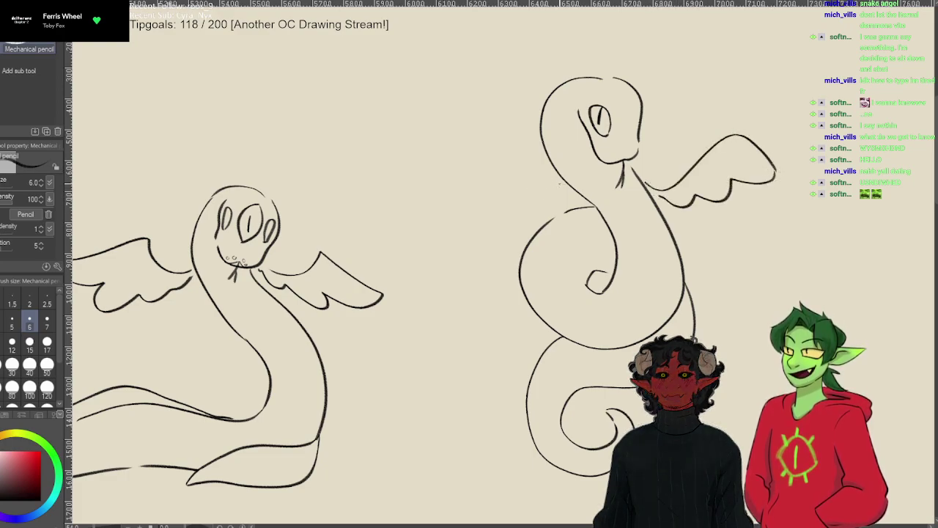
{"action": "mouse_move", "coordinate": [445, 186]}
{"action": "left_mouse_down"}
{"action": "mouse_move", "coordinate": [507, 217]}
{"action": "mouse_move", "coordinate": [559, 192]}
{"action": "left_mouse_up"}
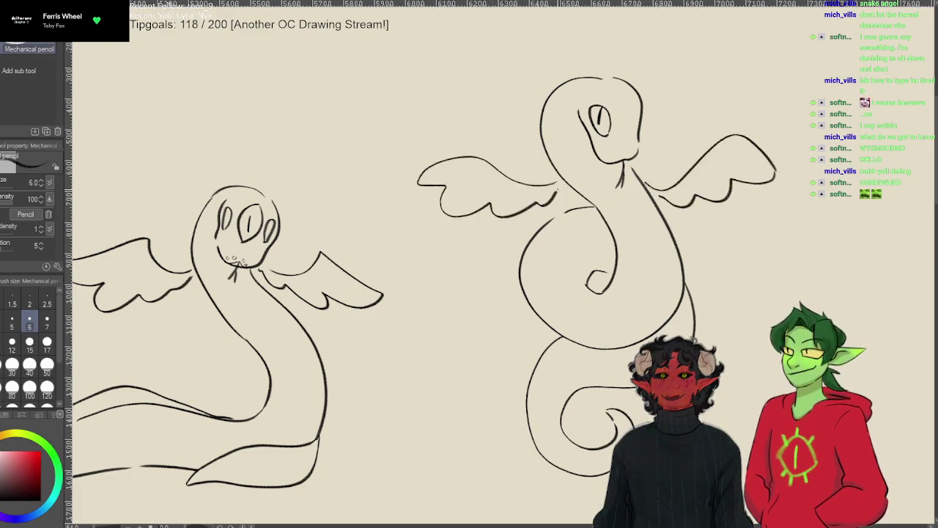
{"action": "left_click_drag", "start_coordinate": [630, 228], "coordinate": [540, 221]}
{"action": "key", "text": "ctrl+z"}
{"action": "key", "text": "ctrl+z"}
{"action": "key", "text": "ctrl+z"}
{"action": "key", "text": "ctrl+z"}
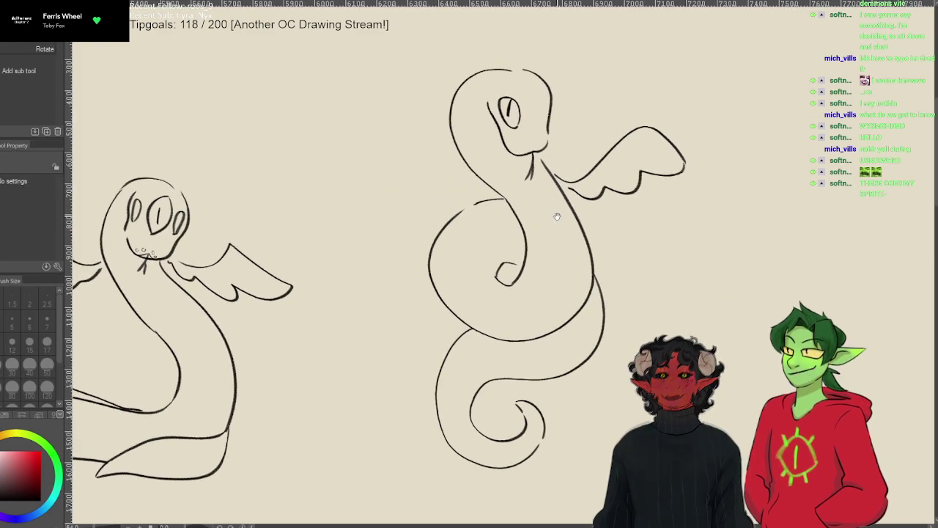
- Replace the coiled snake's right wing with a larger, angular wing that has scalloped feathers along its lower edge
{"action": "key", "text": "p"}
{"action": "mouse_move", "coordinate": [555, 170]}
{"action": "left_mouse_down"}
{"action": "mouse_move", "coordinate": [645, 149]}
{"action": "mouse_move", "coordinate": [647, 192]}
{"action": "left_mouse_up"}
{"action": "key", "text": "ctrl+z"}
{"action": "left_click_drag", "start_coordinate": [555, 169], "coordinate": [685, 113]}
{"action": "key", "text": "ctrl+z"}
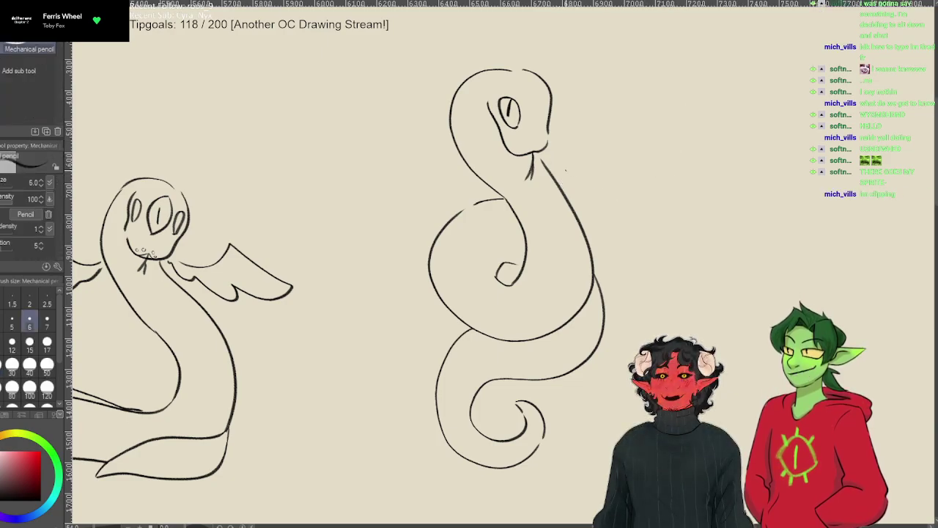
{"action": "mouse_move", "coordinate": [562, 163]}
{"action": "left_mouse_down"}
{"action": "mouse_move", "coordinate": [649, 89]}
{"action": "mouse_move", "coordinate": [711, 125]}
{"action": "mouse_move", "coordinate": [665, 160]}
{"action": "left_mouse_up"}
{"action": "left_click_drag", "start_coordinate": [671, 165], "coordinate": [684, 184]}
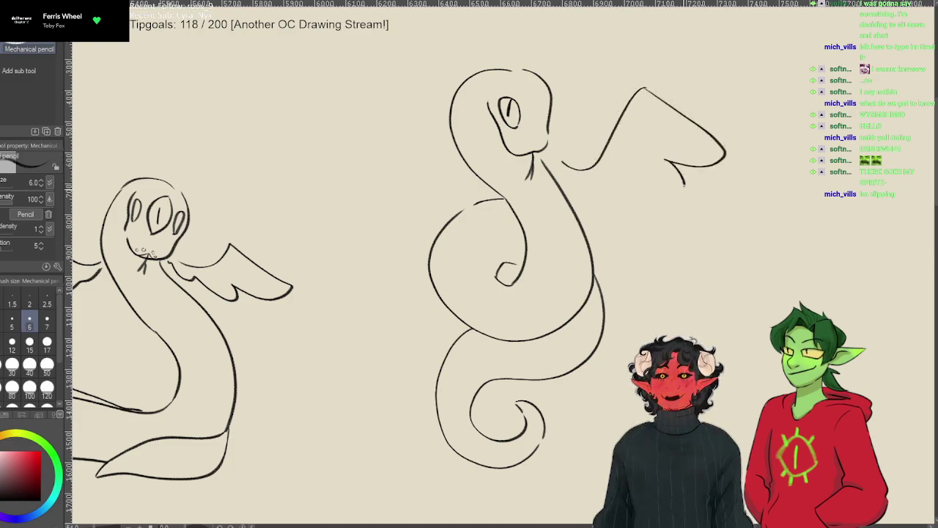
- Try a tall left wing mirroring the right one with several leading edges, and undo its outer feather outline
{"action": "mouse_move", "coordinate": [375, 143]}
{"action": "left_mouse_down"}
{"action": "mouse_move", "coordinate": [328, 114]}
{"action": "mouse_move", "coordinate": [288, 163]}
{"action": "left_mouse_up"}
{"action": "key", "text": "ctrl+z"}
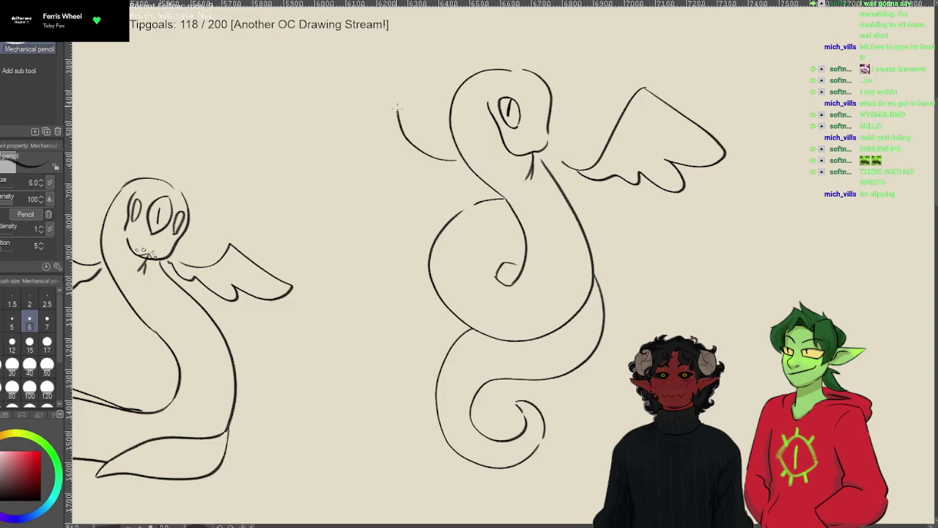
{"action": "key", "text": "ctrl+z"}
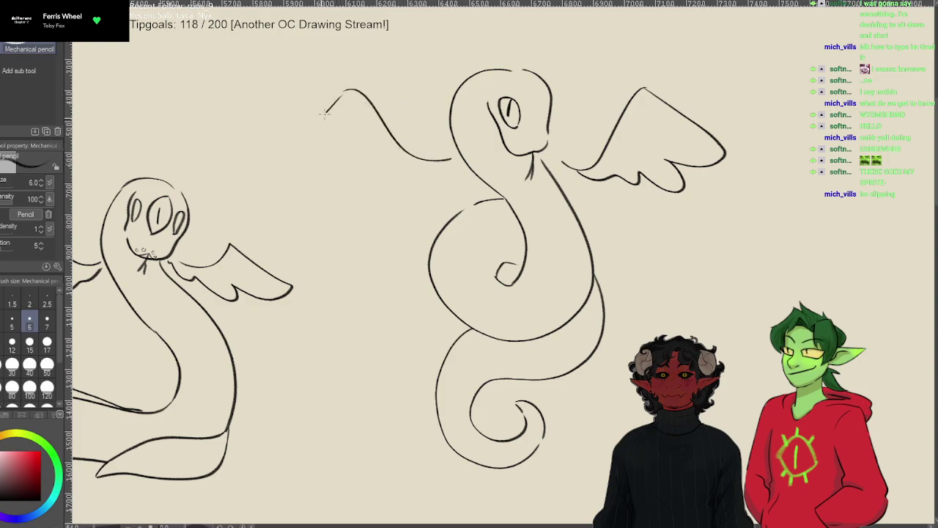
{"action": "key", "text": "ctrl+z"}
{"action": "key", "text": "ctrl+z"}
{"action": "left_click_drag", "start_coordinate": [453, 165], "coordinate": [396, 123]}
{"action": "mouse_move", "coordinate": [366, 94]}
{"action": "left_mouse_down"}
{"action": "mouse_move", "coordinate": [299, 170]}
{"action": "mouse_move", "coordinate": [334, 186]}
{"action": "left_mouse_up"}
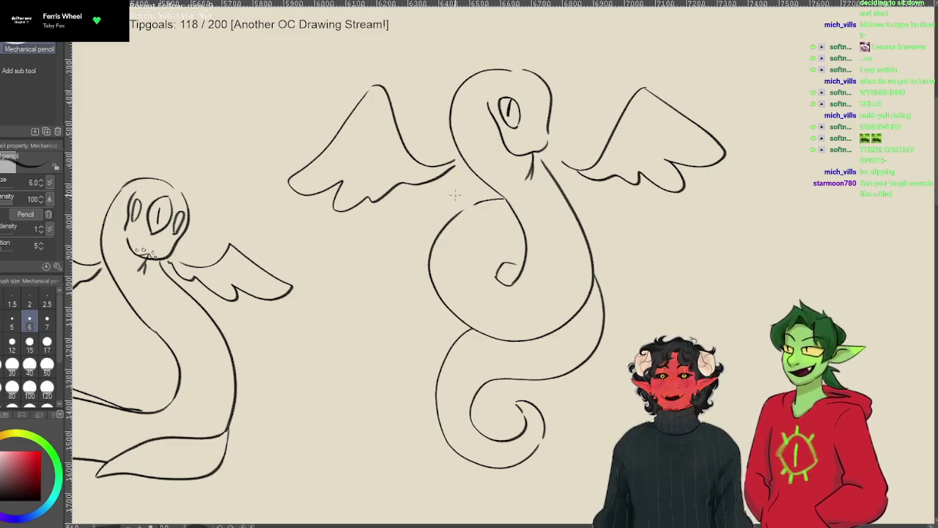
{"action": "left_click", "coordinate": [442, 173]}
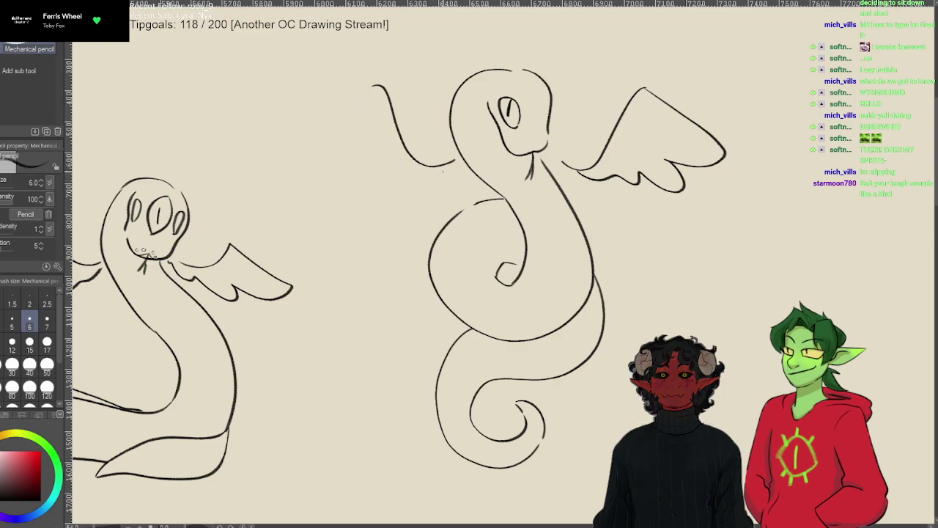
{"action": "key", "text": "ctrl+z"}
{"action": "key", "text": "ctrl+y"}
- Try narrower feather outlines beneath the left wing's tall leading edge, undoing each attempt
{"action": "mouse_move", "coordinate": [367, 86]}
{"action": "left_mouse_down"}
{"action": "mouse_move", "coordinate": [294, 178]}
{"action": "mouse_move", "coordinate": [453, 167]}
{"action": "left_mouse_up"}
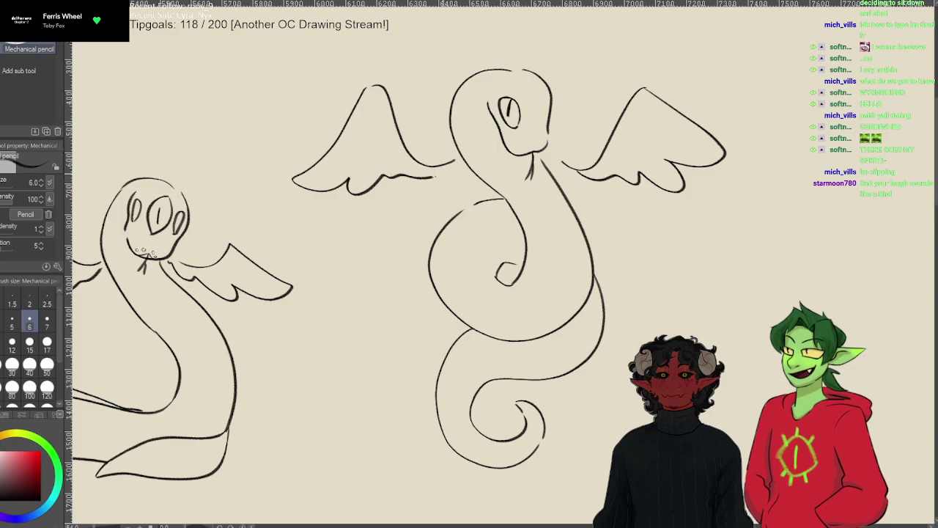
{"action": "key", "text": "ctrl+z"}
{"action": "key", "text": "ctrl+z"}
{"action": "mouse_move", "coordinate": [356, 101]}
{"action": "left_mouse_down"}
{"action": "mouse_move", "coordinate": [292, 179]}
{"action": "mouse_move", "coordinate": [367, 186]}
{"action": "left_mouse_up"}
{"action": "key", "text": "ctrl+z"}
{"action": "key", "text": "ctrl+z"}
{"action": "mouse_move", "coordinate": [359, 98]}
{"action": "left_mouse_down"}
{"action": "mouse_move", "coordinate": [312, 174]}
{"action": "mouse_move", "coordinate": [454, 169]}
{"action": "left_mouse_up"}
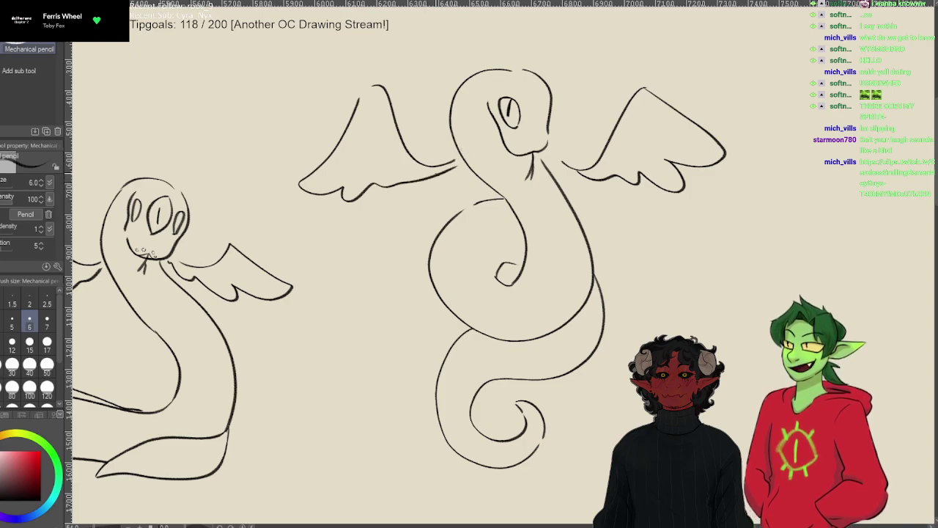
{"action": "key", "text": "ctrl+z"}
{"action": "key", "text": "ctrl+z"}
- Try drooping and wider feather outlines on the left wing, and undo the whole wing including its leading edge
{"action": "left_click_drag", "start_coordinate": [357, 97], "coordinate": [302, 199]}
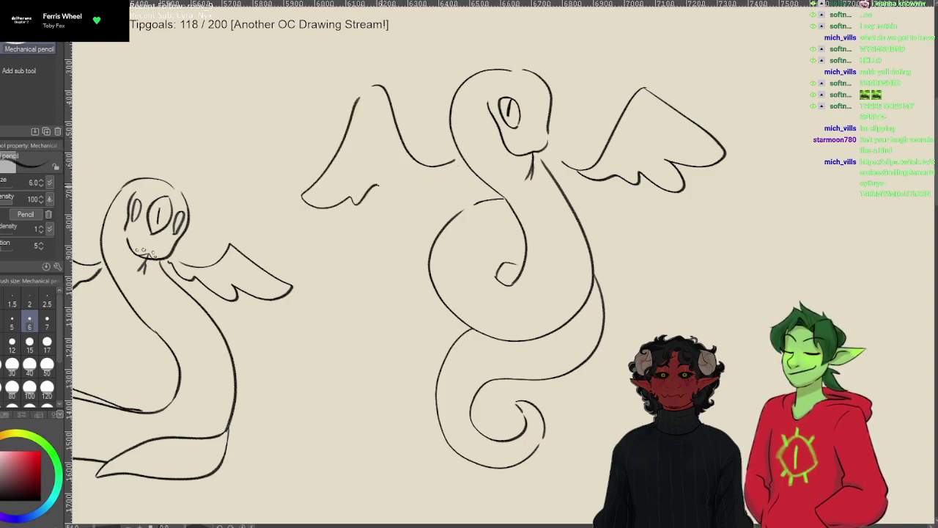
{"action": "key", "text": "ctrl+z"}
{"action": "key", "text": "ctrl+z"}
{"action": "mouse_move", "coordinate": [359, 95]}
{"action": "left_mouse_down"}
{"action": "mouse_move", "coordinate": [344, 134]}
{"action": "mouse_move", "coordinate": [322, 232]}
{"action": "left_mouse_up"}
{"action": "key", "text": "ctrl+z"}
{"action": "key", "text": "ctrl+z"}
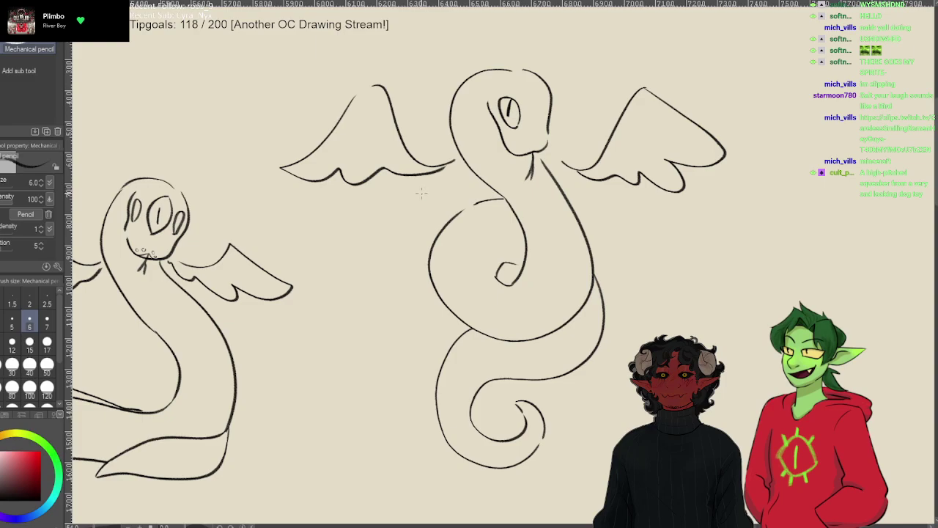
{"action": "key", "text": "ctrl+z"}
{"action": "key", "text": "ctrl+z"}
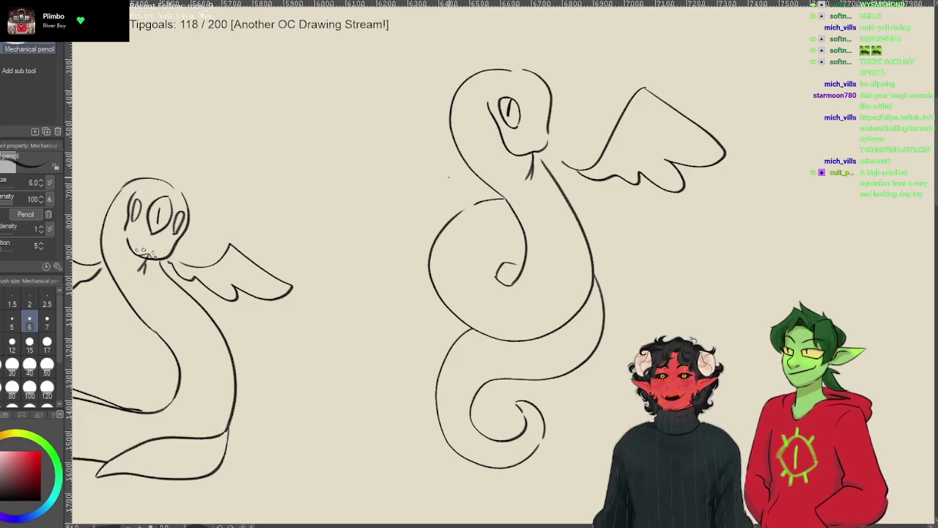
- Redraw the coiled snake's left wing from the neck with a rounded peak, pointed tip and scalloped lower feathers
{"action": "mouse_move", "coordinate": [460, 169]}
{"action": "left_mouse_down"}
{"action": "mouse_move", "coordinate": [435, 174]}
{"action": "mouse_move", "coordinate": [360, 104]}
{"action": "mouse_move", "coordinate": [286, 174]}
{"action": "left_mouse_up"}
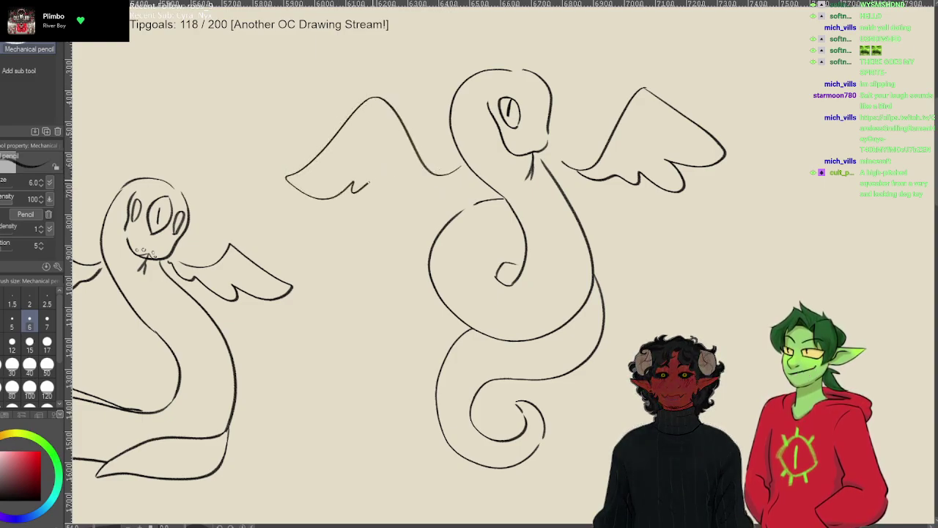
{"action": "key", "text": "ctrl+z"}
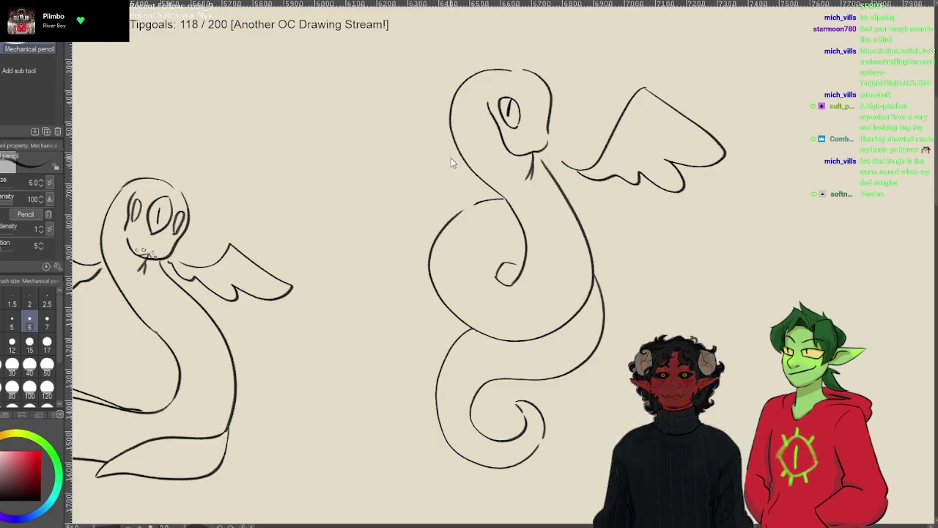
{"action": "mouse_move", "coordinate": [460, 170]}
{"action": "left_mouse_down"}
{"action": "mouse_move", "coordinate": [413, 102]}
{"action": "mouse_move", "coordinate": [350, 154]}
{"action": "left_mouse_up"}
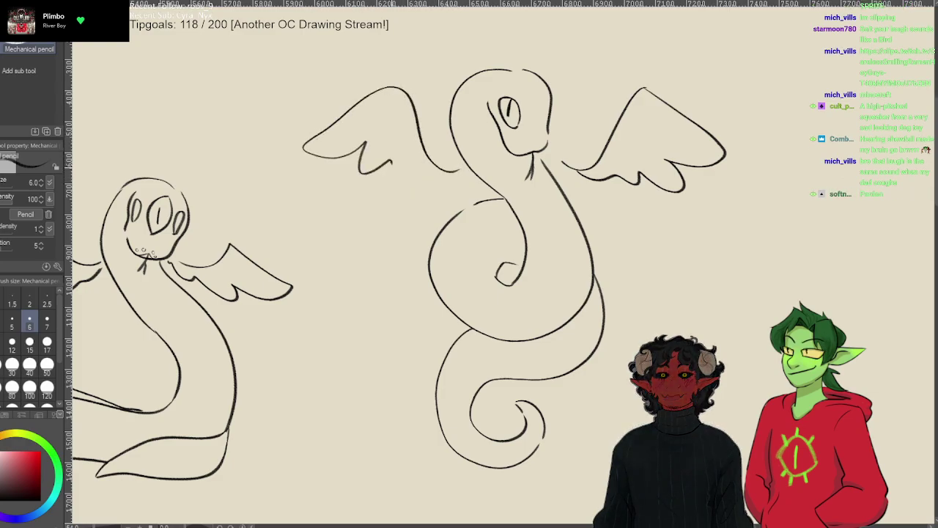
{"action": "key", "text": "ctrl+z"}
{"action": "key", "text": "ctrl+z"}
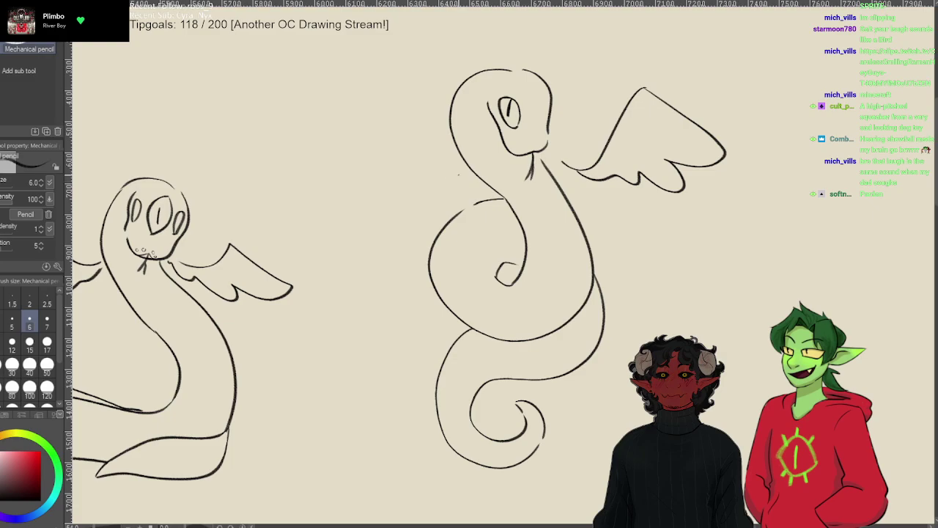
{"action": "mouse_move", "coordinate": [461, 175]}
{"action": "left_mouse_down"}
{"action": "mouse_move", "coordinate": [293, 174]}
{"action": "mouse_move", "coordinate": [451, 183]}
{"action": "left_mouse_up"}
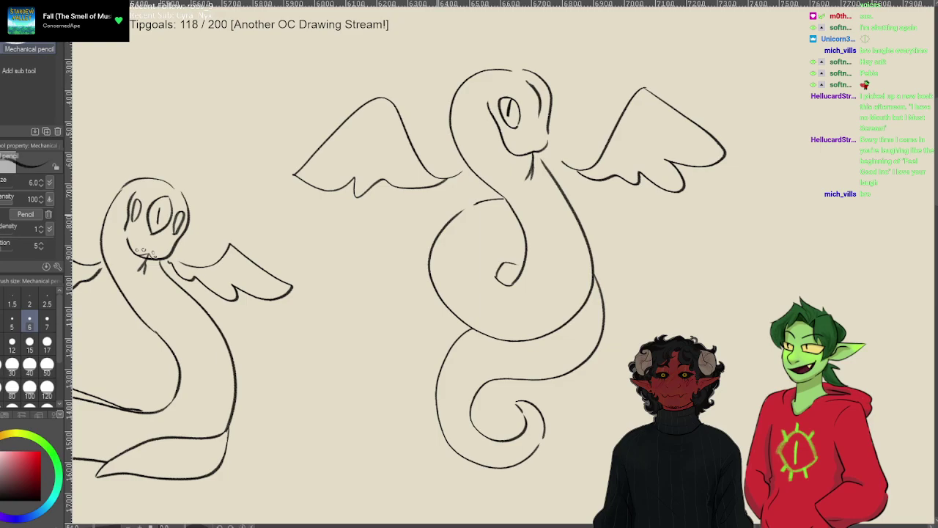
- Pencil a side-facing snake head with a round eye in the empty canvas area to the right of the coiled snake
{"action": "key", "text": "r"}
{"action": "left_click_drag", "start_coordinate": [471, 212], "coordinate": [175, 211]}
{"action": "mouse_move", "coordinate": [350, 198]}
{"action": "left_mouse_down"}
{"action": "mouse_move", "coordinate": [430, 223]}
{"action": "mouse_move", "coordinate": [259, 220]}
{"action": "left_mouse_up"}
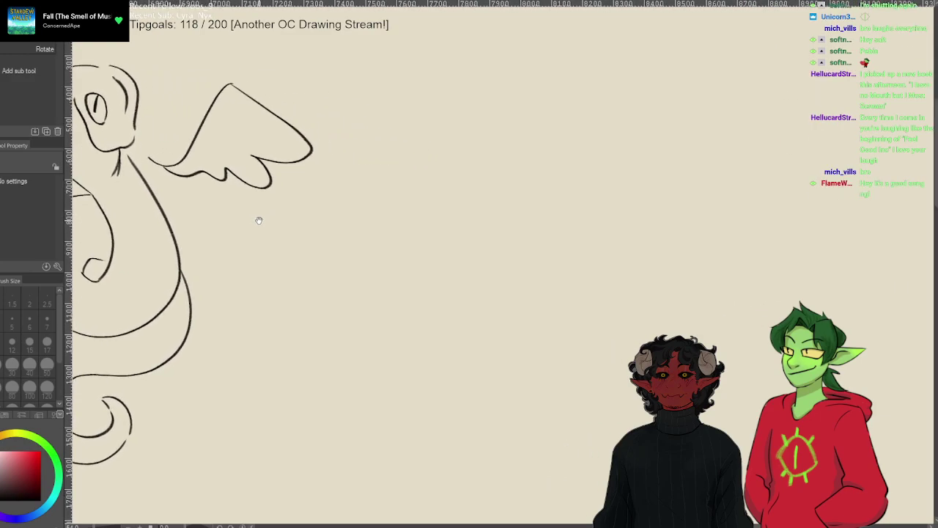
{"action": "key", "text": "p"}
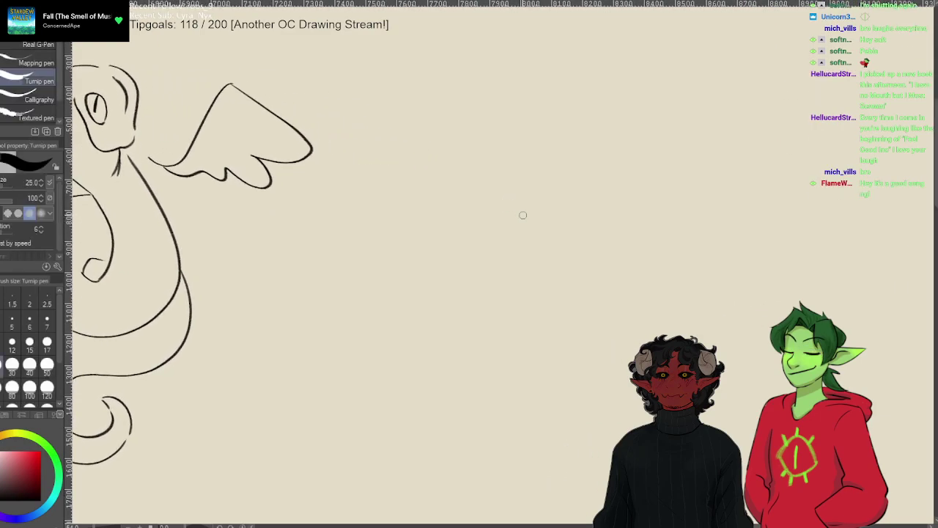
{"action": "key", "text": "p"}
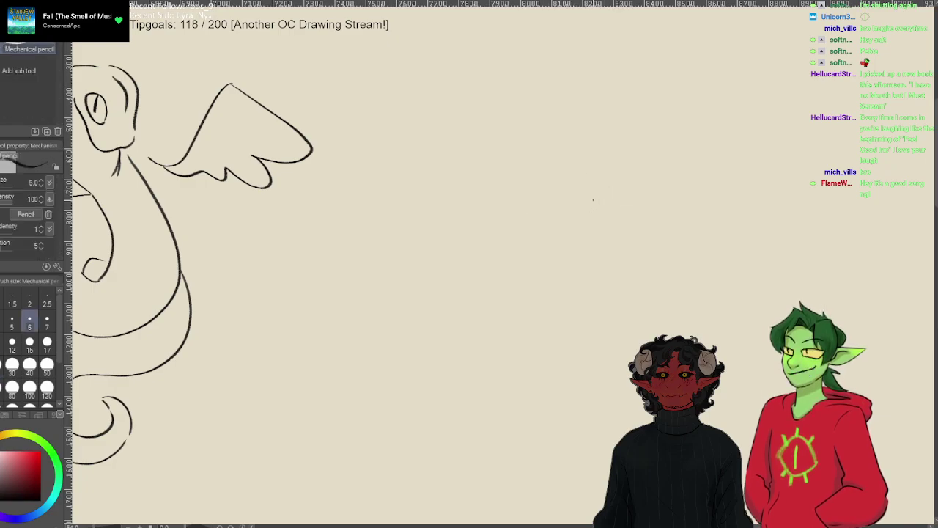
{"action": "mouse_move", "coordinate": [579, 210]}
{"action": "left_mouse_down"}
{"action": "mouse_move", "coordinate": [661, 171]}
{"action": "mouse_move", "coordinate": [595, 231]}
{"action": "mouse_move", "coordinate": [571, 219]}
{"action": "mouse_move", "coordinate": [646, 192]}
{"action": "mouse_move", "coordinate": [636, 207]}
{"action": "left_mouse_up"}
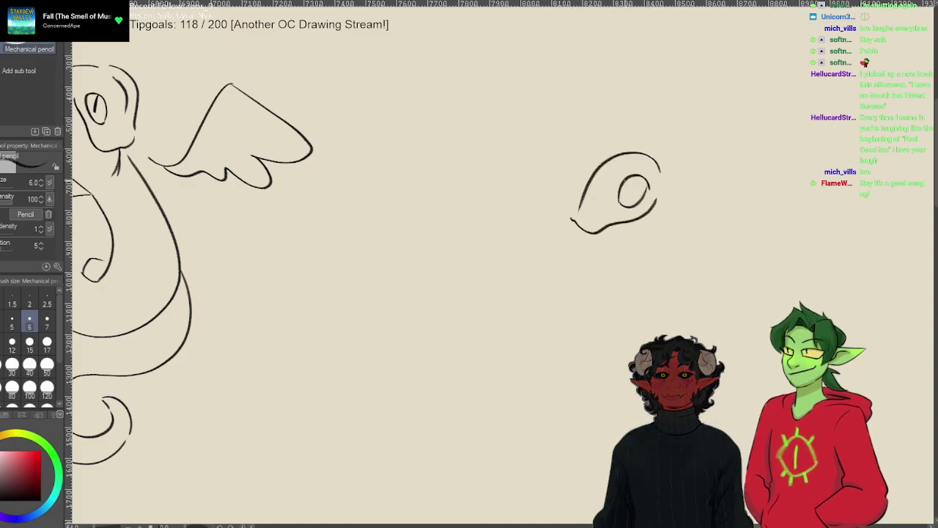
- Pencil the snake's body as a wide loop curving down from the back of the head and around to the snout
{"action": "mouse_move", "coordinate": [672, 181]}
{"action": "left_mouse_down"}
{"action": "mouse_move", "coordinate": [682, 208]}
{"action": "mouse_move", "coordinate": [594, 309]}
{"action": "left_mouse_up"}
{"action": "left_click_drag", "start_coordinate": [482, 144], "coordinate": [478, 175]}
{"action": "mouse_move", "coordinate": [477, 174]}
{"action": "left_mouse_down"}
{"action": "mouse_move", "coordinate": [548, 294]}
{"action": "mouse_move", "coordinate": [500, 183]}
{"action": "left_mouse_up"}
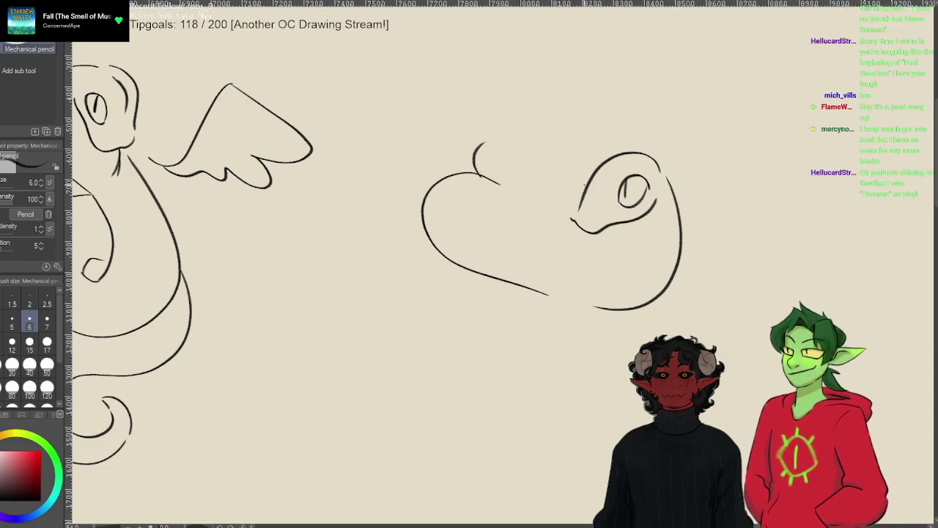
{"action": "key", "text": "ctrl+z"}
{"action": "key", "text": "ctrl+z"}
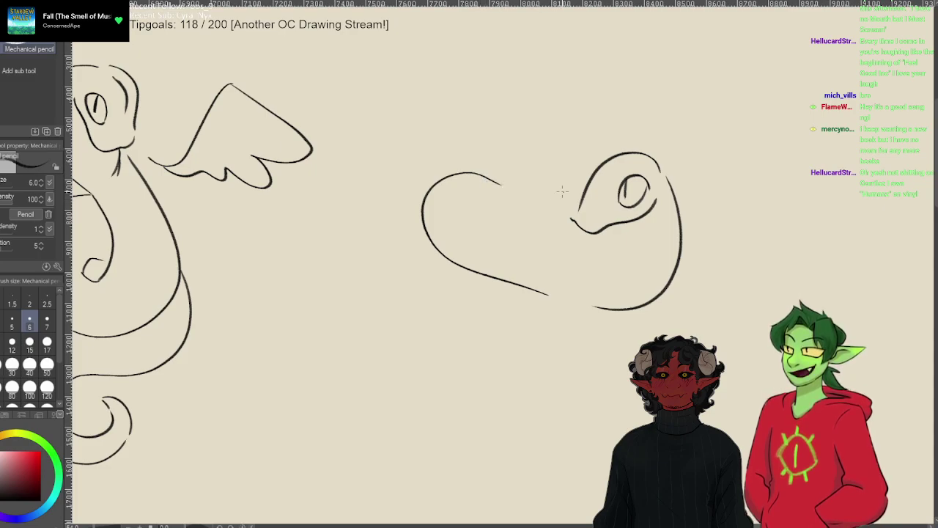
{"action": "mouse_move", "coordinate": [597, 157]}
{"action": "left_mouse_down"}
{"action": "mouse_move", "coordinate": [543, 161]}
{"action": "mouse_move", "coordinate": [503, 181]}
{"action": "left_mouse_up"}
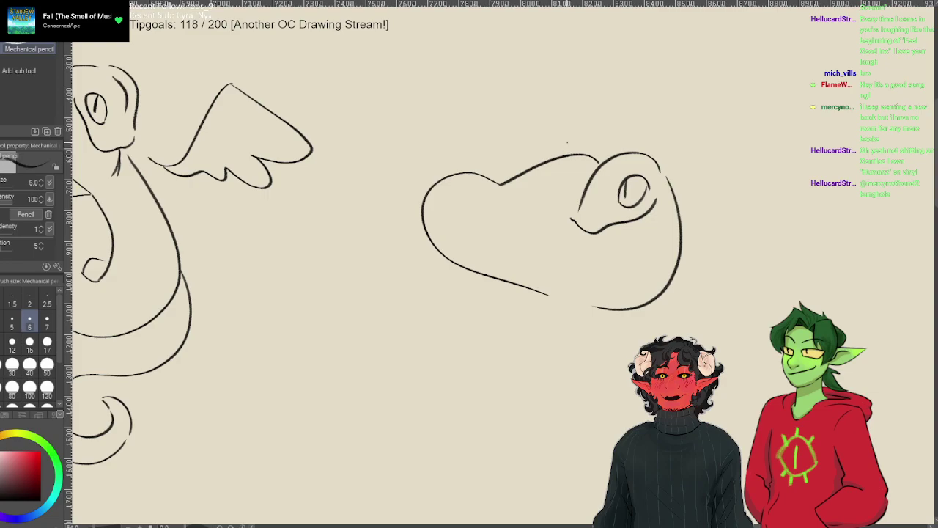
- Try two small oval eyes and a short side line above the body loop, and erase them
{"action": "left_click_drag", "start_coordinate": [563, 107], "coordinate": [576, 113]}
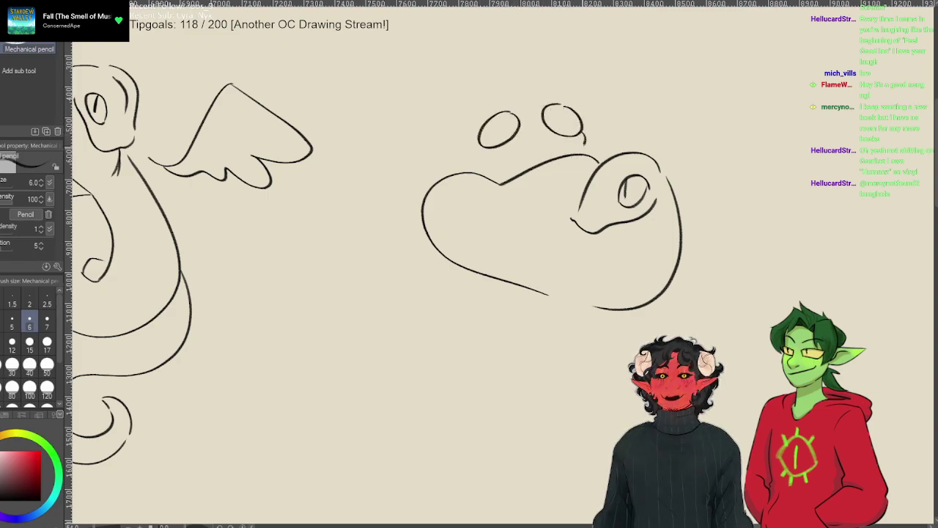
{"action": "left_click_drag", "start_coordinate": [475, 145], "coordinate": [466, 167]}
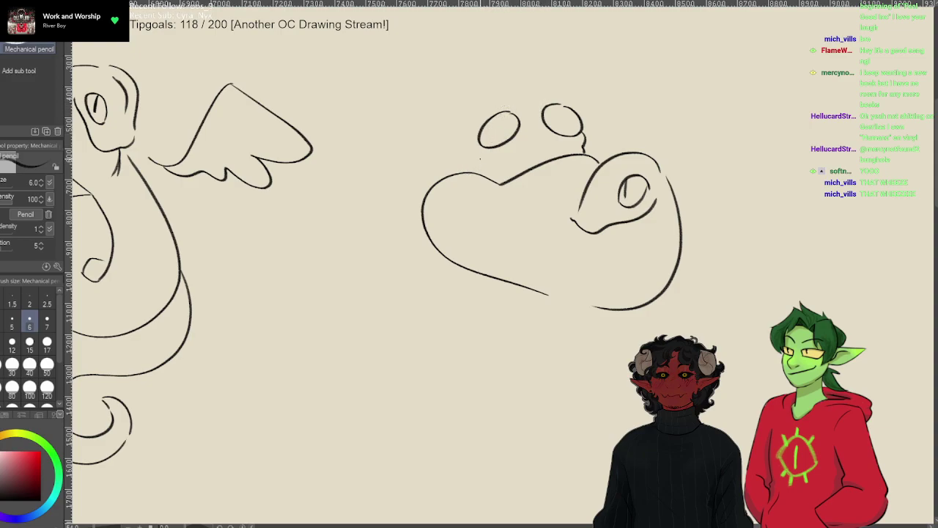
{"action": "key", "text": "e"}
{"action": "mouse_move", "coordinate": [563, 121]}
{"action": "left_mouse_down"}
{"action": "mouse_move", "coordinate": [516, 131]}
{"action": "mouse_move", "coordinate": [514, 114]}
{"action": "left_mouse_up"}
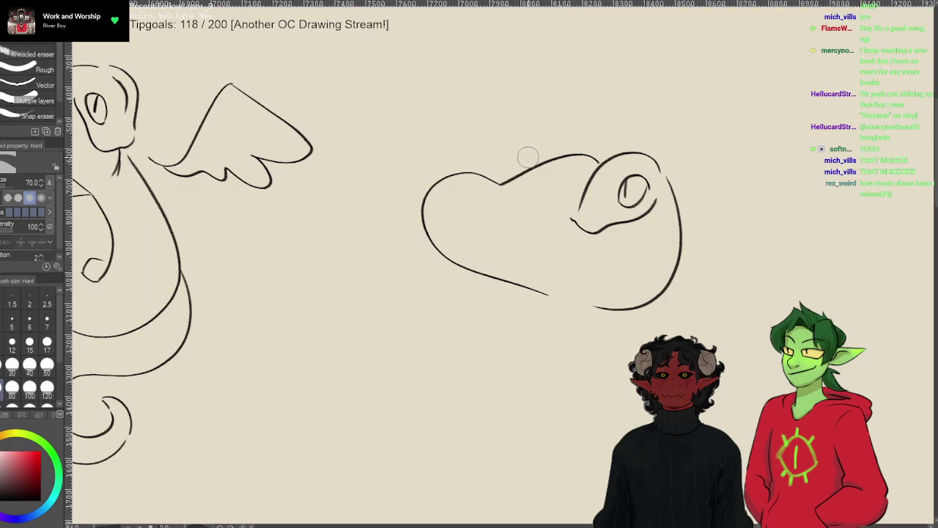
{"action": "key", "text": "ctrl+z"}
{"action": "key", "text": "ctrl+z"}
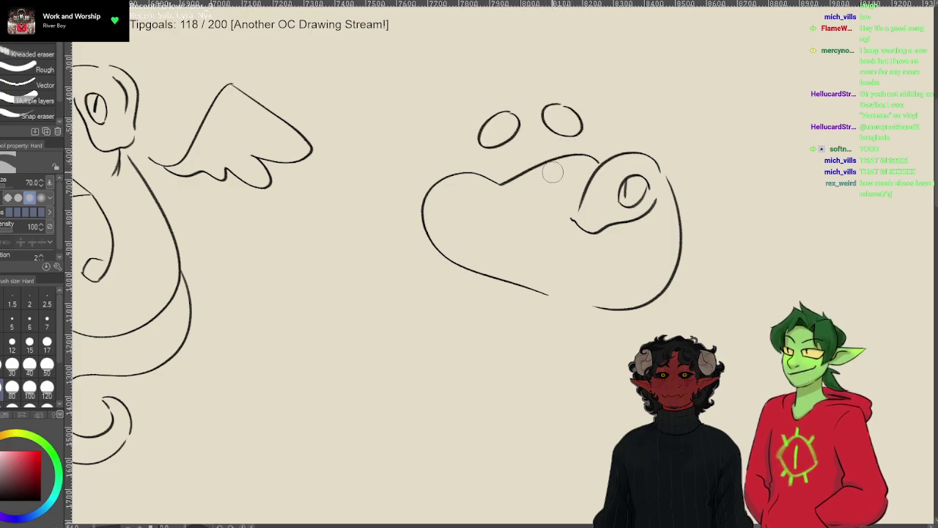
{"action": "key", "text": "ctrl+y"}
{"action": "key", "text": "ctrl+y"}
{"action": "key", "text": "p"}
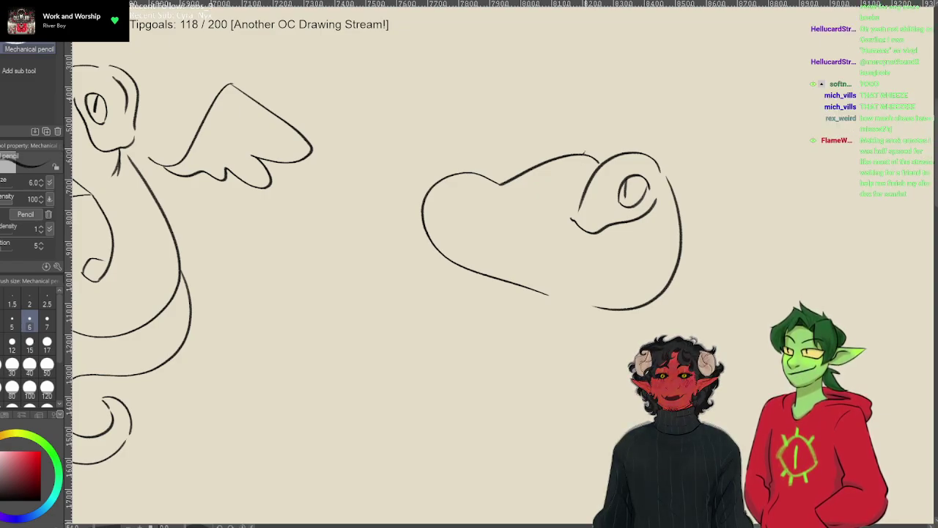
- Pencil a frog-like domed head with two bulging eyes and a small mouth above the body loop, plus a crescent under the loop
{"action": "mouse_move", "coordinate": [586, 153]}
{"action": "left_mouse_down"}
{"action": "mouse_move", "coordinate": [573, 123]}
{"action": "mouse_move", "coordinate": [501, 109]}
{"action": "left_mouse_up"}
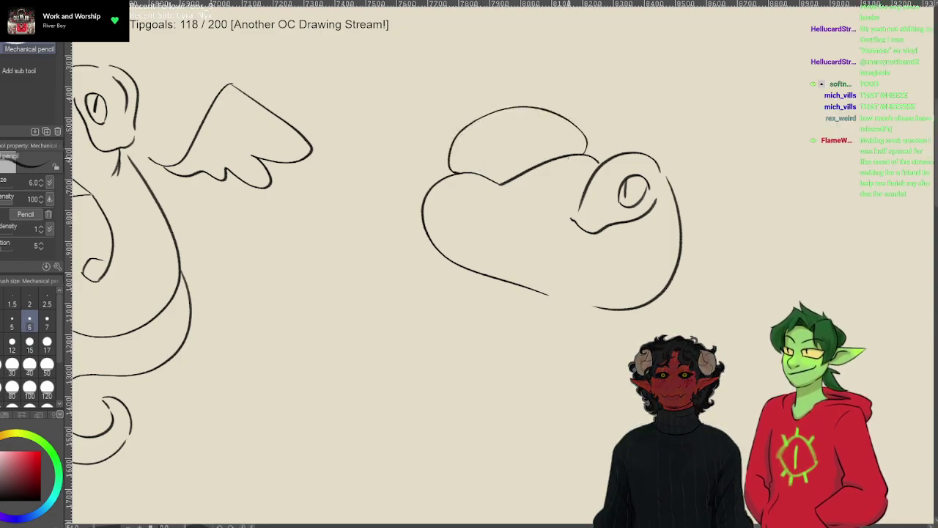
{"action": "key", "text": "ctrl+z"}
{"action": "key", "text": "ctrl+z"}
{"action": "left_click_drag", "start_coordinate": [570, 110], "coordinate": [548, 99]}
{"action": "mouse_move", "coordinate": [476, 144]}
{"action": "left_mouse_down"}
{"action": "mouse_move", "coordinate": [434, 141]}
{"action": "mouse_move", "coordinate": [470, 111]}
{"action": "mouse_move", "coordinate": [441, 145]}
{"action": "left_mouse_up"}
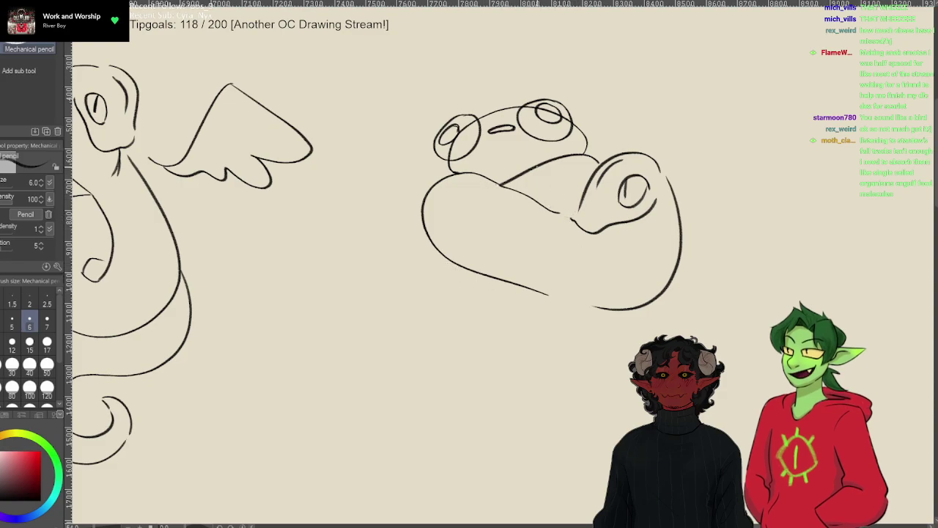
{"action": "left_click_drag", "start_coordinate": [430, 247], "coordinate": [490, 286]}
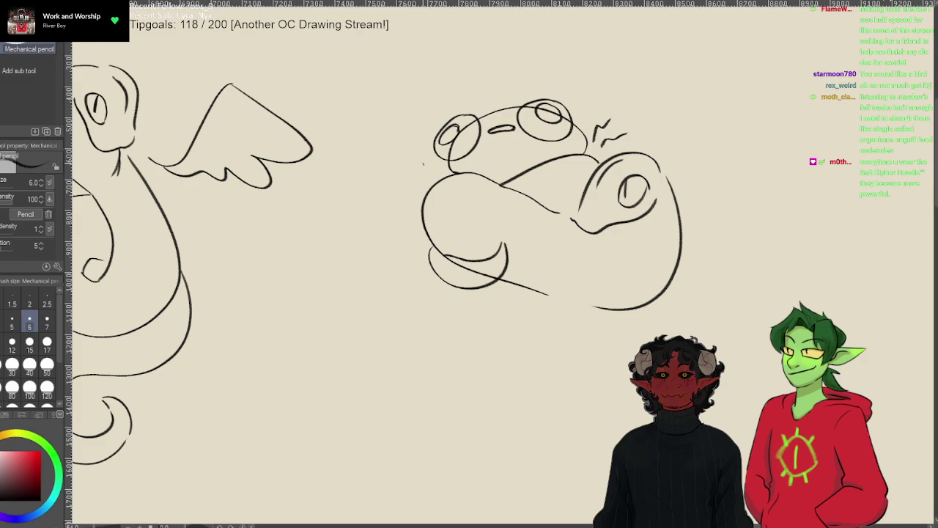
- Erase the snake head's snout tip and lower jaw, and redraw the jaw with a straighter, blunter shape
{"action": "key", "text": "e"}
{"action": "mouse_move", "coordinate": [597, 233]}
{"action": "left_mouse_down"}
{"action": "mouse_move", "coordinate": [582, 217]}
{"action": "mouse_move", "coordinate": [570, 225]}
{"action": "mouse_move", "coordinate": [595, 236]}
{"action": "mouse_move", "coordinate": [652, 211]}
{"action": "left_mouse_up"}
{"action": "key", "text": "p"}
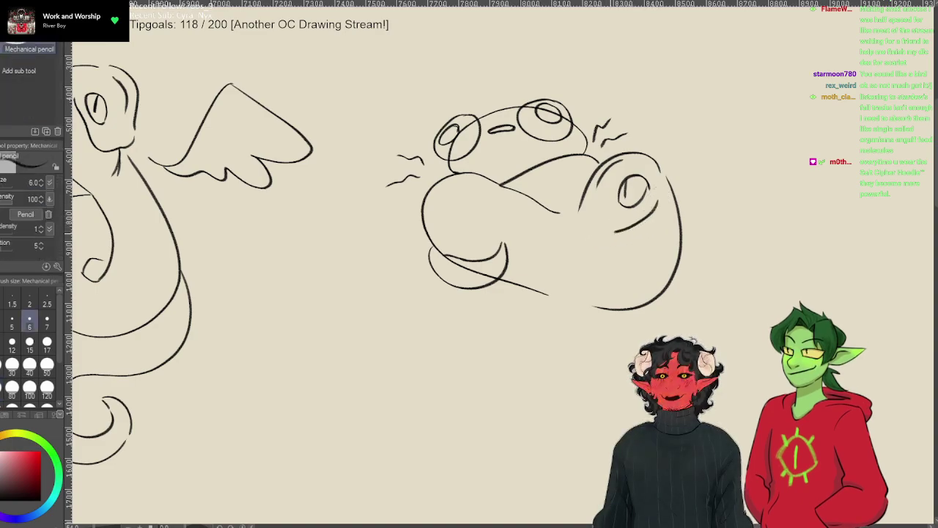
{"action": "key", "text": "ctrl+z"}
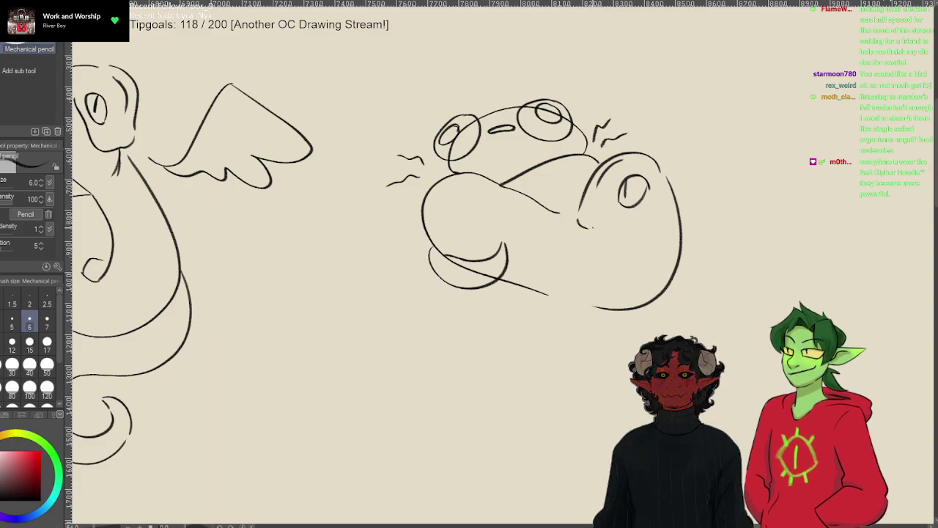
{"action": "left_click_drag", "start_coordinate": [657, 194], "coordinate": [611, 234]}
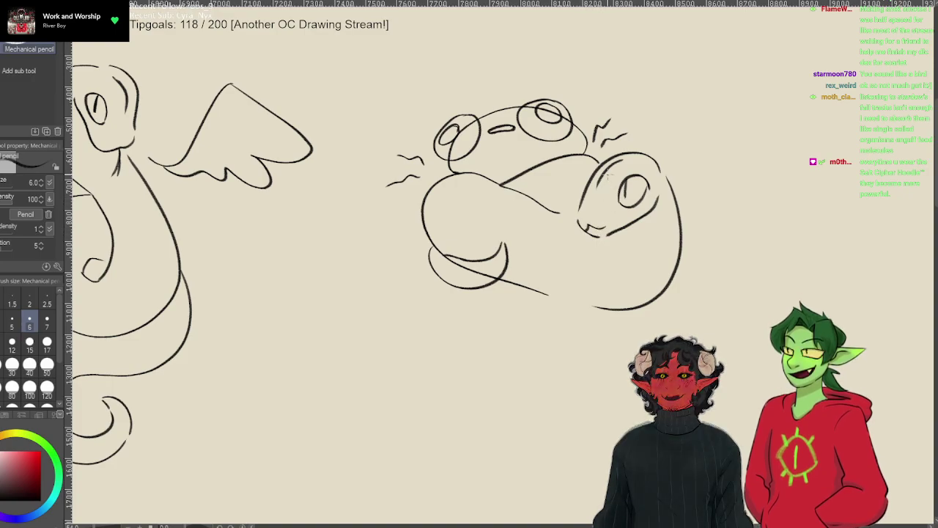
- Erase the snake head's outer top outline and redraw it lower, with a curved front edge running down to the snout
{"action": "key", "text": "e"}
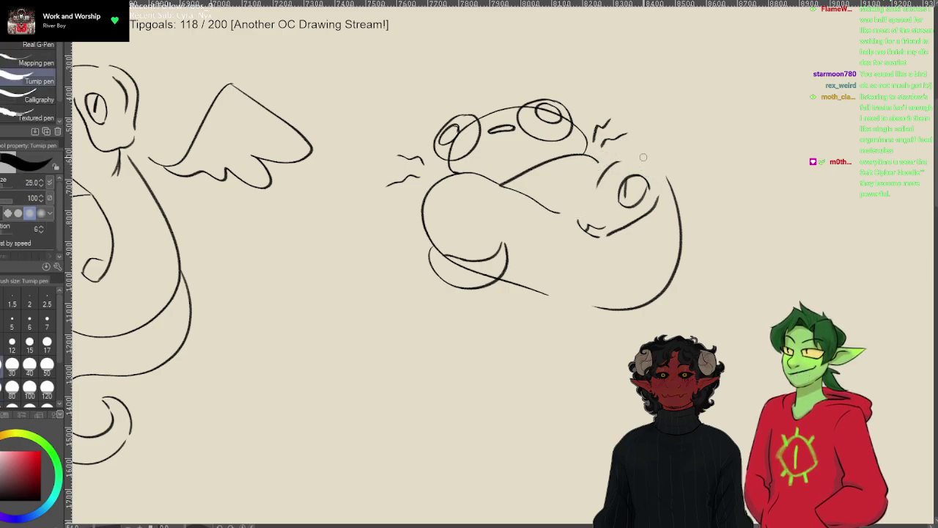
{"action": "key", "text": "p"}
{"action": "mouse_move", "coordinate": [603, 161]}
{"action": "left_mouse_down"}
{"action": "mouse_move", "coordinate": [654, 162]}
{"action": "mouse_move", "coordinate": [586, 206]}
{"action": "left_mouse_up"}
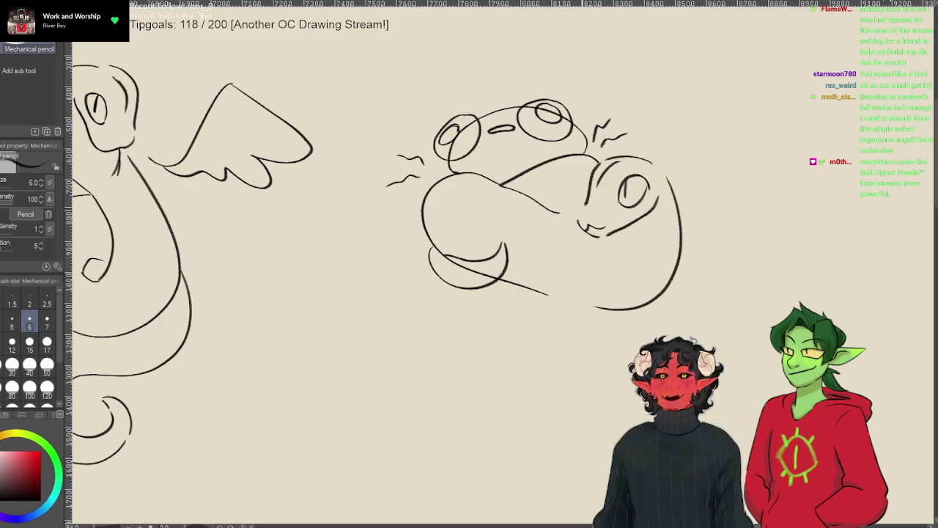
{"action": "key", "text": "ctrl+z"}
{"action": "left_click_drag", "start_coordinate": [598, 160], "coordinate": [587, 186]}
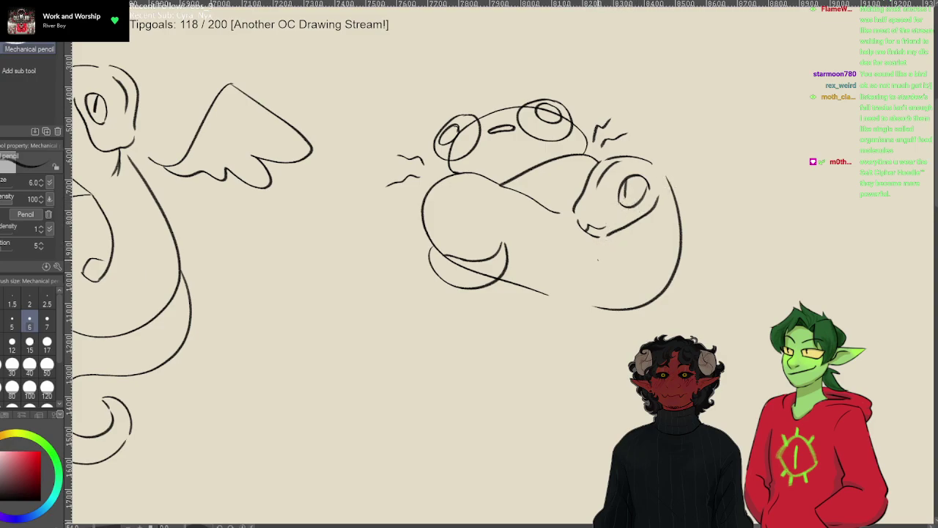
- Erase the small mouth mark and the chin line at the tip of the snake's snout
{"action": "key", "text": "e"}
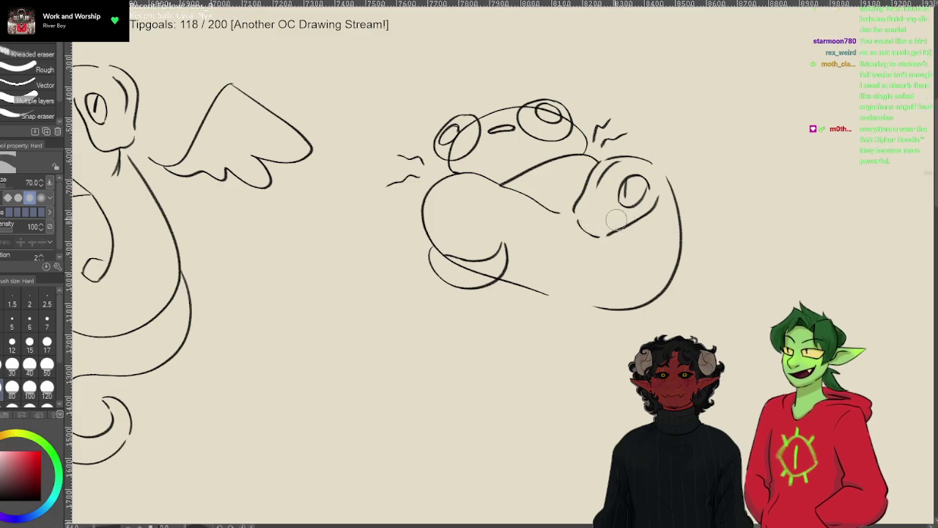
{"action": "key", "text": "p"}
{"action": "key", "text": "b"}
{"action": "left_click_drag", "start_coordinate": [587, 222], "coordinate": [596, 224]}
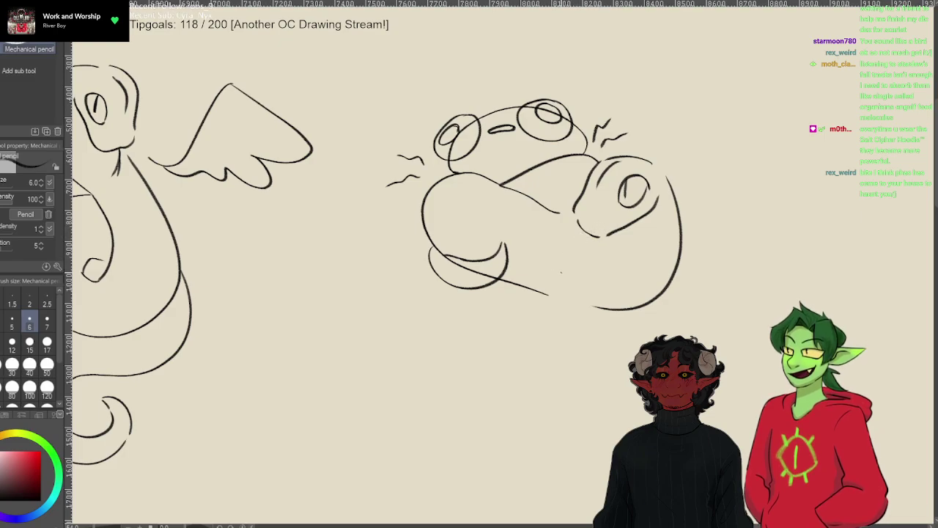
{"action": "key", "text": "e"}
{"action": "left_click_drag", "start_coordinate": [578, 223], "coordinate": [586, 233]}
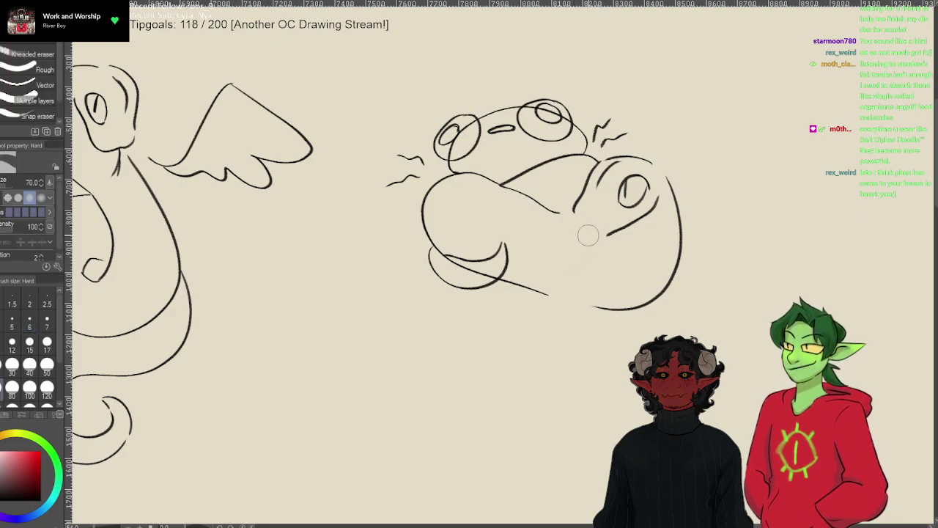
- Redraw the snake's chin as one smooth rounded jaw, trim the stray line below it, and pencil a small mouth
{"action": "key", "text": "b"}
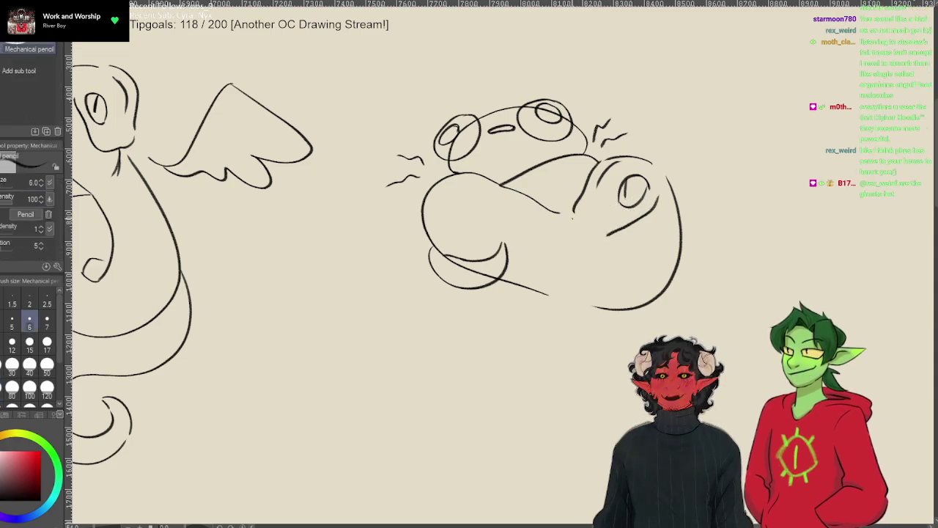
{"action": "left_click_drag", "start_coordinate": [610, 229], "coordinate": [625, 227]}
{"action": "key", "text": "ctrl+z"}
{"action": "key", "text": "e"}
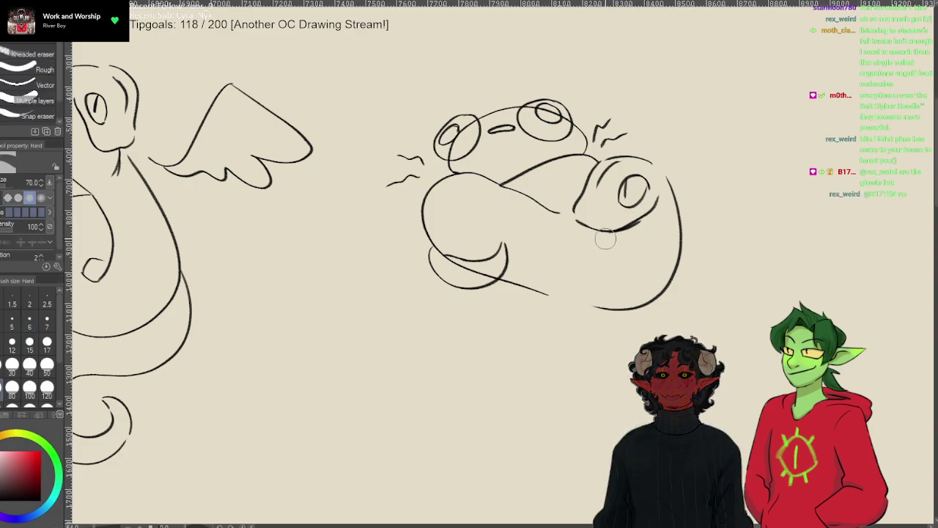
{"action": "key", "text": "p"}
{"action": "key", "text": "p"}
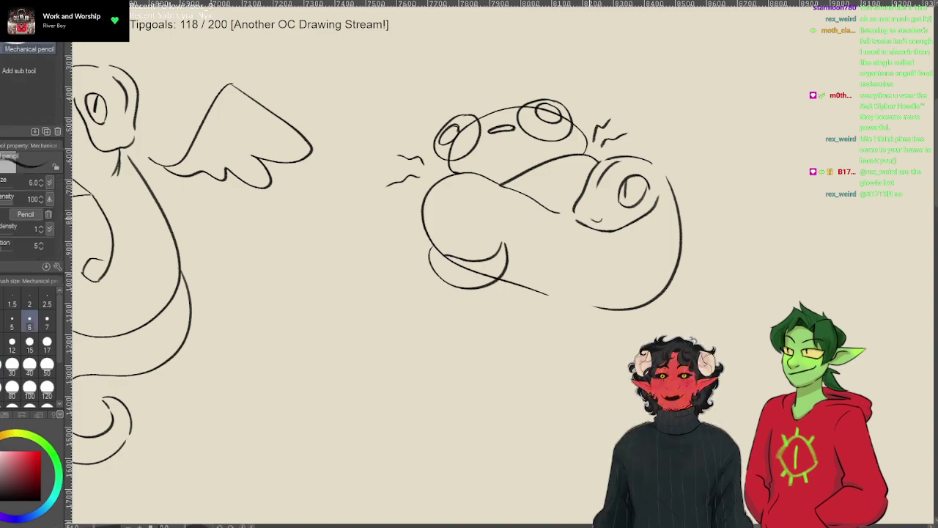
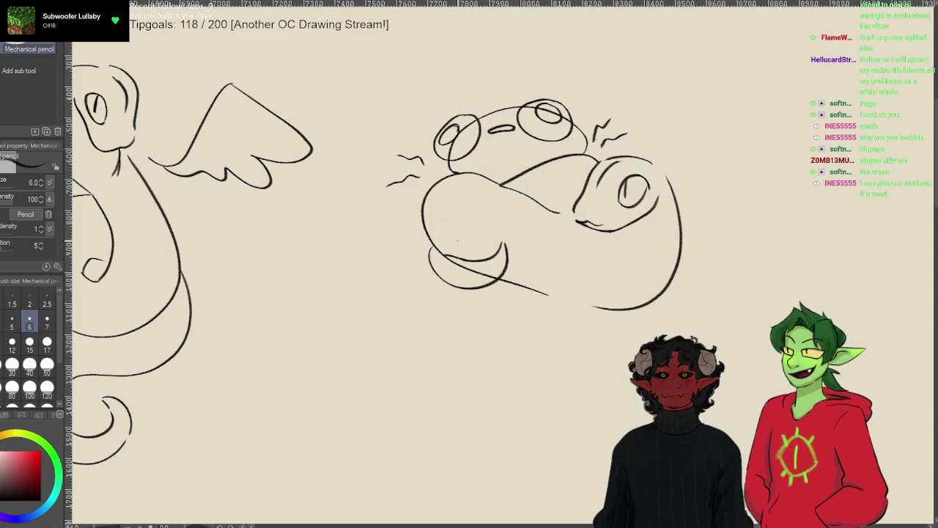
- Erase the body line crossing the crescent and the head outline running through the frog-like head's bulging eyes
{"action": "key", "text": "e"}
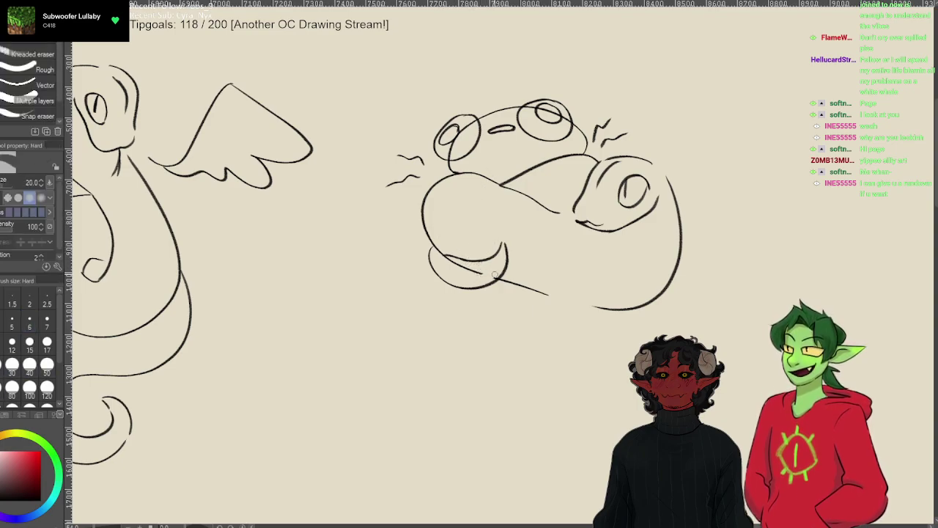
{"action": "left_click_drag", "start_coordinate": [494, 277], "coordinate": [445, 258]}
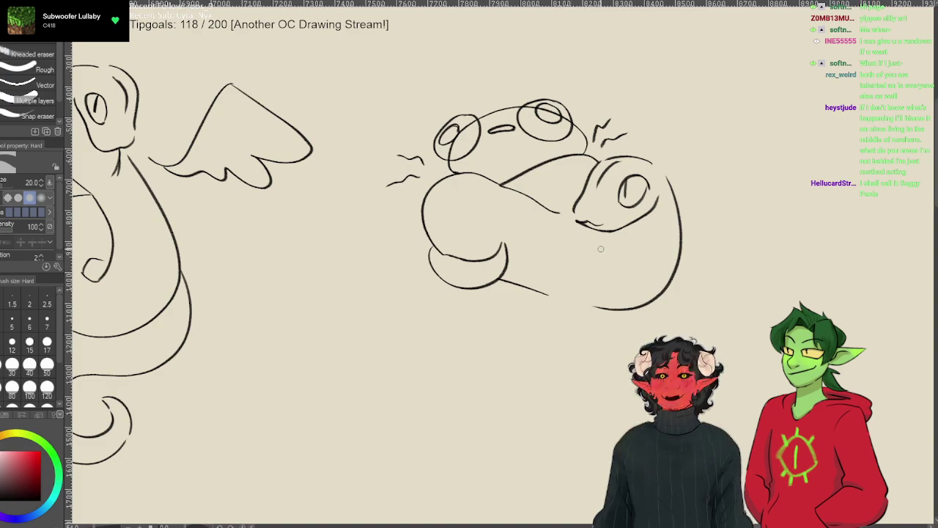
{"action": "key", "text": "p"}
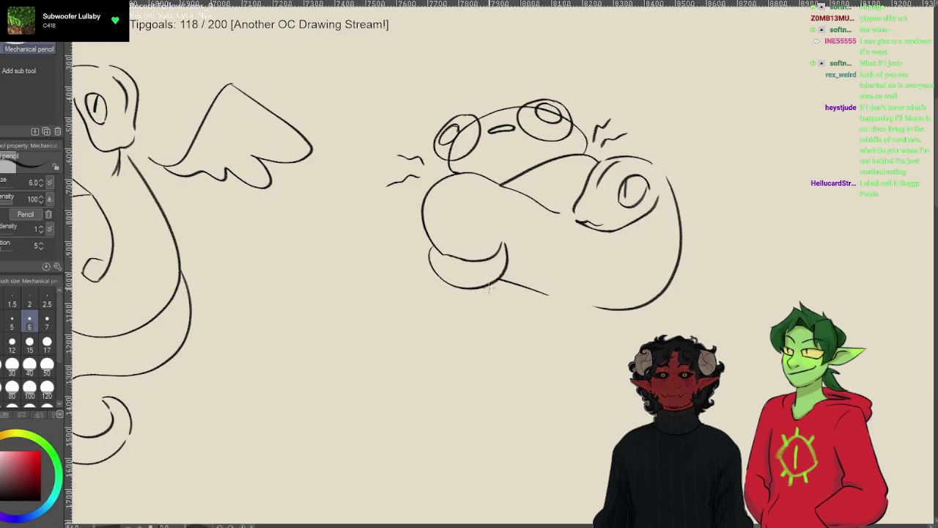
{"action": "key", "text": "e"}
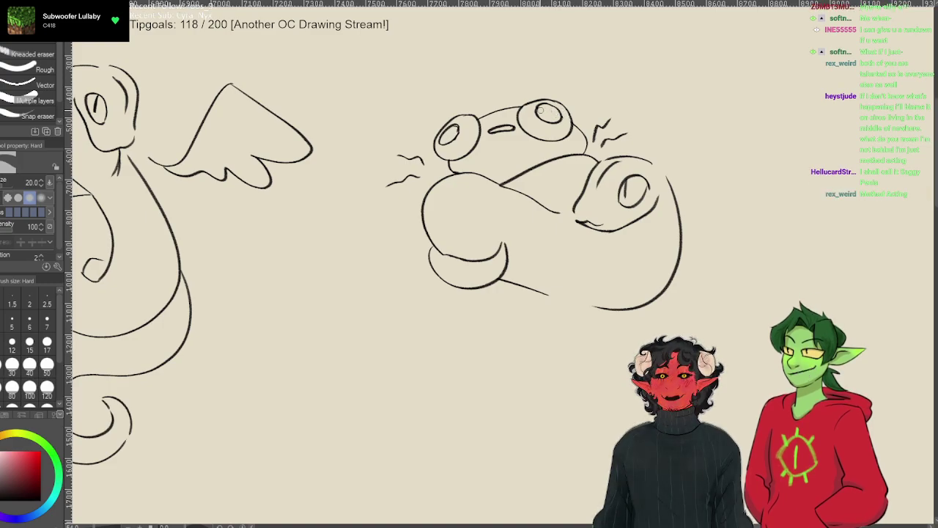
{"action": "key", "text": "h"}
{"action": "mouse_move", "coordinate": [363, 188]}
{"action": "left_mouse_down"}
{"action": "mouse_move", "coordinate": [630, 183]}
{"action": "mouse_move", "coordinate": [623, 194]}
{"action": "left_mouse_up"}
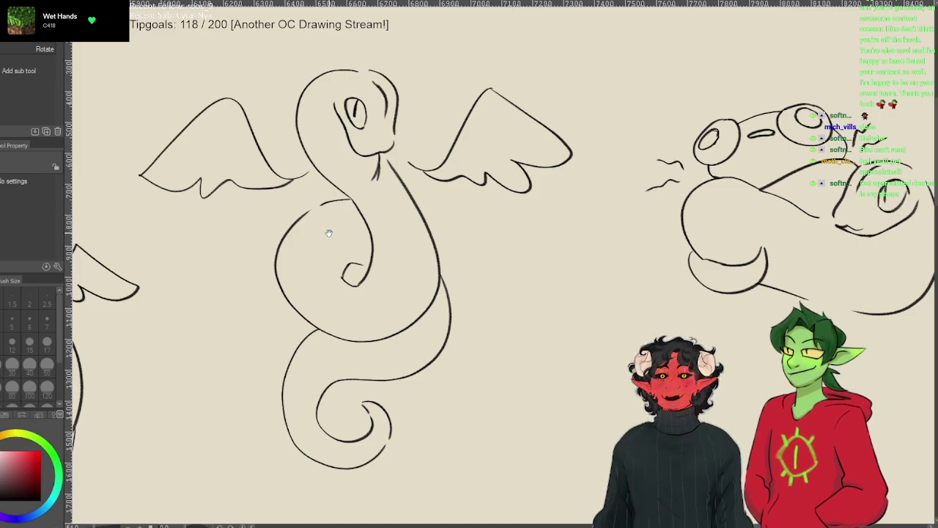
{"action": "mouse_move", "coordinate": [336, 54]}
{"action": "left_mouse_down"}
{"action": "mouse_move", "coordinate": [303, 40]}
{"action": "mouse_move", "coordinate": [343, 66]}
{"action": "left_mouse_up"}
{"action": "left_click_drag", "start_coordinate": [449, 157], "coordinate": [405, 236]}
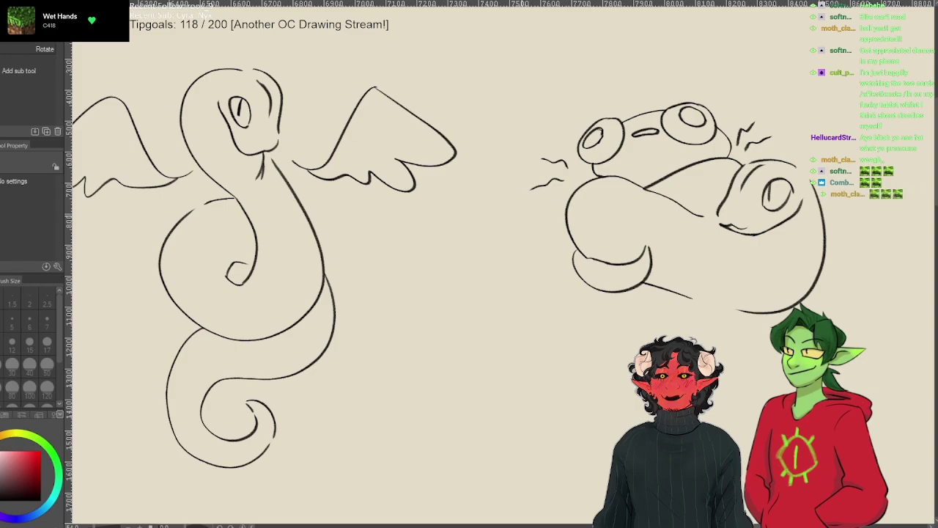
{"action": "left_click_drag", "start_coordinate": [515, 222], "coordinate": [408, 221]}
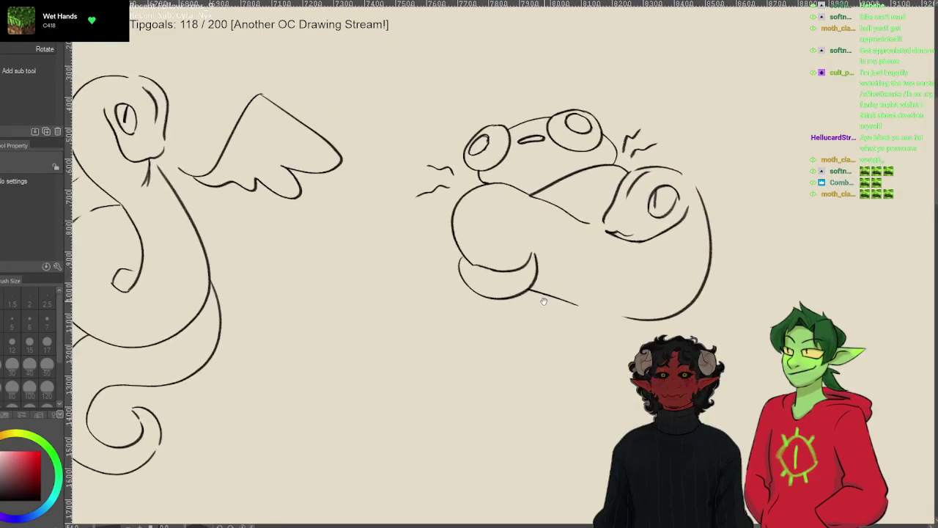
- Enlarge the eraser to size 80 and erase the crescent-shaped coil and the short line beside it under the frog-like head
{"action": "key", "text": "e"}
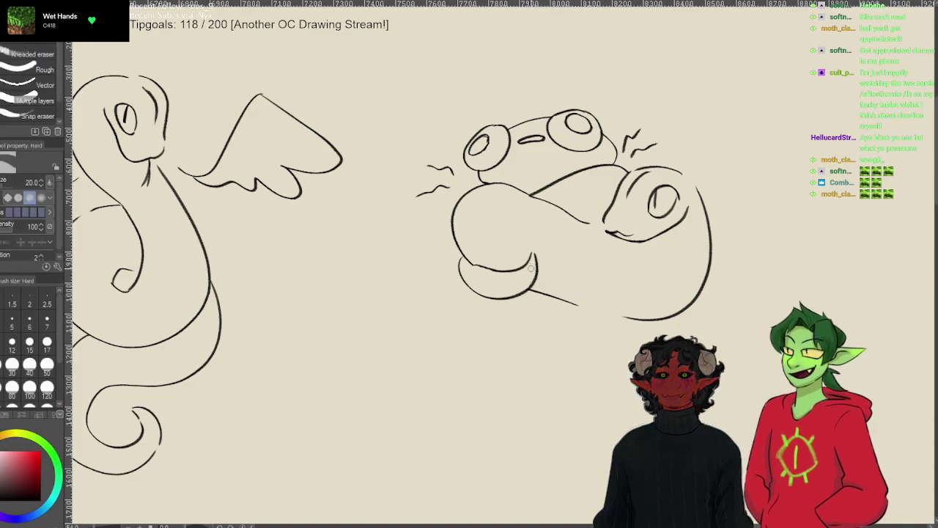
{"action": "key", "text": "bracketright"}
{"action": "key", "text": "bracketright"}
{"action": "key", "text": "bracketright"}
{"action": "key", "text": "bracketright"}
{"action": "key", "text": "bracketright"}
{"action": "key", "text": "bracketright"}
{"action": "key", "text": "bracketright"}
{"action": "mouse_move", "coordinate": [521, 276]}
{"action": "left_mouse_down"}
{"action": "mouse_move", "coordinate": [529, 254]}
{"action": "mouse_move", "coordinate": [517, 284]}
{"action": "mouse_move", "coordinate": [528, 278]}
{"action": "mouse_move", "coordinate": [598, 305]}
{"action": "mouse_move", "coordinate": [560, 307]}
{"action": "mouse_move", "coordinate": [517, 276]}
{"action": "mouse_move", "coordinate": [464, 282]}
{"action": "mouse_move", "coordinate": [447, 266]}
{"action": "left_mouse_up"}
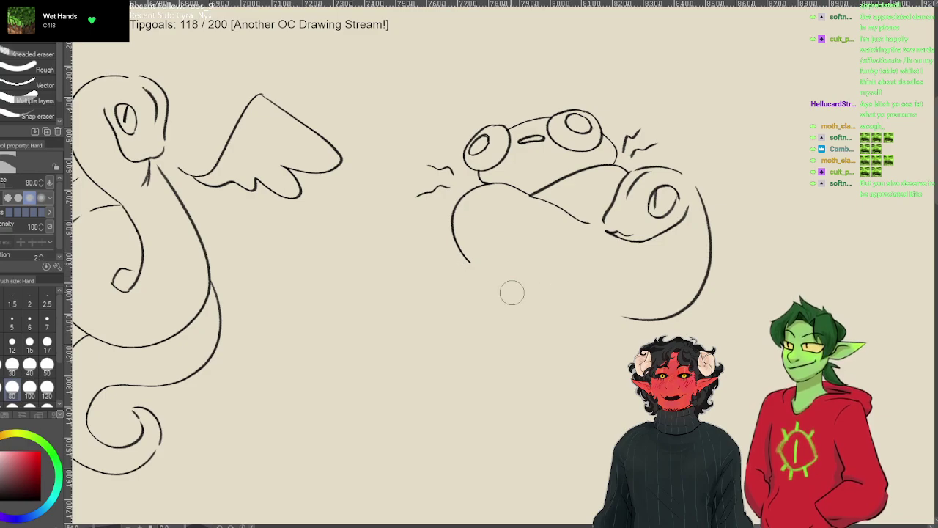
- Extend the snake's bottom body line inward and pencil a large rounded coil overlapping it beneath the frog-like head
{"action": "key", "text": "p"}
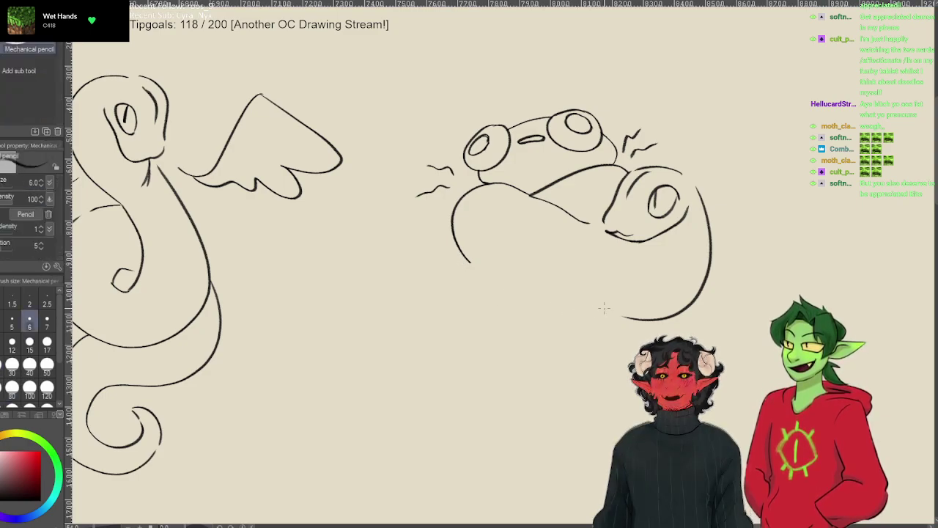
{"action": "key", "text": "ctrl+z"}
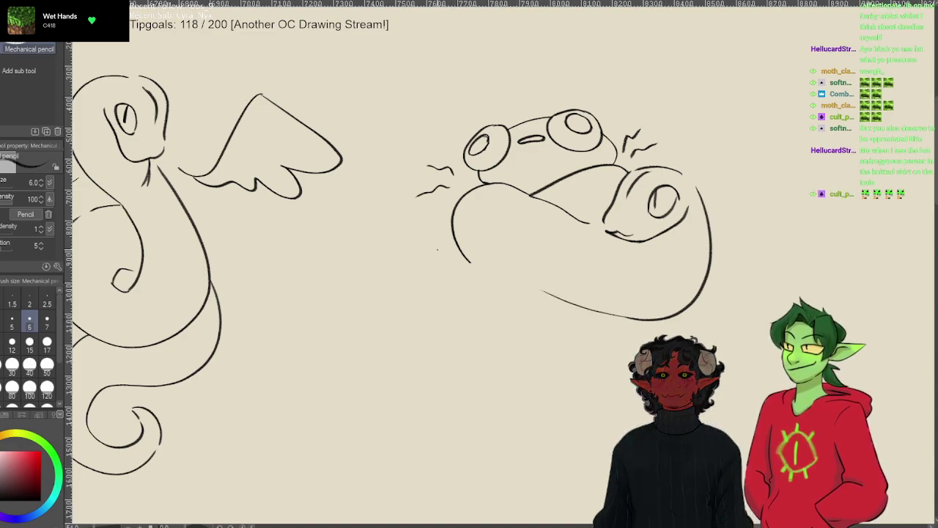
{"action": "left_click_drag", "start_coordinate": [450, 242], "coordinate": [500, 315]}
{"action": "left_click_drag", "start_coordinate": [543, 291], "coordinate": [707, 315]}
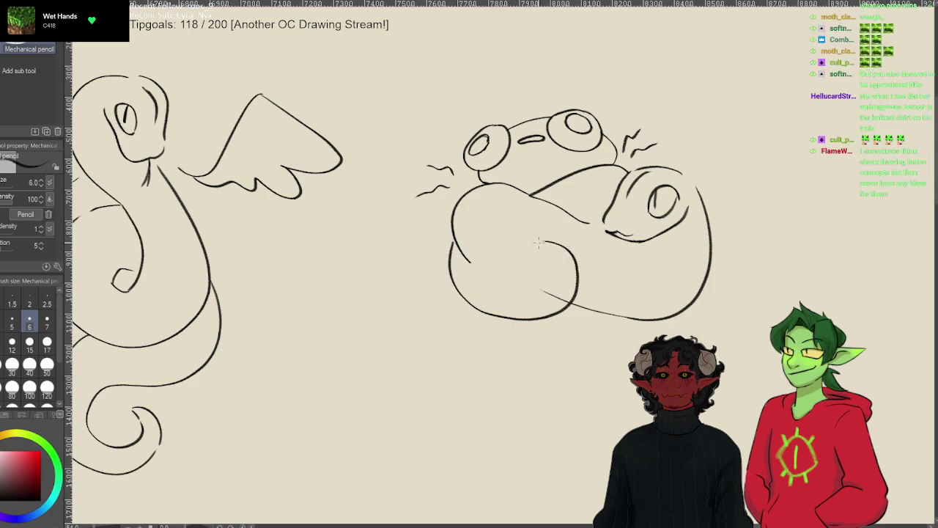
{"action": "left_click_drag", "start_coordinate": [542, 242], "coordinate": [571, 300]}
{"action": "left_click_drag", "start_coordinate": [499, 318], "coordinate": [574, 296]}
- Pencil the coil's inner edge as one curve hooking up to its tip, joined to the body outline above
{"action": "left_click_drag", "start_coordinate": [540, 245], "coordinate": [539, 271]}
{"action": "left_click_drag", "start_coordinate": [466, 264], "coordinate": [529, 280]}
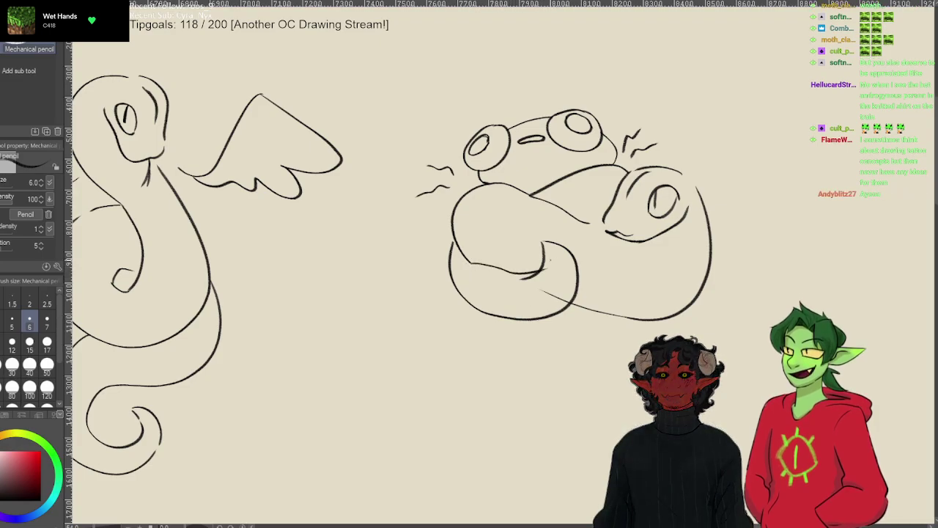
{"action": "left_click_drag", "start_coordinate": [468, 262], "coordinate": [488, 270]}
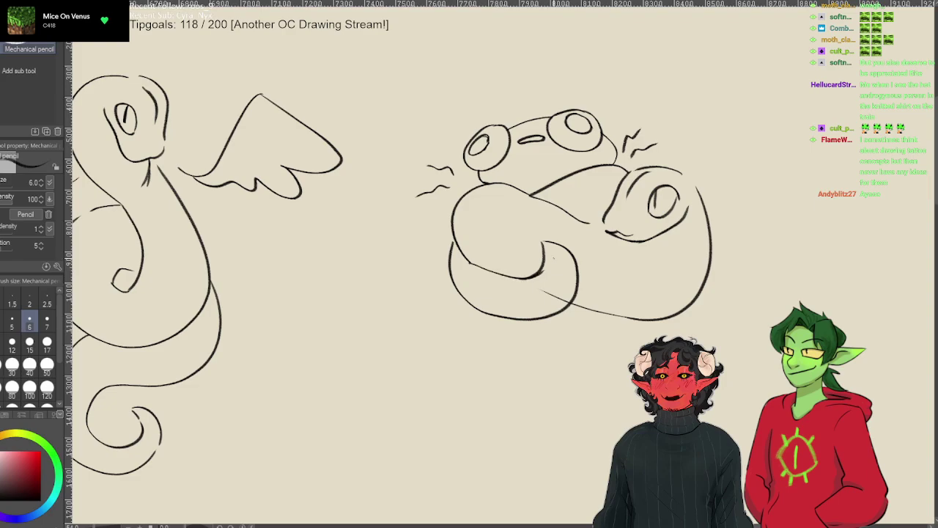
{"action": "key", "text": "ctrl+z"}
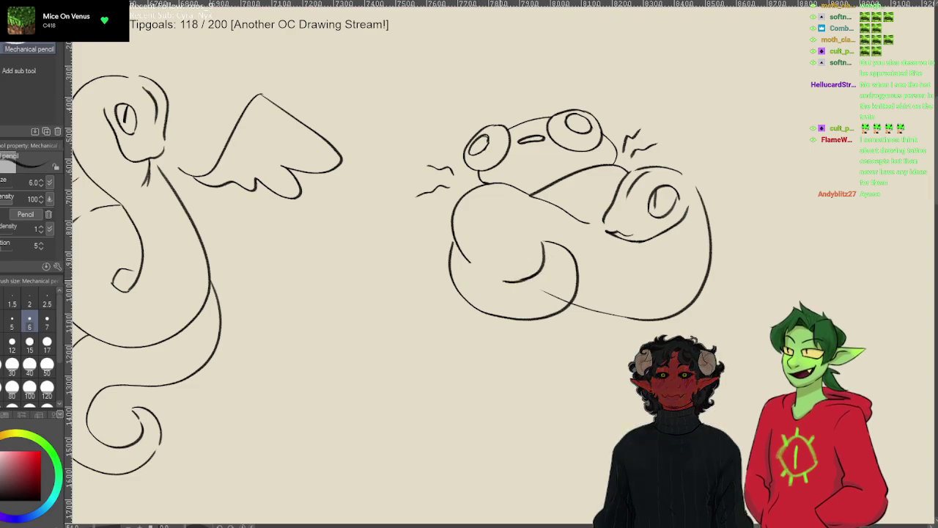
{"action": "key", "text": "ctrl+z"}
{"action": "left_click_drag", "start_coordinate": [459, 260], "coordinate": [473, 263]}
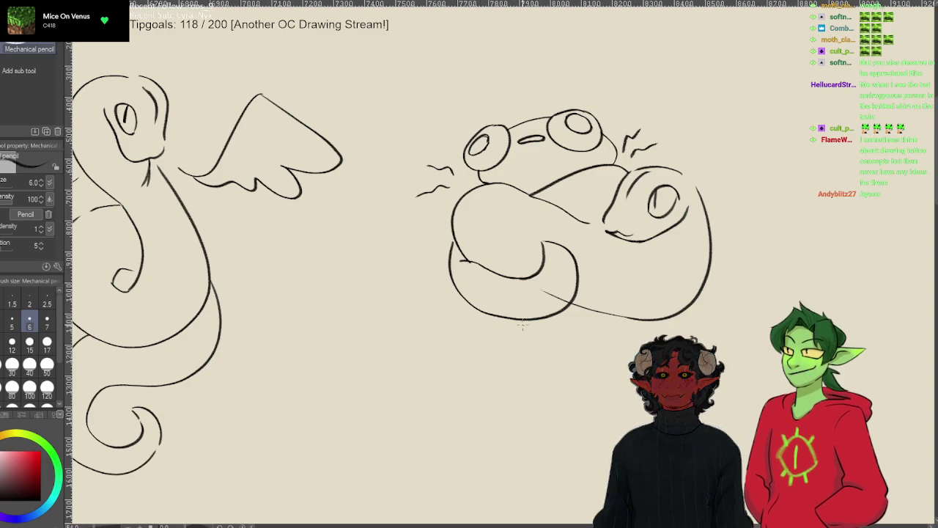
- Erase the body line running through the new coil, reducing the eraser size to 25
{"action": "key", "text": "e"}
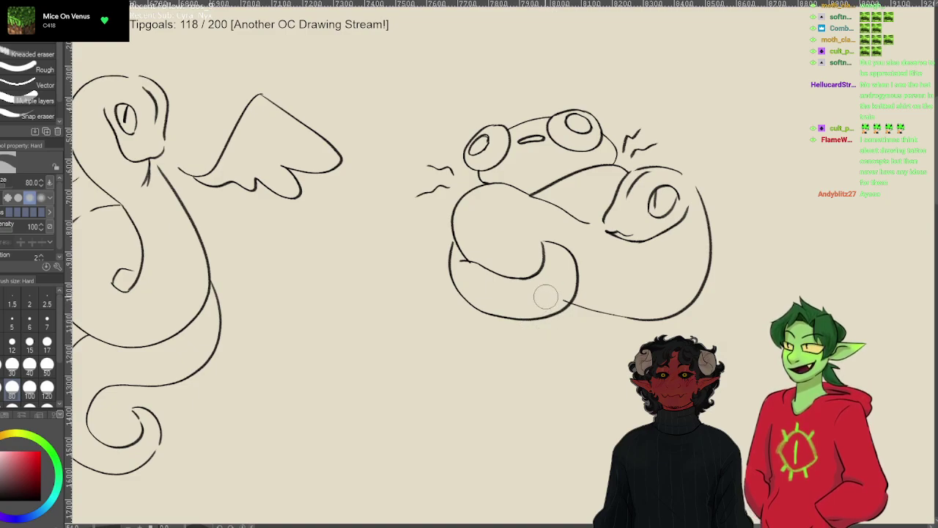
{"action": "key", "text": "bracketleft"}
{"action": "key", "text": "bracketleft"}
{"action": "key", "text": "bracketleft"}
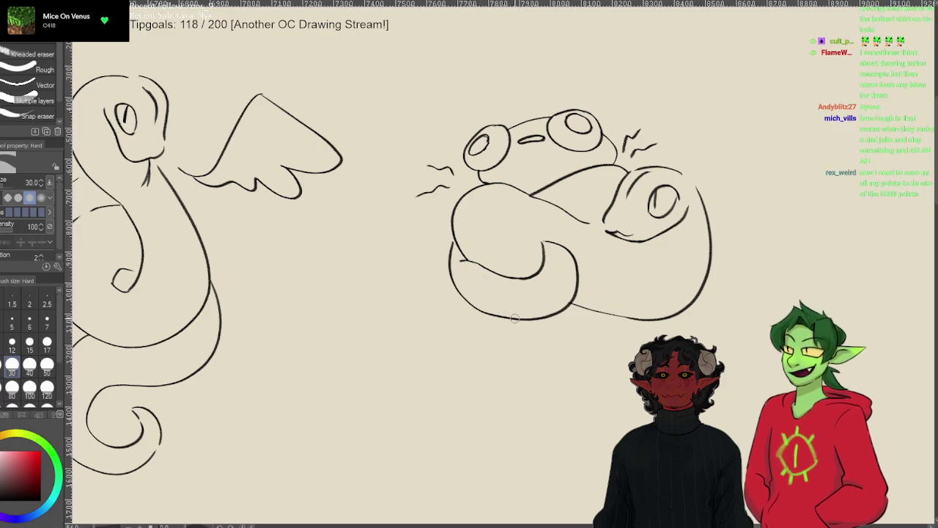
{"action": "key", "text": "bracketleft"}
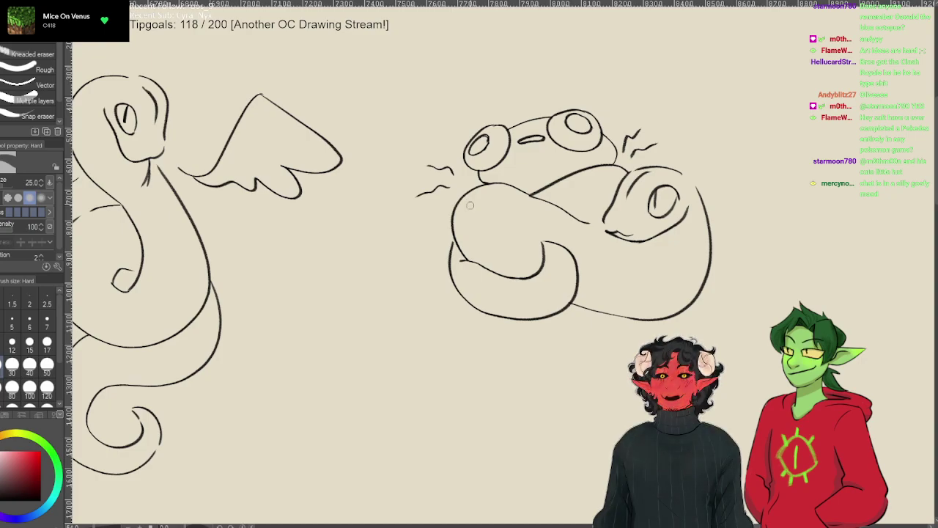
{"action": "key", "text": "p"}
{"action": "mouse_move", "coordinate": [550, 103]}
{"action": "left_mouse_down"}
{"action": "mouse_move", "coordinate": [501, 95]}
{"action": "mouse_move", "coordinate": [479, 128]}
{"action": "left_mouse_up"}
{"action": "key", "text": "ctrl+z"}
{"action": "key", "text": "p"}
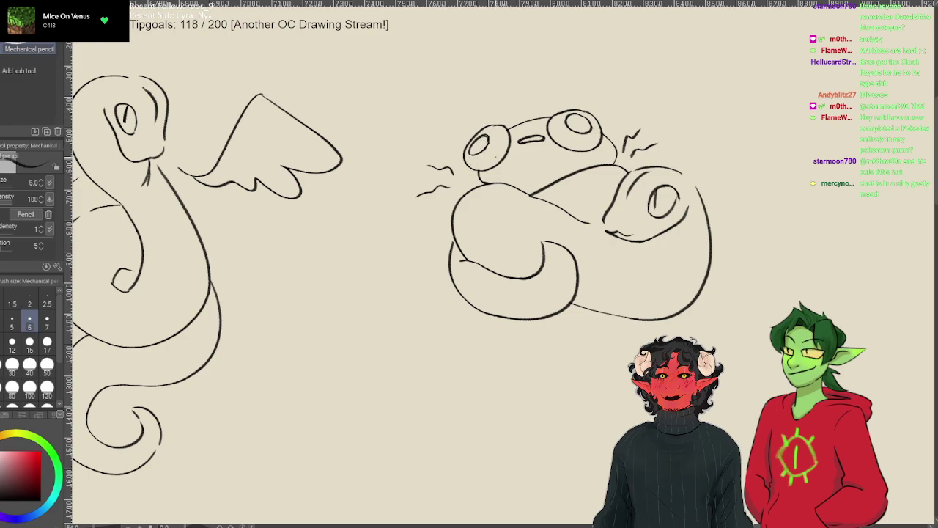
- Erase the pupil in the frog's smaller eye and redraw it as a narrow slanted oval with the size 6 pencil
{"action": "key", "text": "e"}
{"action": "left_click_drag", "start_coordinate": [490, 136], "coordinate": [480, 143]}
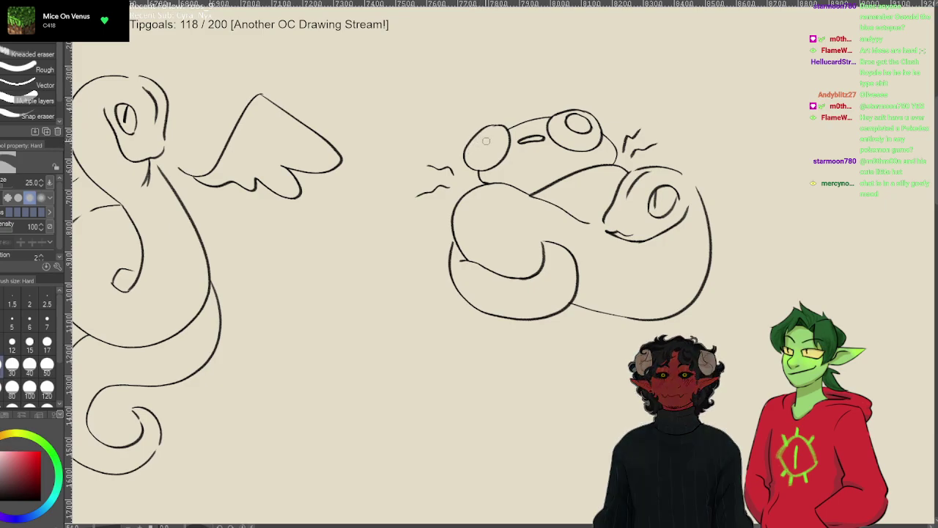
{"action": "key", "text": "p"}
{"action": "key", "text": "p"}
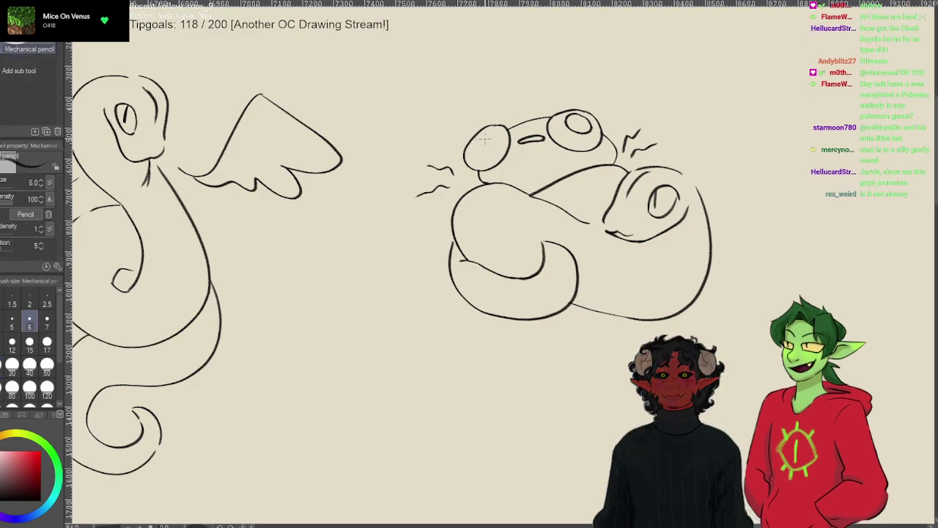
{"action": "mouse_move", "coordinate": [483, 139]}
{"action": "left_mouse_down"}
{"action": "mouse_move", "coordinate": [474, 151]}
{"action": "mouse_move", "coordinate": [483, 135]}
{"action": "mouse_move", "coordinate": [478, 144]}
{"action": "left_mouse_up"}
{"action": "key", "text": "ctrl+z"}
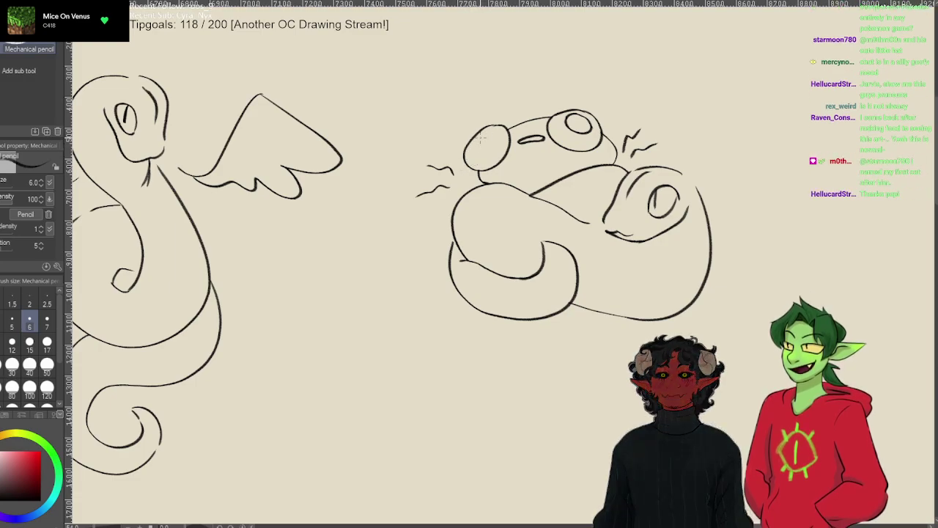
{"action": "key", "text": "ctrl+z"}
{"action": "key", "text": "ctrl+z"}
{"action": "mouse_move", "coordinate": [487, 132]}
{"action": "left_mouse_down"}
{"action": "mouse_move", "coordinate": [488, 147]}
{"action": "mouse_move", "coordinate": [473, 155]}
{"action": "left_mouse_up"}
{"action": "key", "text": "ctrl+z"}
{"action": "key", "text": "ctrl+z"}
{"action": "key", "text": "ctrl+z"}
{"action": "key", "text": "ctrl+z"}
{"action": "key", "text": "ctrl+z"}
{"action": "key", "text": "ctrl+z"}
{"action": "left_click_drag", "start_coordinate": [494, 131], "coordinate": [472, 155]}
{"action": "key", "text": "ctrl+z"}
{"action": "key", "text": "ctrl+z"}
{"action": "left_click_drag", "start_coordinate": [487, 133], "coordinate": [478, 151]}
{"action": "key", "text": "ctrl+z"}
{"action": "key", "text": "ctrl+z"}
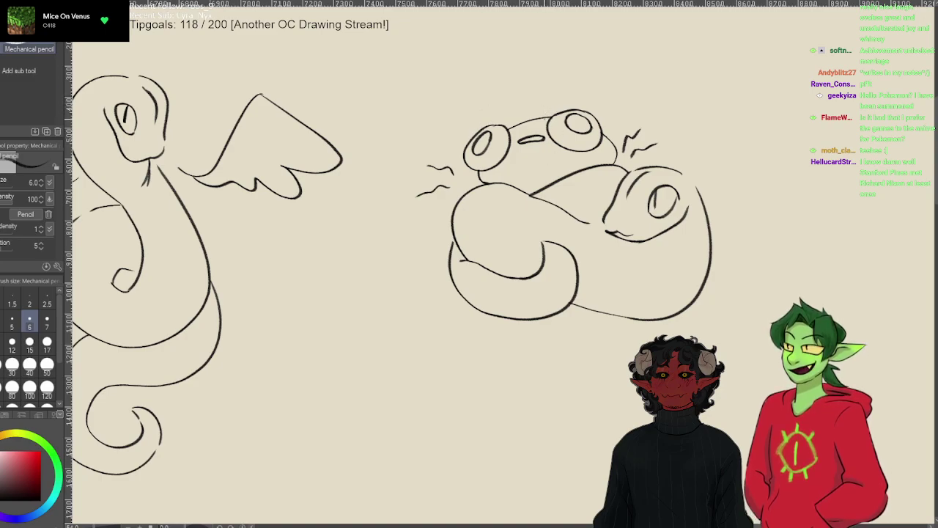
- Pencil a tuft of hair on the frog's head and try a looping squiggle in the blank space below the wing
{"action": "mouse_move", "coordinate": [557, 107]}
{"action": "left_mouse_down"}
{"action": "mouse_move", "coordinate": [522, 95]}
{"action": "mouse_move", "coordinate": [484, 111]}
{"action": "mouse_move", "coordinate": [481, 125]}
{"action": "left_mouse_up"}
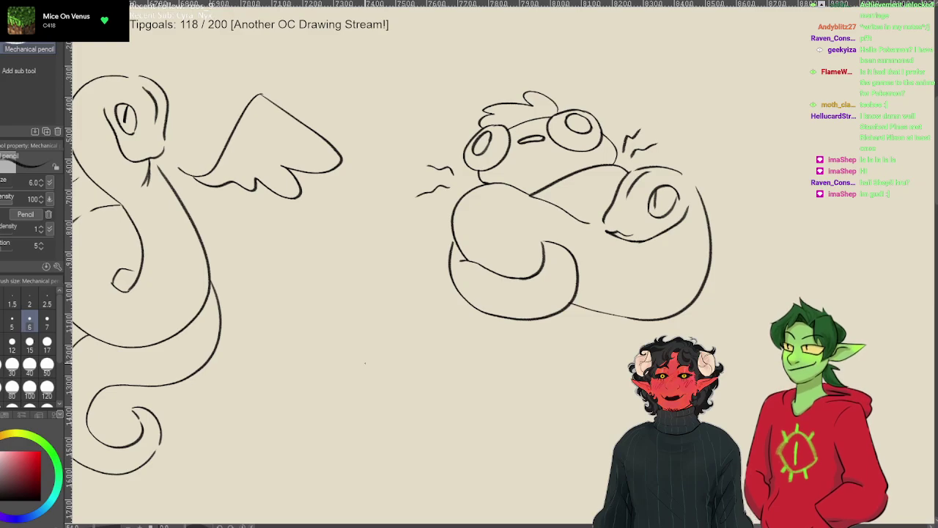
{"action": "mouse_move", "coordinate": [312, 267]}
{"action": "left_mouse_down"}
{"action": "mouse_move", "coordinate": [285, 302]}
{"action": "mouse_move", "coordinate": [303, 343]}
{"action": "mouse_move", "coordinate": [335, 287]}
{"action": "mouse_move", "coordinate": [337, 330]}
{"action": "left_mouse_up"}
{"action": "key", "text": "ctrl+z"}
{"action": "key", "text": "ctrl+z"}
{"action": "left_click_drag", "start_coordinate": [322, 337], "coordinate": [345, 376]}
{"action": "key", "text": "ctrl+z"}
{"action": "key", "text": "ctrl+z"}
{"action": "key", "text": "ctrl+z"}
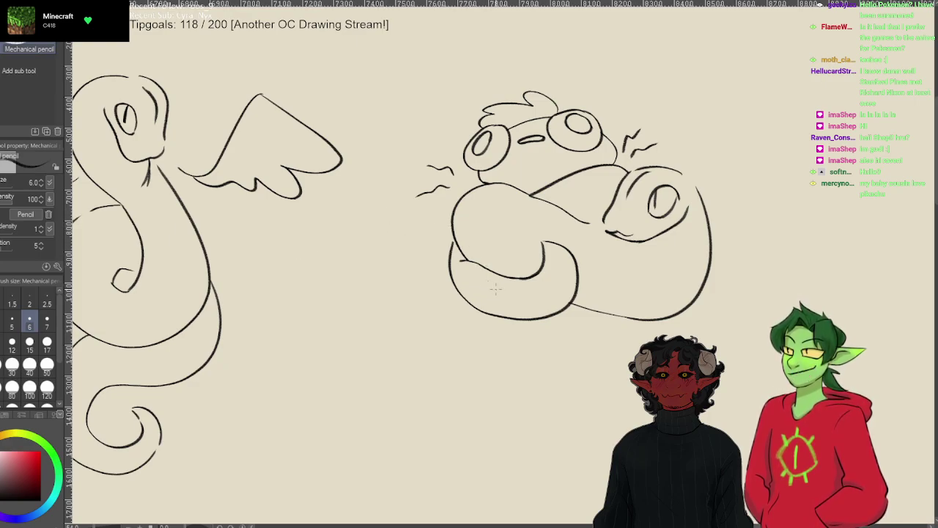
{"action": "left_click_drag", "start_coordinate": [350, 281], "coordinate": [335, 399]}
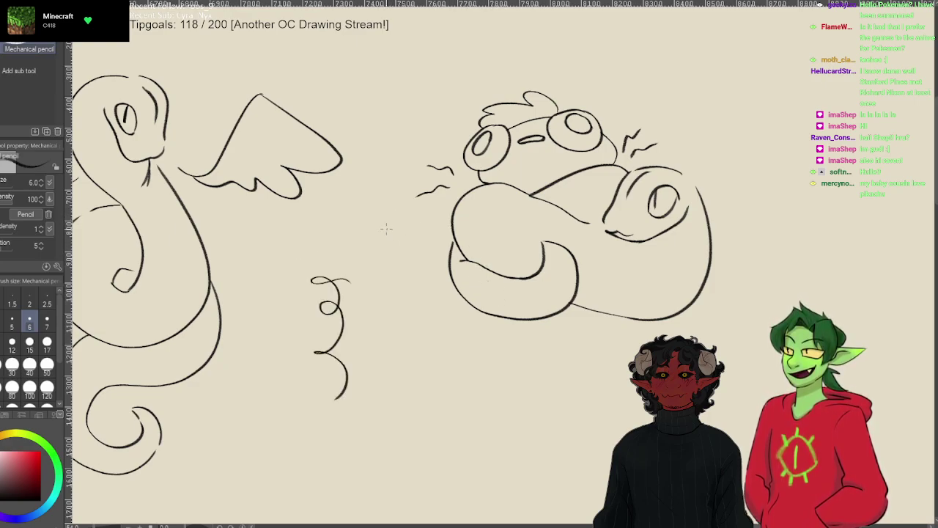
{"action": "key", "text": "ctrl+z"}
{"action": "key", "text": "e"}
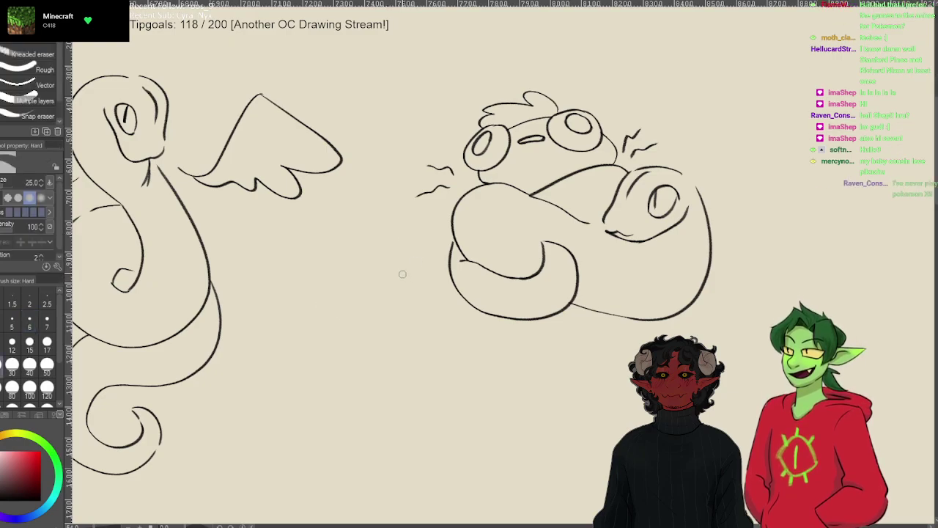
{"action": "key", "text": "space"}
{"action": "mouse_move", "coordinate": [407, 269]}
{"action": "left_mouse_down"}
{"action": "mouse_move", "coordinate": [315, 247]}
{"action": "mouse_move", "coordinate": [372, 314]}
{"action": "mouse_move", "coordinate": [419, 256]}
{"action": "left_mouse_up"}
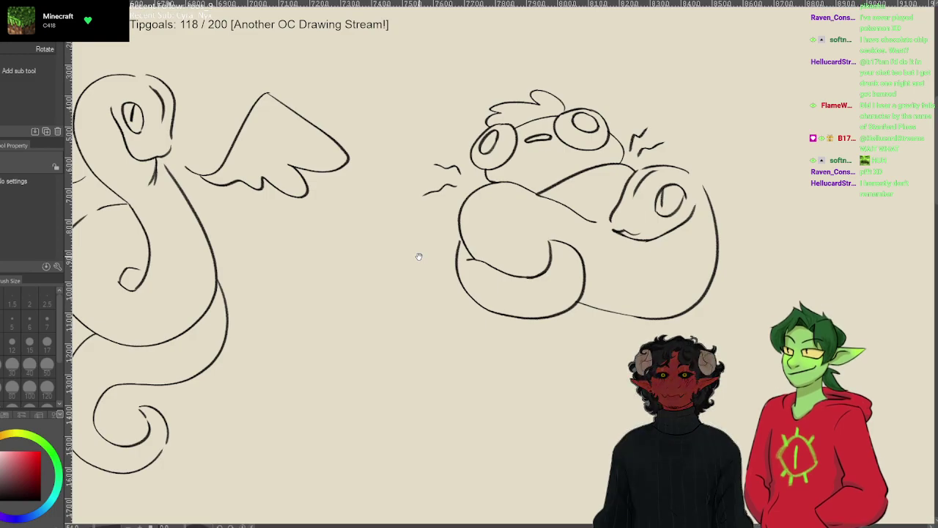
{"action": "left_click_drag", "start_coordinate": [438, 243], "coordinate": [415, 247]}
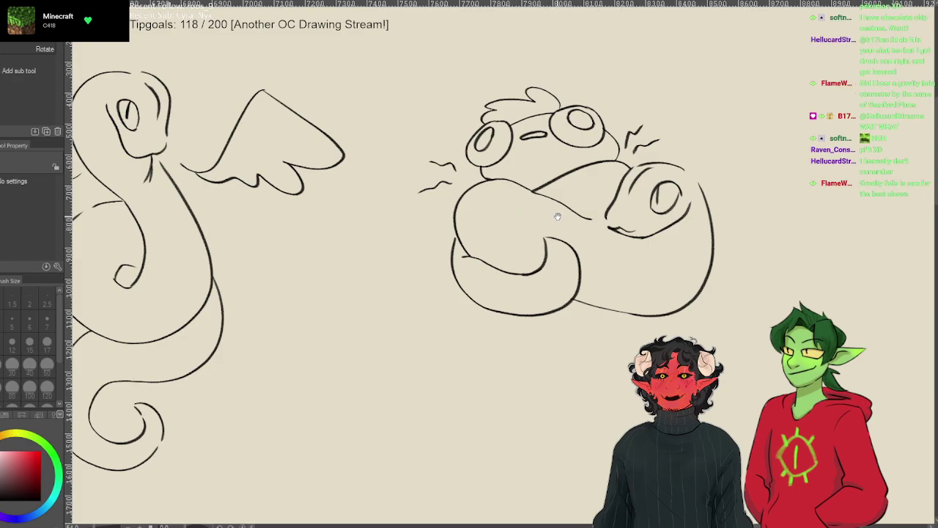
- Erase the hair tuft and the mouth from the frog's head, then pencil a new small arched mouth between its eyes
{"action": "key", "text": "e"}
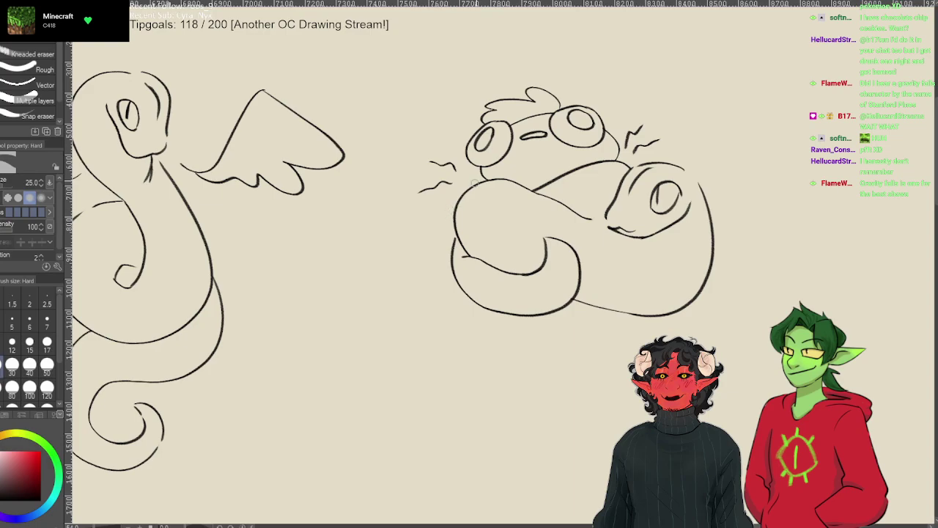
{"action": "left_click_drag", "start_coordinate": [529, 89], "coordinate": [536, 97]}
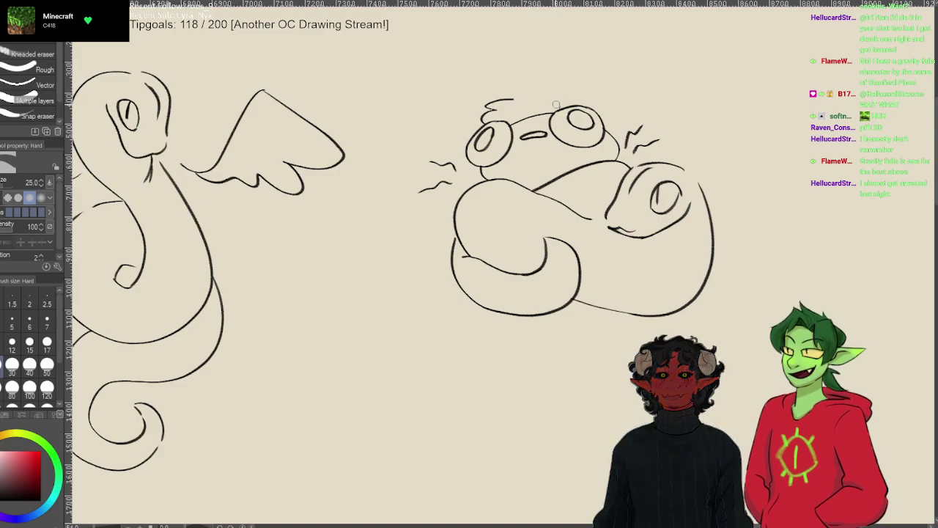
{"action": "mouse_move", "coordinate": [500, 103]}
{"action": "left_mouse_down"}
{"action": "mouse_move", "coordinate": [483, 108]}
{"action": "mouse_move", "coordinate": [483, 120]}
{"action": "left_mouse_up"}
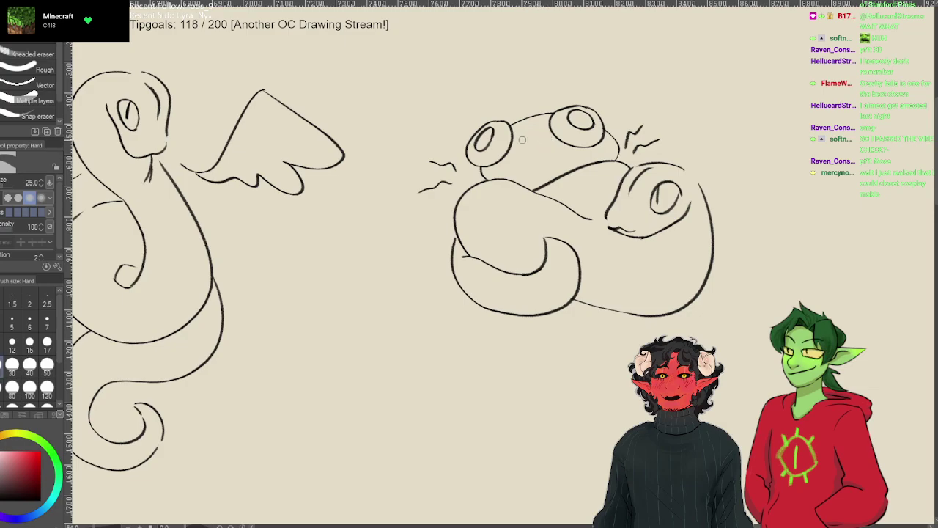
{"action": "key", "text": "p"}
{"action": "key", "text": "p"}
{"action": "left_click_drag", "start_coordinate": [519, 138], "coordinate": [543, 135]}
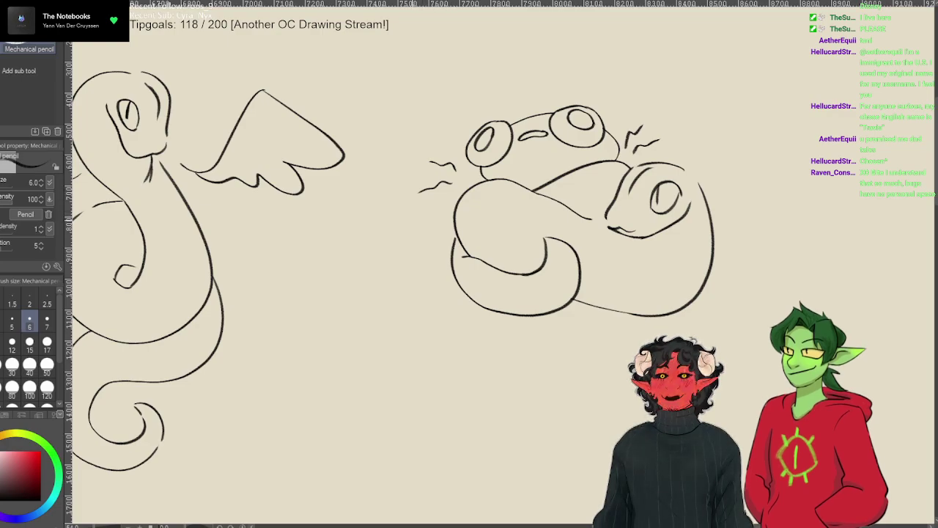
{"action": "key", "text": "r"}
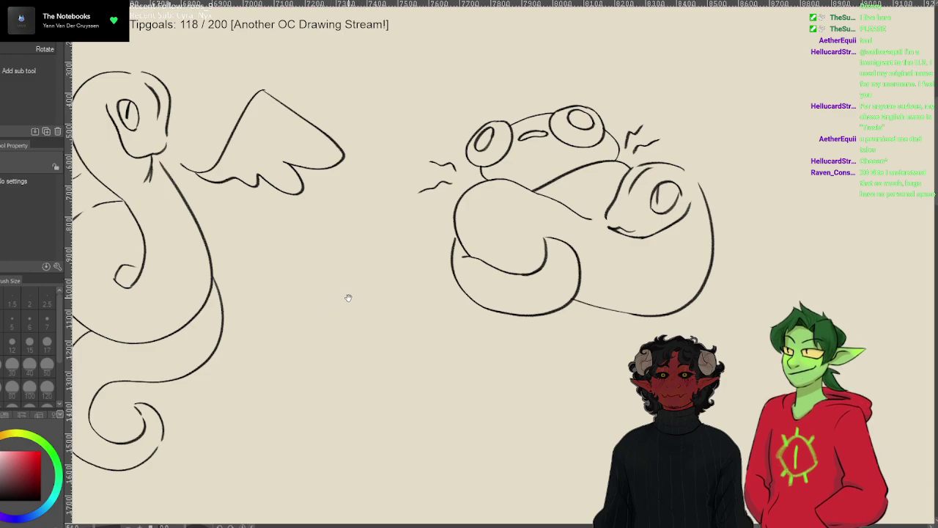
{"action": "mouse_move", "coordinate": [341, 296]}
{"action": "left_mouse_down"}
{"action": "mouse_move", "coordinate": [345, 316]}
{"action": "mouse_move", "coordinate": [138, 339]}
{"action": "mouse_move", "coordinate": [340, 386]}
{"action": "mouse_move", "coordinate": [262, 56]}
{"action": "mouse_move", "coordinate": [283, 95]}
{"action": "left_mouse_up"}
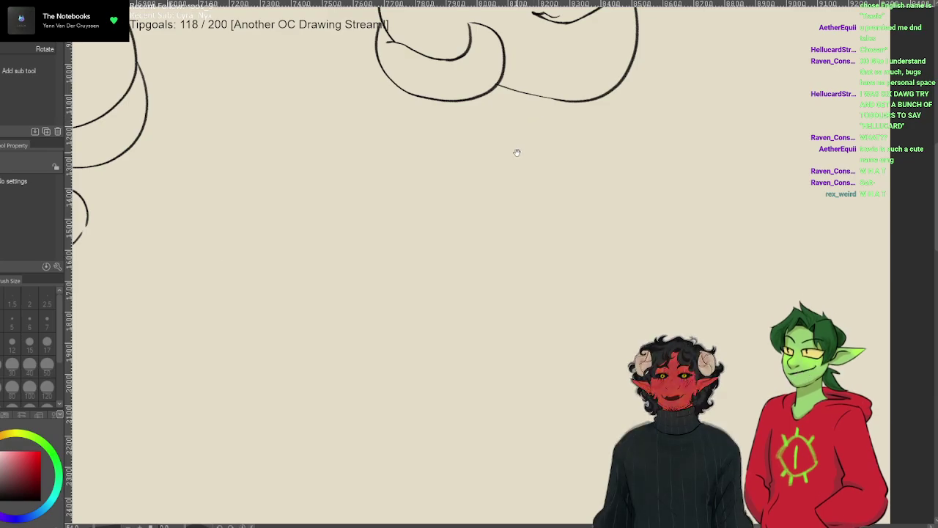
{"action": "mouse_move", "coordinate": [503, 163]}
{"action": "left_mouse_down"}
{"action": "mouse_move", "coordinate": [415, 247]}
{"action": "mouse_move", "coordinate": [496, 388]}
{"action": "mouse_move", "coordinate": [508, 164]}
{"action": "mouse_move", "coordinate": [526, 121]}
{"action": "mouse_move", "coordinate": [538, 122]}
{"action": "left_mouse_up"}
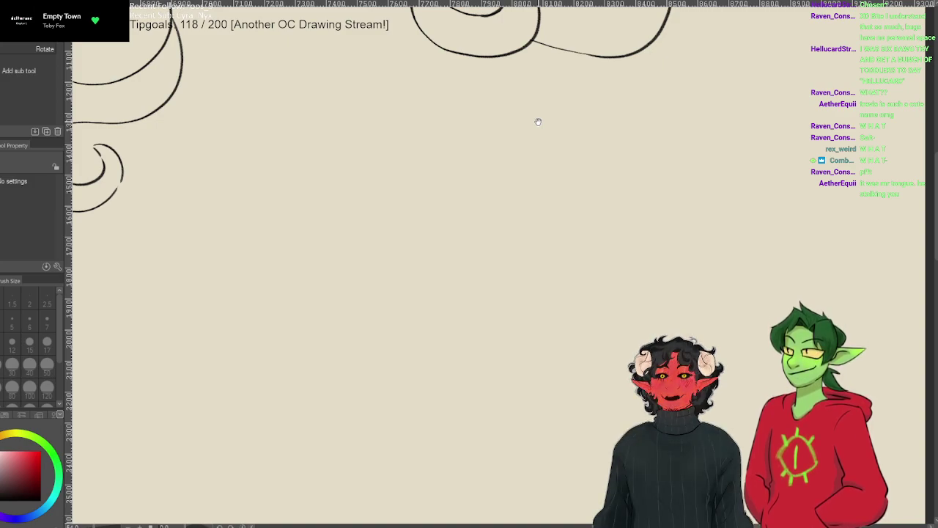
{"action": "mouse_move", "coordinate": [537, 122]}
{"action": "left_mouse_down"}
{"action": "mouse_move", "coordinate": [528, 208]}
{"action": "mouse_move", "coordinate": [557, 171]}
{"action": "mouse_move", "coordinate": [552, 195]}
{"action": "mouse_move", "coordinate": [532, 214]}
{"action": "mouse_move", "coordinate": [559, 197]}
{"action": "left_mouse_up"}
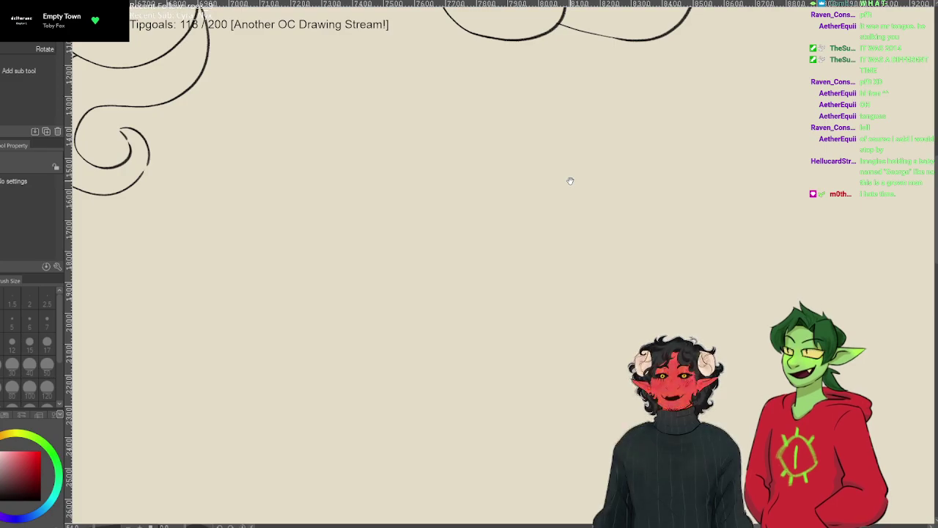
{"action": "mouse_move", "coordinate": [473, 105]}
{"action": "left_mouse_down"}
{"action": "mouse_move", "coordinate": [452, 413]}
{"action": "mouse_move", "coordinate": [510, 433]}
{"action": "mouse_move", "coordinate": [438, 263]}
{"action": "mouse_move", "coordinate": [464, 172]}
{"action": "mouse_move", "coordinate": [540, 195]}
{"action": "mouse_move", "coordinate": [744, 298]}
{"action": "mouse_move", "coordinate": [334, 312]}
{"action": "mouse_move", "coordinate": [712, 310]}
{"action": "mouse_move", "coordinate": [469, 154]}
{"action": "mouse_move", "coordinate": [514, 194]}
{"action": "mouse_move", "coordinate": [858, 234]}
{"action": "mouse_move", "coordinate": [498, 374]}
{"action": "mouse_move", "coordinate": [512, 395]}
{"action": "mouse_move", "coordinate": [438, 247]}
{"action": "mouse_move", "coordinate": [368, 161]}
{"action": "mouse_move", "coordinate": [580, 187]}
{"action": "mouse_move", "coordinate": [444, 138]}
{"action": "left_mouse_up"}
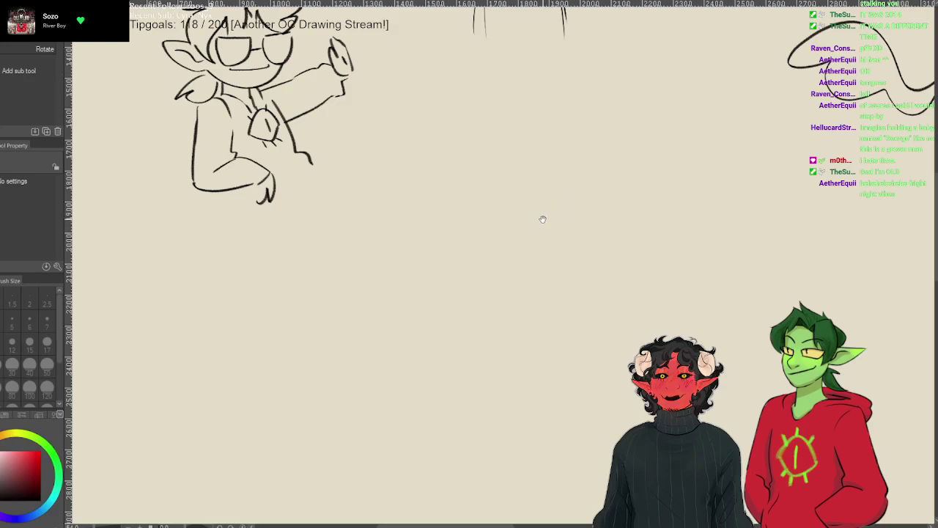
{"action": "mouse_move", "coordinate": [565, 188]}
{"action": "left_mouse_down"}
{"action": "mouse_move", "coordinate": [545, 175]}
{"action": "mouse_move", "coordinate": [480, 189]}
{"action": "left_mouse_up"}
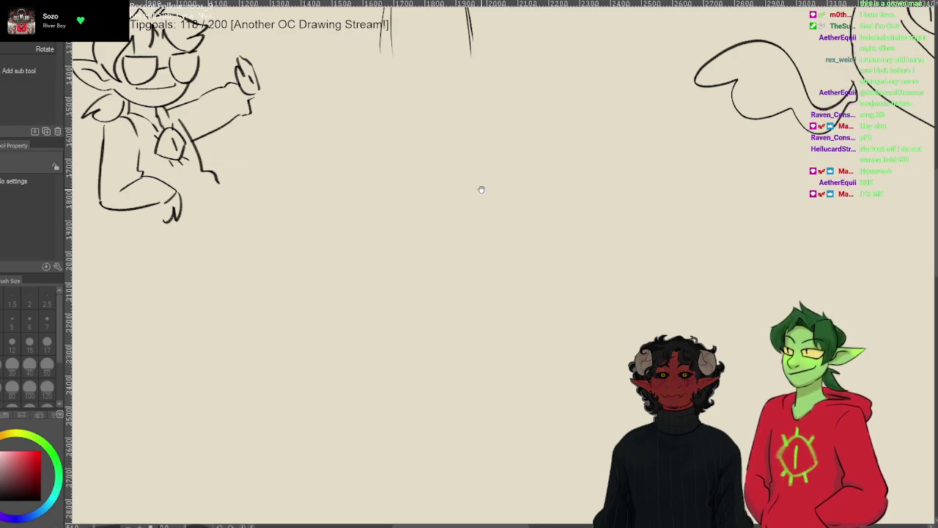
{"action": "key", "text": "p"}
{"action": "left_click_drag", "start_coordinate": [480, 172], "coordinate": [381, 207]}
{"action": "key", "text": "ctrl+z"}
{"action": "key", "text": "h"}
{"action": "mouse_move", "coordinate": [559, 98]}
{"action": "left_mouse_down"}
{"action": "mouse_move", "coordinate": [391, 203]}
{"action": "mouse_move", "coordinate": [549, 226]}
{"action": "mouse_move", "coordinate": [592, 167]}
{"action": "mouse_move", "coordinate": [609, 168]}
{"action": "mouse_move", "coordinate": [550, 58]}
{"action": "left_mouse_up"}
{"action": "left_click_drag", "start_coordinate": [467, 217], "coordinate": [408, 213]}
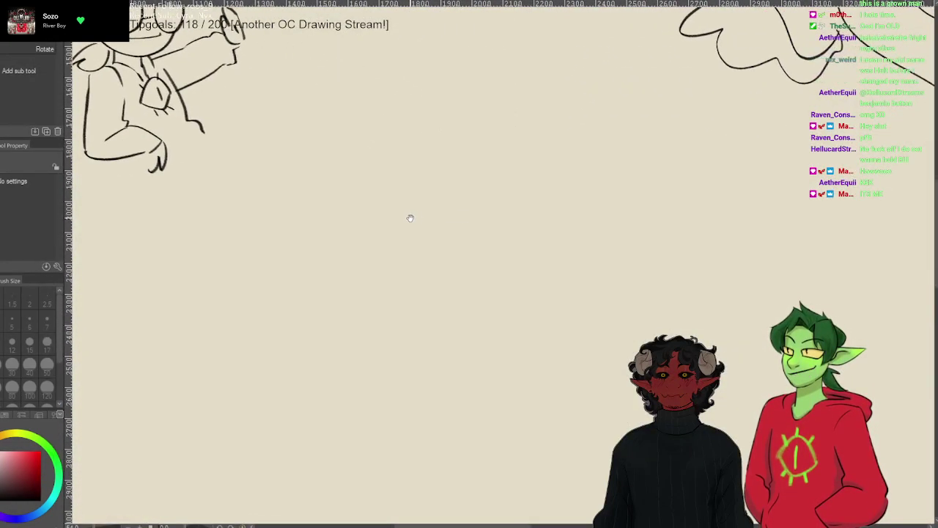
{"action": "key", "text": "p"}
{"action": "key", "text": "p"}
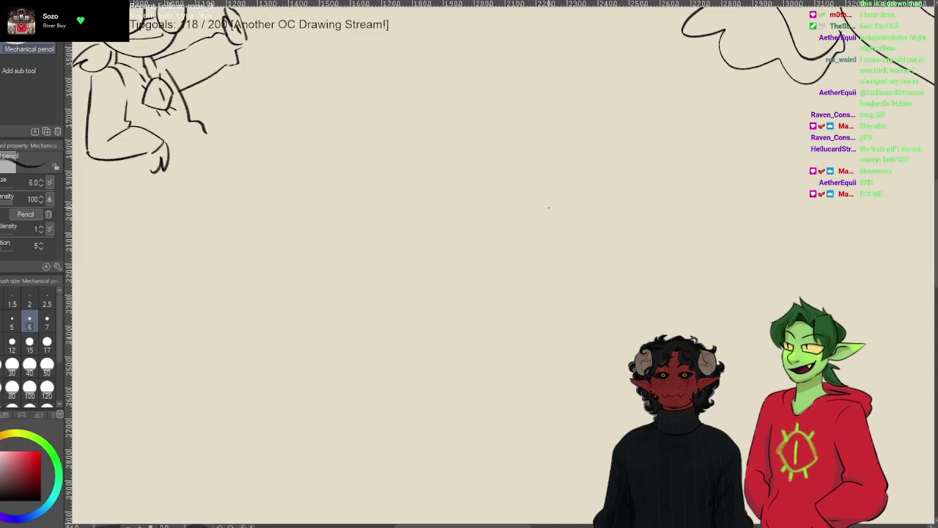
{"action": "mouse_move", "coordinate": [542, 215]}
{"action": "left_mouse_down"}
{"action": "mouse_move", "coordinate": [545, 172]}
{"action": "mouse_move", "coordinate": [486, 110]}
{"action": "mouse_move", "coordinate": [309, 138]}
{"action": "mouse_move", "coordinate": [298, 209]}
{"action": "mouse_move", "coordinate": [498, 250]}
{"action": "left_mouse_up"}
{"action": "key", "text": "ctrl+z"}
{"action": "key", "text": "ctrl+z"}
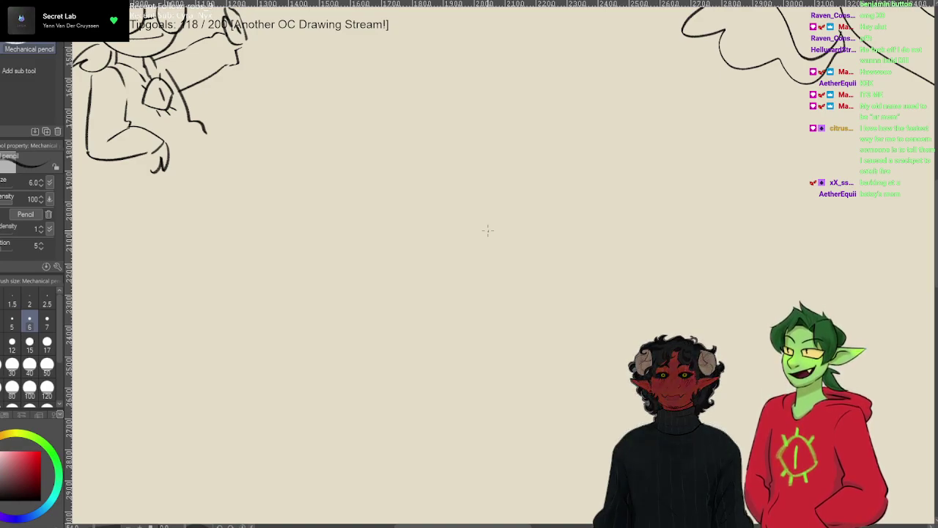
{"action": "mouse_move", "coordinate": [462, 159]}
{"action": "left_mouse_down"}
{"action": "mouse_move", "coordinate": [370, 203]}
{"action": "mouse_move", "coordinate": [410, 283]}
{"action": "left_mouse_up"}
{"action": "key", "text": "ctrl+z"}
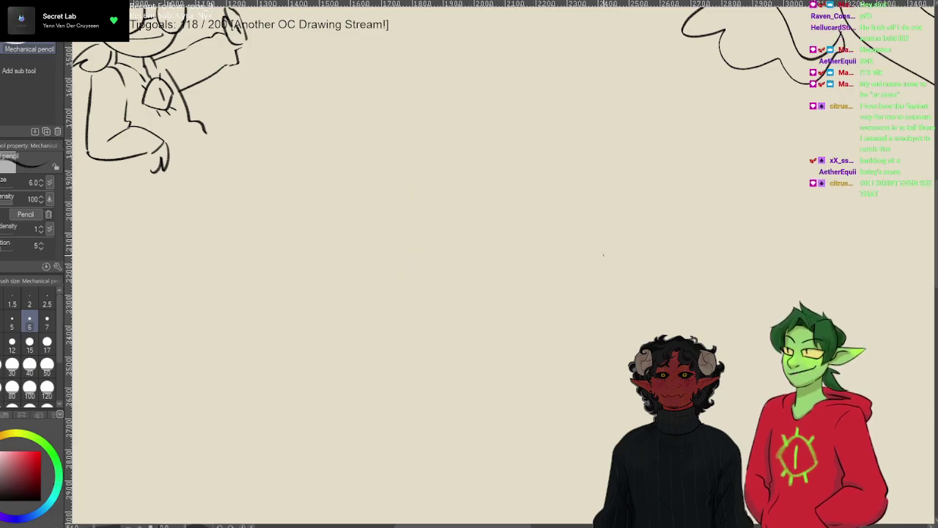
- Pencil a snake head outline with a pointed snout in the blank canvas area and add a slanted oval eye
{"action": "left_click_drag", "start_coordinate": [649, 265], "coordinate": [595, 235]}
{"action": "key", "text": "ctrl+z"}
{"action": "left_click_drag", "start_coordinate": [656, 217], "coordinate": [585, 235]}
{"action": "key", "text": "ctrl+z"}
{"action": "left_click_drag", "start_coordinate": [654, 216], "coordinate": [584, 237]}
{"action": "mouse_move", "coordinate": [607, 296]}
{"action": "left_mouse_down"}
{"action": "mouse_move", "coordinate": [664, 268]}
{"action": "mouse_move", "coordinate": [672, 239]}
{"action": "left_mouse_up"}
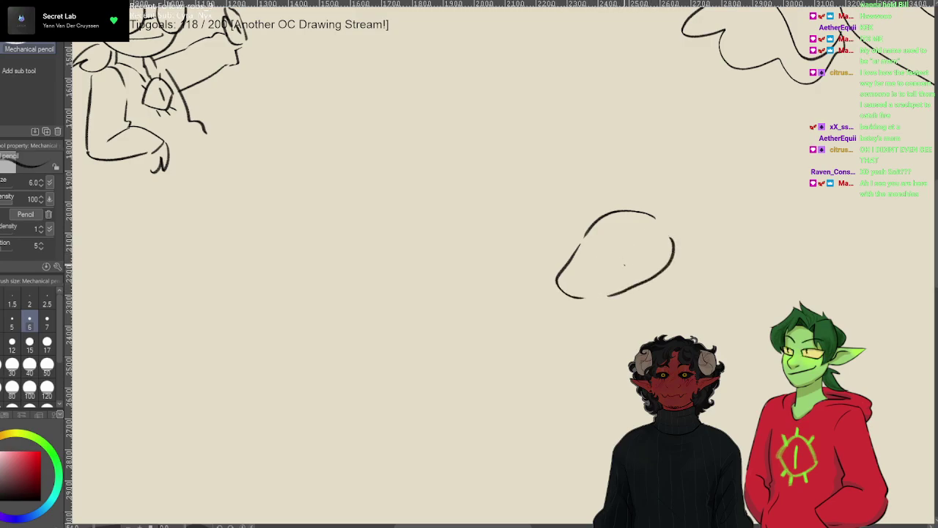
{"action": "mouse_move", "coordinate": [655, 256]}
{"action": "left_mouse_down"}
{"action": "mouse_move", "coordinate": [633, 269]}
{"action": "mouse_move", "coordinate": [643, 264]}
{"action": "left_mouse_up"}
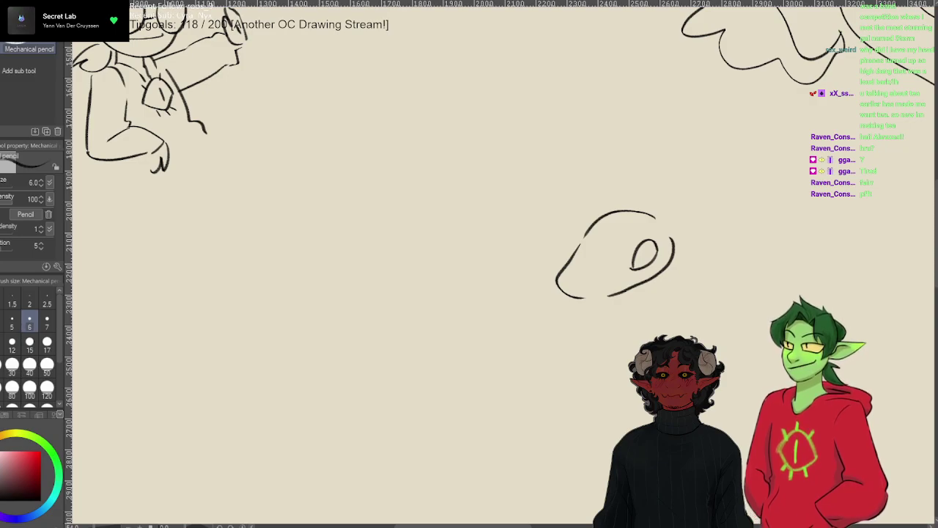
{"action": "key", "text": "ctrl+z"}
{"action": "key", "text": "ctrl+z"}
{"action": "mouse_move", "coordinate": [634, 268]}
{"action": "left_mouse_down"}
{"action": "mouse_move", "coordinate": [673, 258]}
{"action": "mouse_move", "coordinate": [634, 269]}
{"action": "left_mouse_up"}
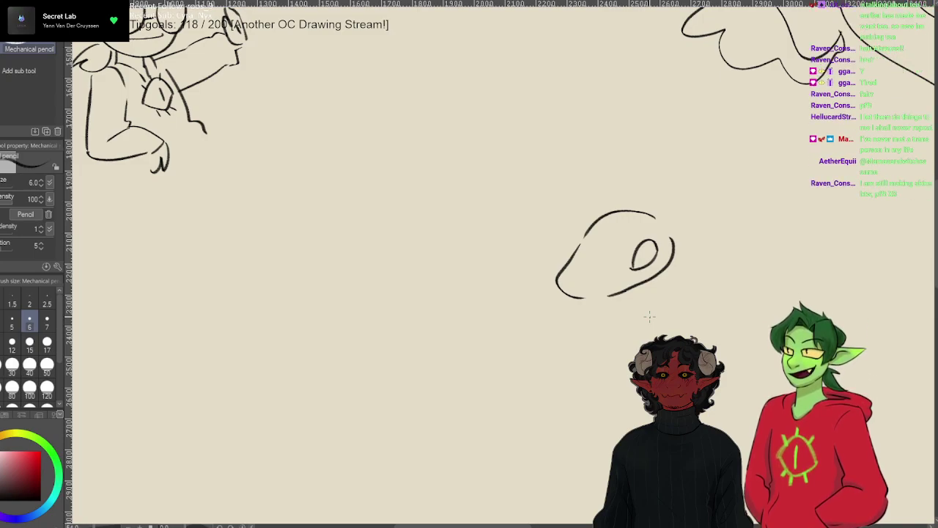
- Erase the head's pointed snout and redraw it shorter and rounder with a small notch at the mouth, using the size 6 pencil
{"action": "key", "text": "e"}
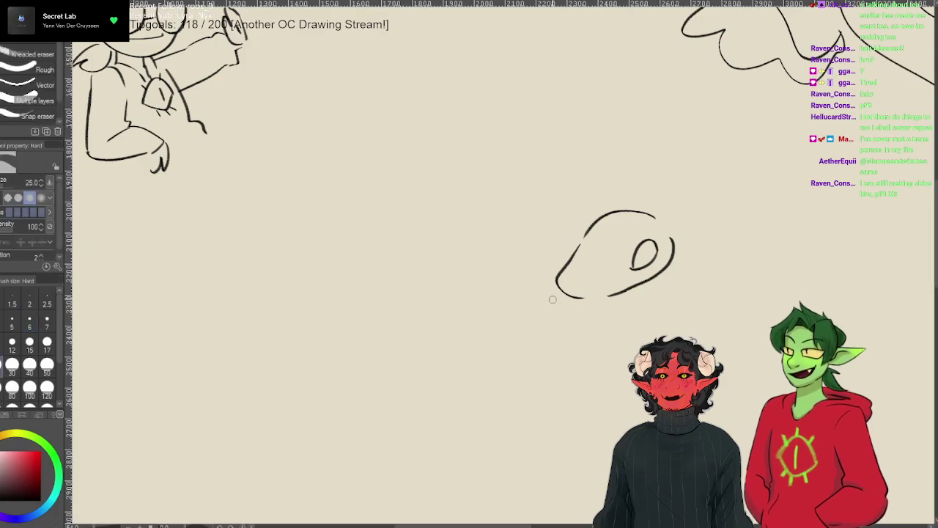
{"action": "mouse_move", "coordinate": [559, 280]}
{"action": "left_mouse_down"}
{"action": "mouse_move", "coordinate": [565, 293]}
{"action": "mouse_move", "coordinate": [565, 262]}
{"action": "mouse_move", "coordinate": [578, 247]}
{"action": "mouse_move", "coordinate": [575, 259]}
{"action": "left_mouse_up"}
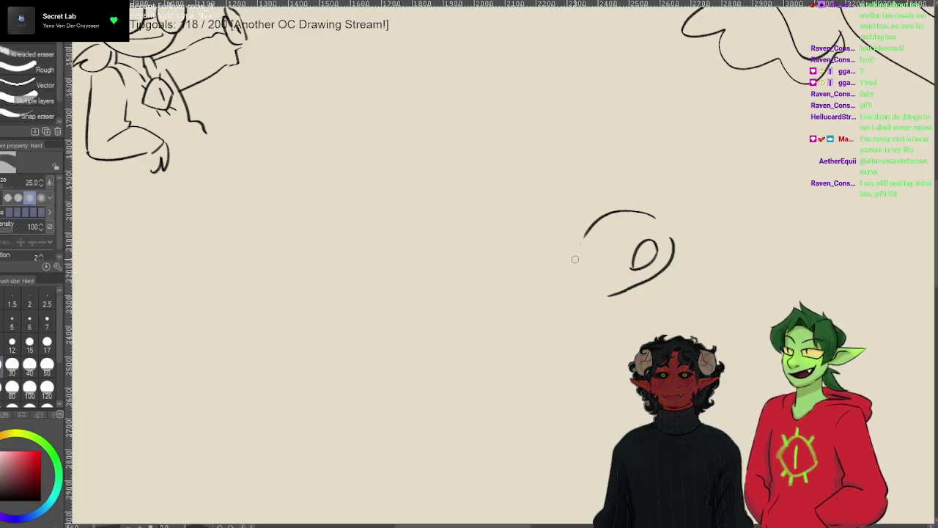
{"action": "key", "text": "p"}
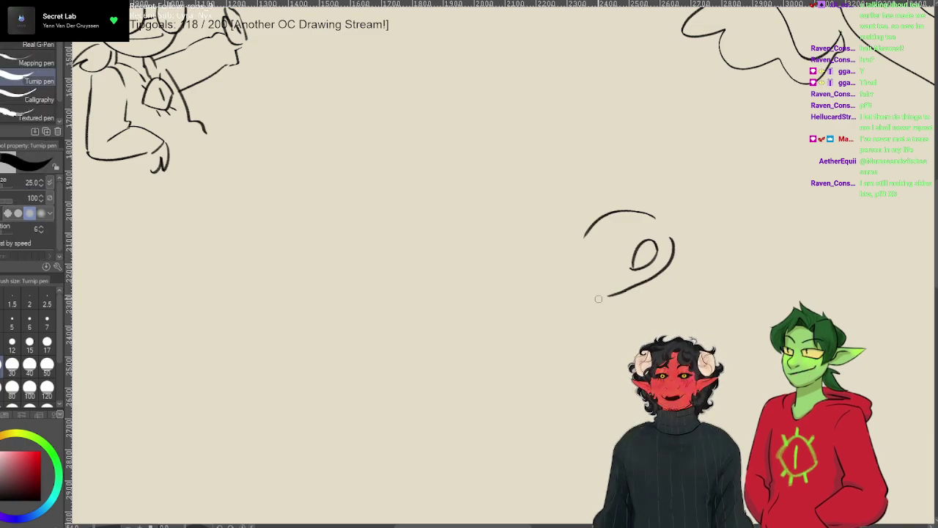
{"action": "key", "text": "p"}
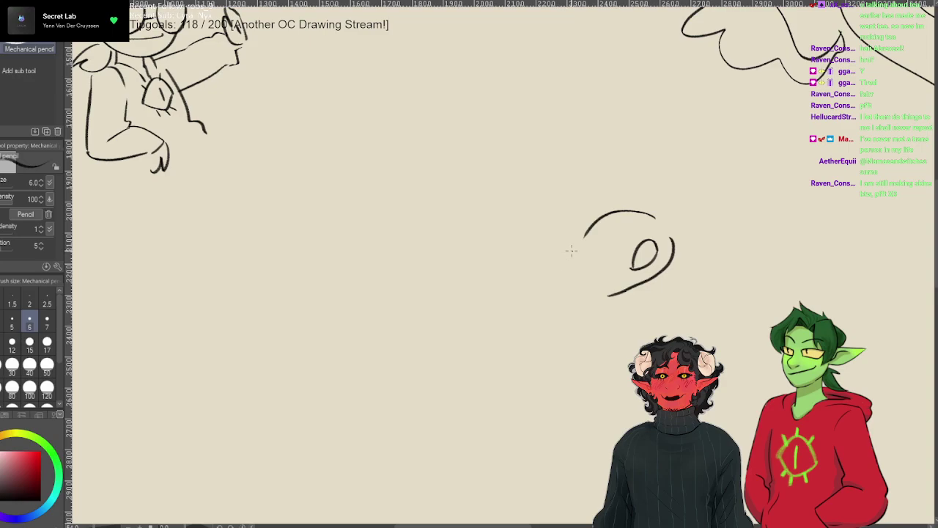
{"action": "left_click_drag", "start_coordinate": [581, 291], "coordinate": [607, 296]}
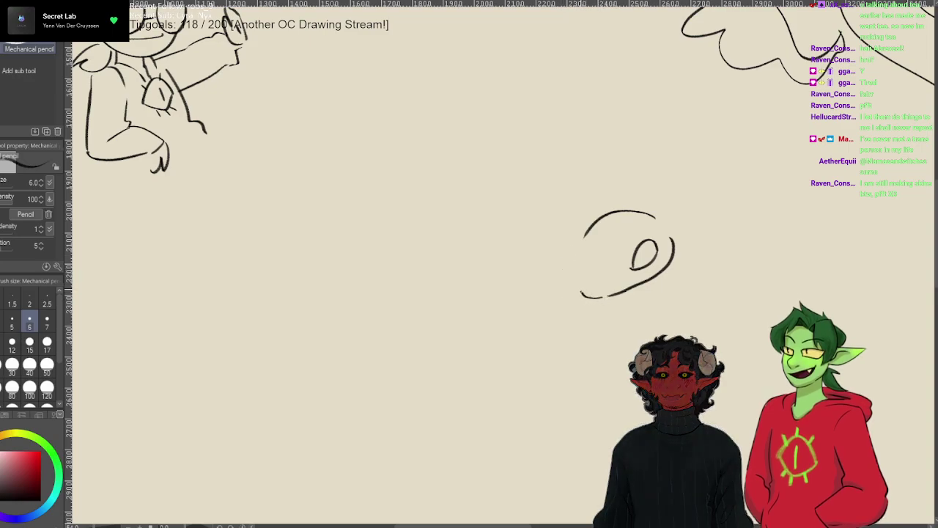
{"action": "key", "text": "ctrl+z"}
{"action": "mouse_move", "coordinate": [575, 243]}
{"action": "left_mouse_down"}
{"action": "mouse_move", "coordinate": [567, 288]}
{"action": "mouse_move", "coordinate": [581, 282]}
{"action": "left_mouse_up"}
{"action": "key", "text": "ctrl+z"}
{"action": "key", "text": "ctrl+z"}
{"action": "key", "text": "ctrl+z"}
{"action": "left_click_drag", "start_coordinate": [609, 296], "coordinate": [586, 291]}
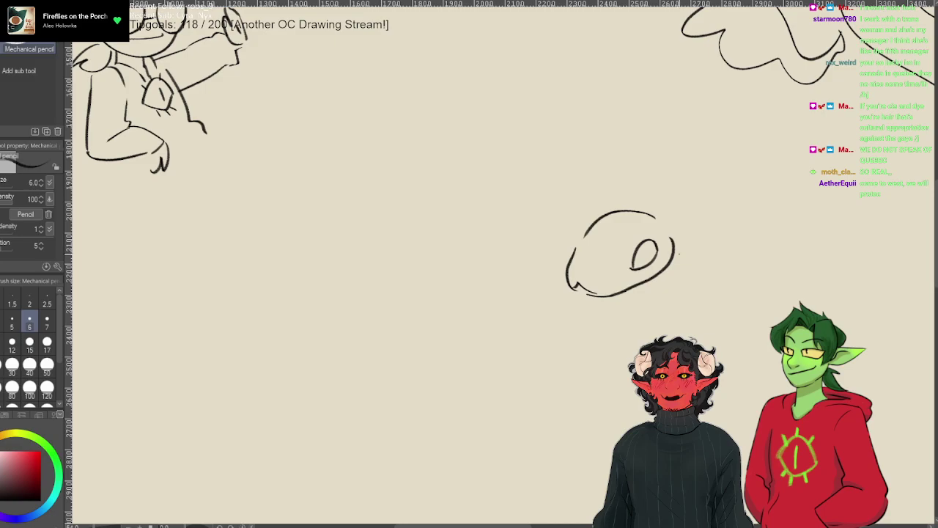
- Pencil the snake's body looping out from behind the head into a wide coil with an open centre
{"action": "left_click_drag", "start_coordinate": [688, 234], "coordinate": [660, 274]}
{"action": "key", "text": "ctrl+z"}
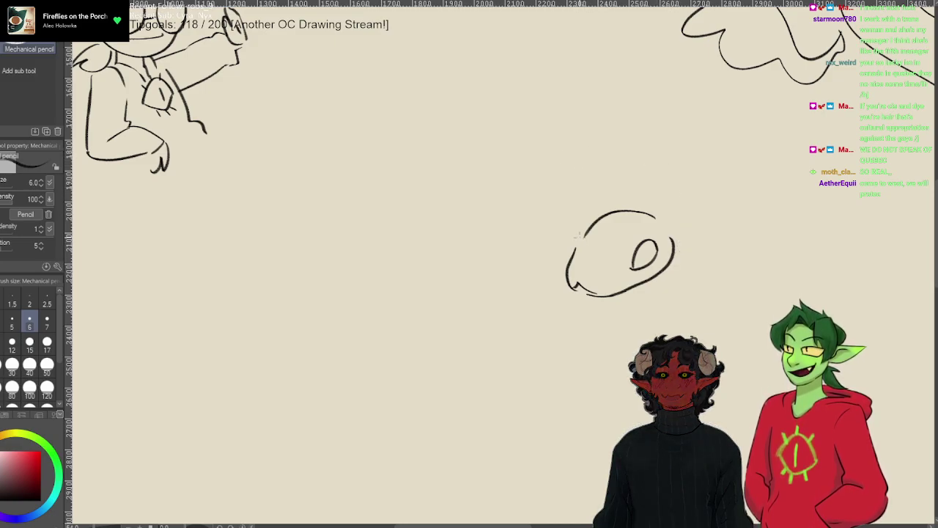
{"action": "left_click_drag", "start_coordinate": [651, 155], "coordinate": [632, 268]}
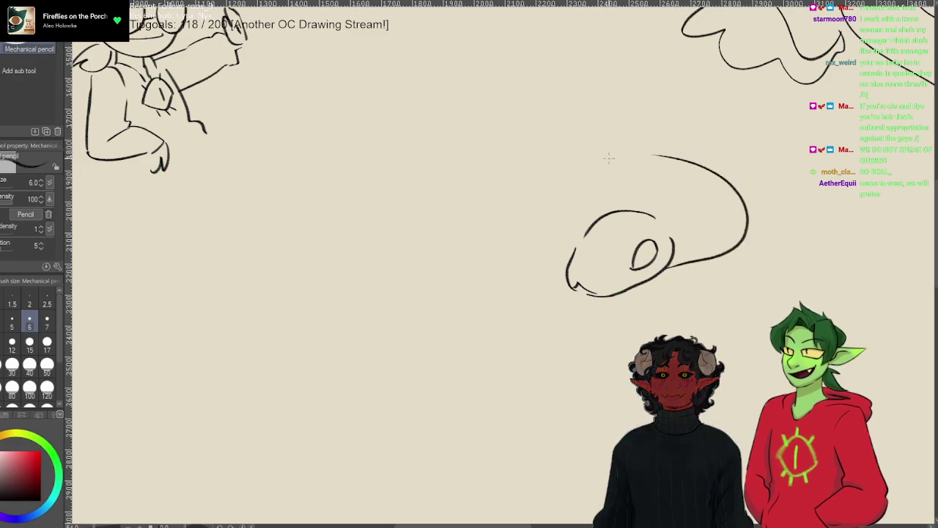
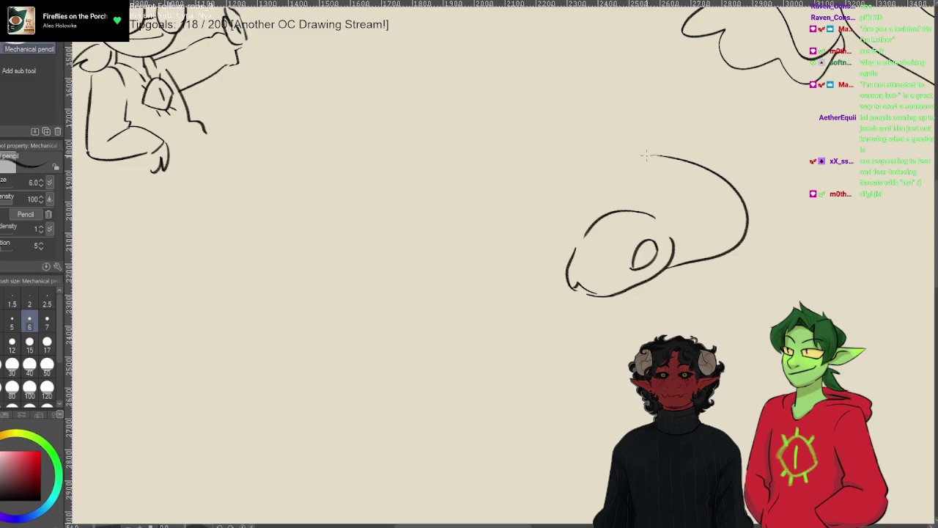
{"action": "mouse_move", "coordinate": [644, 151]}
{"action": "left_mouse_down"}
{"action": "mouse_move", "coordinate": [563, 115]}
{"action": "mouse_move", "coordinate": [388, 127]}
{"action": "mouse_move", "coordinate": [370, 145]}
{"action": "left_mouse_up"}
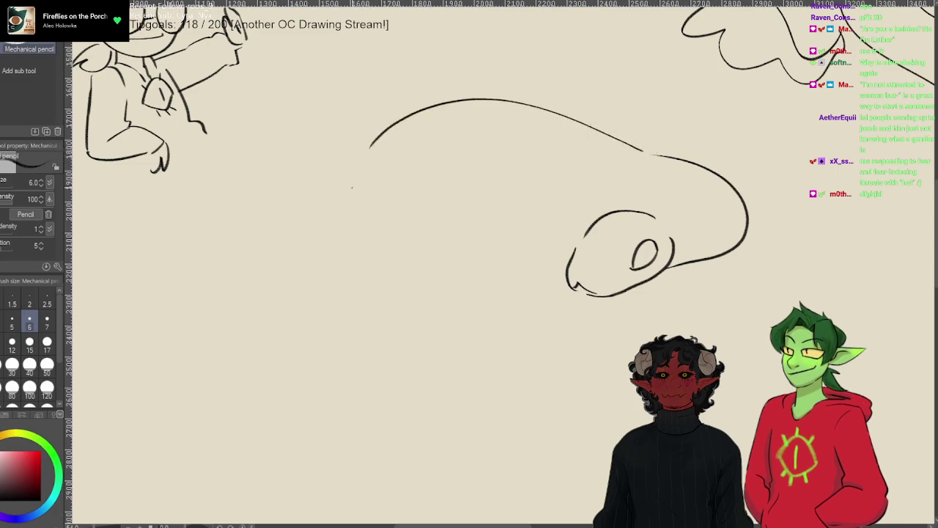
{"action": "left_click_drag", "start_coordinate": [340, 193], "coordinate": [452, 297]}
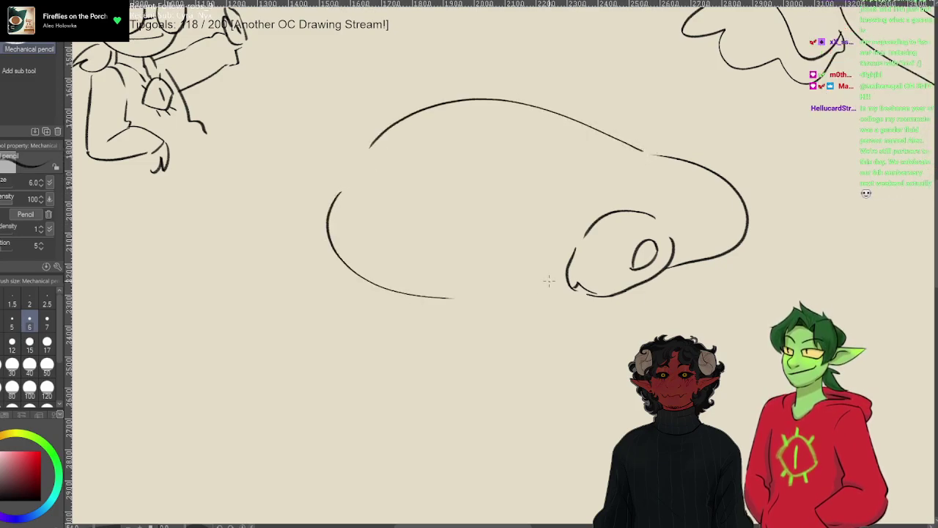
{"action": "mouse_move", "coordinate": [631, 209]}
{"action": "left_mouse_down"}
{"action": "mouse_move", "coordinate": [577, 168]}
{"action": "mouse_move", "coordinate": [477, 213]}
{"action": "mouse_move", "coordinate": [419, 192]}
{"action": "left_mouse_up"}
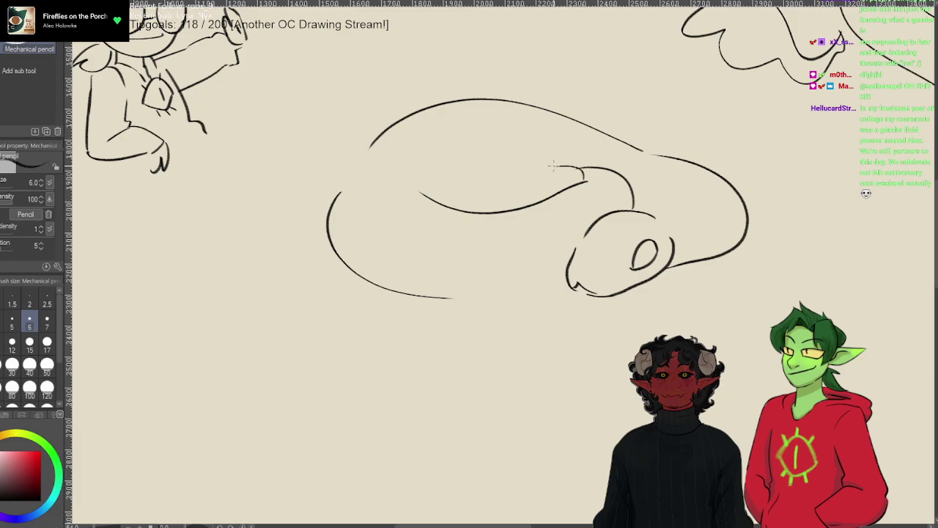
- Pencil a tall stack of coins inside the snake's coil with small loose bits around its base
{"action": "left_click_drag", "start_coordinate": [575, 173], "coordinate": [535, 180]}
{"action": "key", "text": "ctrl+z"}
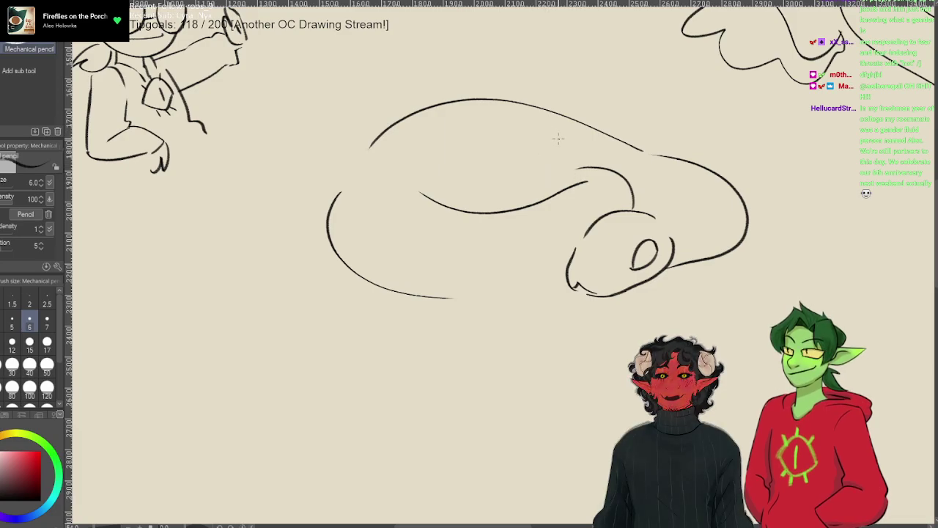
{"action": "left_click_drag", "start_coordinate": [558, 135], "coordinate": [513, 133]}
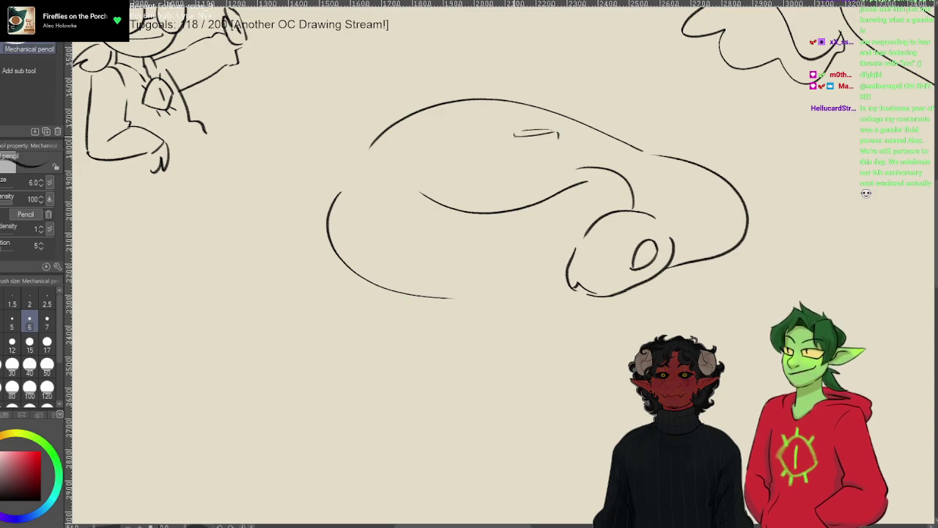
{"action": "mouse_move", "coordinate": [559, 149]}
{"action": "left_mouse_down"}
{"action": "mouse_move", "coordinate": [515, 150]}
{"action": "mouse_move", "coordinate": [514, 162]}
{"action": "mouse_move", "coordinate": [581, 182]}
{"action": "left_mouse_up"}
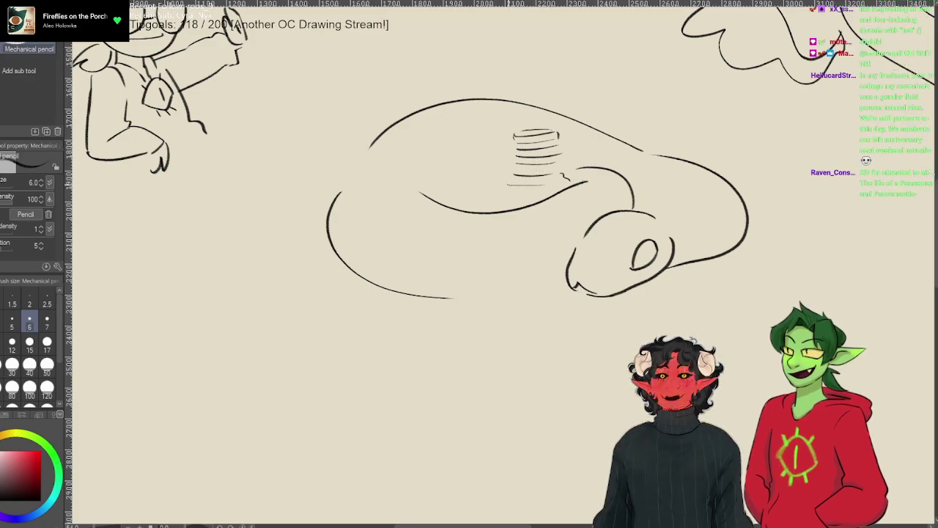
{"action": "left_click_drag", "start_coordinate": [507, 183], "coordinate": [542, 184]}
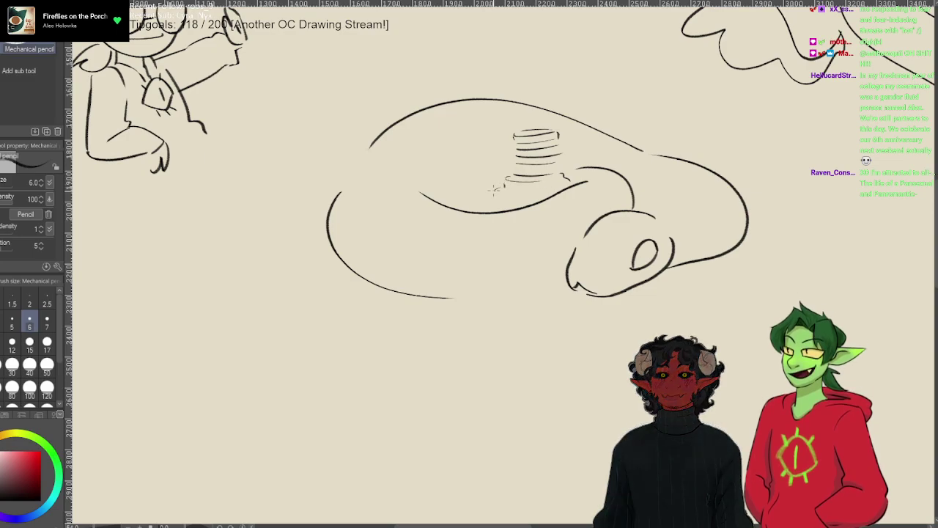
{"action": "mouse_move", "coordinate": [503, 191]}
{"action": "left_mouse_down"}
{"action": "mouse_move", "coordinate": [488, 199]}
{"action": "mouse_move", "coordinate": [492, 189]}
{"action": "left_mouse_up"}
{"action": "key", "text": "ctrl+z"}
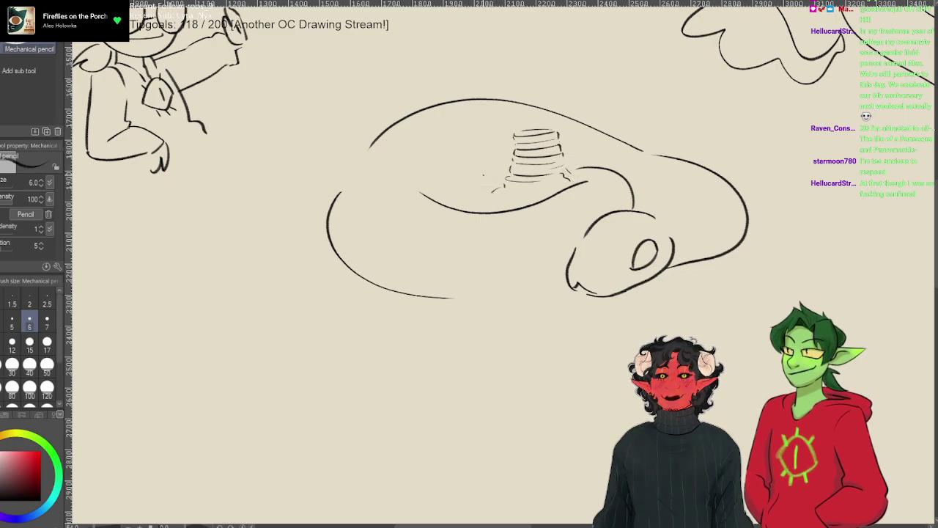
- Pencil a shorter coin stack beside the tall one and scatter loose coins between the two stacks
{"action": "left_click_drag", "start_coordinate": [482, 178], "coordinate": [486, 178]}
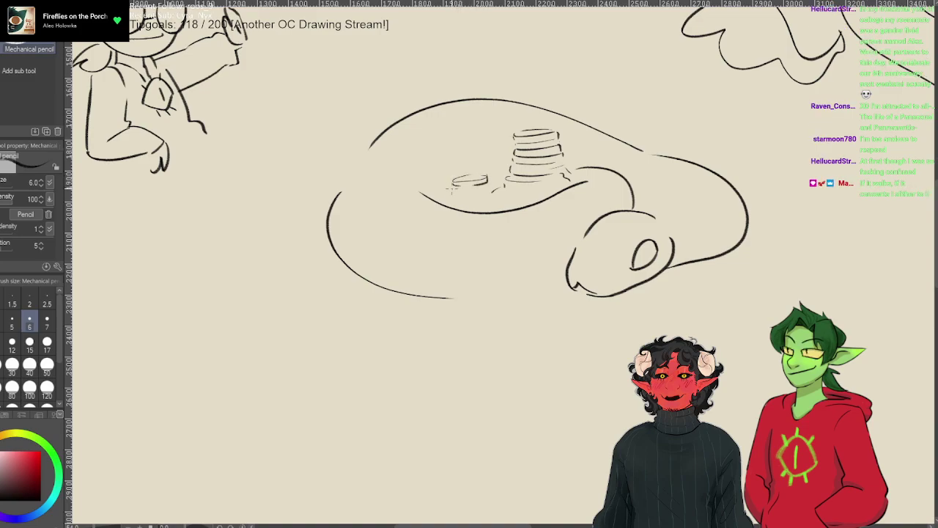
{"action": "left_click_drag", "start_coordinate": [457, 189], "coordinate": [489, 191]}
{"action": "key", "text": "ctrl+z"}
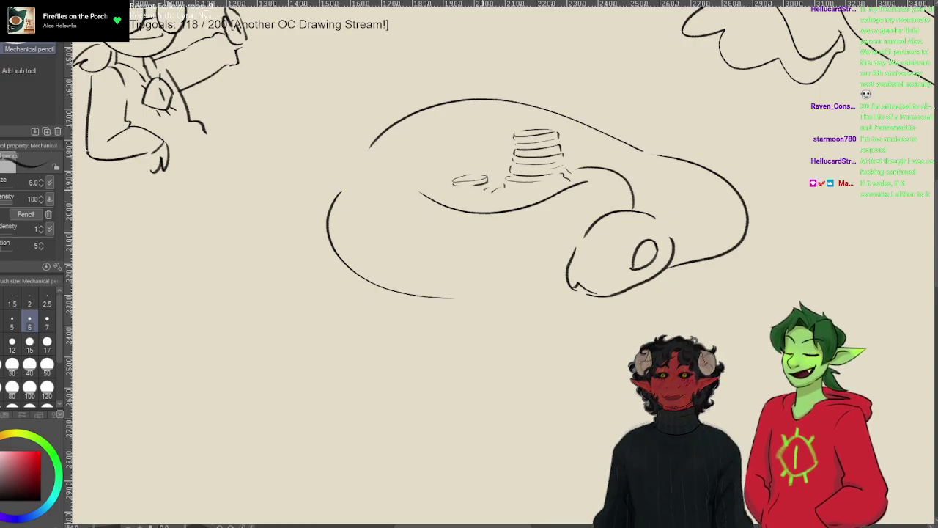
{"action": "left_click_drag", "start_coordinate": [450, 197], "coordinate": [485, 195]}
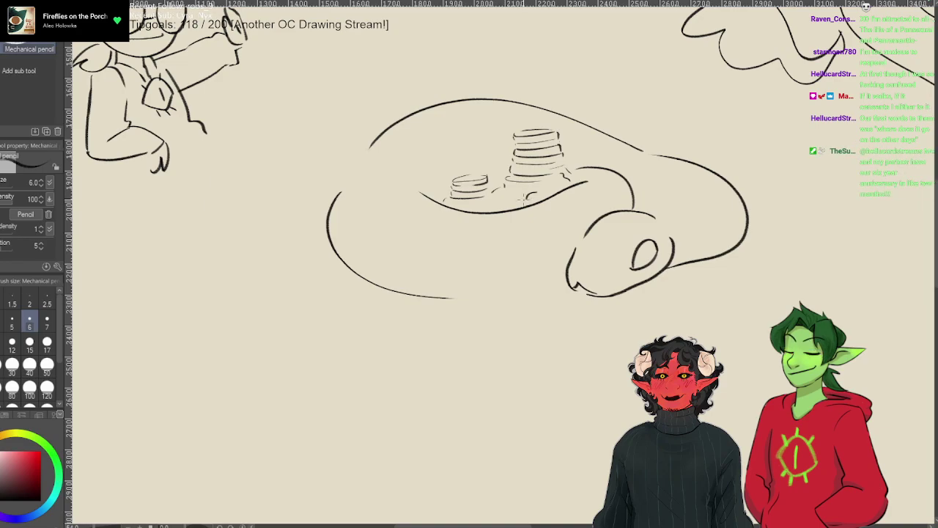
{"action": "key", "text": "ctrl+z"}
{"action": "left_click_drag", "start_coordinate": [522, 198], "coordinate": [532, 192]}
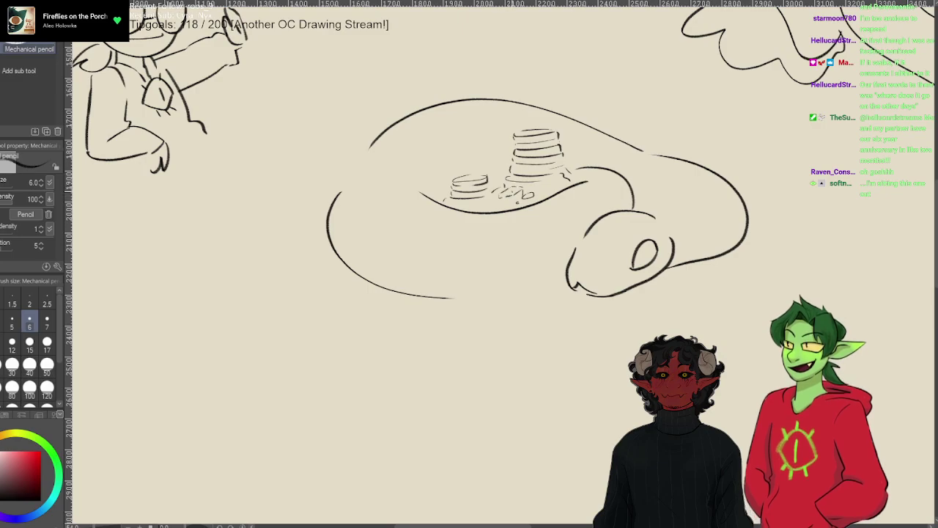
{"action": "left_click_drag", "start_coordinate": [501, 204], "coordinate": [510, 198]}
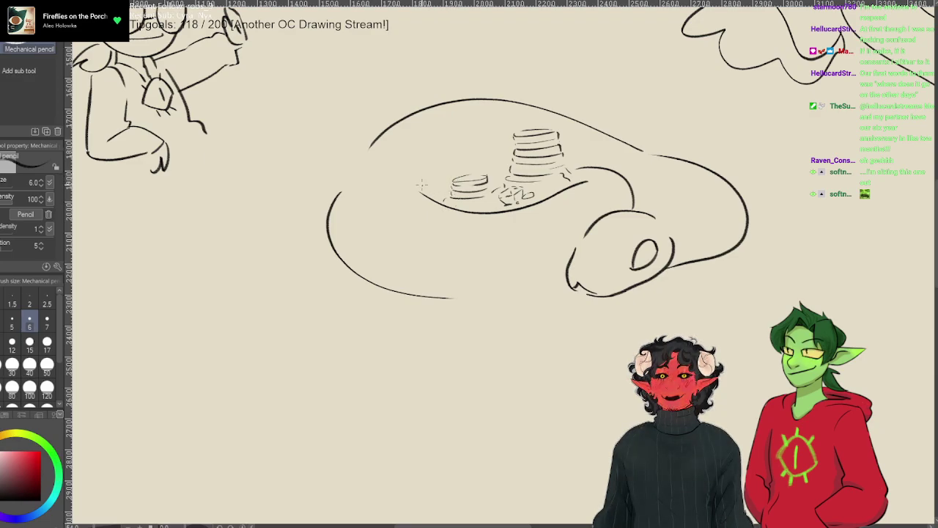
- Pencil a round tied money bag with a ruffled top behind the short coin stack
{"action": "left_click_drag", "start_coordinate": [421, 176], "coordinate": [418, 189]}
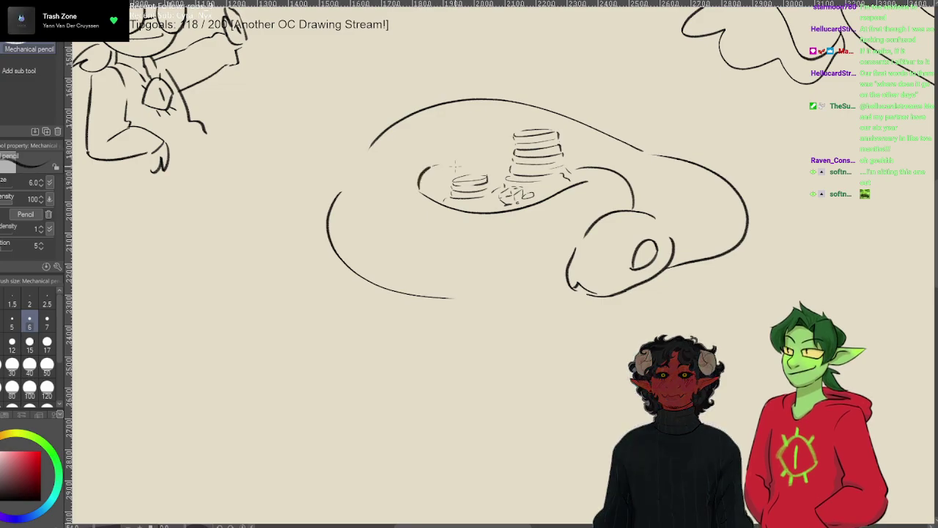
{"action": "key", "text": "ctrl+z"}
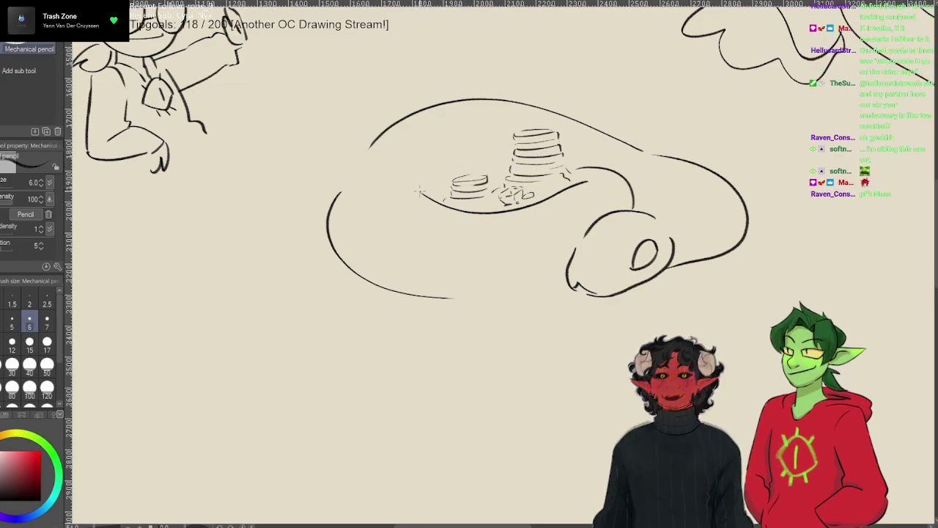
{"action": "left_click_drag", "start_coordinate": [415, 163], "coordinate": [411, 186]}
{"action": "left_click_drag", "start_coordinate": [442, 155], "coordinate": [466, 173]}
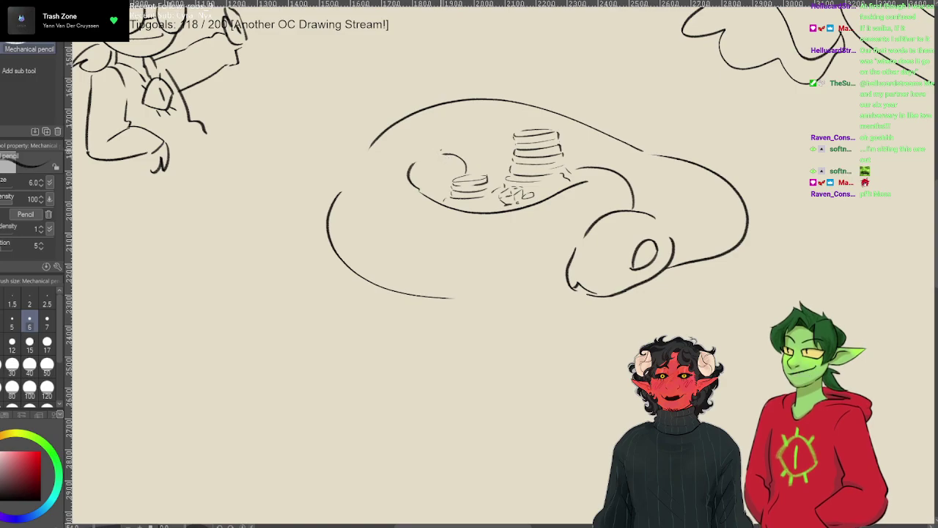
{"action": "mouse_move", "coordinate": [438, 139]}
{"action": "left_mouse_down"}
{"action": "mouse_move", "coordinate": [420, 143]}
{"action": "mouse_move", "coordinate": [442, 141]}
{"action": "left_mouse_up"}
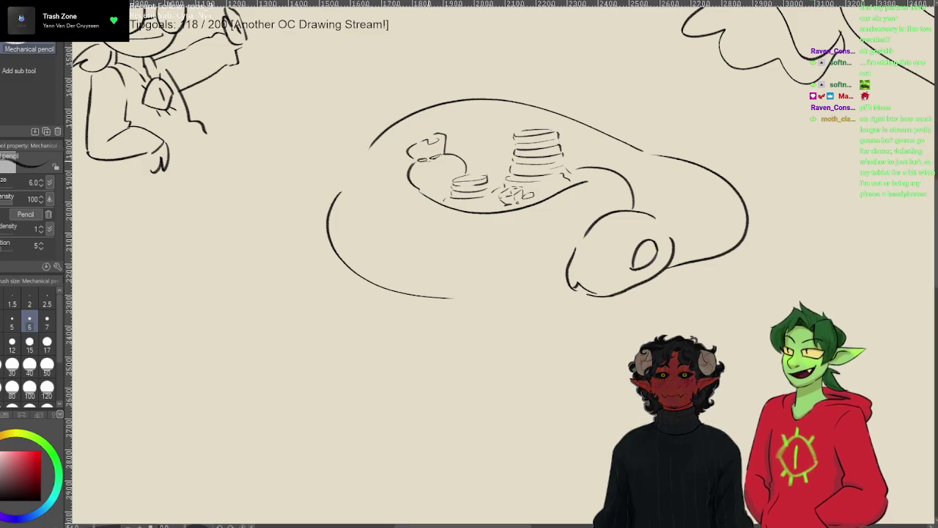
{"action": "left_click_drag", "start_coordinate": [410, 156], "coordinate": [393, 185]}
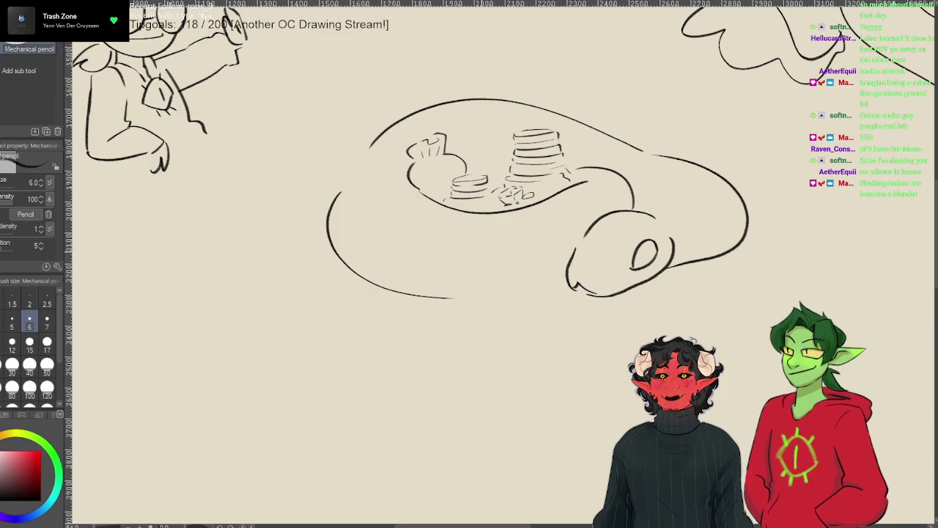
- Extend the coil's lower outline to the snake's head, then pencil a slit-pupil eye and small round marks on the snout
{"action": "left_click_drag", "start_coordinate": [566, 279], "coordinate": [456, 300]}
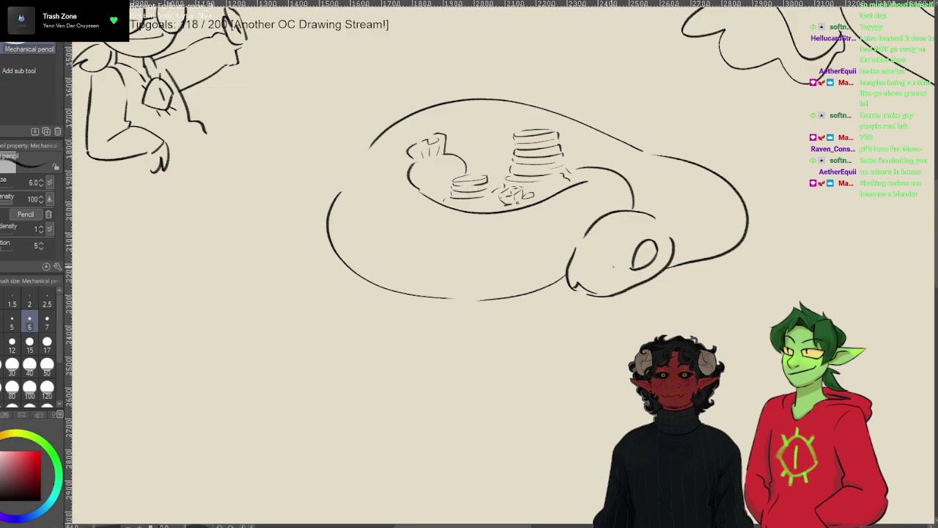
{"action": "mouse_move", "coordinate": [593, 253]}
{"action": "left_mouse_down"}
{"action": "mouse_move", "coordinate": [599, 223]}
{"action": "mouse_move", "coordinate": [629, 215]}
{"action": "mouse_move", "coordinate": [630, 231]}
{"action": "left_mouse_up"}
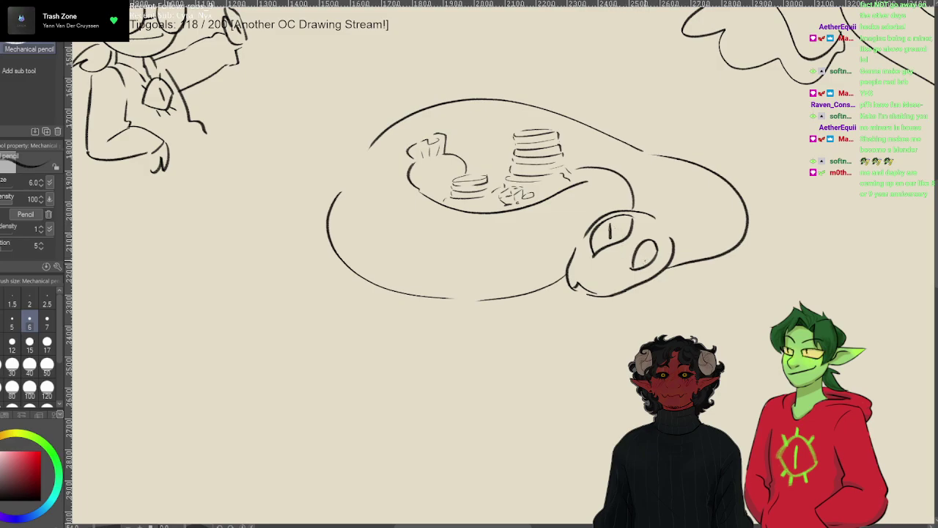
{"action": "left_click_drag", "start_coordinate": [593, 284], "coordinate": [594, 285]}
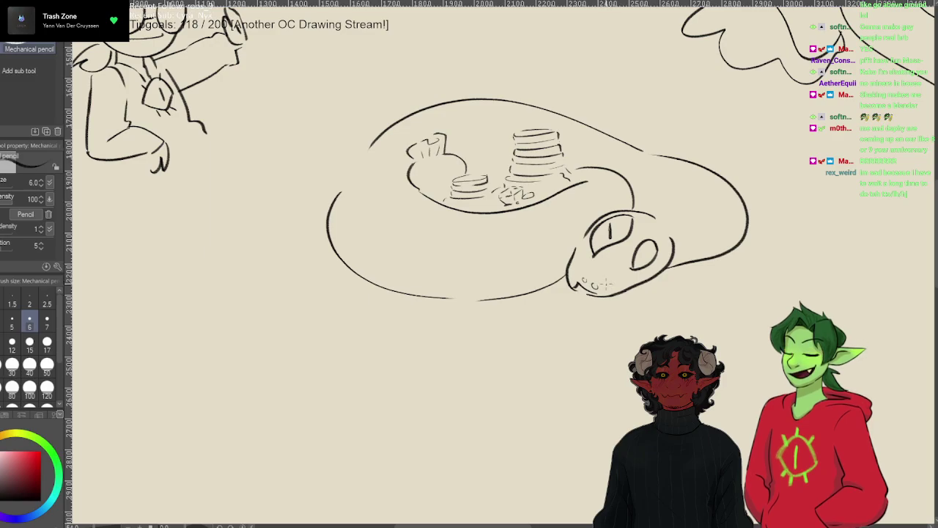
{"action": "left_click_drag", "start_coordinate": [595, 283], "coordinate": [596, 284]}
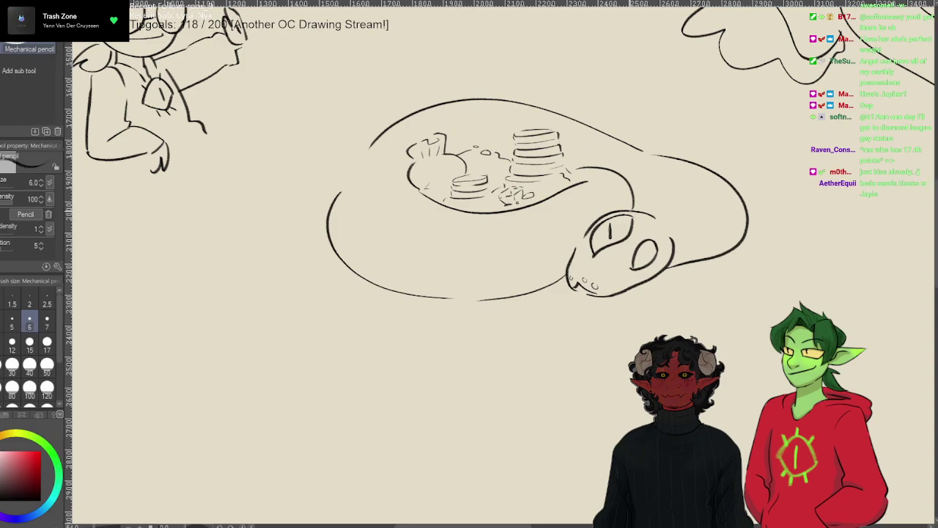
{"action": "key", "text": "ctrl+z"}
{"action": "left_click_drag", "start_coordinate": [635, 207], "coordinate": [668, 198]}
{"action": "key", "text": "ctrl+z"}
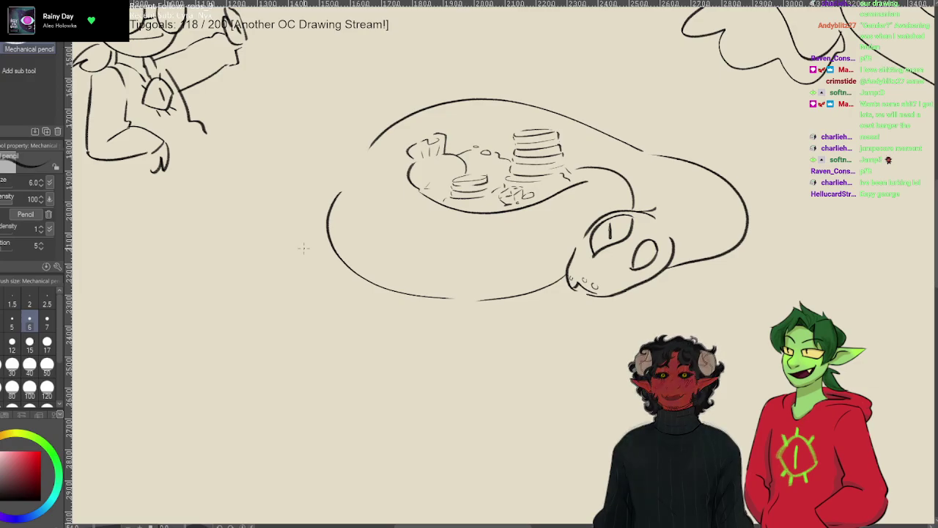
{"action": "scroll", "coordinate": [300, 241], "scroll_direction": "down", "scroll_amount": 3}
{"action": "scroll", "coordinate": [220, 264], "scroll_direction": "up", "scroll_amount": 2}
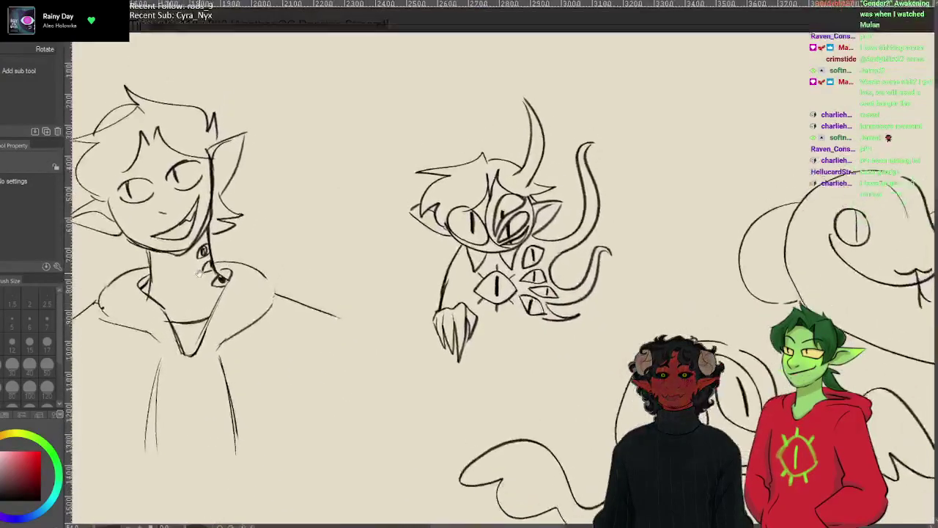
{"action": "left_click_drag", "start_coordinate": [198, 269], "coordinate": [199, 260]}
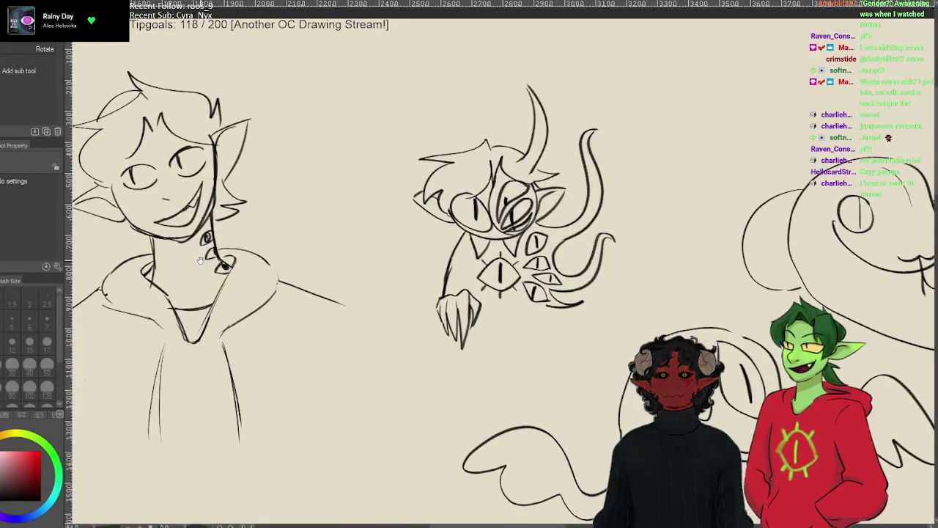